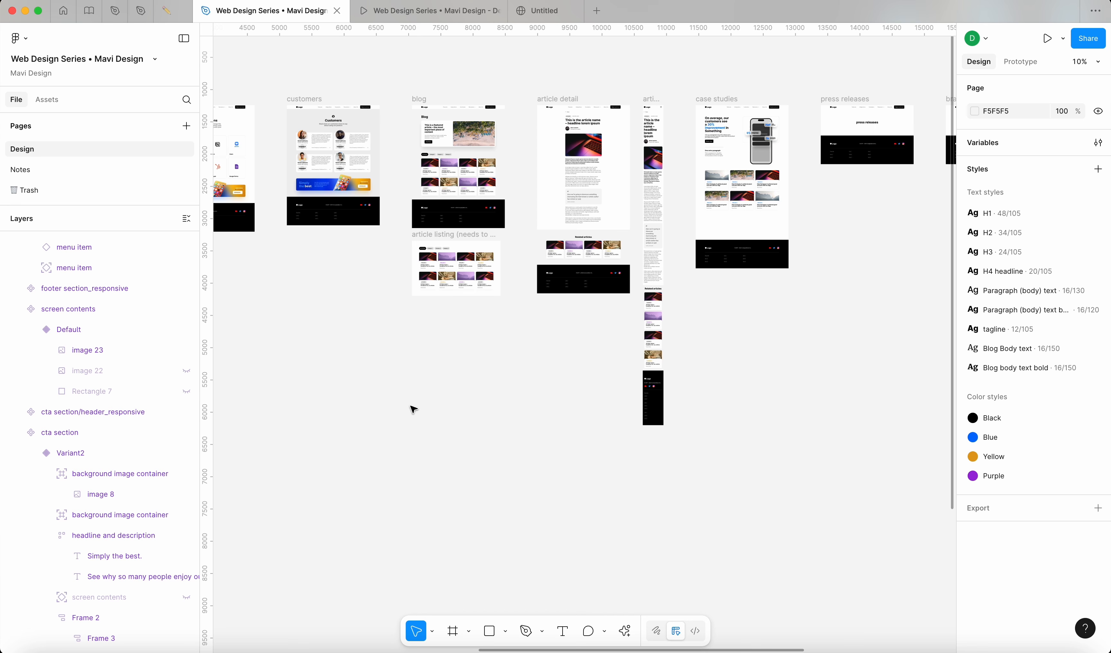
Step: Examine the page designs and the cta section component with its two banner variants
{"action": "scroll", "coordinate": [413, 409], "scroll_direction": "left", "scroll_amount": 5}
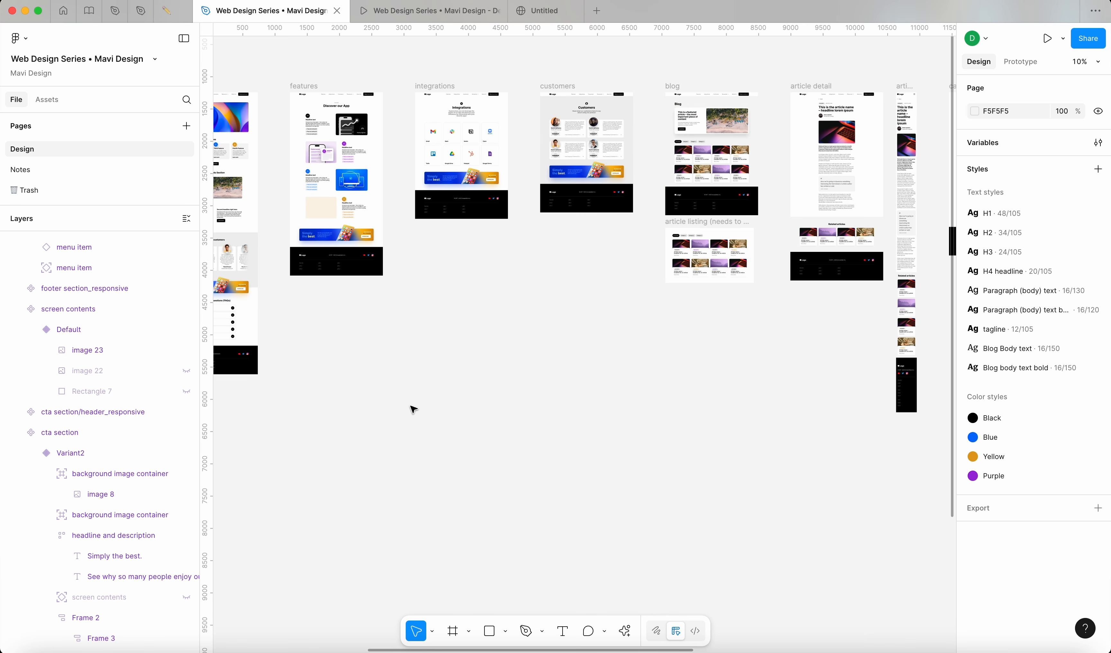
{"action": "scroll", "coordinate": [412, 409], "scroll_direction": "left", "scroll_amount": 3}
{"action": "scroll", "coordinate": [412, 409], "scroll_direction": "up", "scroll_amount": 1}
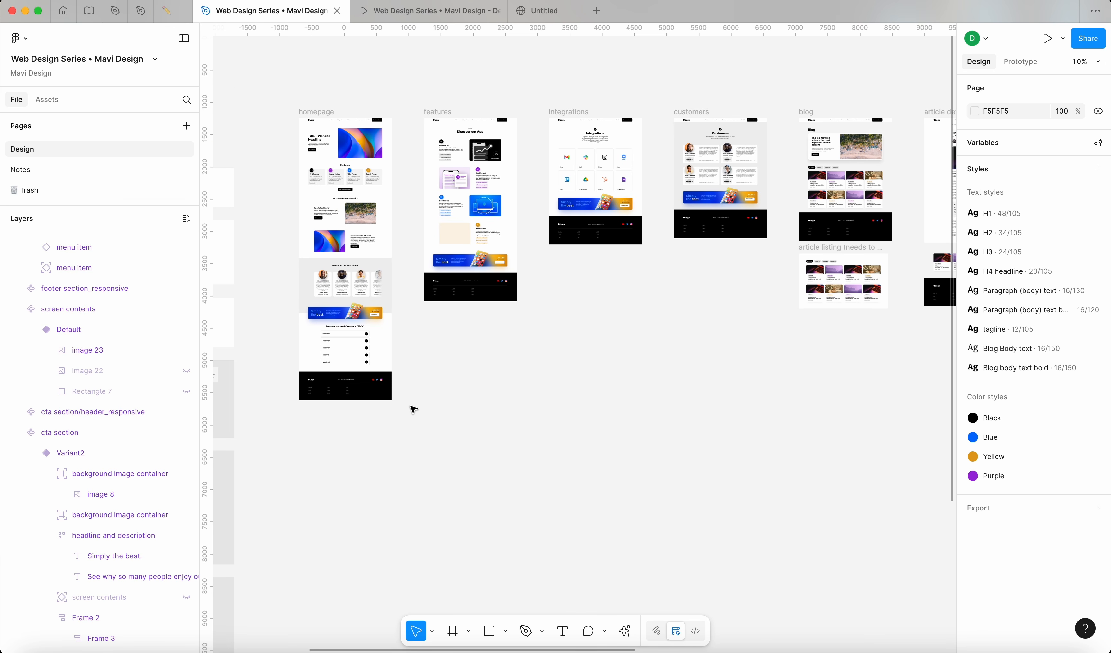
{"action": "scroll", "coordinate": [413, 409], "scroll_direction": "left", "scroll_amount": 4}
{"action": "scroll", "coordinate": [412, 409], "scroll_direction": "down", "scroll_amount": 1}
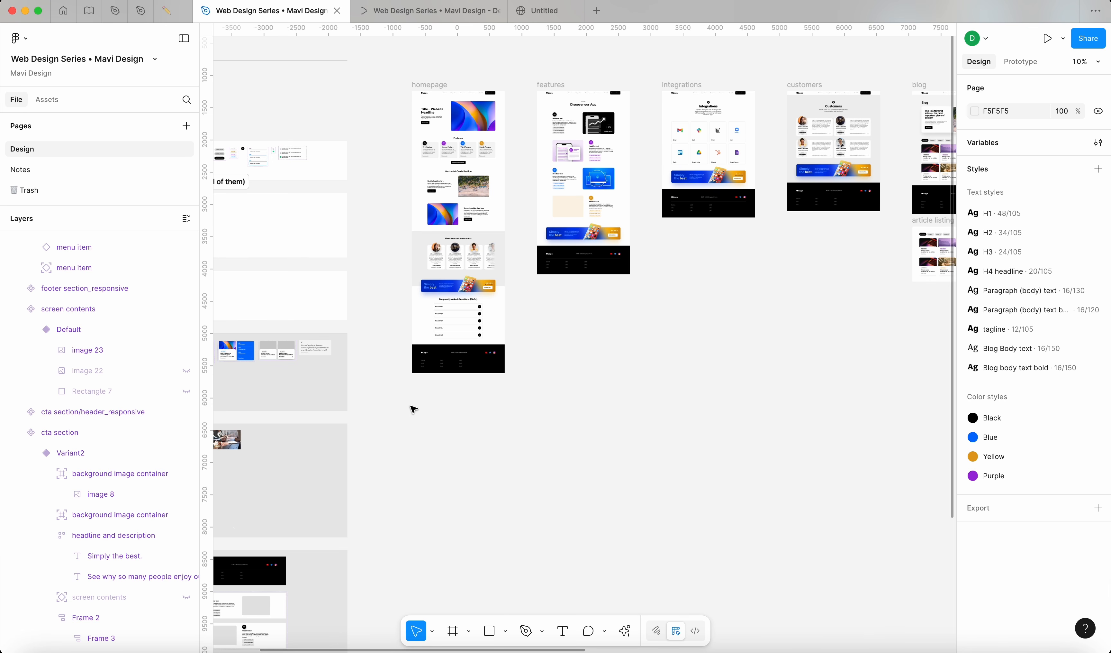
{"action": "scroll", "coordinate": [431, 291], "scroll_direction": "up", "scroll_amount": 5}
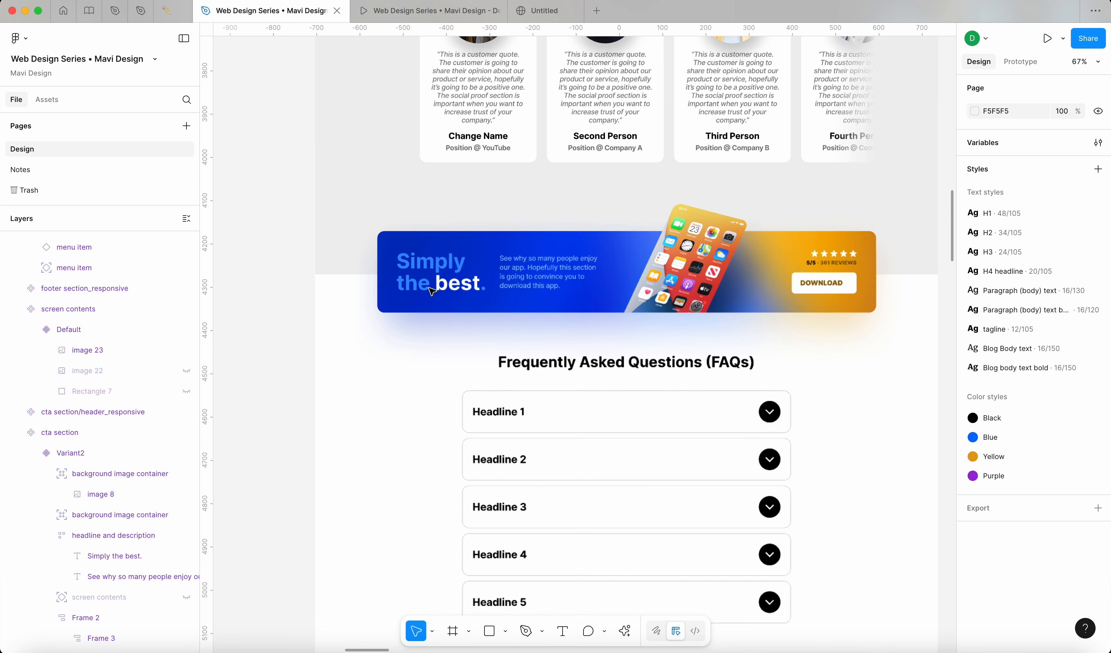
{"action": "scroll", "coordinate": [431, 291], "scroll_direction": "down", "scroll_amount": 4}
{"action": "scroll", "coordinate": [431, 290], "scroll_direction": "left", "scroll_amount": 10}
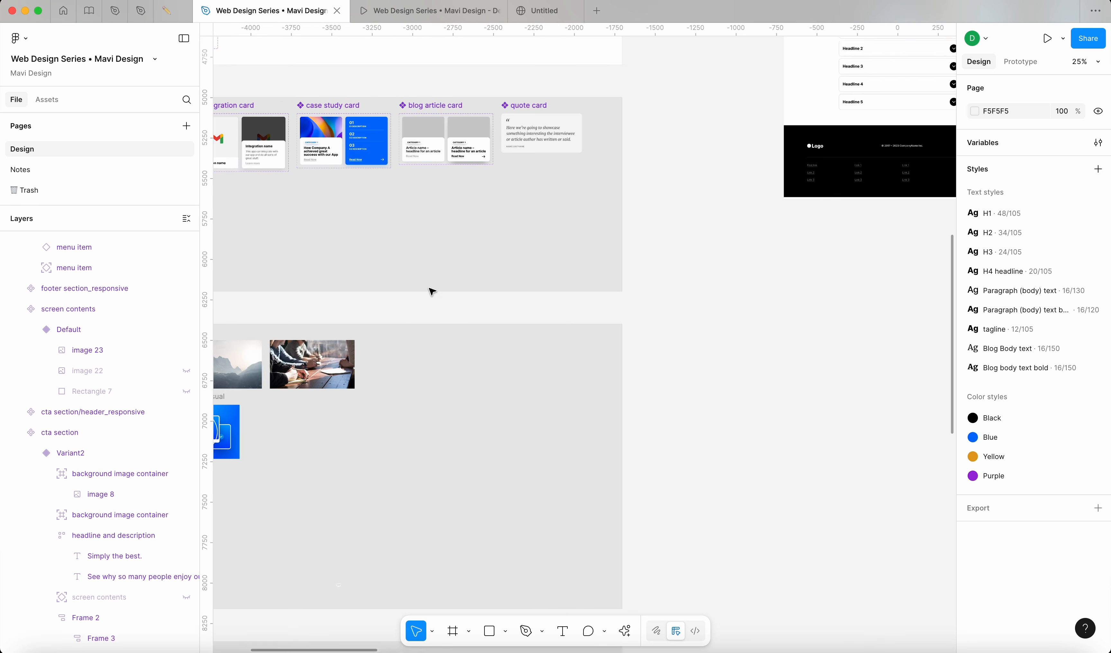
{"action": "scroll", "coordinate": [431, 291], "scroll_direction": "down", "scroll_amount": 8}
{"action": "scroll", "coordinate": [448, 386], "scroll_direction": "down", "scroll_amount": 1}
{"action": "scroll", "coordinate": [464, 479], "scroll_direction": "up", "scroll_amount": 4}
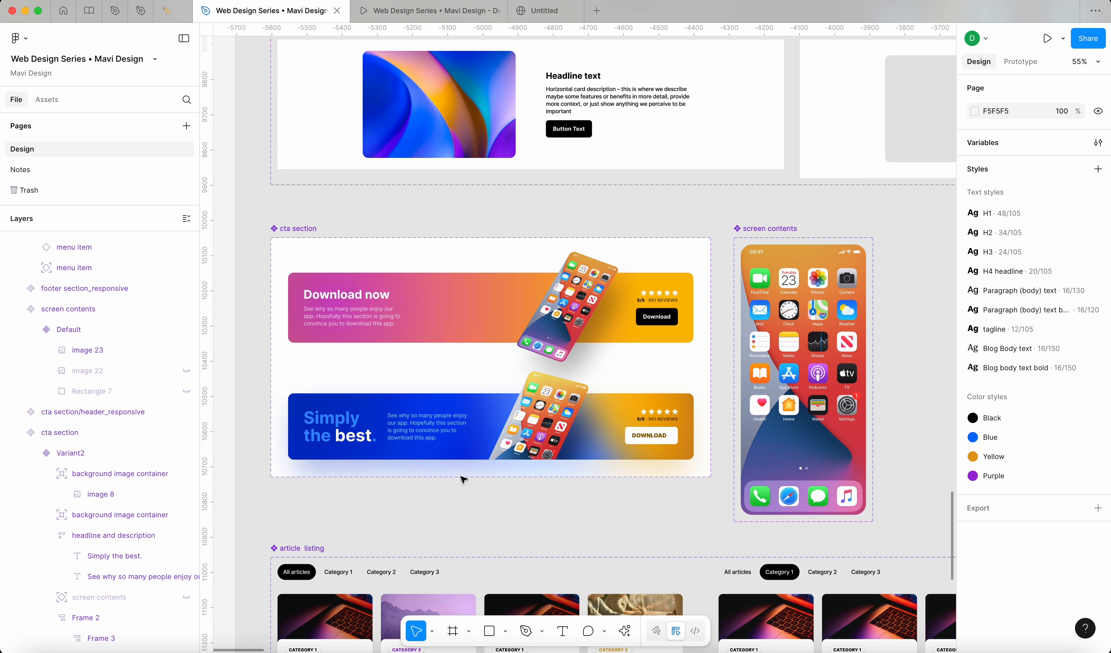
{"action": "scroll", "coordinate": [464, 479], "scroll_direction": "left", "scroll_amount": 5}
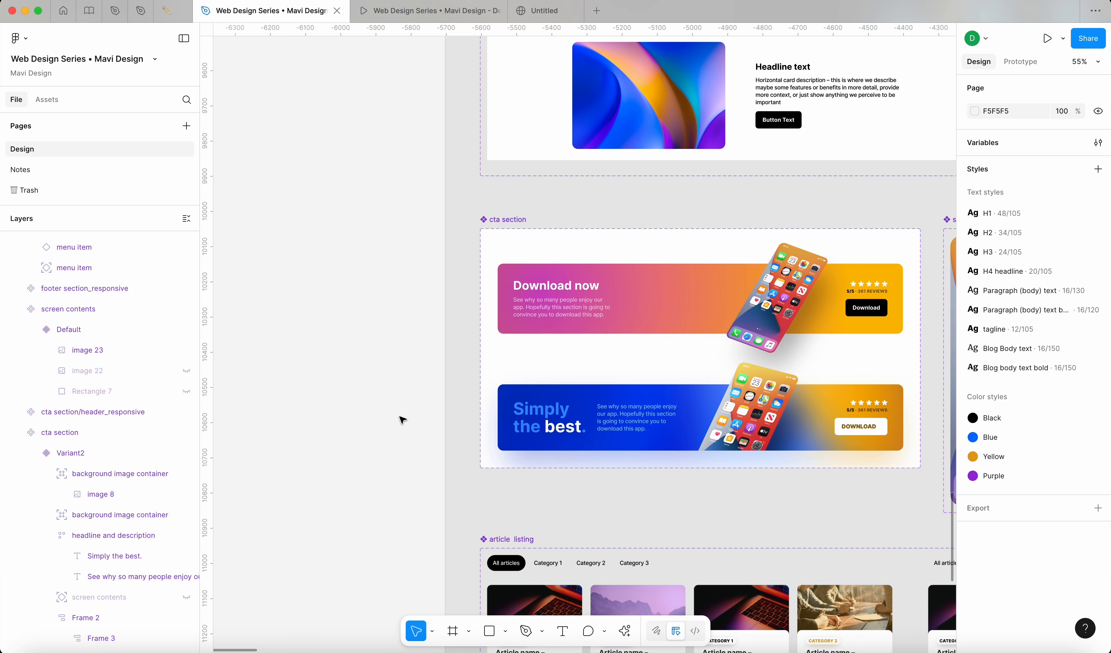
{"action": "scroll", "coordinate": [402, 419], "scroll_direction": "right", "scroll_amount": 2}
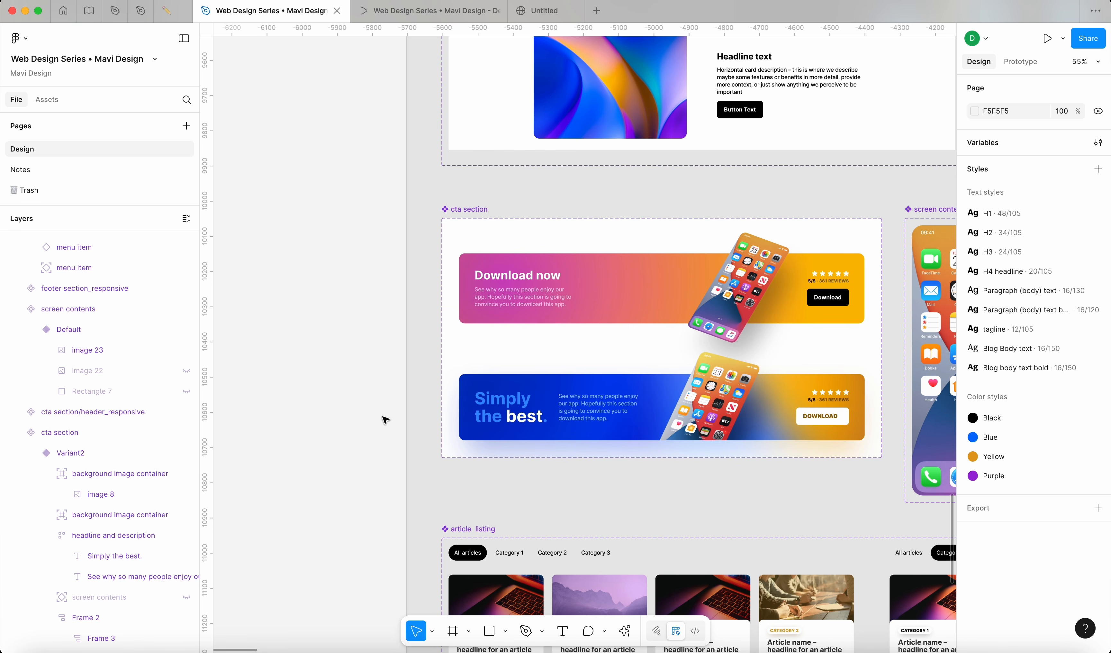
Step: Place an instance of the Default horizontal card with the image before the text on empty canvas and narrow it to 972 wide
{"action": "scroll", "coordinate": [385, 420], "scroll_direction": "up", "scroll_amount": 2}
{"action": "scroll", "coordinate": [385, 420], "scroll_direction": "right", "scroll_amount": 2}
{"action": "scroll", "coordinate": [385, 420], "scroll_direction": "down", "scroll_amount": 5}
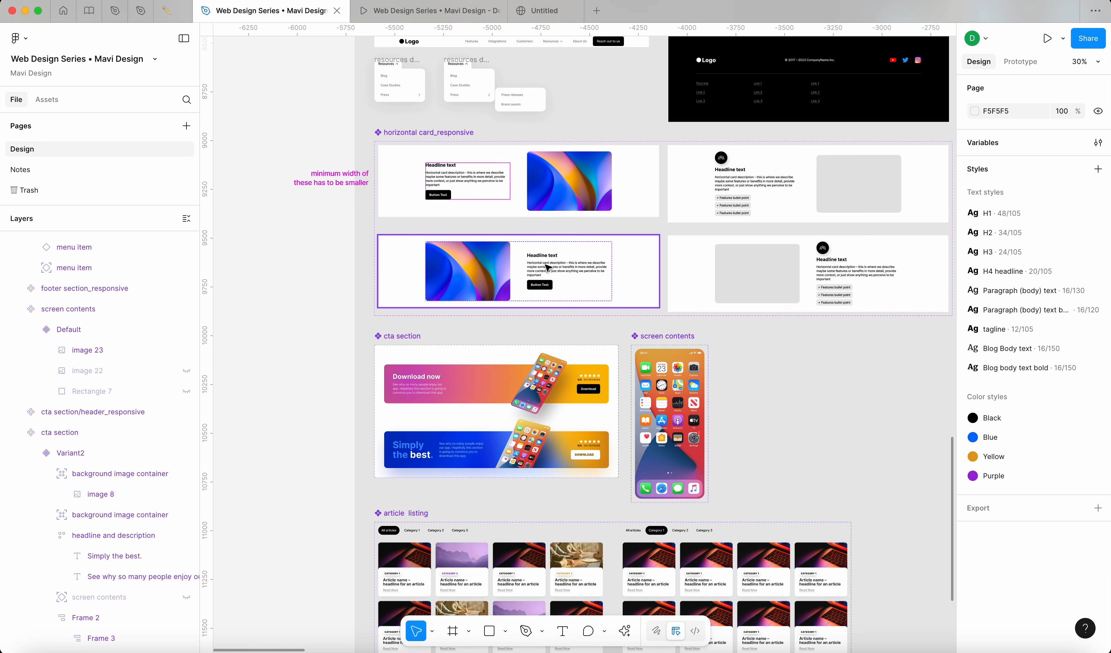
{"action": "left_click", "coordinate": [548, 267]}
{"action": "scroll", "coordinate": [548, 266], "scroll_direction": "right", "scroll_amount": 3}
{"action": "left_click_drag", "start_coordinate": [428, 281], "coordinate": [818, 420]}
{"action": "left_click_drag", "start_coordinate": [715, 413], "coordinate": [622, 411]}
{"action": "scroll", "coordinate": [580, 325], "scroll_direction": "left", "scroll_amount": 5}
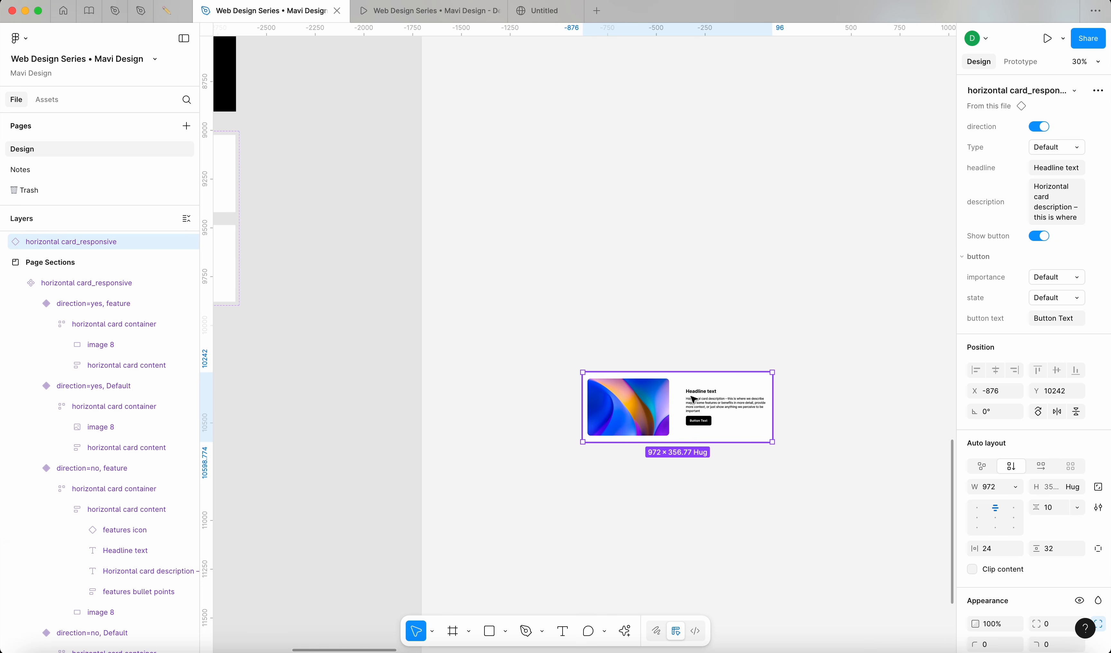
Step: Set the minimum width of the text content to 200 in the Default horizontal card variant with the text before the image
{"action": "scroll", "coordinate": [694, 399], "scroll_direction": "left", "scroll_amount": 2}
{"action": "scroll", "coordinate": [693, 408], "scroll_direction": "up", "scroll_amount": 1}
{"action": "scroll", "coordinate": [690, 421], "scroll_direction": "left", "scroll_amount": 4}
{"action": "scroll", "coordinate": [691, 421], "scroll_direction": "up", "scroll_amount": 1}
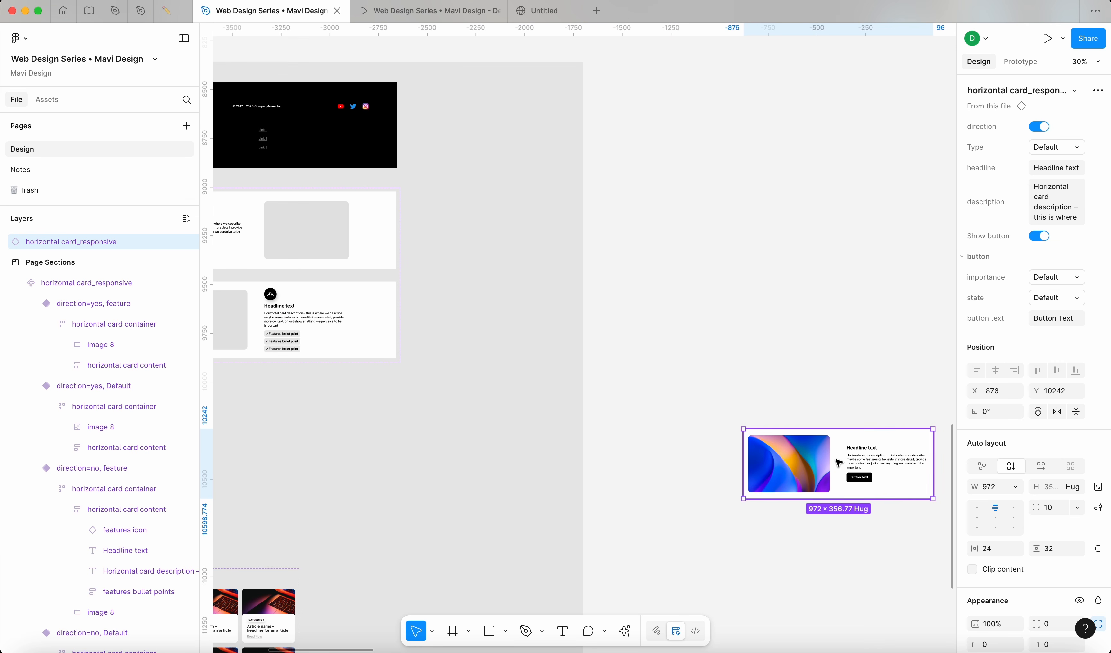
{"action": "scroll", "coordinate": [836, 461], "scroll_direction": "down", "scroll_amount": 3}
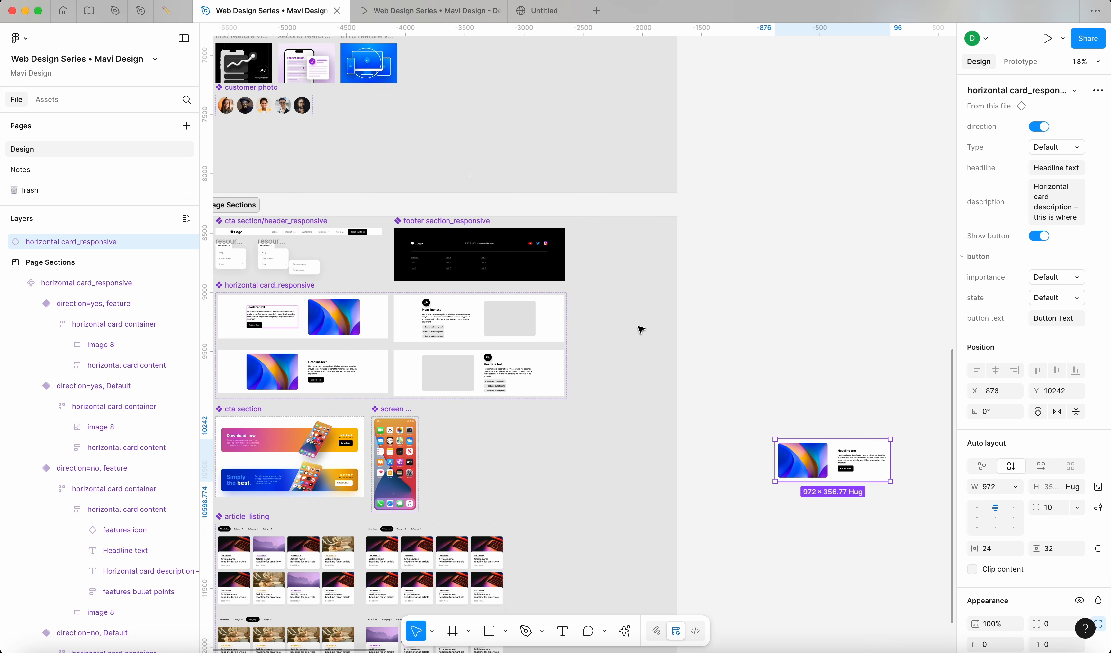
{"action": "scroll", "coordinate": [644, 331], "scroll_direction": "left", "scroll_amount": 4}
{"action": "scroll", "coordinate": [644, 330], "scroll_direction": "up", "scroll_amount": 1}
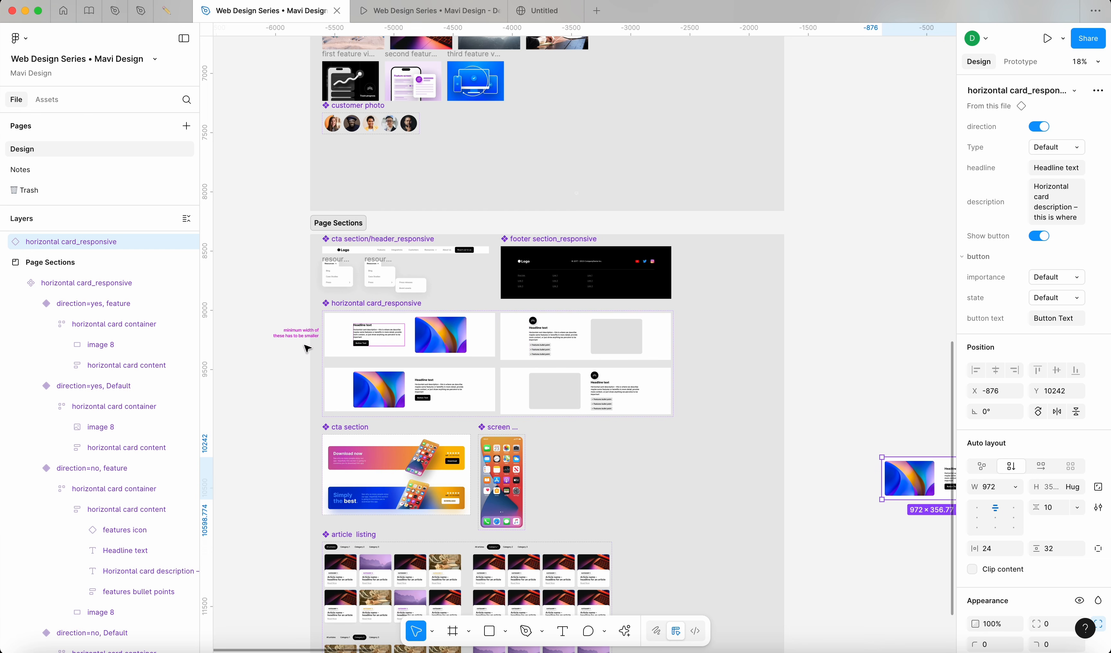
{"action": "scroll", "coordinate": [368, 359], "scroll_direction": "up", "scroll_amount": 5}
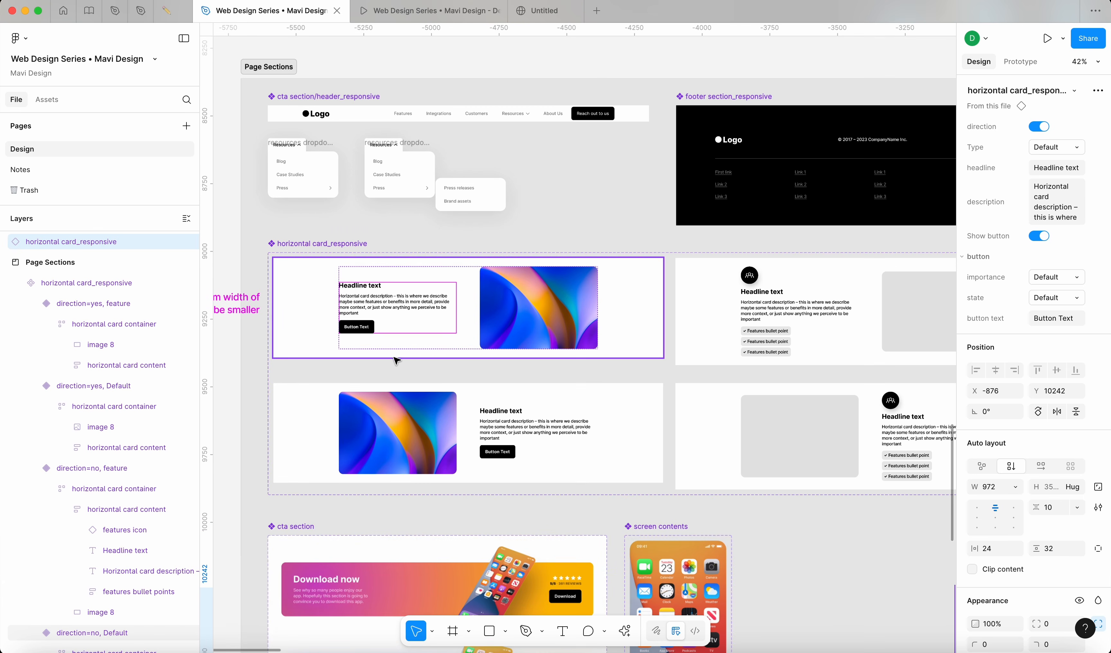
{"action": "left_click", "coordinate": [464, 297]}
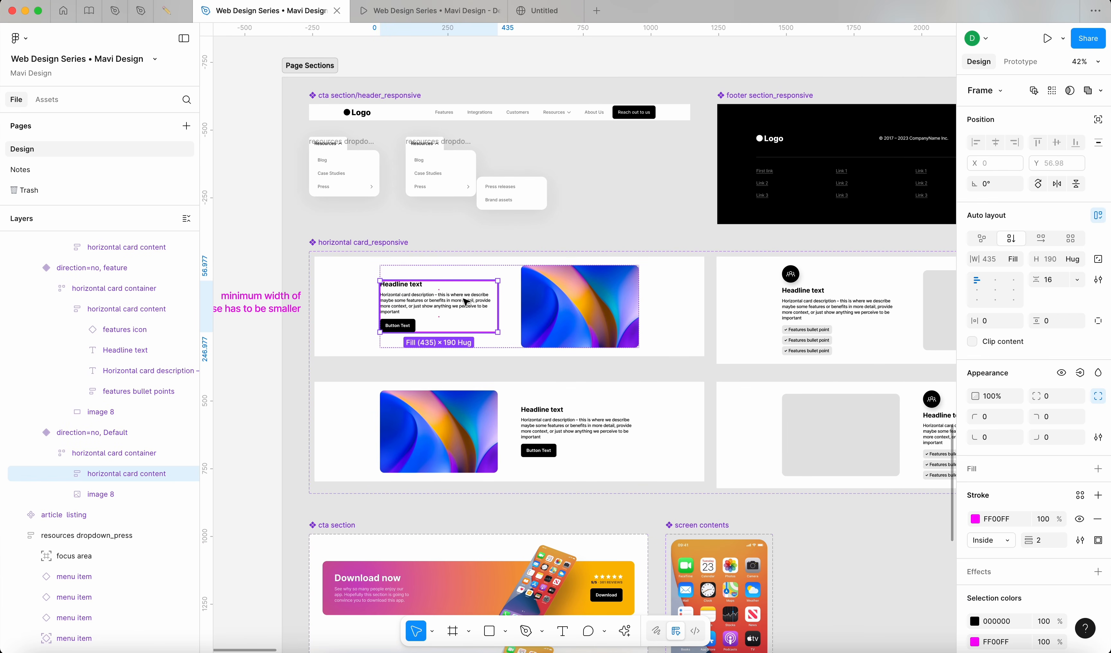
{"action": "scroll", "coordinate": [466, 301], "scroll_direction": "up", "scroll_amount": 5}
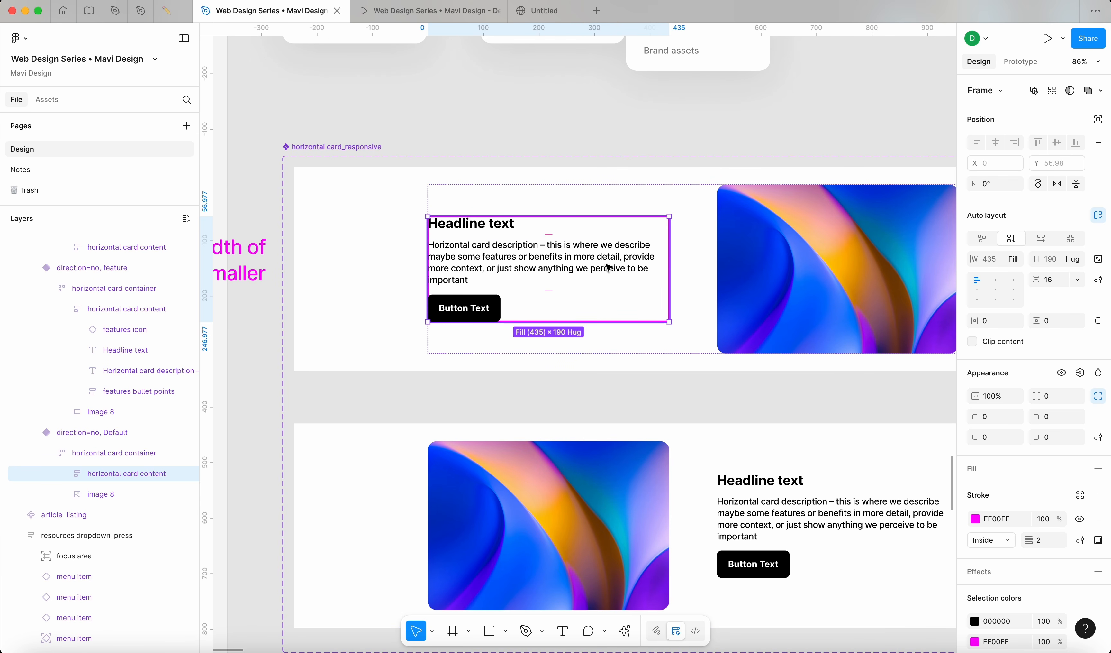
{"action": "left_click", "coordinate": [1015, 259]}
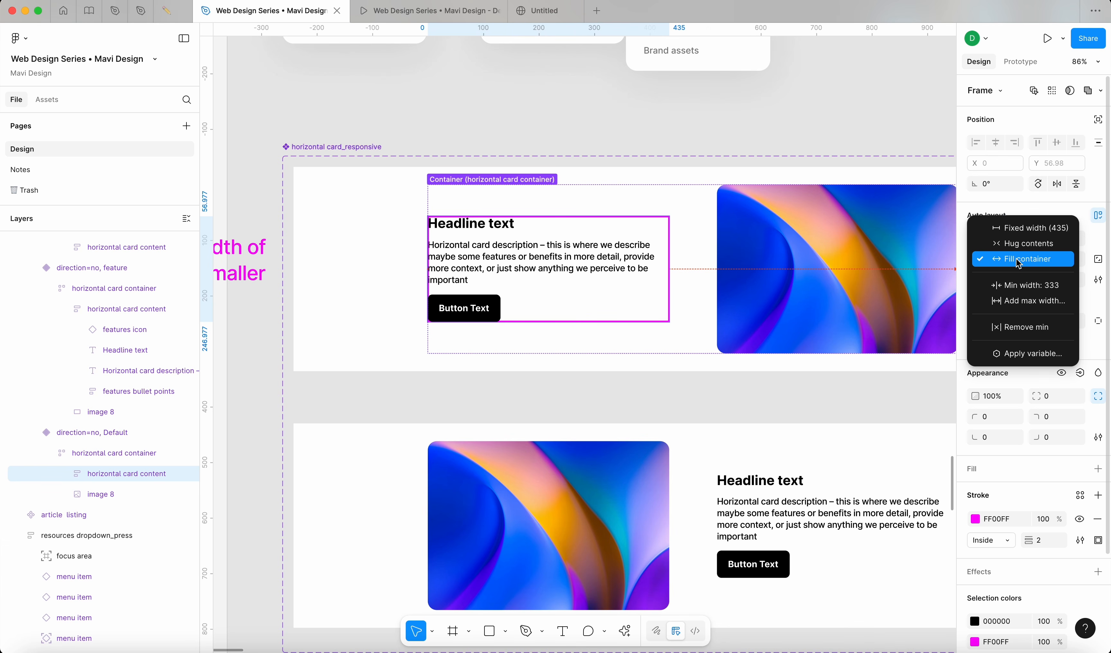
{"action": "left_click", "coordinate": [1039, 290]}
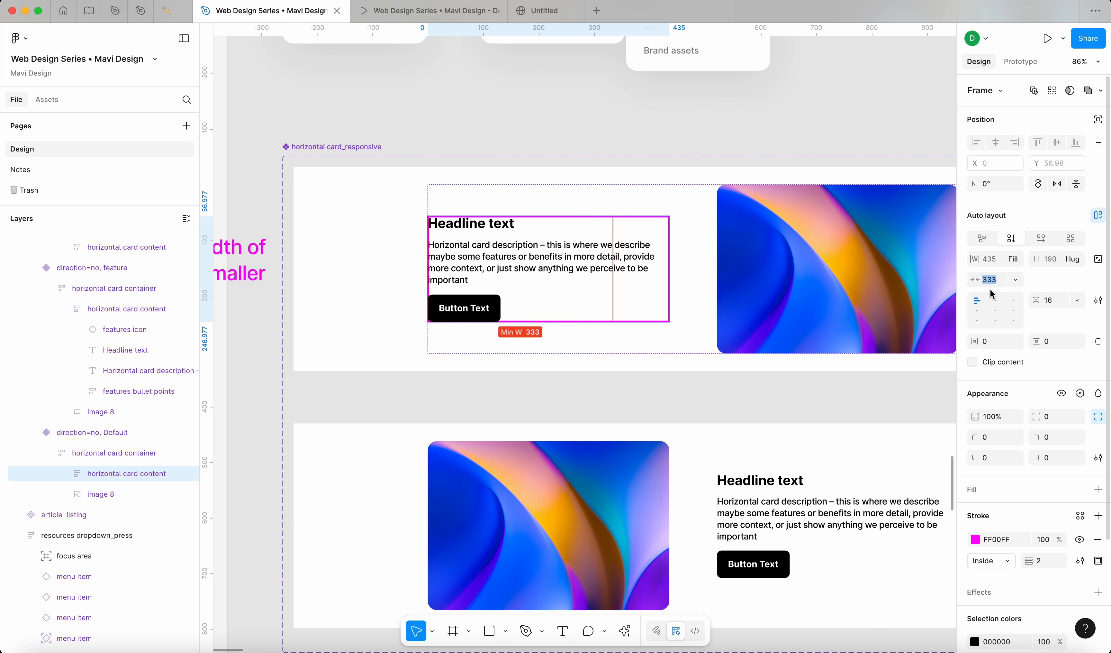
{"action": "type", "text": "200"}
{"action": "key", "text": "Return"}
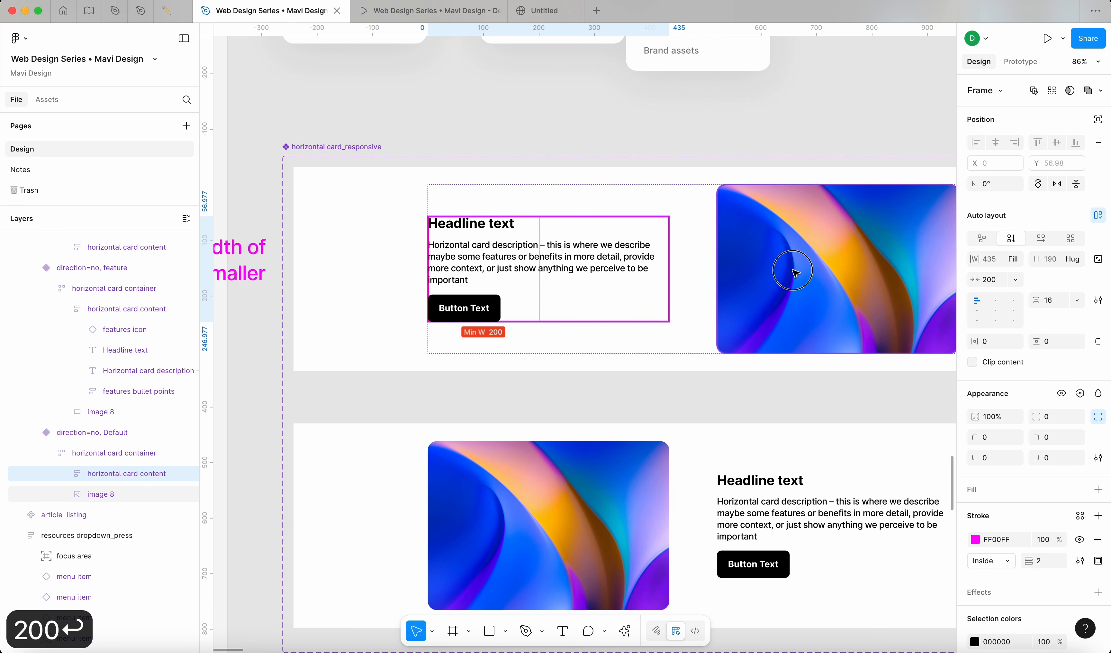
Step: Check the minimum width setting of the image in the same Default card variant
{"action": "left_click", "coordinate": [796, 272]}
{"action": "left_click", "coordinate": [1013, 238]}
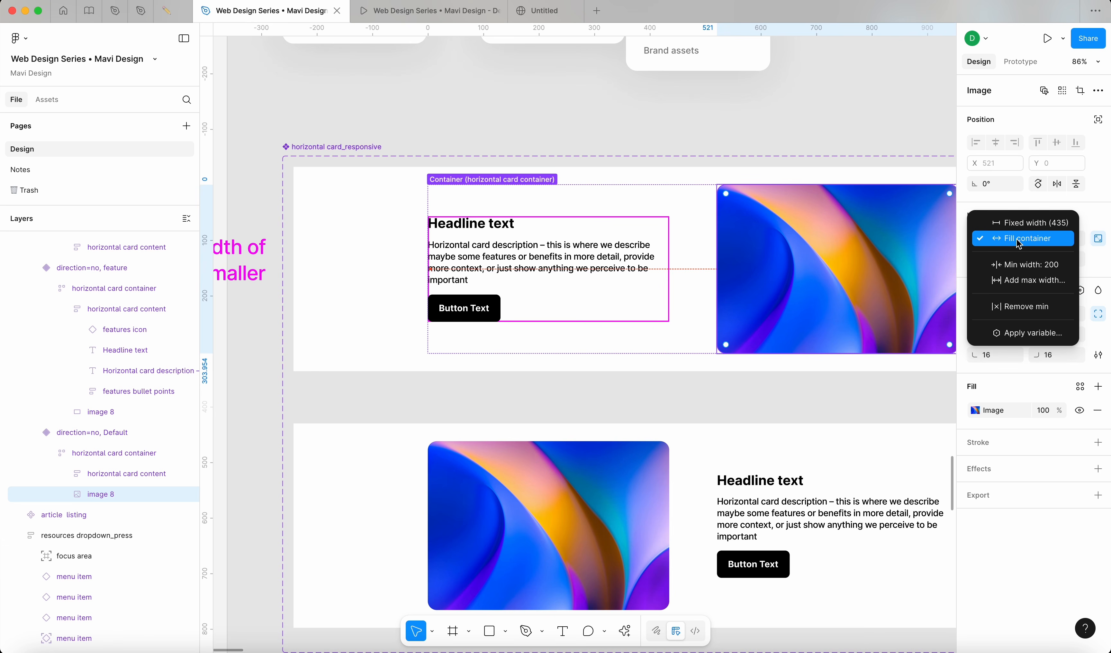
{"action": "left_click", "coordinate": [578, 242]}
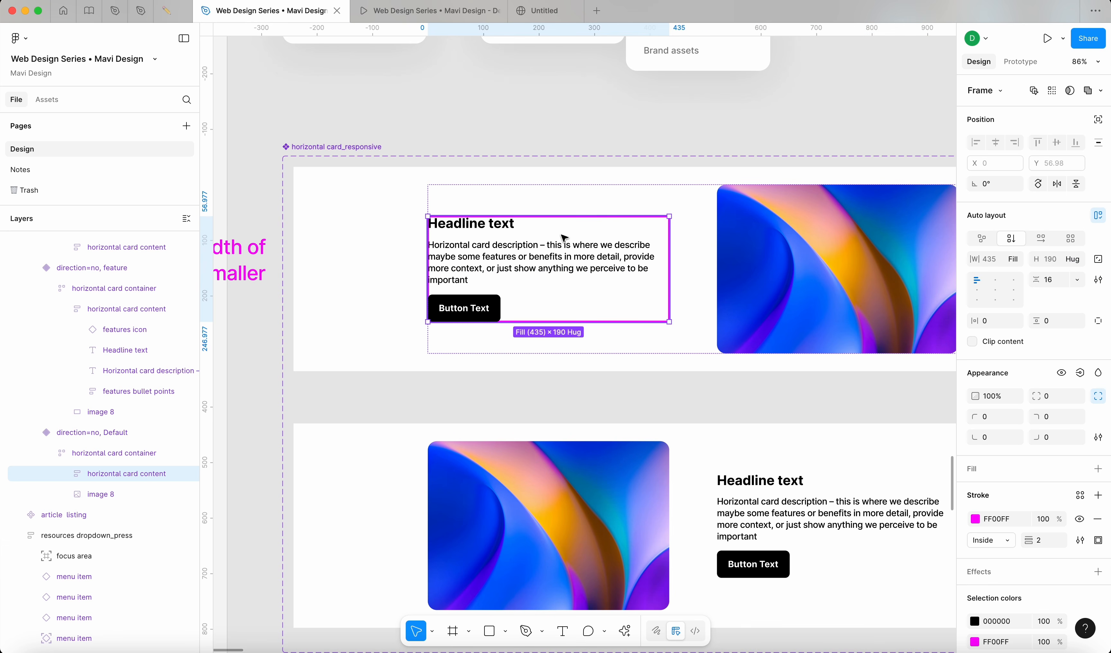
Step: Set the minimum width of the text content to 200 in the Default card variant with the image before the text
{"action": "scroll", "coordinate": [628, 359], "scroll_direction": "right", "scroll_amount": 10}
{"action": "scroll", "coordinate": [628, 358], "scroll_direction": "down", "scroll_amount": 3}
{"action": "left_click", "coordinate": [446, 378]}
{"action": "left_click", "coordinate": [446, 394]}
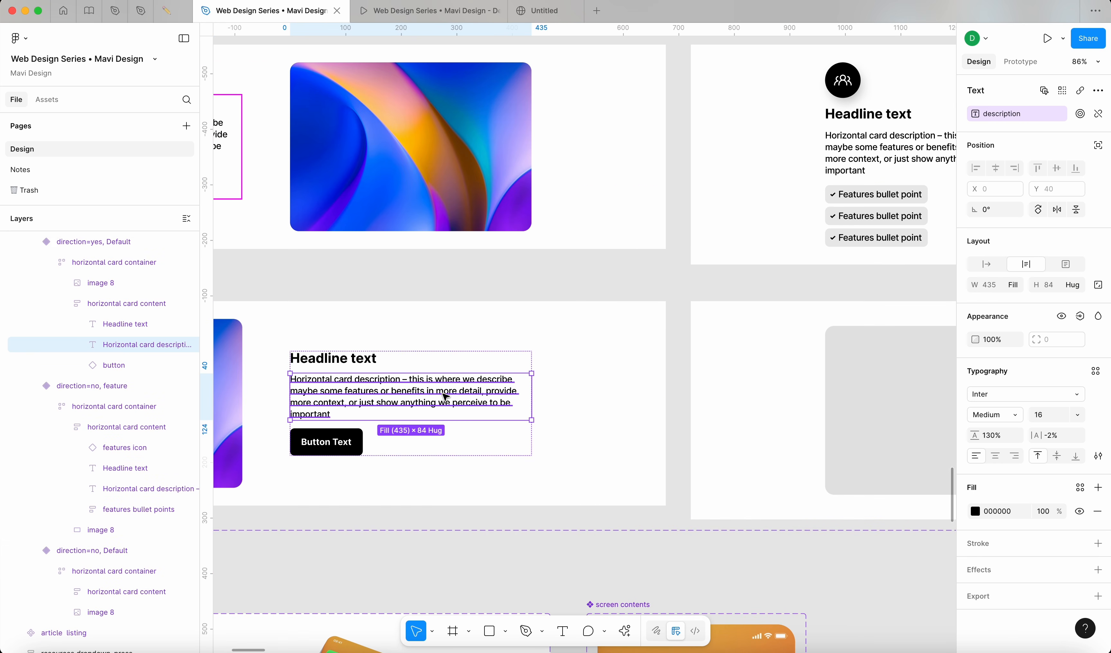
{"action": "key", "text": "shift+Return"}
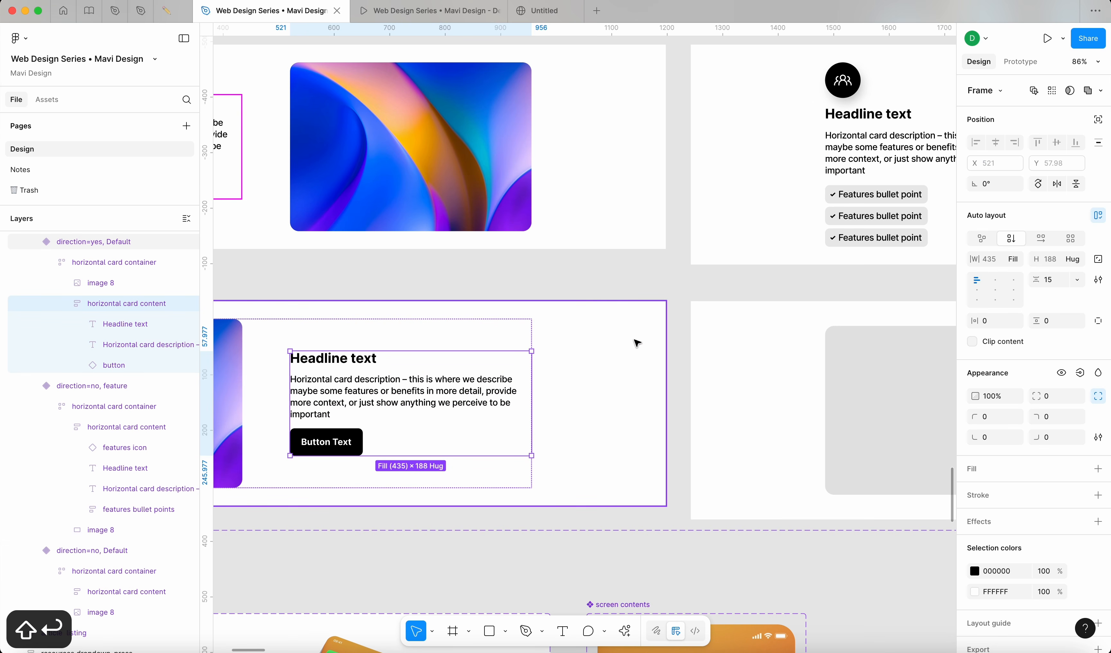
{"action": "left_click", "coordinate": [1016, 260]}
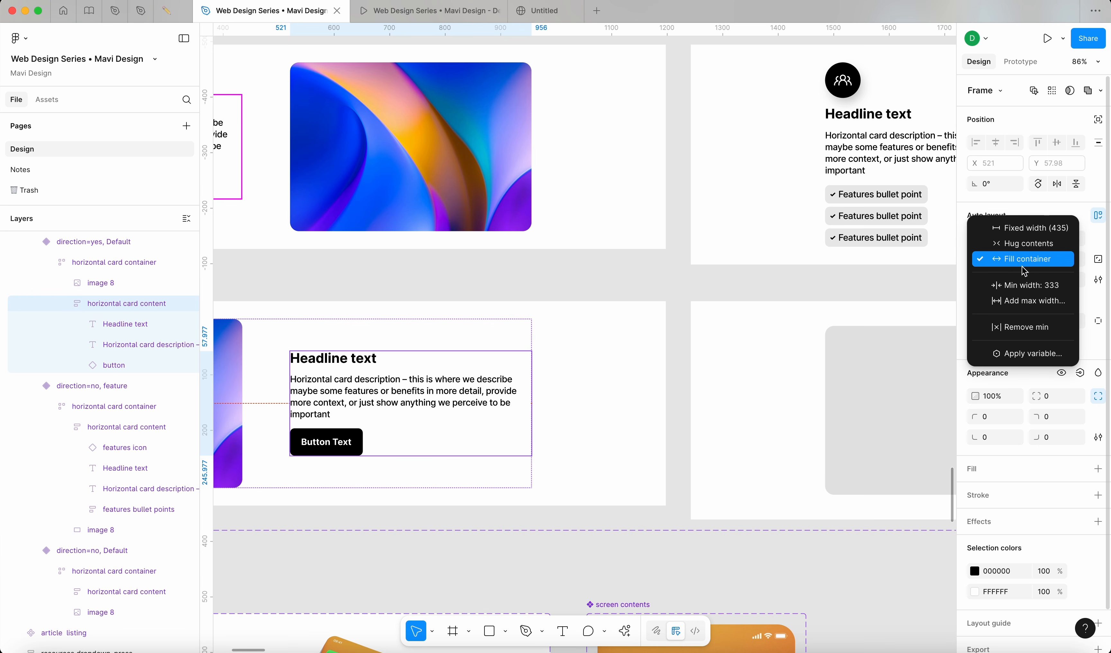
{"action": "left_click", "coordinate": [1030, 286]}
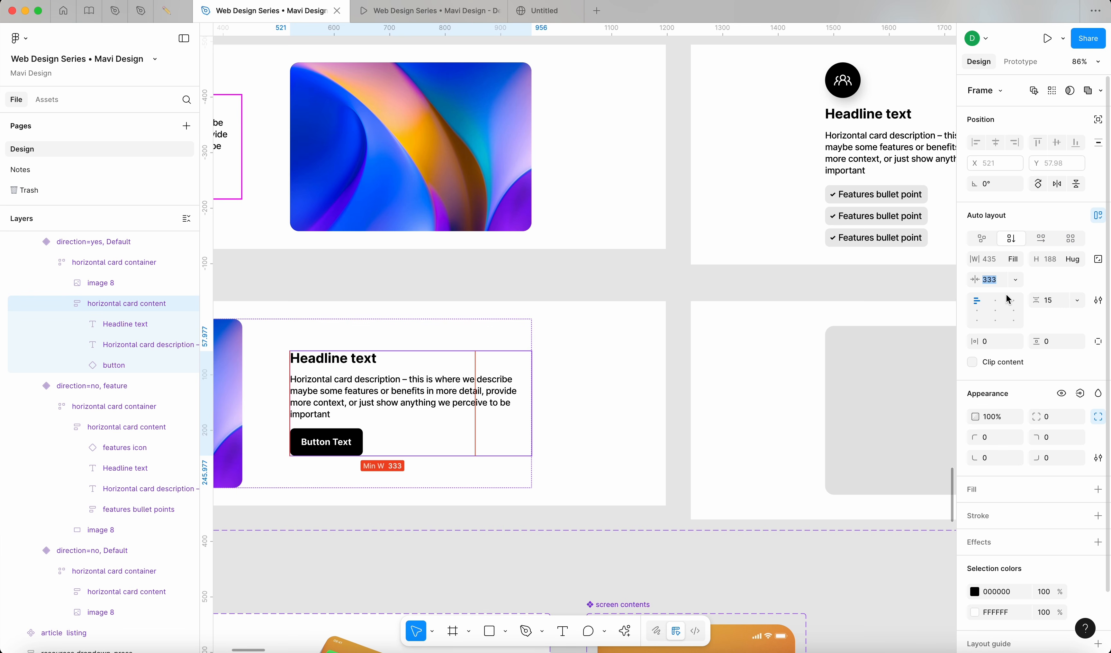
{"action": "type", "text": "200"}
{"action": "key", "text": "Return"}
Step: Set the minimum width of the text content to 200 in the feature card variant with the image placeholder before the text
{"action": "scroll", "coordinate": [863, 288], "scroll_direction": "right", "scroll_amount": 6}
{"action": "left_click", "coordinate": [667, 119]}
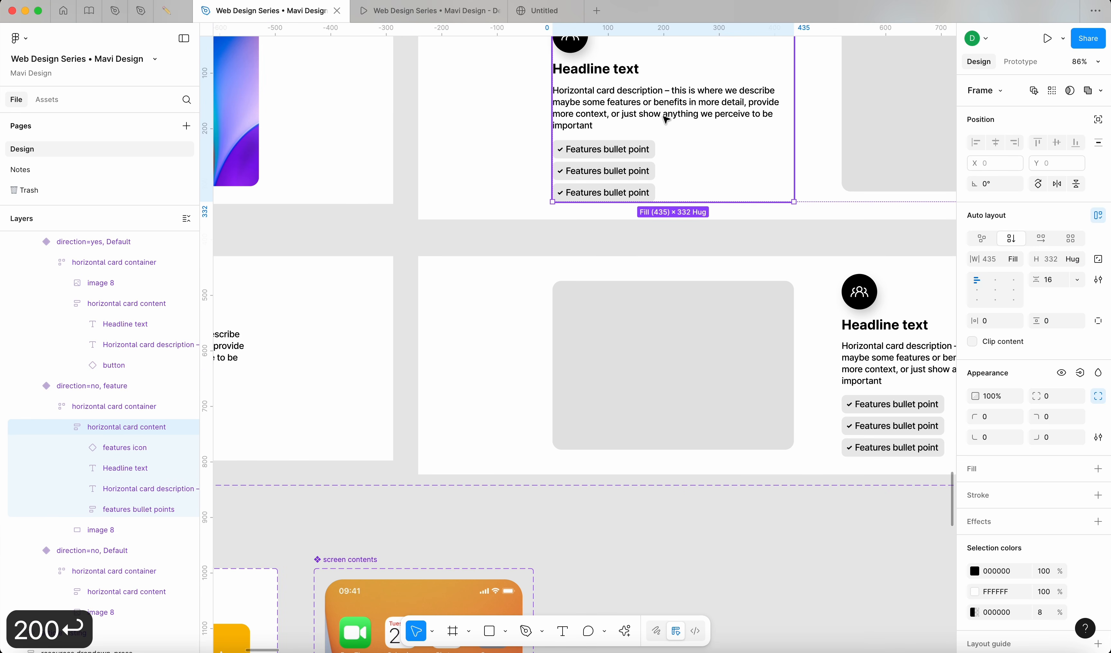
{"action": "left_click", "coordinate": [912, 389]}
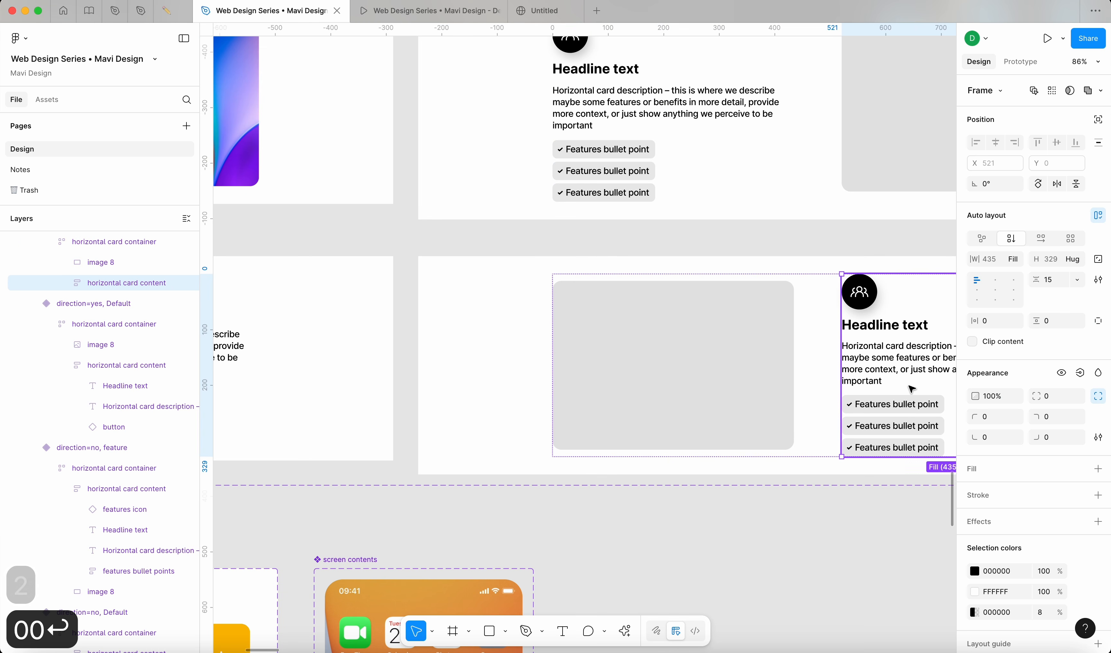
{"action": "left_click", "coordinate": [1014, 259]}
{"action": "left_click", "coordinate": [1024, 291]}
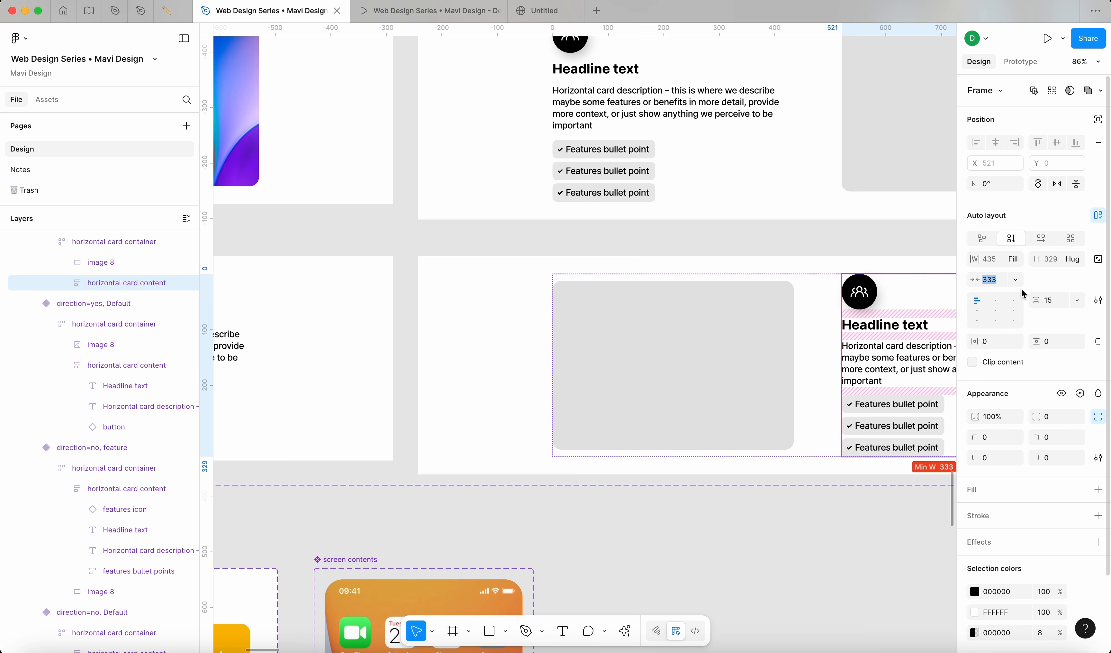
{"action": "type", "text": "200"}
{"action": "key", "text": "Return"}
{"action": "scroll", "coordinate": [692, 361], "scroll_direction": "down", "scroll_amount": 10}
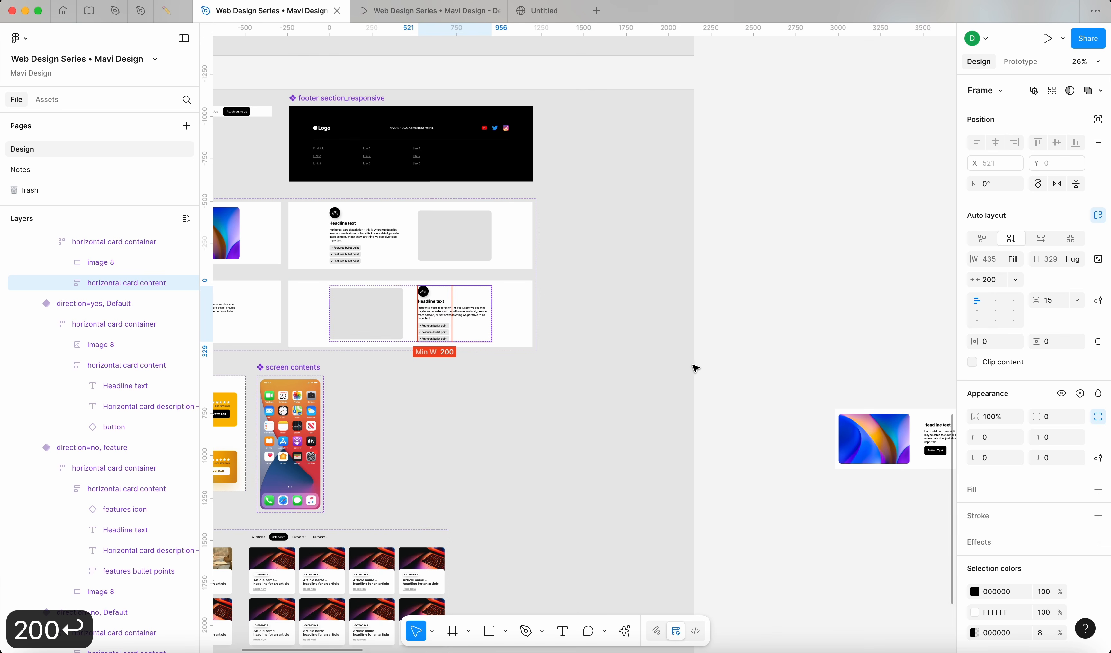
Step: Move the card instance on the empty canvas closer to the component section and narrow it to 245 wide
{"action": "left_click", "coordinate": [717, 381]}
{"action": "left_click", "coordinate": [854, 450]}
{"action": "key", "text": "shift+2"}
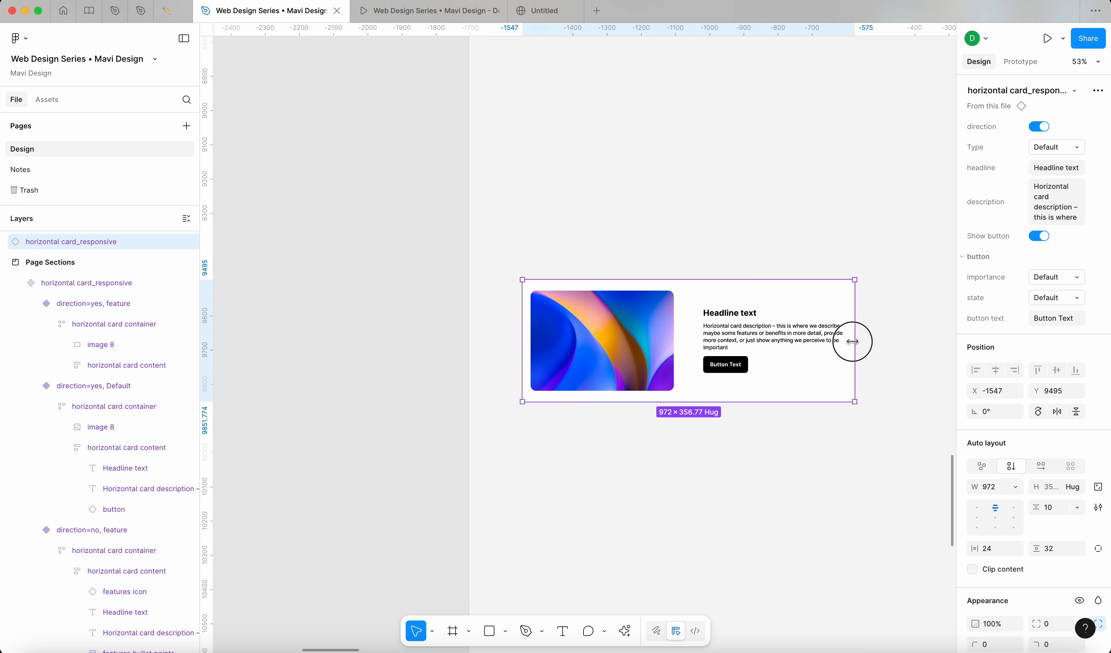
{"action": "left_click_drag", "start_coordinate": [746, 340], "coordinate": [606, 350]}
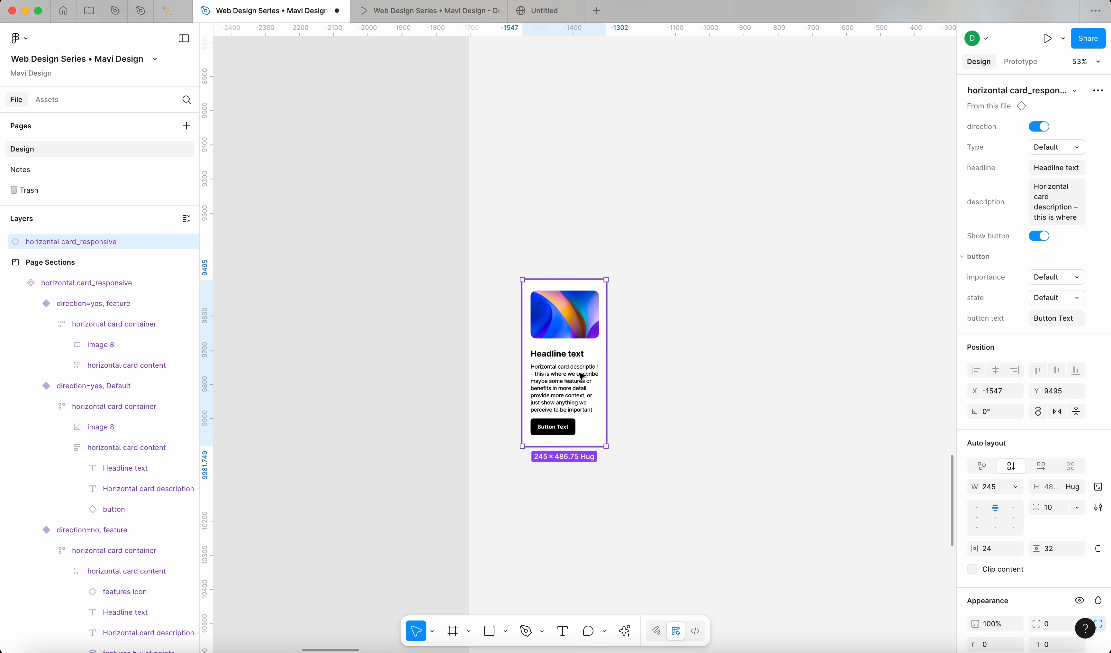
Step: Inspect the card instance's nested text content and narrow the card further to 186 wide to test the minimum width
{"action": "double_click", "coordinate": [578, 389]}
{"action": "double_click", "coordinate": [578, 389]}
{"action": "key", "text": "shift+2"}
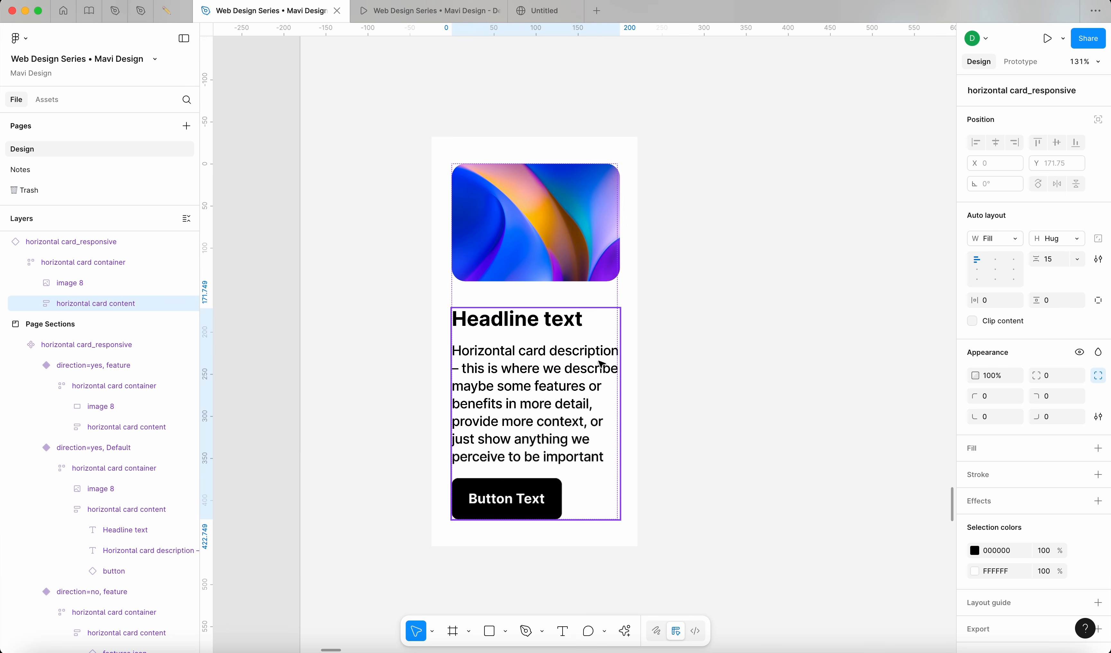
{"action": "left_click", "coordinate": [619, 271]}
{"action": "left_click", "coordinate": [677, 275]}
{"action": "left_click", "coordinate": [631, 277]}
{"action": "left_click_drag", "start_coordinate": [638, 278], "coordinate": [613, 283]}
{"action": "double_click", "coordinate": [560, 341]}
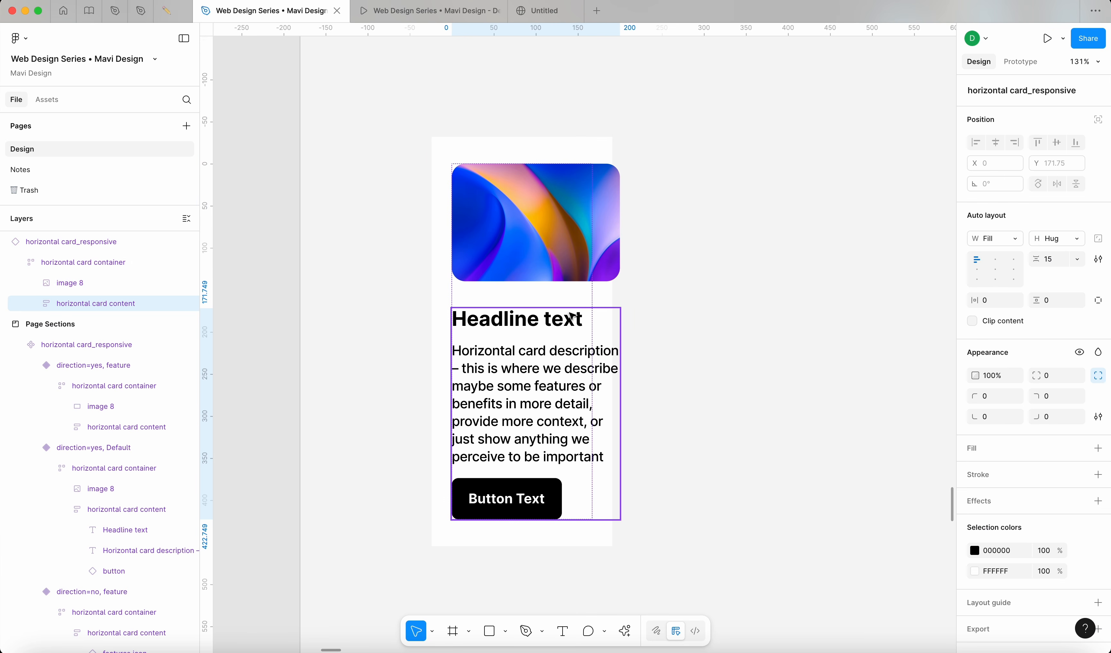
{"action": "left_click", "coordinate": [687, 503]}
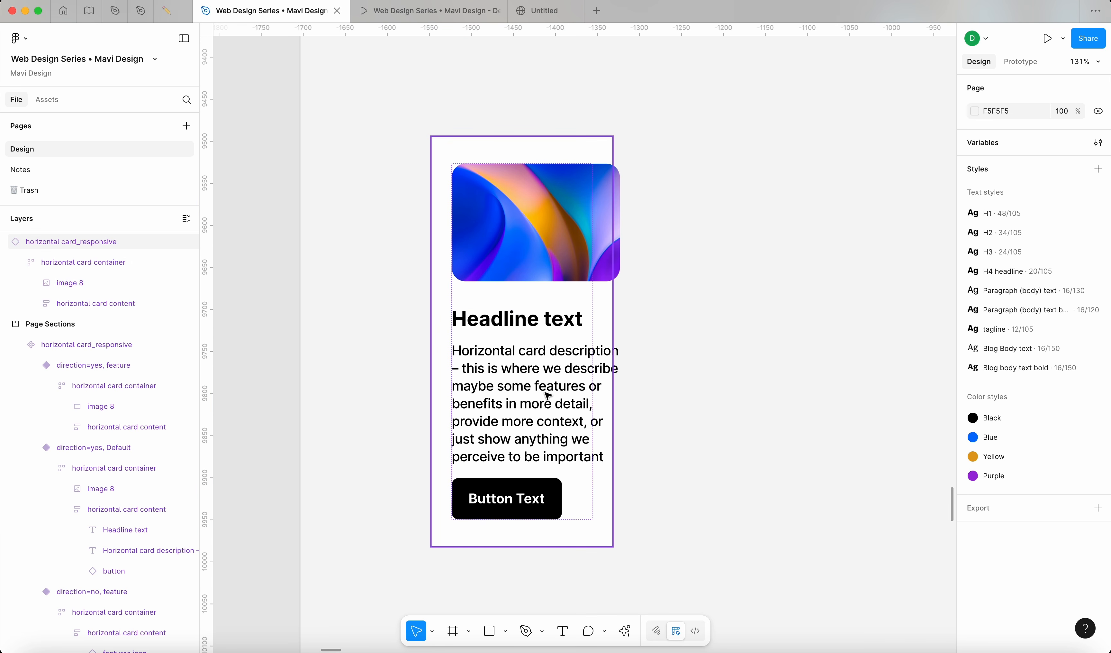
{"action": "left_click", "coordinate": [550, 398]}
{"action": "left_click_drag", "start_coordinate": [613, 381], "coordinate": [589, 386]}
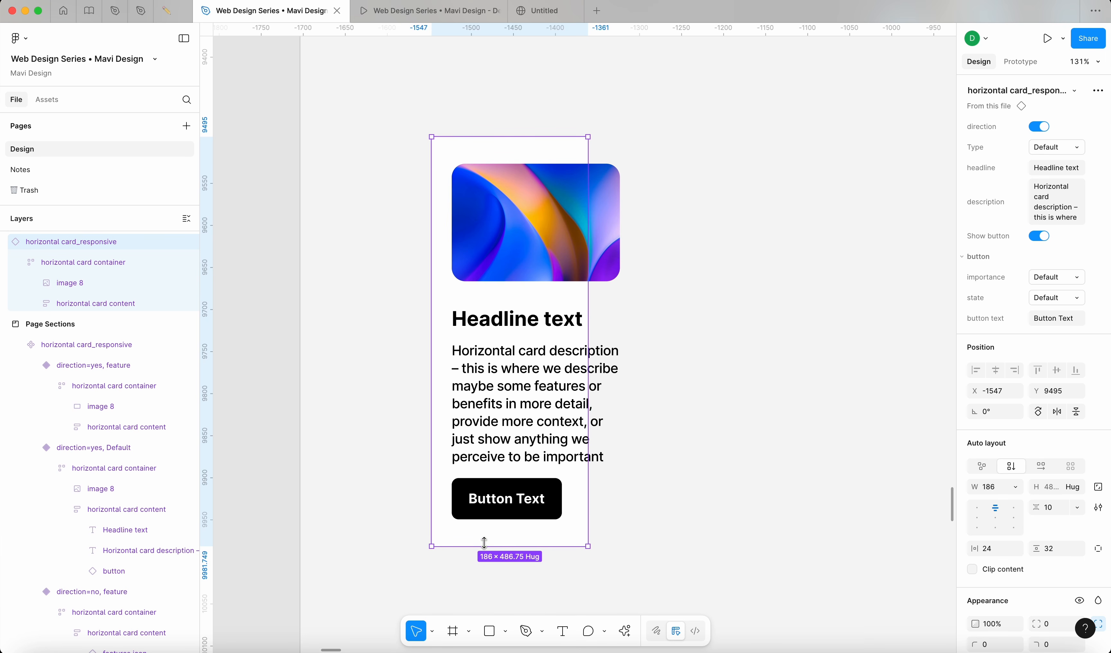
Step: Widen the card instance on the empty canvas to 300 to check how its image and text adapt
{"action": "left_click_drag", "start_coordinate": [589, 534], "coordinate": [684, 541]}
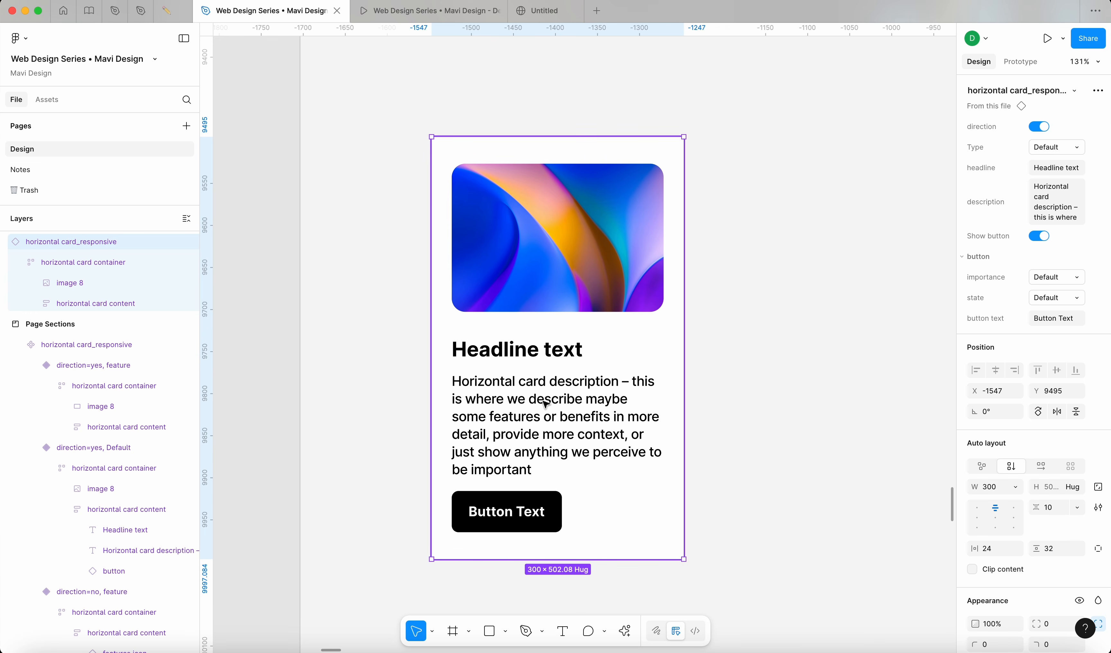
{"action": "double_click", "coordinate": [565, 419]}
{"action": "left_click", "coordinate": [749, 427]}
{"action": "scroll", "coordinate": [750, 428], "scroll_direction": "down", "scroll_amount": 10}
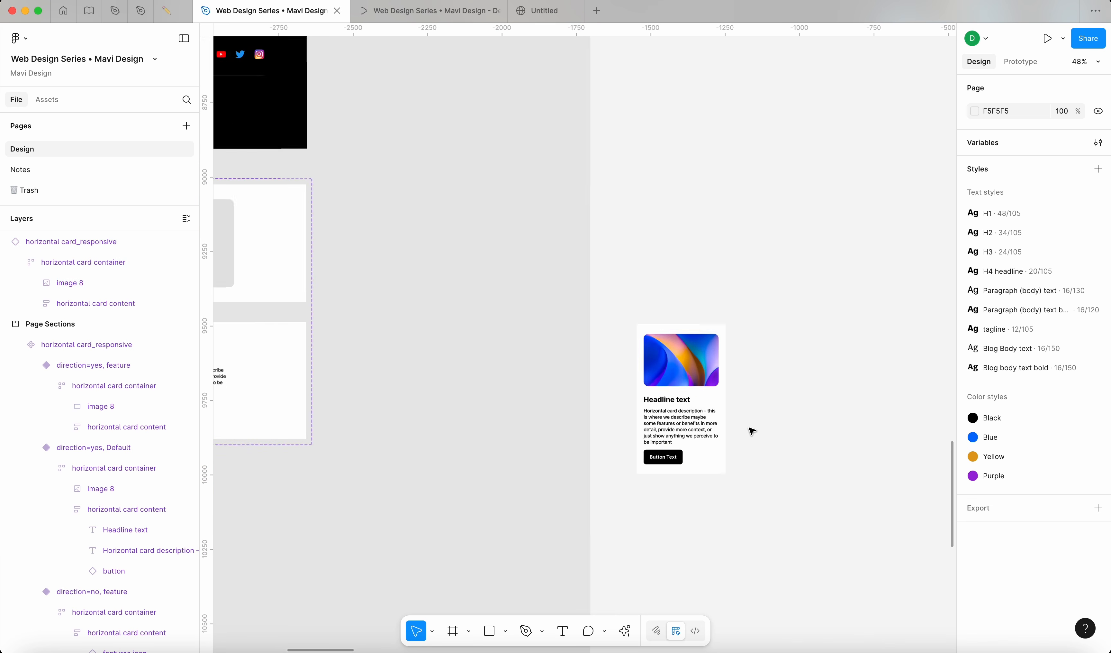
Step: Delete the test card instance from the empty canvas
{"action": "left_click", "coordinate": [710, 424]}
{"action": "scroll", "coordinate": [711, 426], "scroll_direction": "down", "scroll_amount": 3}
{"action": "key", "text": "BackSpace"}
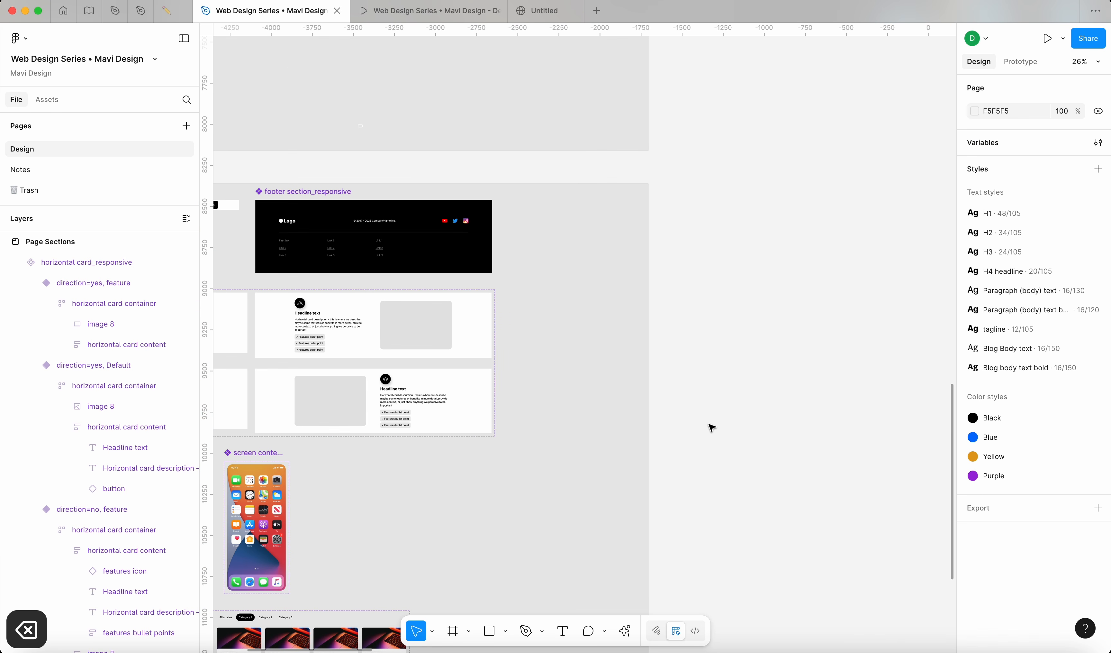
Step: Delete the pink note "minimum width of these has to be smaller" beside the horizontal card component
{"action": "scroll", "coordinate": [711, 427], "scroll_direction": "left", "scroll_amount": 10}
{"action": "scroll", "coordinate": [711, 427], "scroll_direction": "down", "scroll_amount": 3}
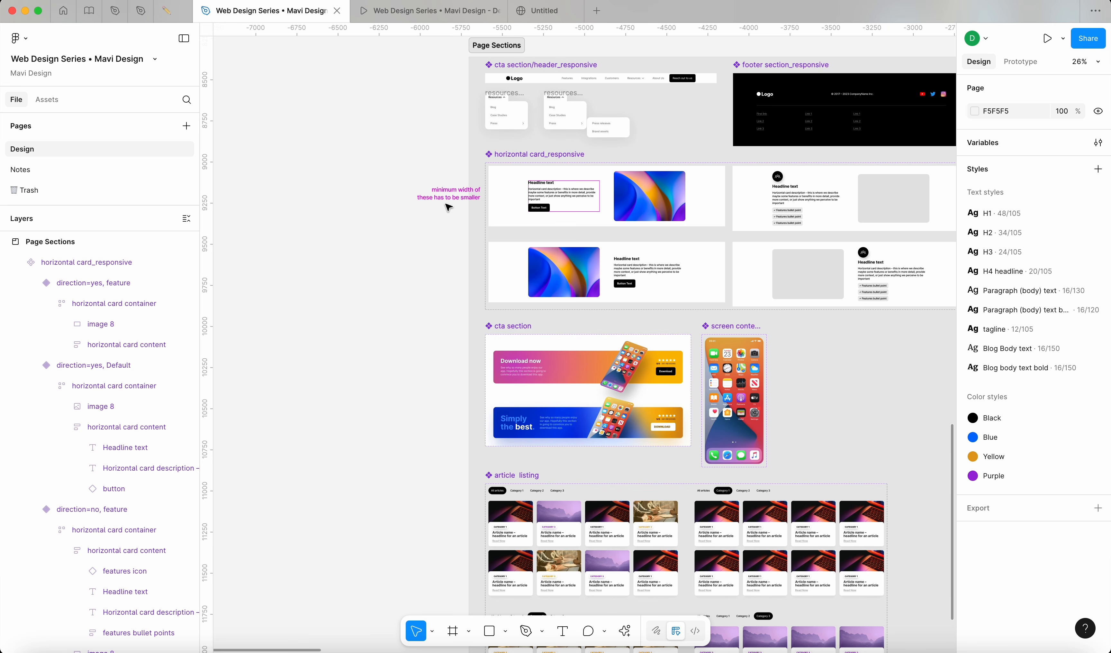
{"action": "left_click", "coordinate": [459, 199]}
{"action": "scroll", "coordinate": [459, 199], "scroll_direction": "up", "scroll_amount": 5}
{"action": "key", "text": "BackSpace"}
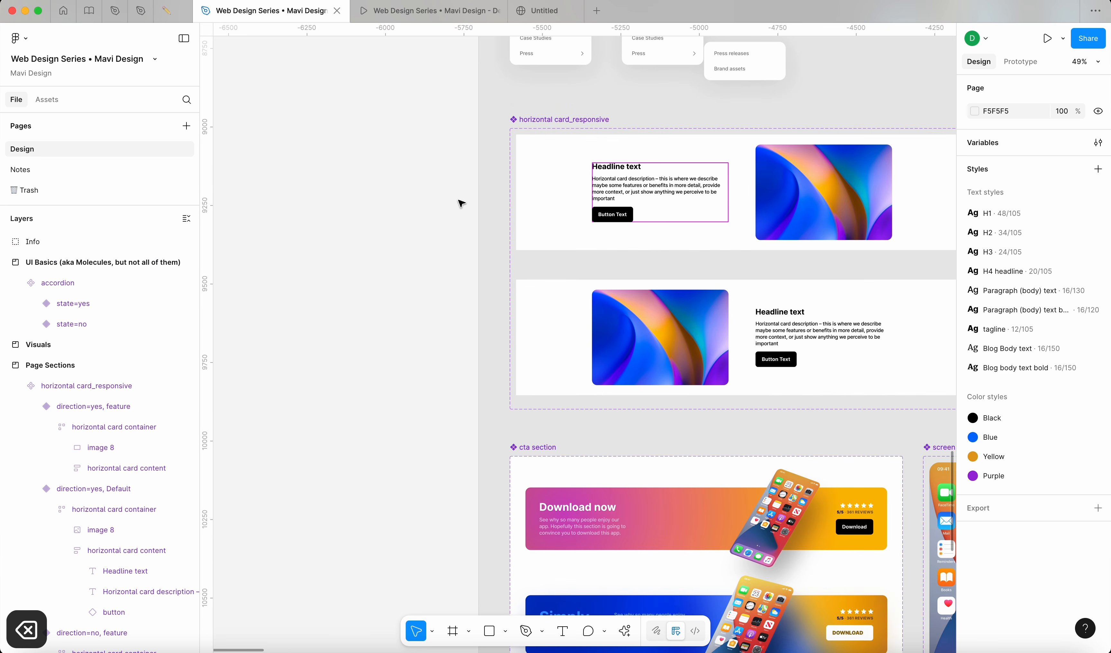
Step: Remove the FF00FF stroke from the text content of the Default card variant with text before the image
{"action": "left_click", "coordinate": [641, 193]}
{"action": "scroll", "coordinate": [1031, 403], "scroll_direction": "down", "scroll_amount": 3}
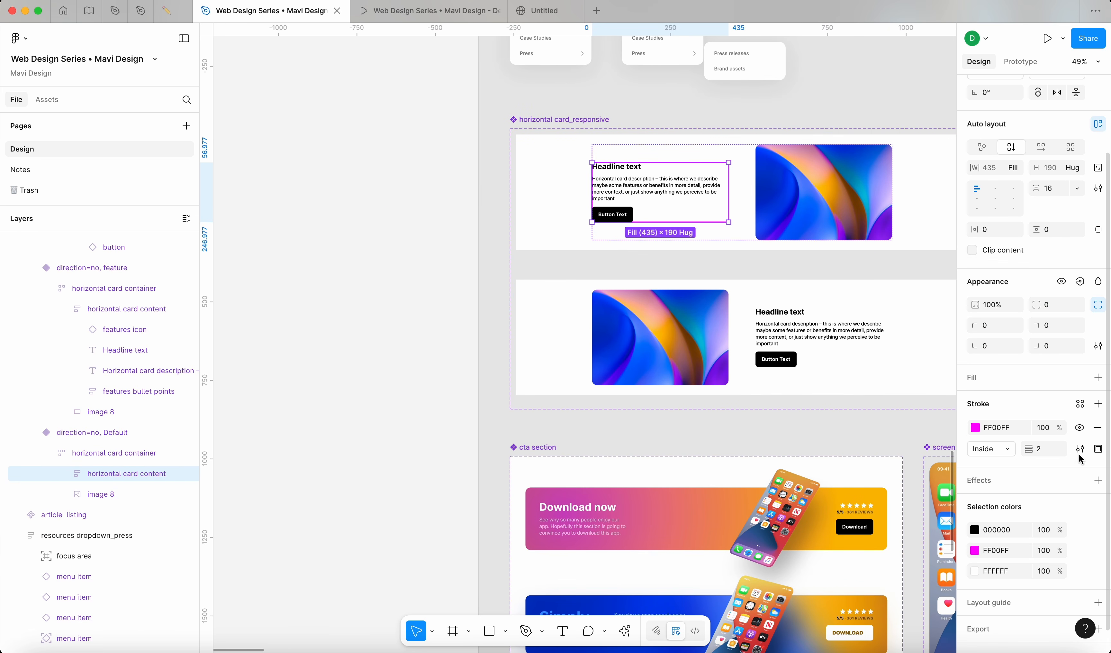
{"action": "left_click", "coordinate": [1098, 429]}
{"action": "left_click", "coordinate": [347, 329]}
Step: Place a copy of the blue "Simply the best." cta section variant on the empty canvas and detach it from its component
{"action": "scroll", "coordinate": [350, 327], "scroll_direction": "down", "scroll_amount": 5}
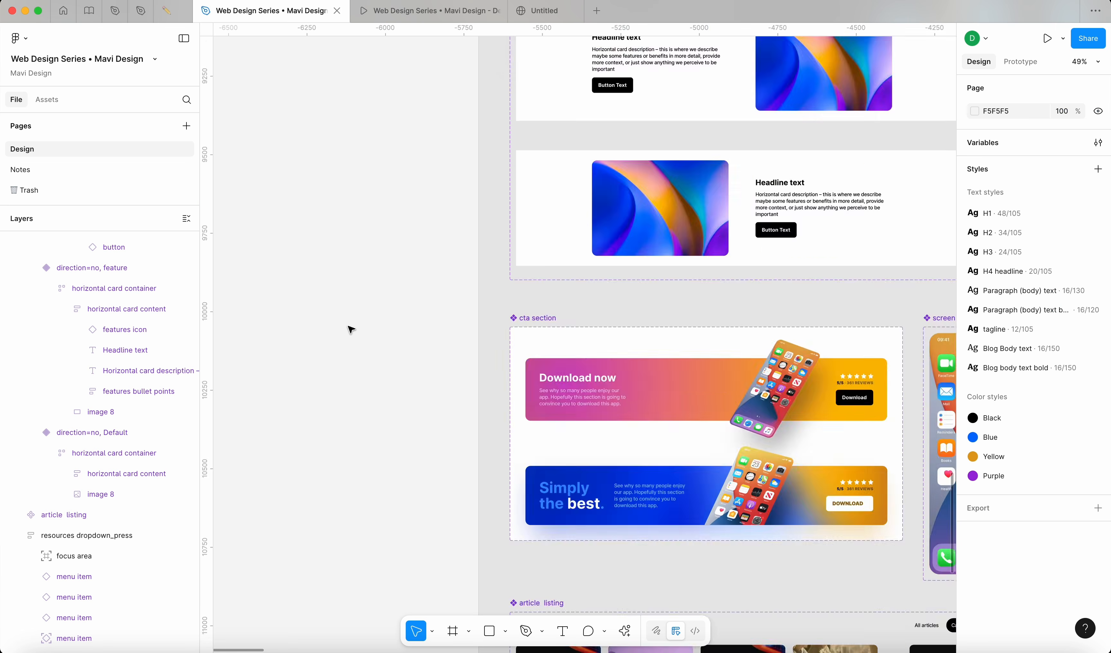
{"action": "scroll", "coordinate": [354, 305], "scroll_direction": "down", "scroll_amount": 1}
{"action": "scroll", "coordinate": [354, 306], "scroll_direction": "left", "scroll_amount": 2}
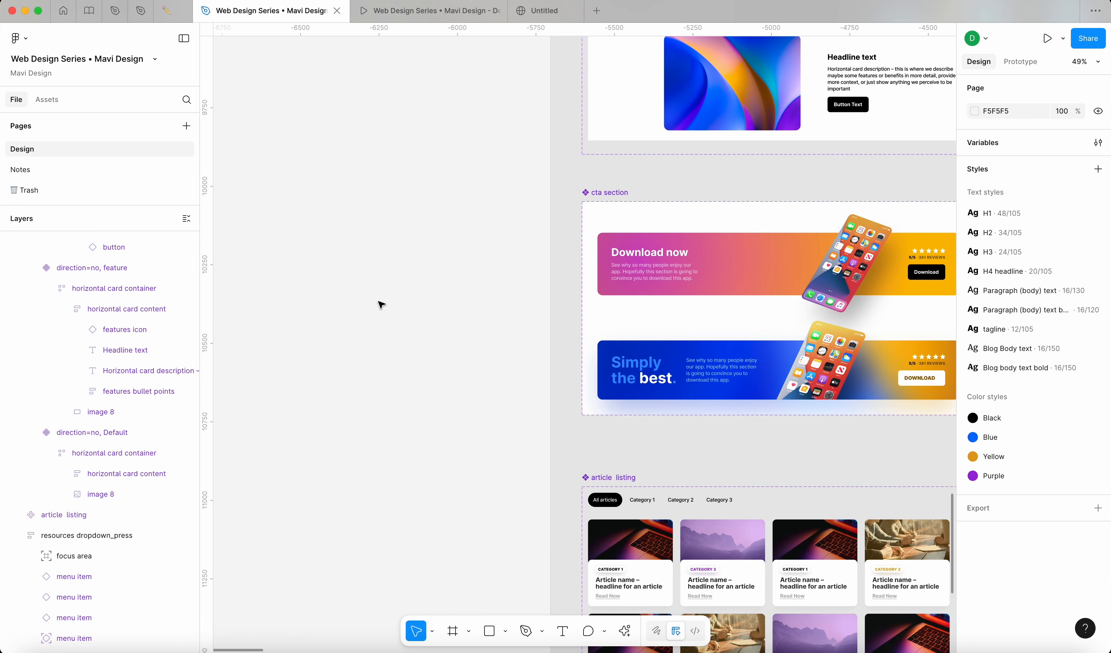
{"action": "left_click", "coordinate": [688, 395]}
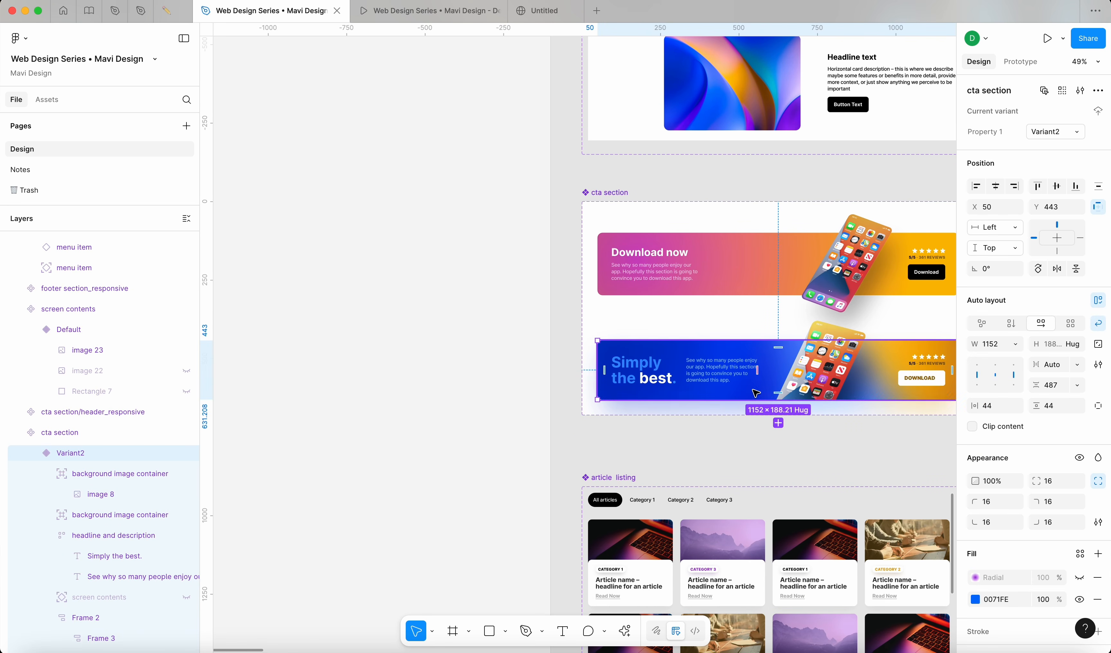
{"action": "scroll", "coordinate": [773, 396], "scroll_direction": "down", "scroll_amount": 3}
{"action": "left_click_drag", "start_coordinate": [819, 390], "coordinate": [502, 387]}
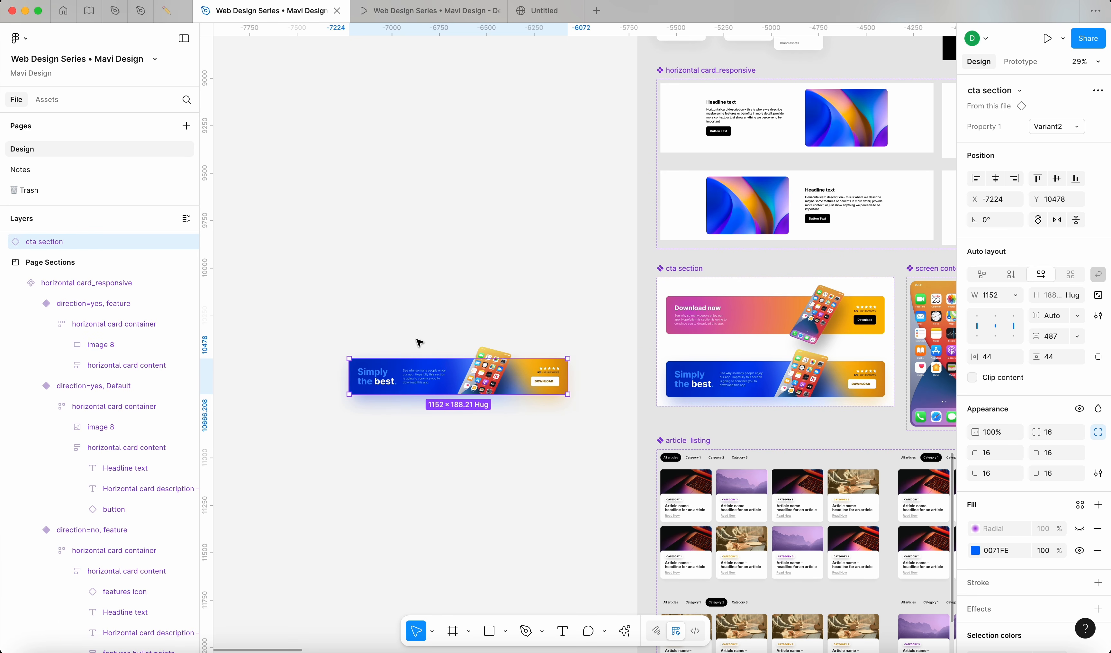
{"action": "left_click", "coordinate": [470, 468]}
{"action": "left_click", "coordinate": [403, 377]}
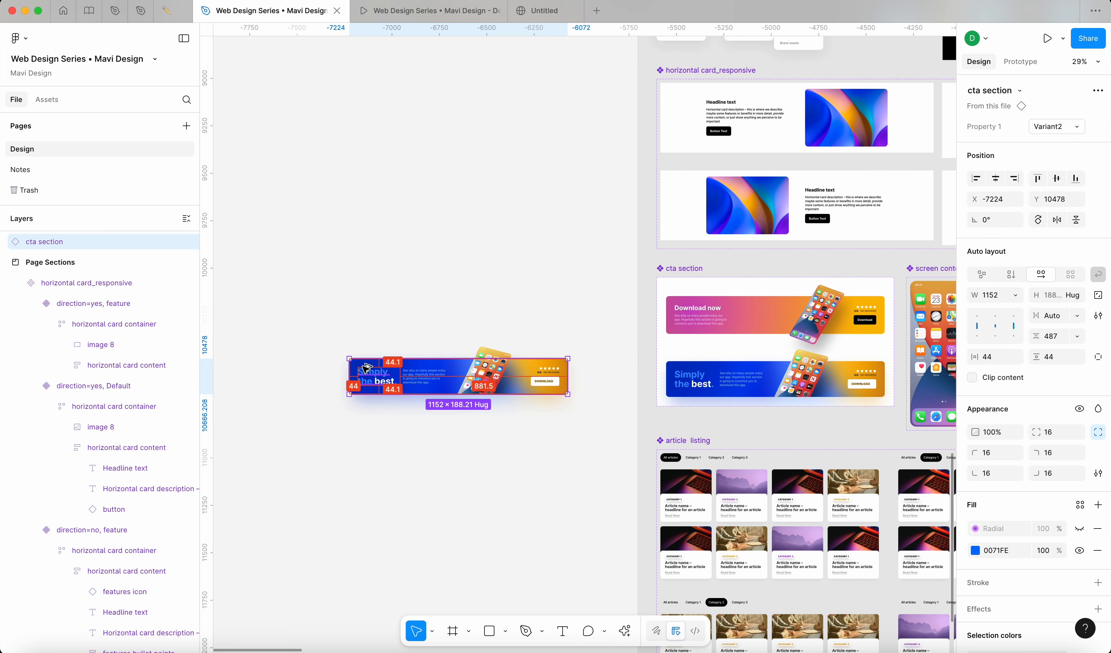
{"action": "key", "text": "alt+super+b"}
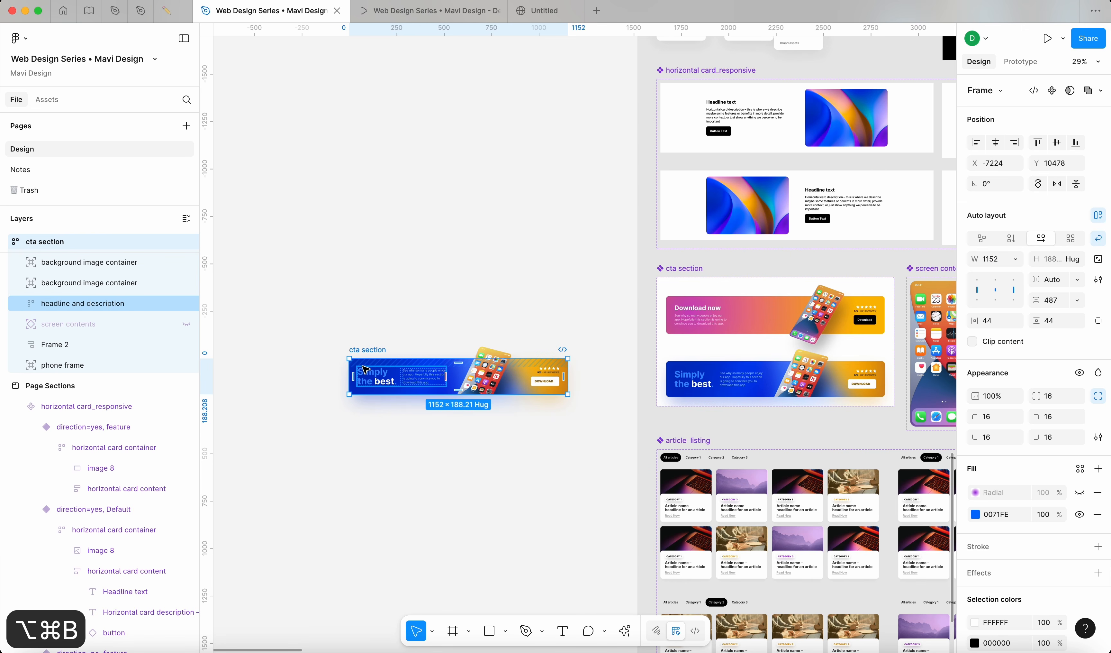
Step: Duplicate the detached banner below the original and resize the copy to 375 by 787
{"action": "scroll", "coordinate": [380, 371], "scroll_direction": "up", "scroll_amount": 5}
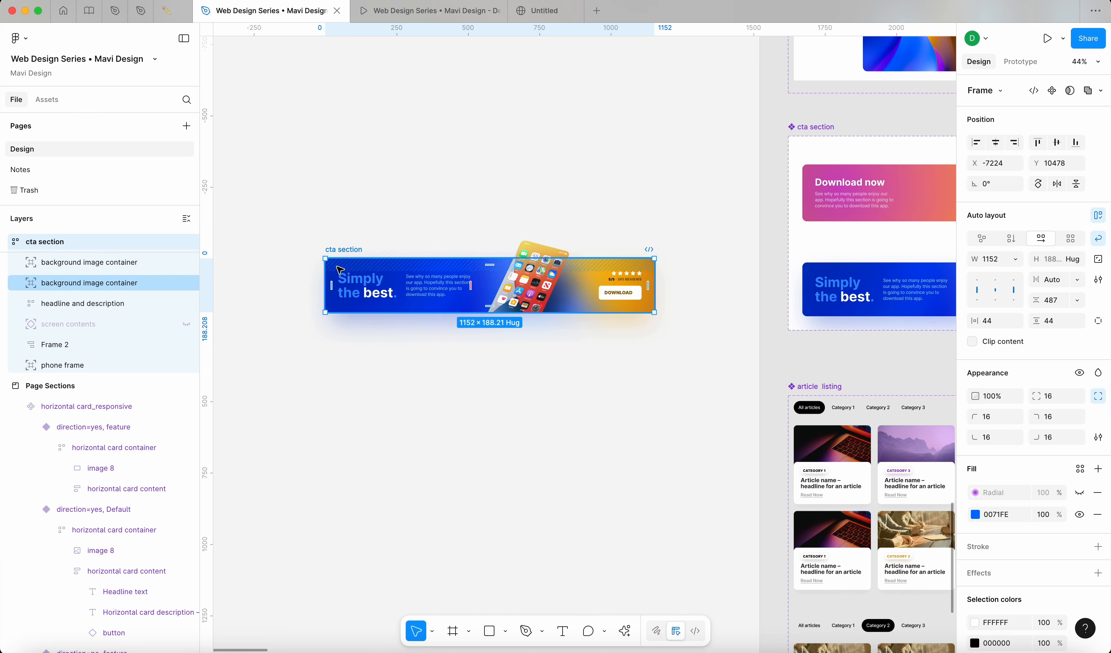
{"action": "left_click_drag", "start_coordinate": [352, 274], "coordinate": [353, 380]}
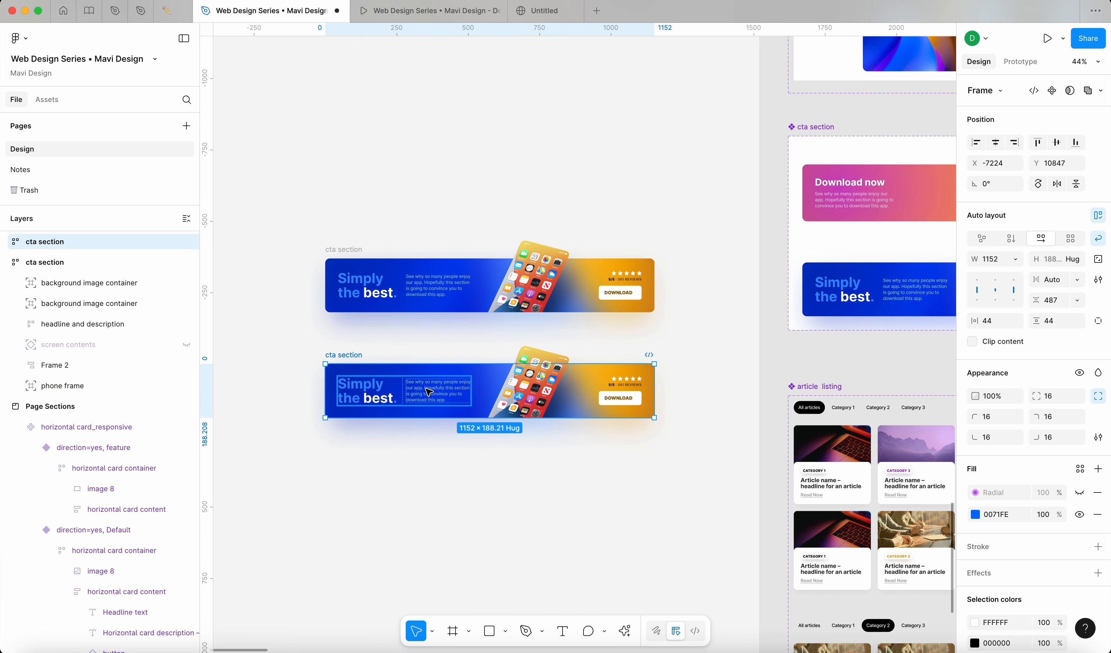
{"action": "scroll", "coordinate": [367, 361], "scroll_direction": "up", "scroll_amount": 5}
{"action": "left_click_drag", "start_coordinate": [841, 400], "coordinate": [480, 422]}
{"action": "scroll", "coordinate": [543, 412], "scroll_direction": "down", "scroll_amount": 3}
{"action": "scroll", "coordinate": [543, 412], "scroll_direction": "left", "scroll_amount": 1}
{"action": "left_click_drag", "start_coordinate": [541, 341], "coordinate": [515, 557]}
{"action": "scroll", "coordinate": [545, 341], "scroll_direction": "down", "scroll_amount": 3}
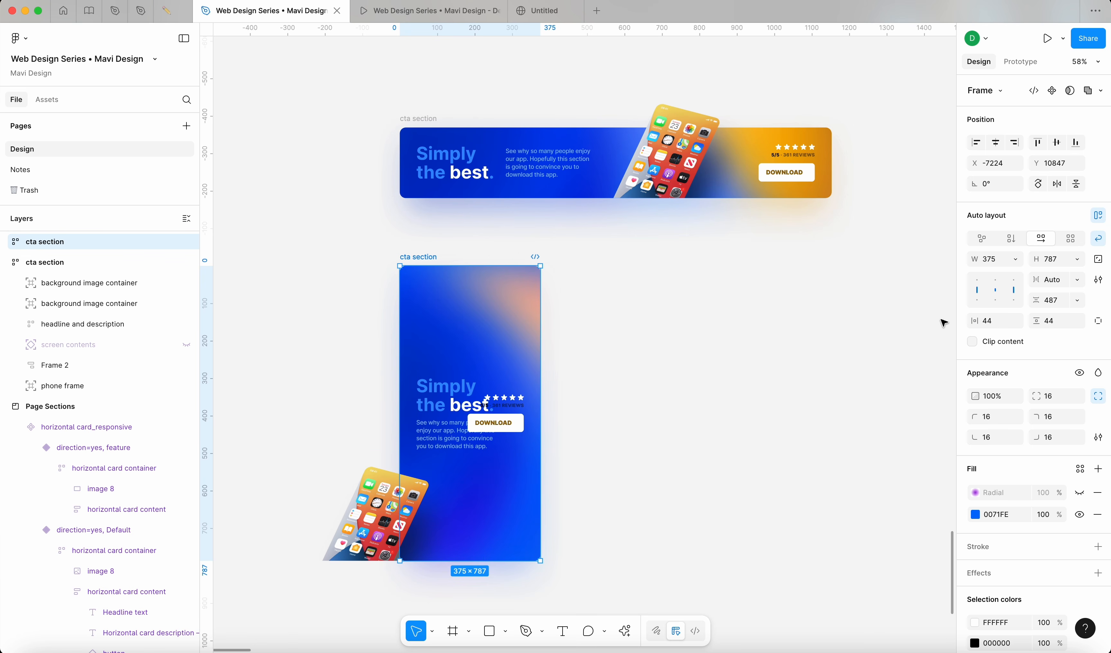
Step: Switch the narrow banner's auto layout to a vertical flow
{"action": "left_click", "coordinate": [717, 319]}
{"action": "left_click", "coordinate": [433, 263]}
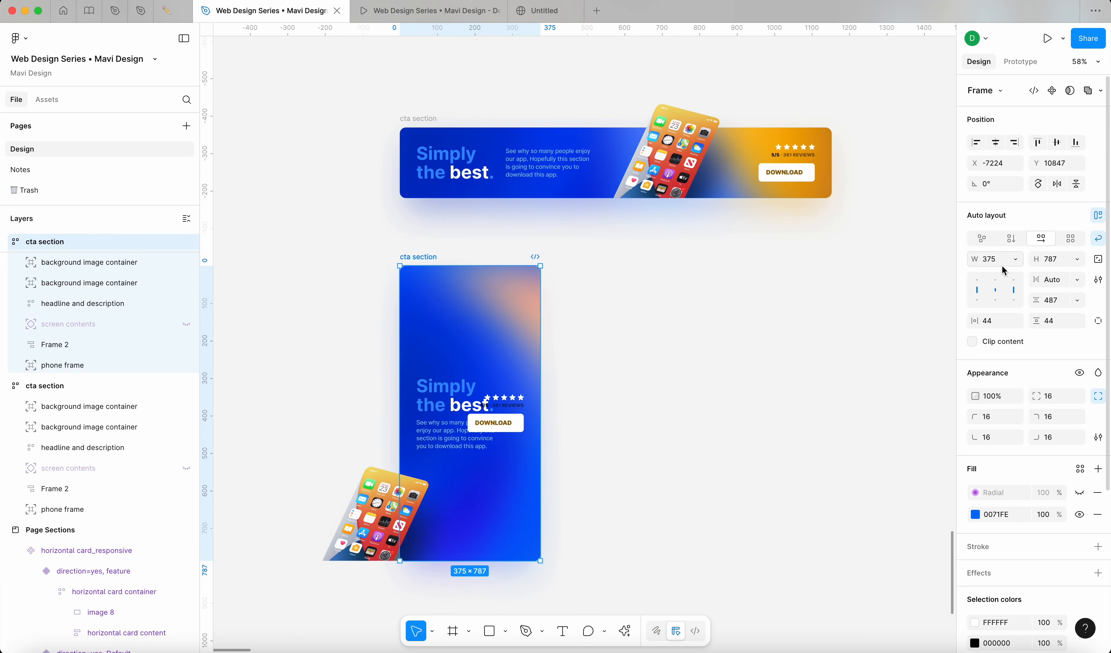
{"action": "left_click", "coordinate": [1011, 238]}
{"action": "left_click", "coordinate": [690, 309]}
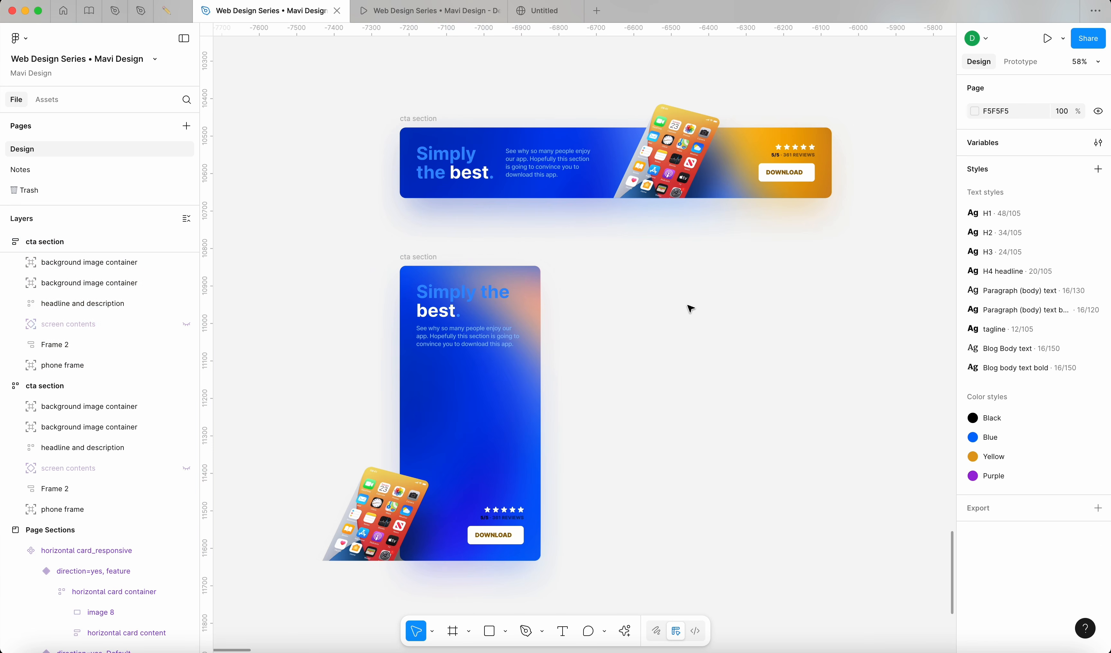
Step: Try to nudge the second background image container of the narrow banner sideways in large increments
{"action": "left_click", "coordinate": [540, 390]}
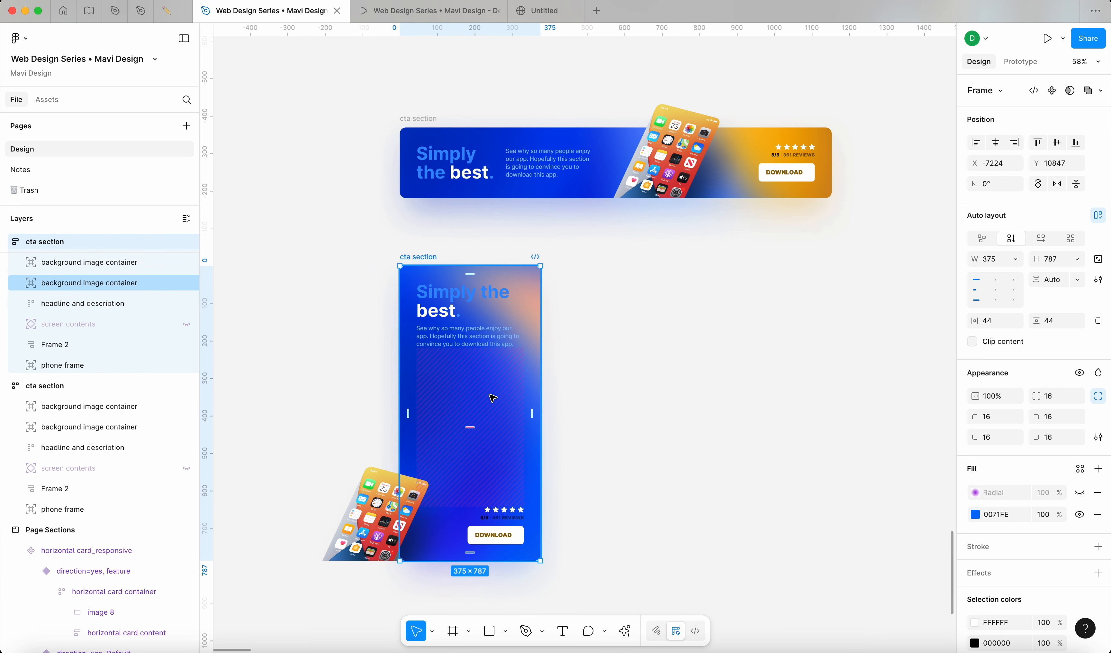
{"action": "left_click", "coordinate": [97, 283]}
{"action": "left_click", "coordinate": [95, 266]}
{"action": "left_click", "coordinate": [93, 282]}
{"action": "scroll", "coordinate": [84, 314], "scroll_direction": "up", "scroll_amount": 1}
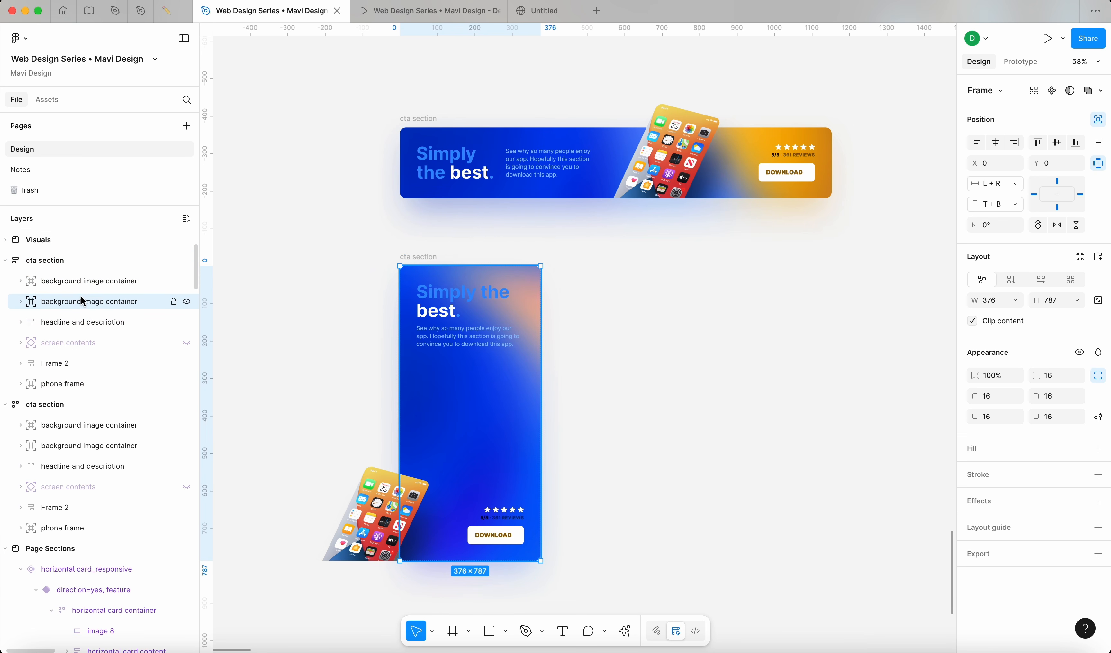
{"action": "key", "text": "shift"}
{"action": "key", "text": "shift"}
{"action": "key", "text": "shift"}
{"action": "key", "text": "shift"}
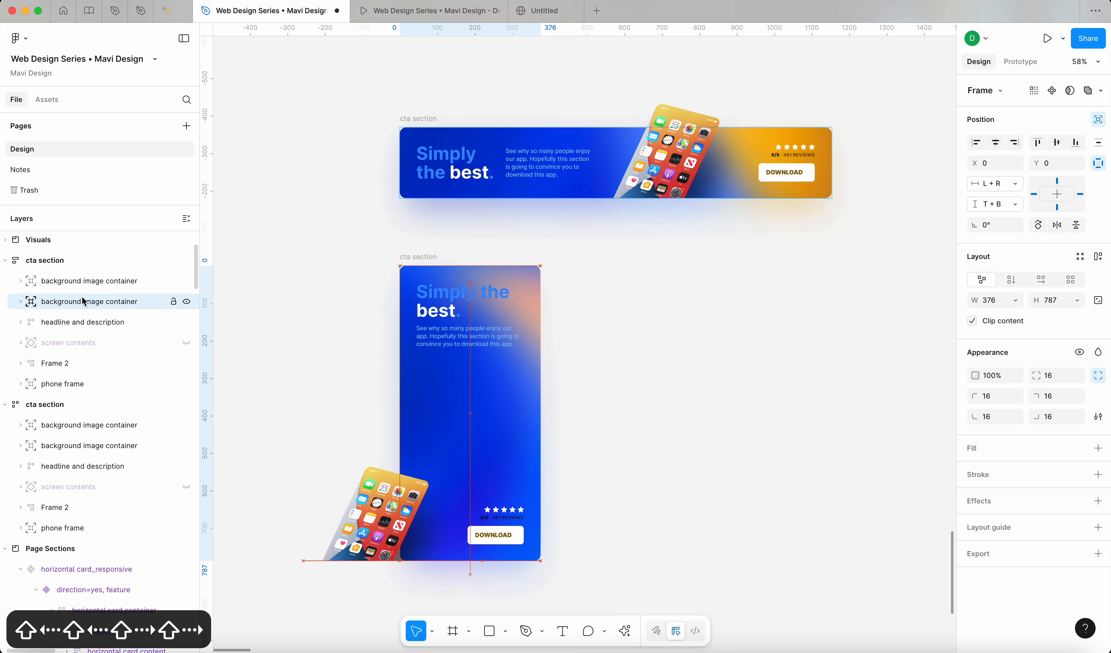
Step: Shift the blurred image 8 inside the narrow banner's second background container horizontally to X 32
{"action": "left_click", "coordinate": [21, 305]}
{"action": "left_click", "coordinate": [67, 317]}
{"action": "key", "text": "shift+Left"}
{"action": "key", "text": "shift+Left"}
{"action": "key", "text": "shift+Left"}
{"action": "key", "text": "shift+Left"}
{"action": "key", "text": "shift+Left"}
{"action": "key", "text": "shift+Left"}
{"action": "key", "text": "shift+Left"}
{"action": "key", "text": "shift+Left"}
{"action": "key", "text": "shift+Left"}
{"action": "key", "text": "shift+Left"}
{"action": "key", "text": "shift+Left"}
{"action": "key", "text": "shift+Left"}
{"action": "key", "text": "shift+Left"}
{"action": "key", "text": "shift+Left"}
{"action": "key", "text": "shift+Left"}
{"action": "key", "text": "shift+Left"}
{"action": "key", "text": "shift+Left"}
{"action": "key", "text": "shift+Left"}
{"action": "key", "text": "shift+Left"}
{"action": "key", "text": "shift+Left"}
{"action": "key", "text": "shift+Left"}
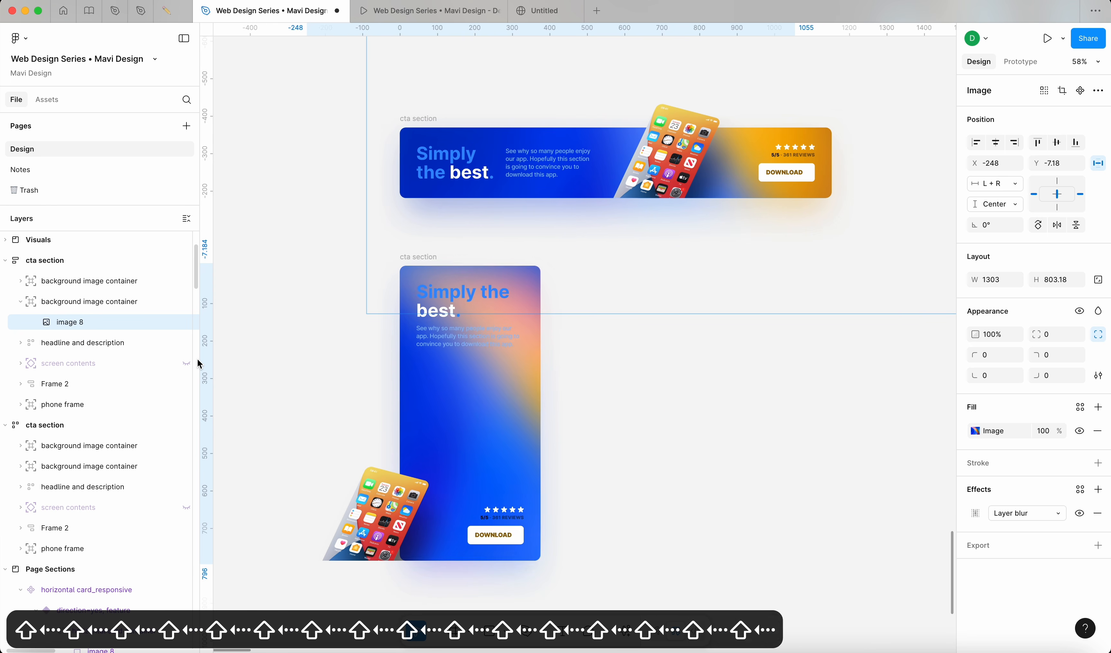
{"action": "key", "text": "shift+Left"}
{"action": "key", "text": "shift+Left"}
{"action": "key", "text": "shift+Left"}
{"action": "key", "text": "shift+Left"}
{"action": "key", "text": "shift+Left"}
{"action": "key", "text": "shift+Left"}
{"action": "key", "text": "shift+Left"}
{"action": "key", "text": "shift+Left"}
{"action": "key", "text": "shift+Left"}
{"action": "key", "text": "shift+Left"}
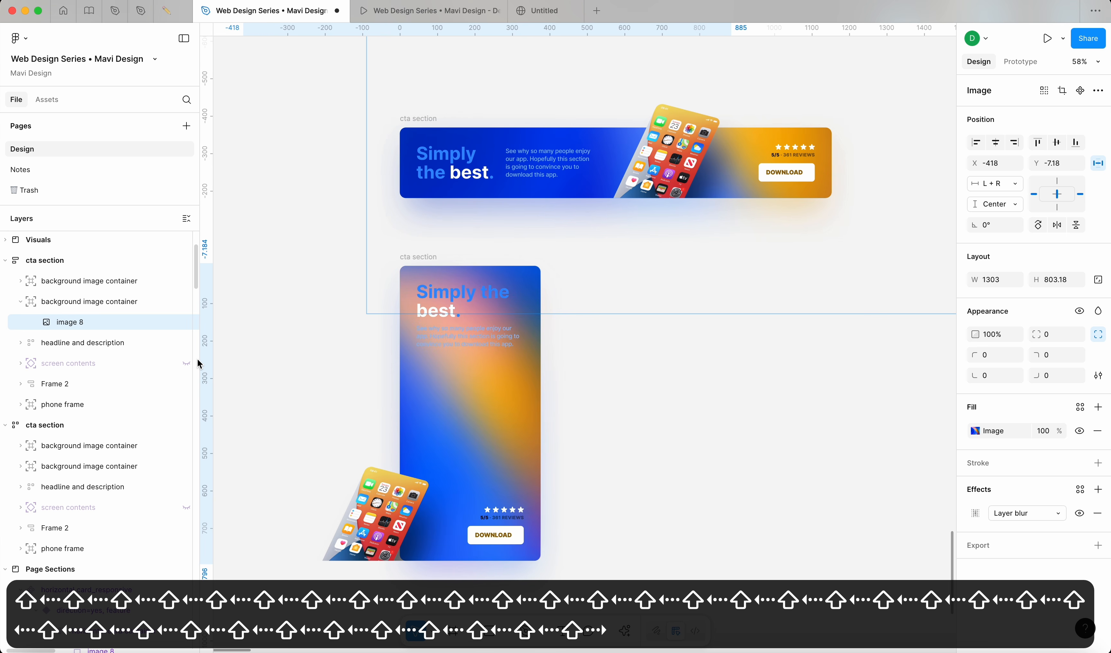
{"action": "key", "text": "shift+Right"}
{"action": "key", "text": "shift+Right"}
{"action": "key", "text": "shift+Right"}
{"action": "key", "text": "shift+Right"}
{"action": "key", "text": "shift+Right"}
{"action": "key", "text": "shift+Right"}
{"action": "key", "text": "shift+Right"}
{"action": "key", "text": "shift+Right"}
{"action": "key", "text": "shift+Right"}
{"action": "key", "text": "shift+Right"}
{"action": "key", "text": "shift+Right"}
{"action": "key", "text": "shift+Right"}
{"action": "key", "text": "shift+Right"}
{"action": "key", "text": "shift+Right"}
{"action": "key", "text": "shift+Right"}
{"action": "key", "text": "shift+Right"}
{"action": "key", "text": "shift+Right"}
{"action": "key", "text": "shift+Right"}
{"action": "key", "text": "shift+Right"}
{"action": "key", "text": "shift+Right"}
{"action": "key", "text": "shift+Right"}
{"action": "key", "text": "shift+Right"}
{"action": "key", "text": "shift+Right"}
{"action": "key", "text": "shift+Right"}
{"action": "key", "text": "shift+Right"}
{"action": "key", "text": "shift+Right"}
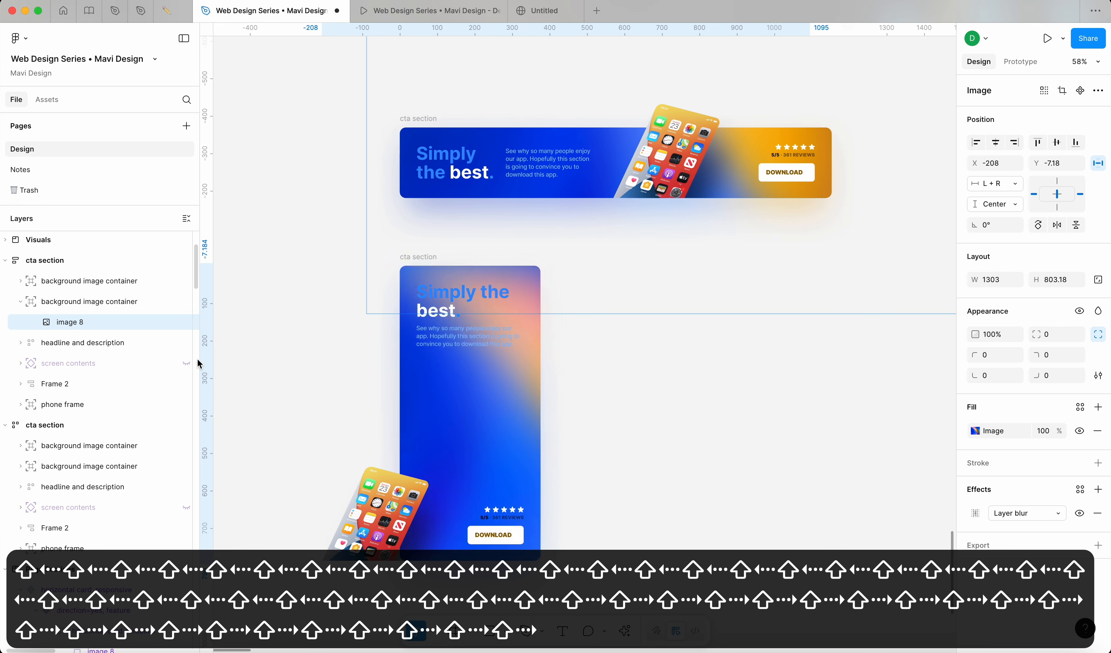
{"action": "scroll", "coordinate": [306, 416], "scroll_direction": "down", "scroll_amount": 2}
{"action": "key", "text": "Left"}
{"action": "key", "text": "Left"}
{"action": "key", "text": "Left"}
{"action": "key", "text": "Right"}
{"action": "key", "text": "Right"}
{"action": "key", "text": "Left"}
{"action": "key", "text": "Right"}
{"action": "key", "text": "Right"}
{"action": "key", "text": "shift"}
{"action": "key", "text": "shift"}
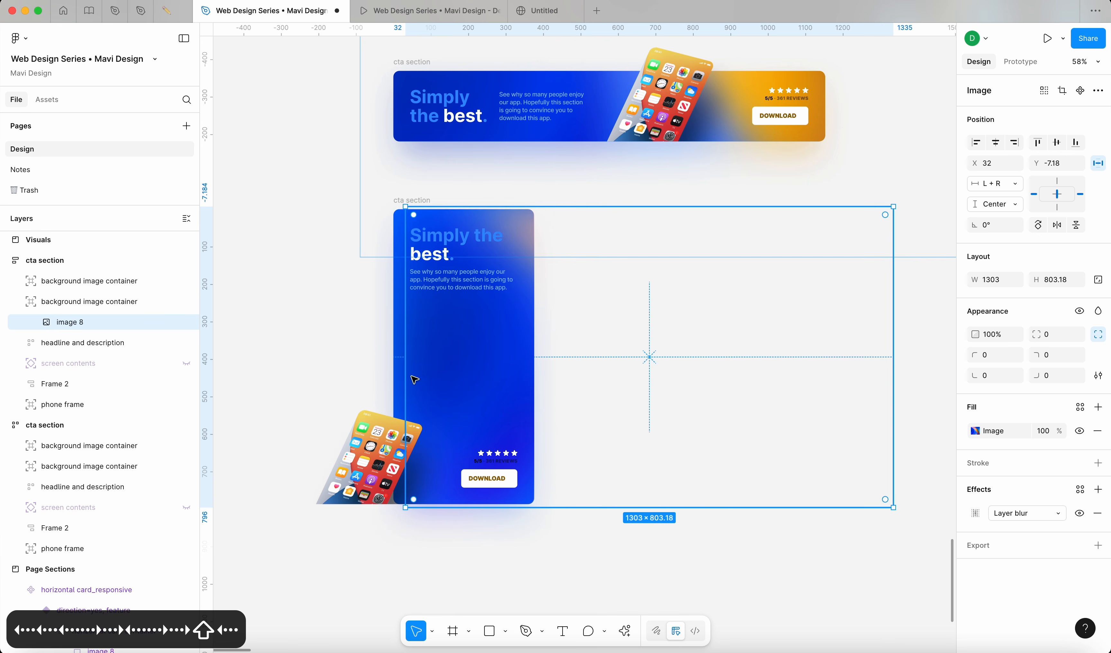
Step: Move the phone frame into the narrow banner between the description and the download button, at X -21, Y 235
{"action": "left_click", "coordinate": [260, 255]}
{"action": "left_click", "coordinate": [375, 443]}
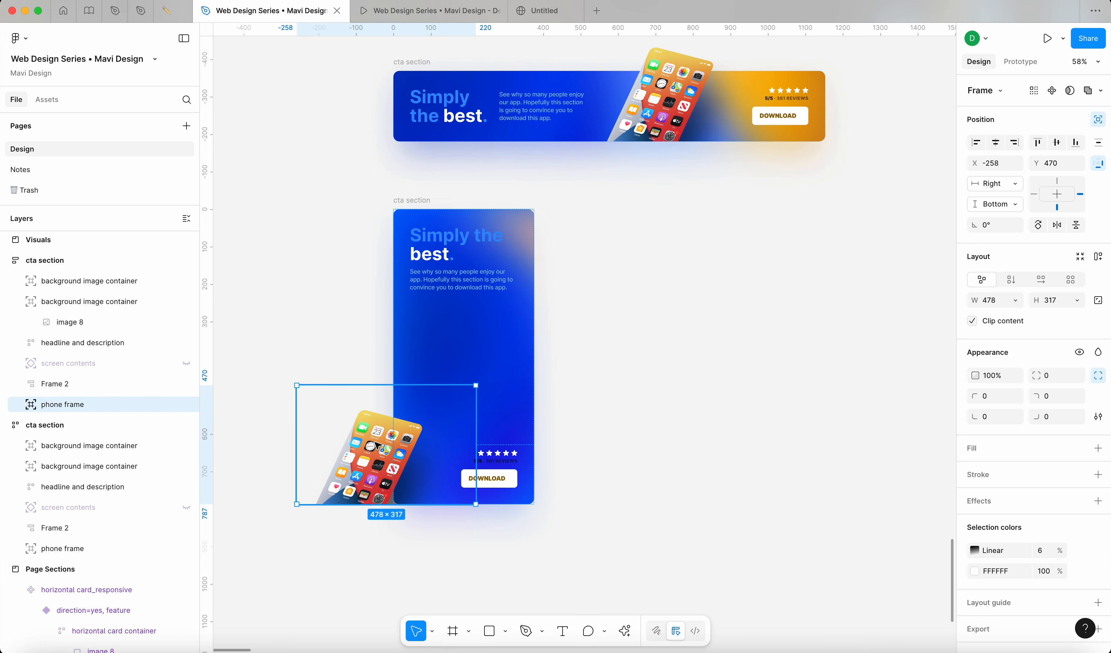
{"action": "left_click_drag", "start_coordinate": [364, 468], "coordinate": [453, 380]}
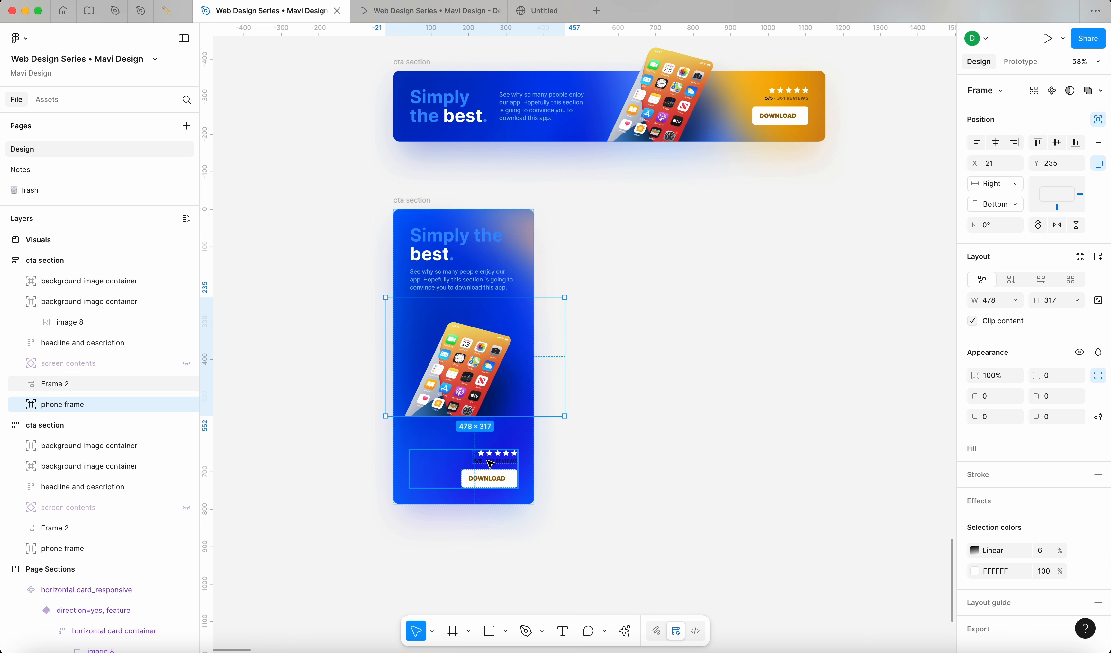
{"action": "left_click", "coordinate": [493, 476]}
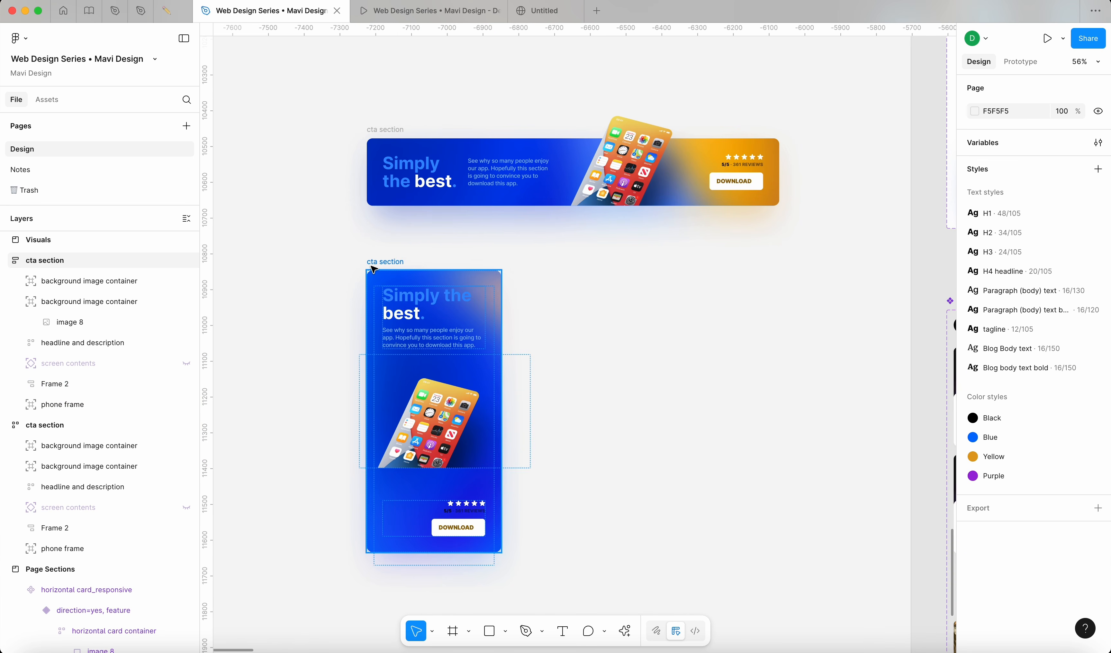
Step: Duplicate the narrow banner beside itself and move the copy's phone frame to its bottom edge at X -24, Y 470
{"action": "left_click_drag", "start_coordinate": [380, 260], "coordinate": [568, 257]}
{"action": "left_click_drag", "start_coordinate": [643, 418], "coordinate": [643, 502]}
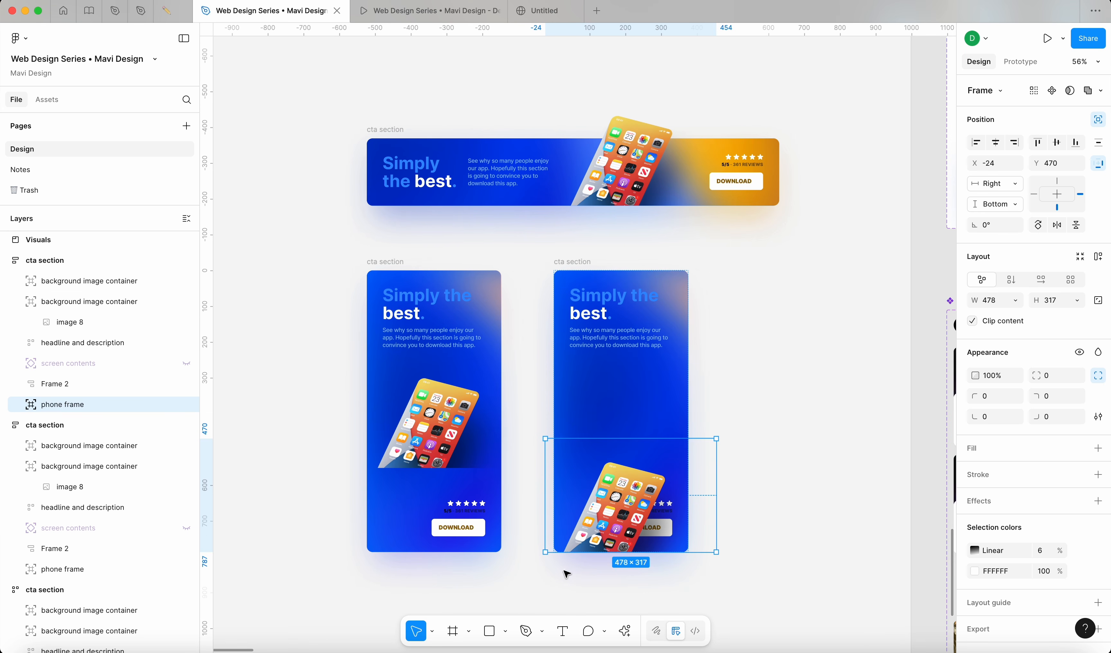
Step: Set the vertical gap between the items of the duplicated narrow banner to 32
{"action": "left_click", "coordinate": [96, 385]}
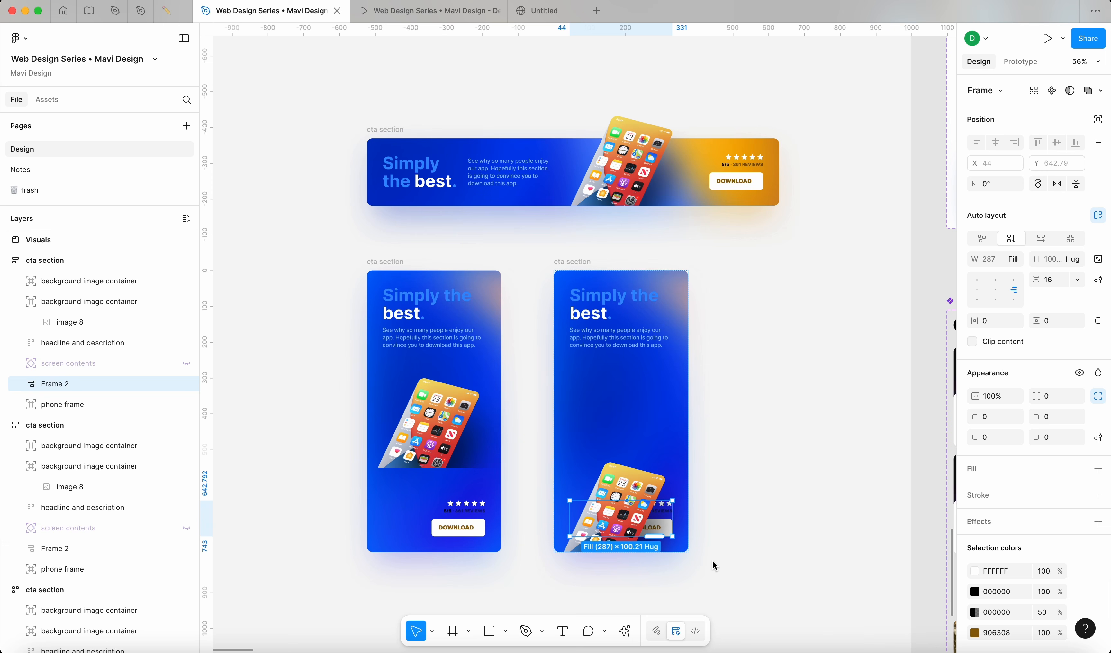
{"action": "left_click", "coordinate": [740, 541]}
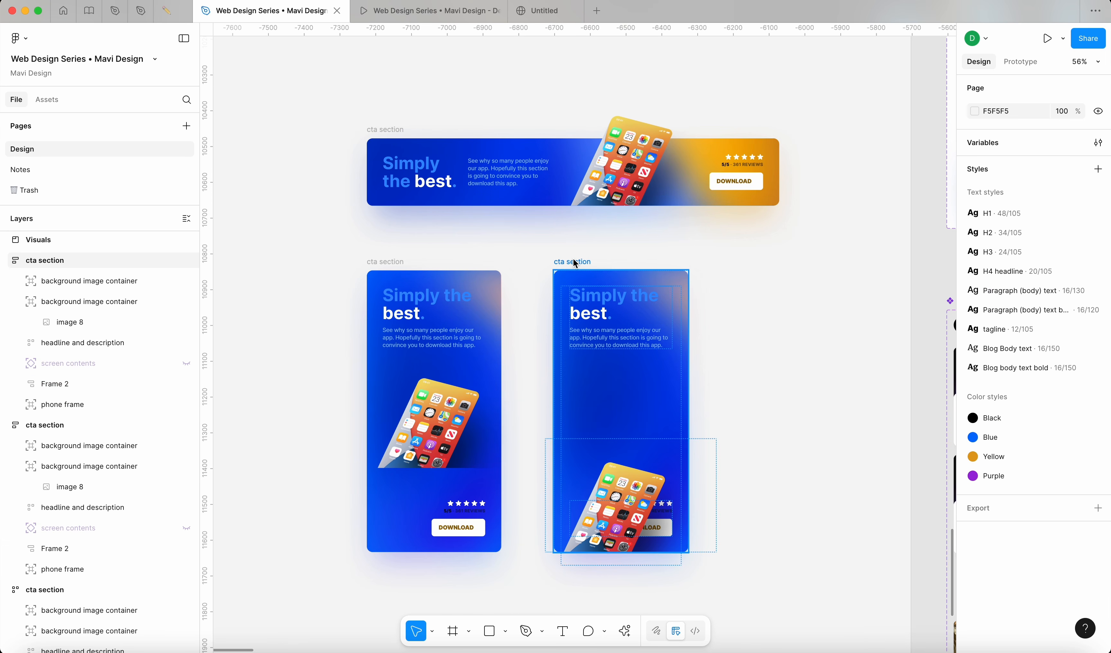
{"action": "left_click", "coordinate": [573, 261]}
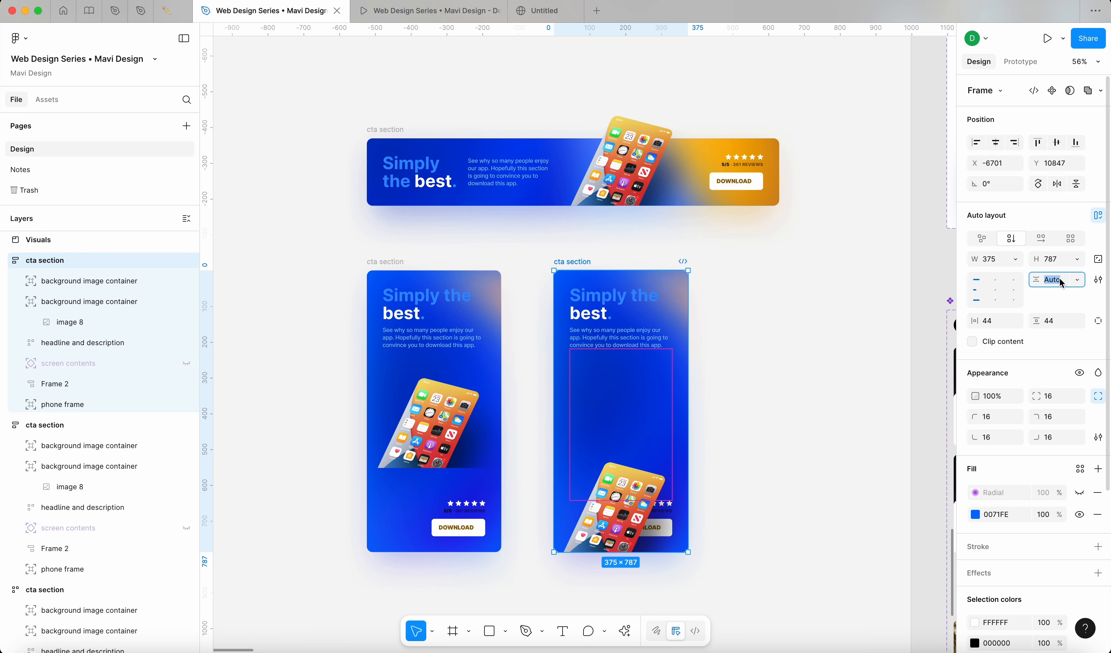
{"action": "type", "text": "32"}
{"action": "key", "text": "Return"}
{"action": "left_click", "coordinate": [774, 393]}
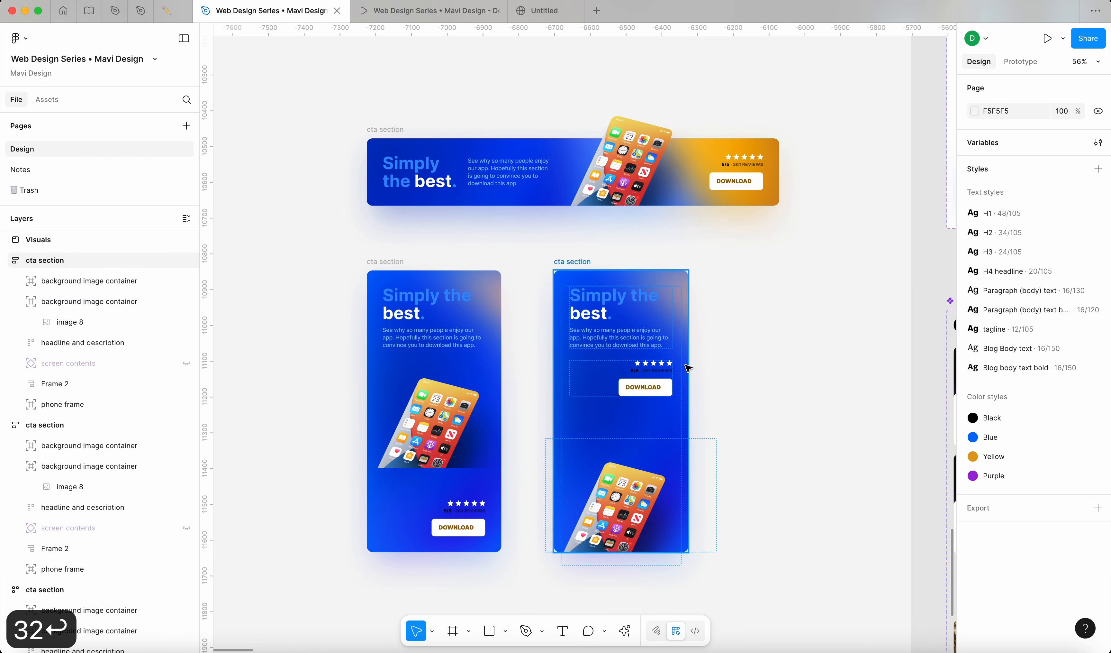
Step: Left-align the star rating and download button within their group in the duplicated narrow banner
{"action": "left_click", "coordinate": [664, 376]}
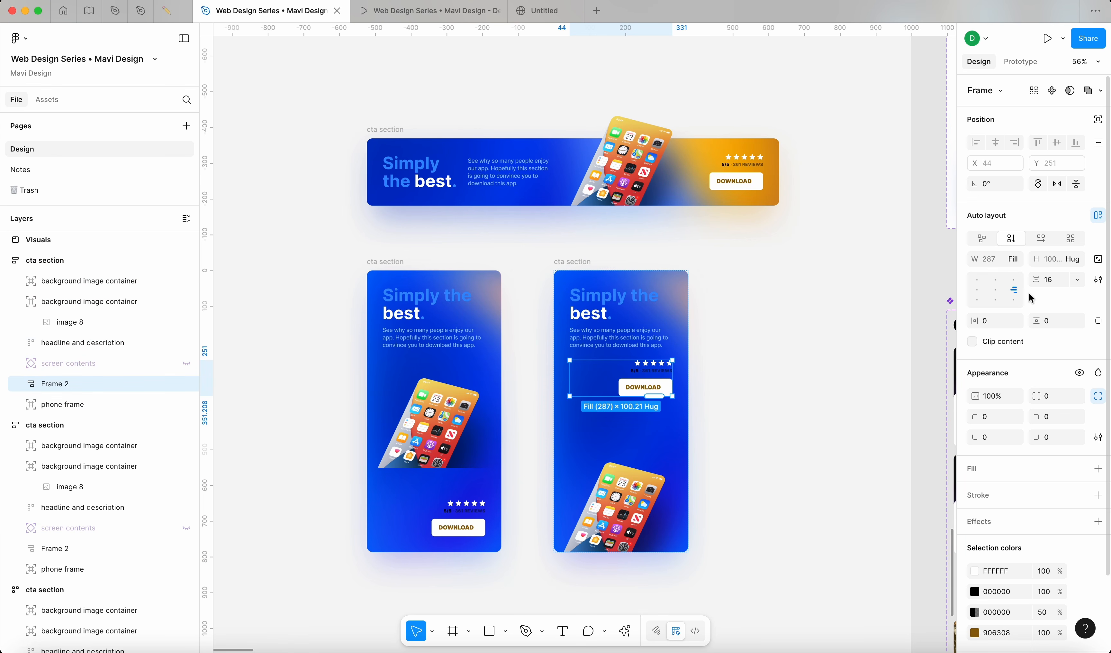
{"action": "left_click", "coordinate": [975, 294]}
{"action": "left_click", "coordinate": [811, 357]}
Step: Change both text colours of the review count in the duplicated narrow banner to FFFFFF
{"action": "scroll", "coordinate": [592, 363], "scroll_direction": "up", "scroll_amount": 5, "text": "ctrl"}
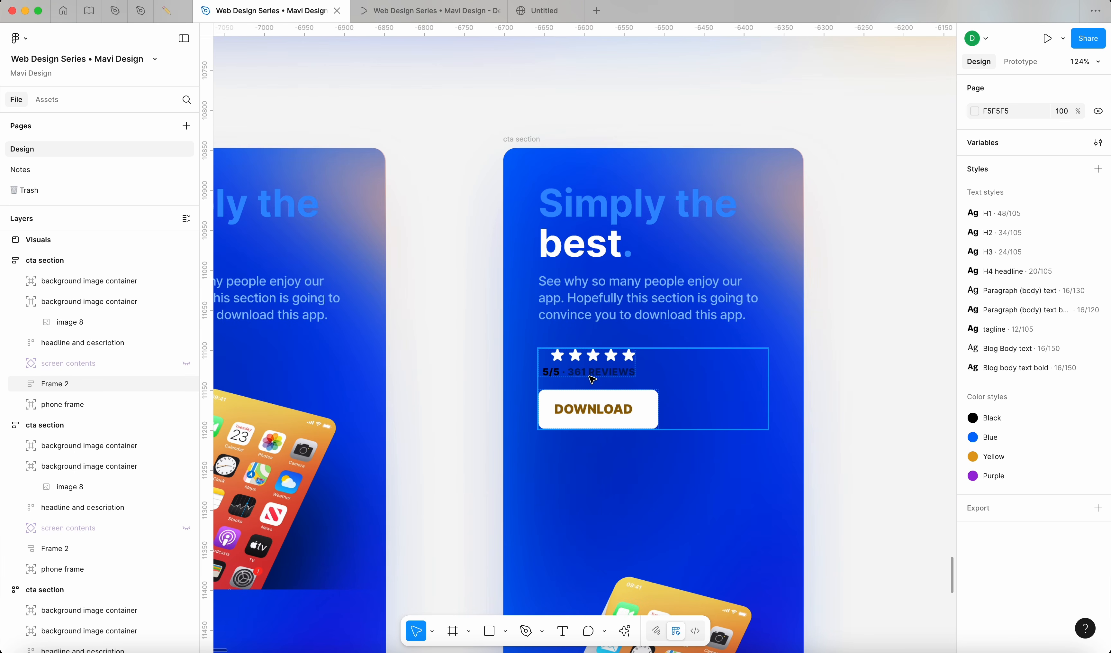
{"action": "left_click", "coordinate": [593, 378]}
{"action": "left_click", "coordinate": [590, 375], "text": "super"}
{"action": "scroll", "coordinate": [988, 516], "scroll_direction": "down", "scroll_amount": 1}
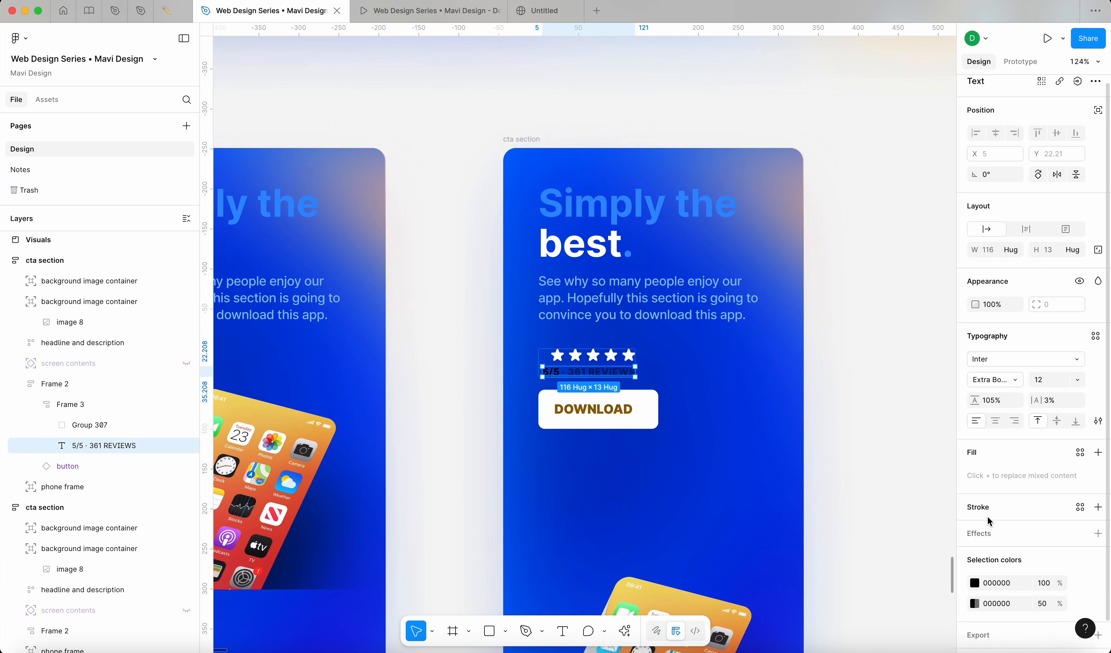
{"action": "left_click", "coordinate": [1000, 566]}
{"action": "type", "text": "ff"}
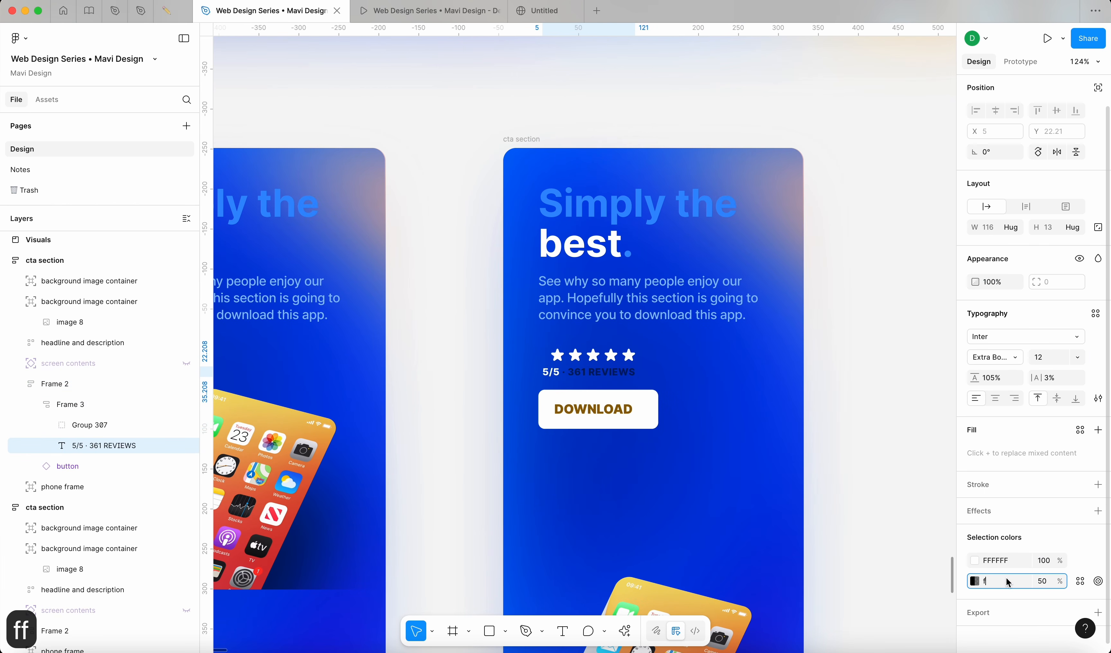
{"action": "key", "text": "Return"}
Step: Left-align the stars and the review count within the rating group of the duplicated narrow banner
{"action": "key", "text": "shift+Return"}
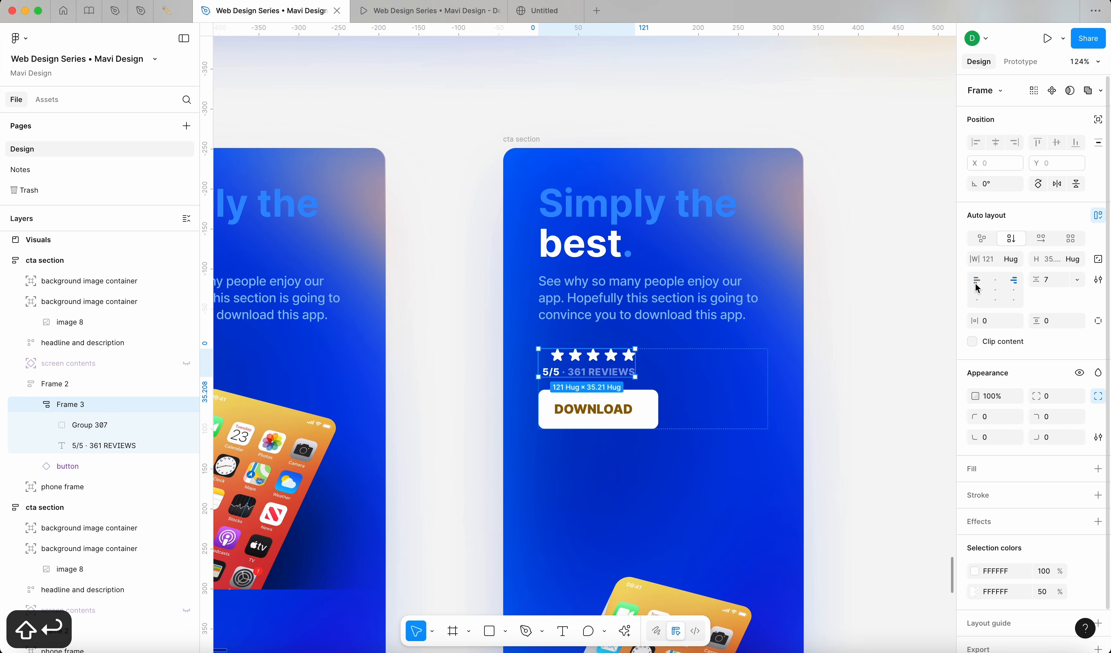
{"action": "left_click", "coordinate": [851, 296]}
{"action": "scroll", "coordinate": [852, 296], "scroll_direction": "down", "scroll_amount": 5}
{"action": "scroll", "coordinate": [868, 285], "scroll_direction": "right", "scroll_amount": 2}
{"action": "scroll", "coordinate": [869, 286], "scroll_direction": "down", "scroll_amount": 1}
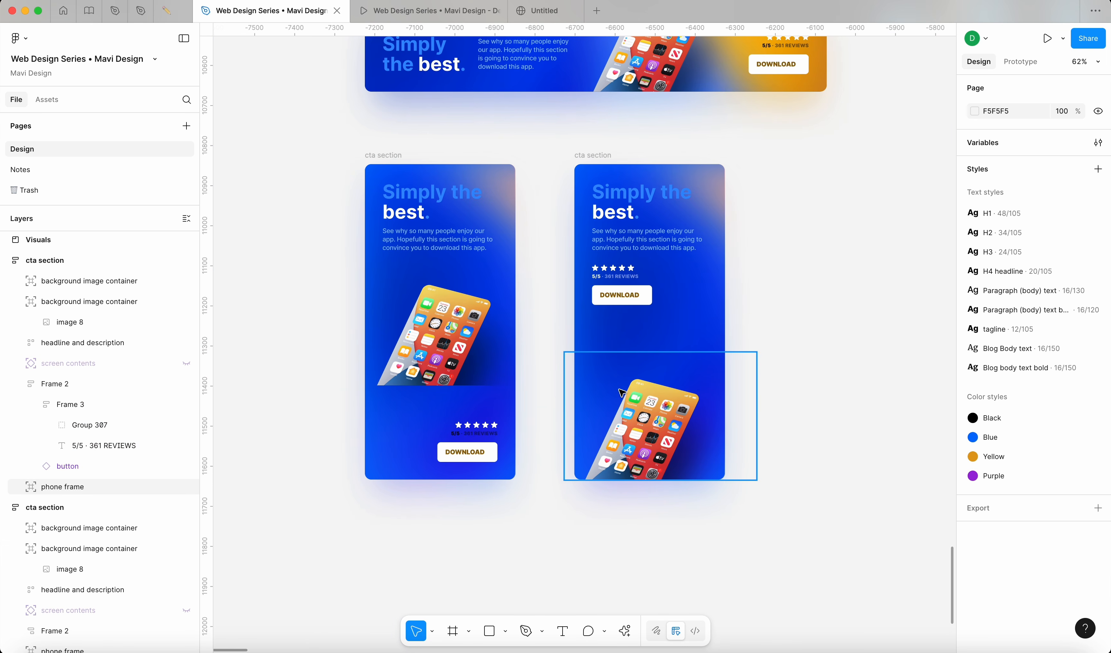
Step: Shorten the duplicated narrow banner to a height of 638 so the phone sits closer below the download button
{"action": "left_click", "coordinate": [591, 156]}
{"action": "left_click_drag", "start_coordinate": [686, 479], "coordinate": [690, 416]}
{"action": "left_click", "coordinate": [814, 345]}
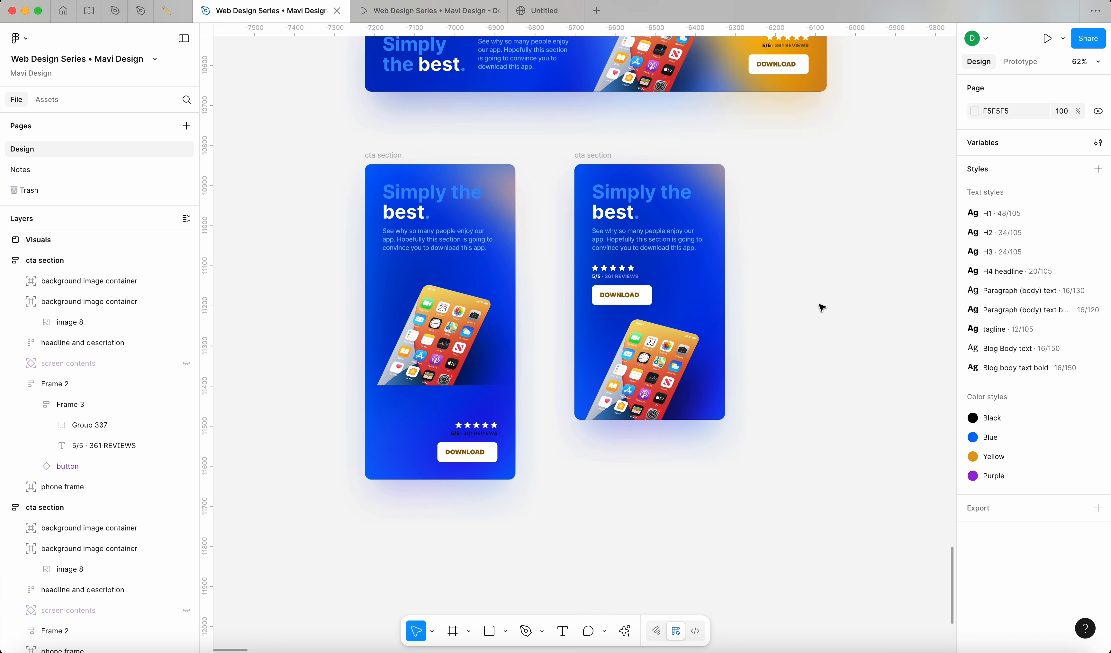
Step: Shorten the first narrow banner and place its phone frame at X -21, Y 167, between the description and the star rating
{"action": "left_click", "coordinate": [404, 356]}
{"action": "scroll", "coordinate": [332, 304], "scroll_direction": "up", "scroll_amount": 5}
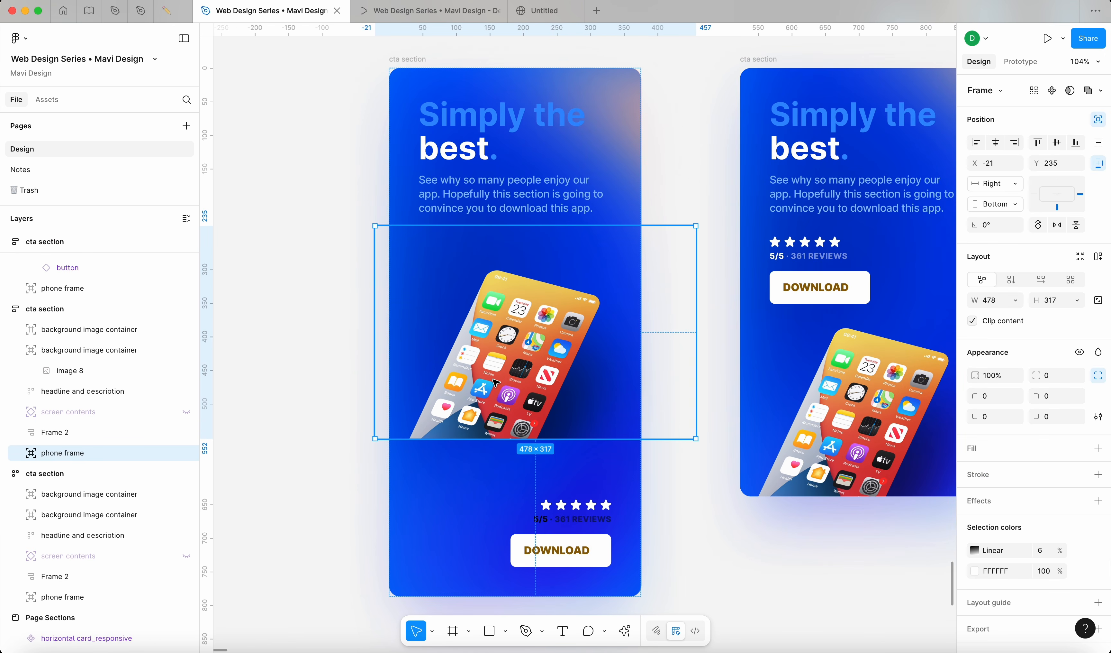
{"action": "left_click_drag", "start_coordinate": [495, 345], "coordinate": [495, 340]}
{"action": "left_click", "coordinate": [563, 516]}
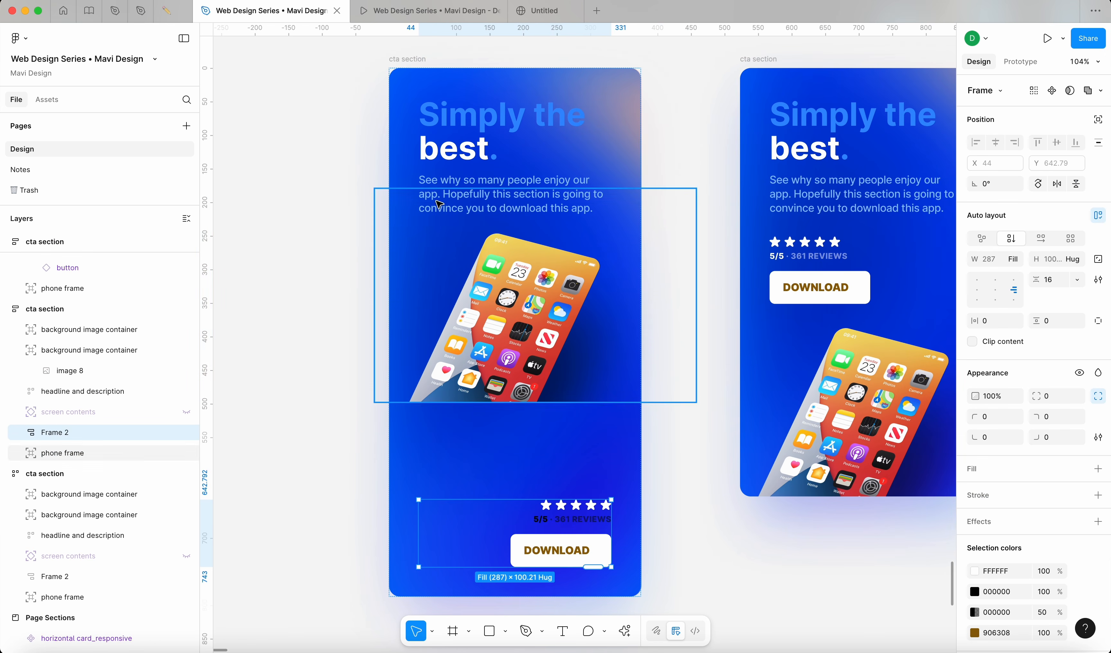
{"action": "left_click", "coordinate": [393, 58]}
{"action": "left_click_drag", "start_coordinate": [574, 596], "coordinate": [582, 515]}
{"action": "left_click_drag", "start_coordinate": [512, 282], "coordinate": [511, 356]}
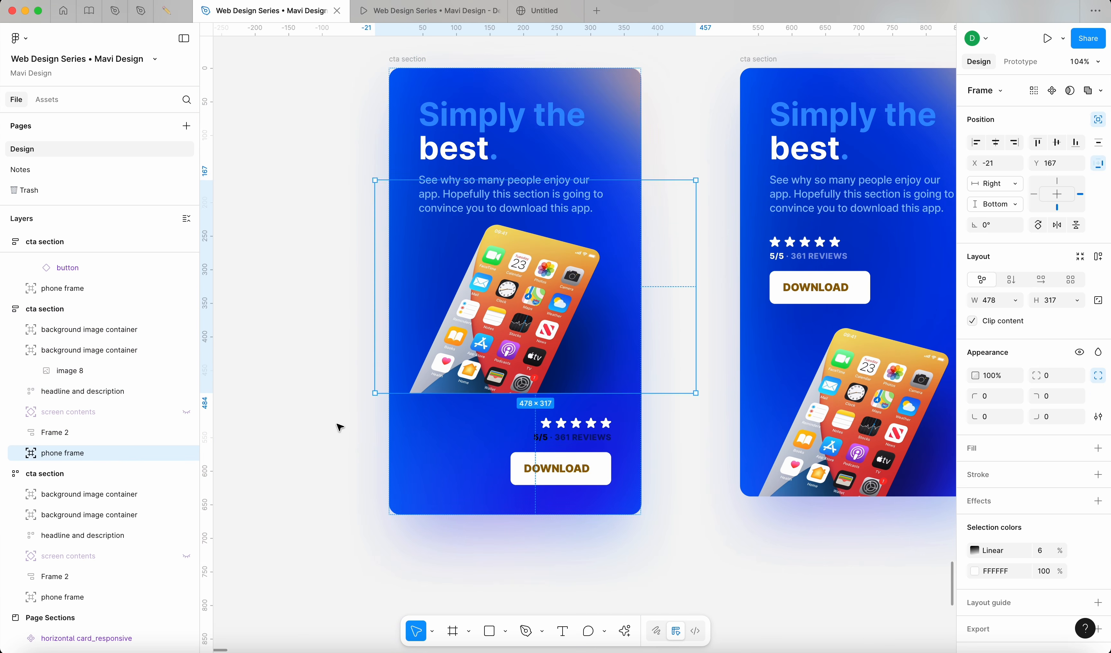
{"action": "left_click", "coordinate": [339, 427]}
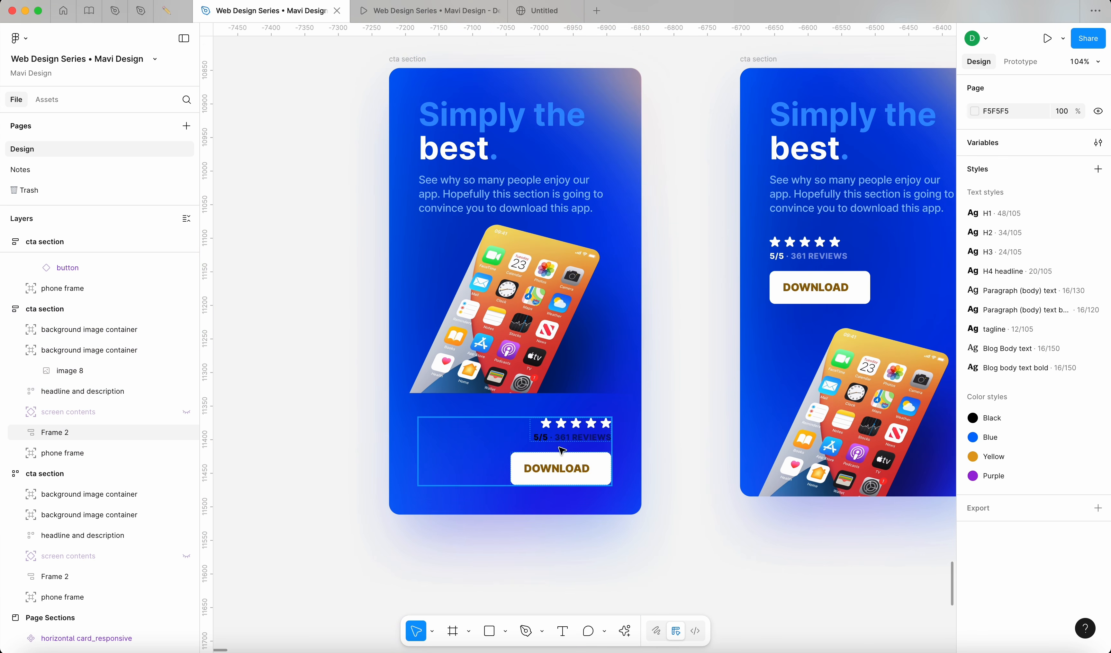
{"action": "left_click", "coordinate": [527, 388]}
{"action": "left_click", "coordinate": [307, 355]}
{"action": "scroll", "coordinate": [307, 356], "scroll_direction": "down", "scroll_amount": 5}
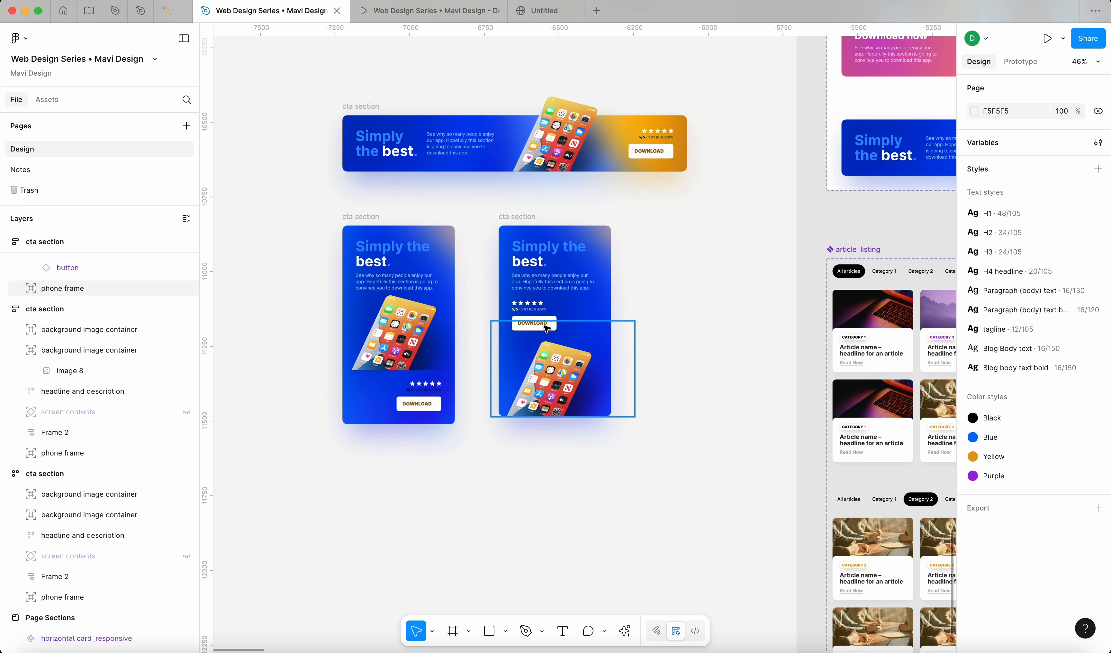
Step: Duplicate the wide cta section banner below the narrow layouts, at X -7224, Y 11753
{"action": "left_click", "coordinate": [509, 221]}
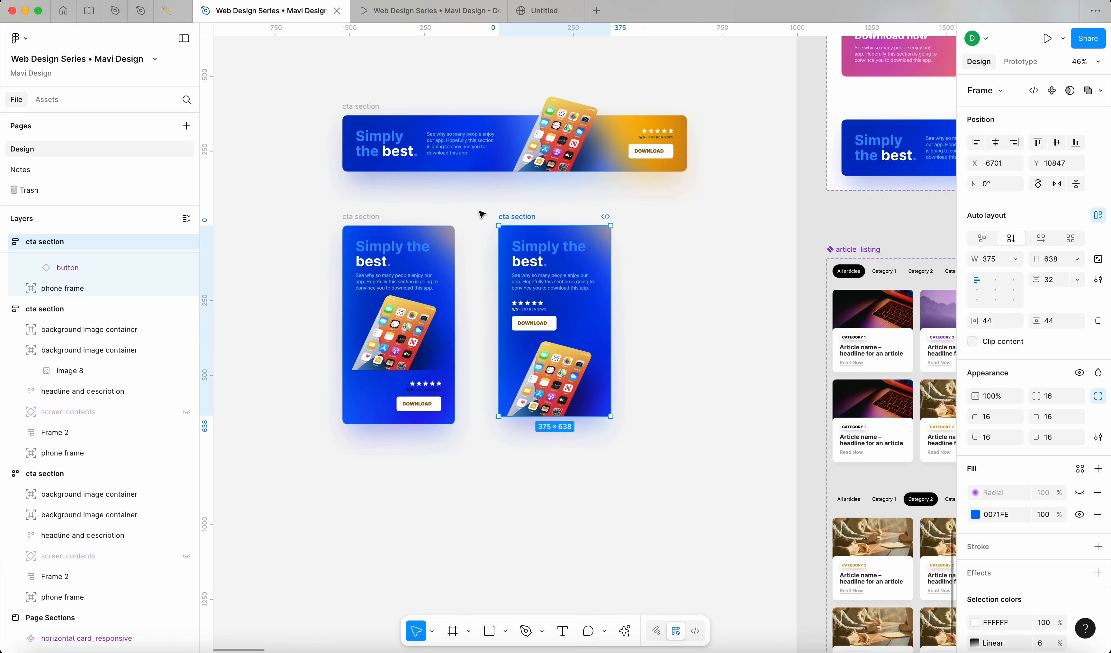
{"action": "left_click", "coordinate": [543, 152]}
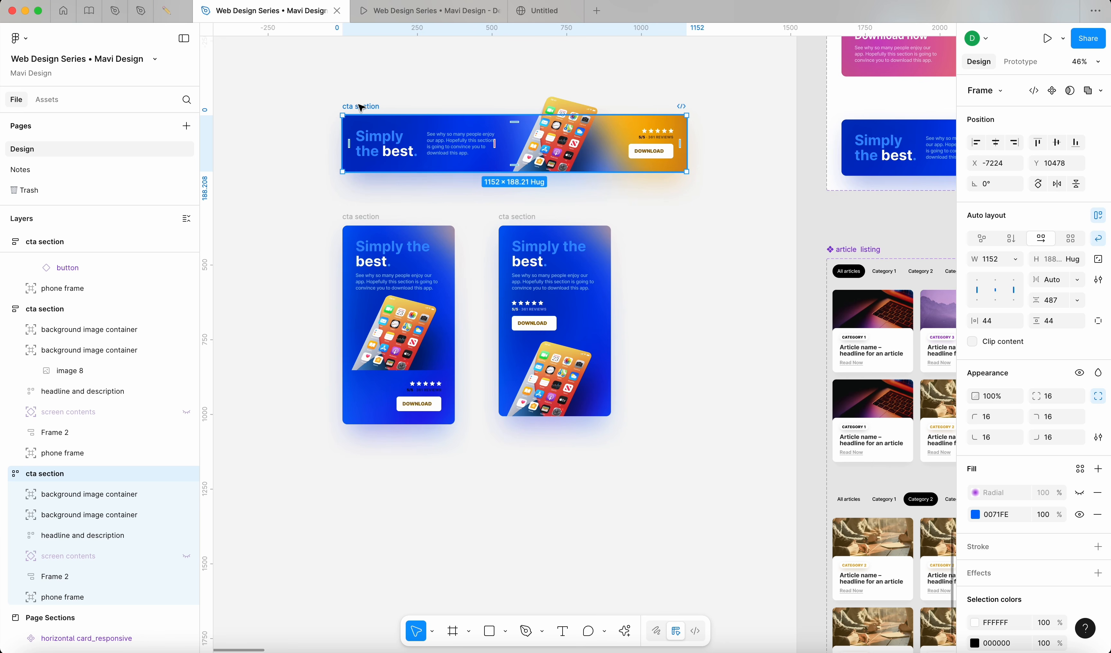
{"action": "left_click_drag", "start_coordinate": [364, 113], "coordinate": [365, 487]}
Step: Check the visibility of the blurred 28% opacity background image container in the copied wide banner and delete it
{"action": "left_click", "coordinate": [5, 478]}
{"action": "left_click", "coordinate": [83, 474]}
{"action": "scroll", "coordinate": [489, 482], "scroll_direction": "down", "scroll_amount": 3}
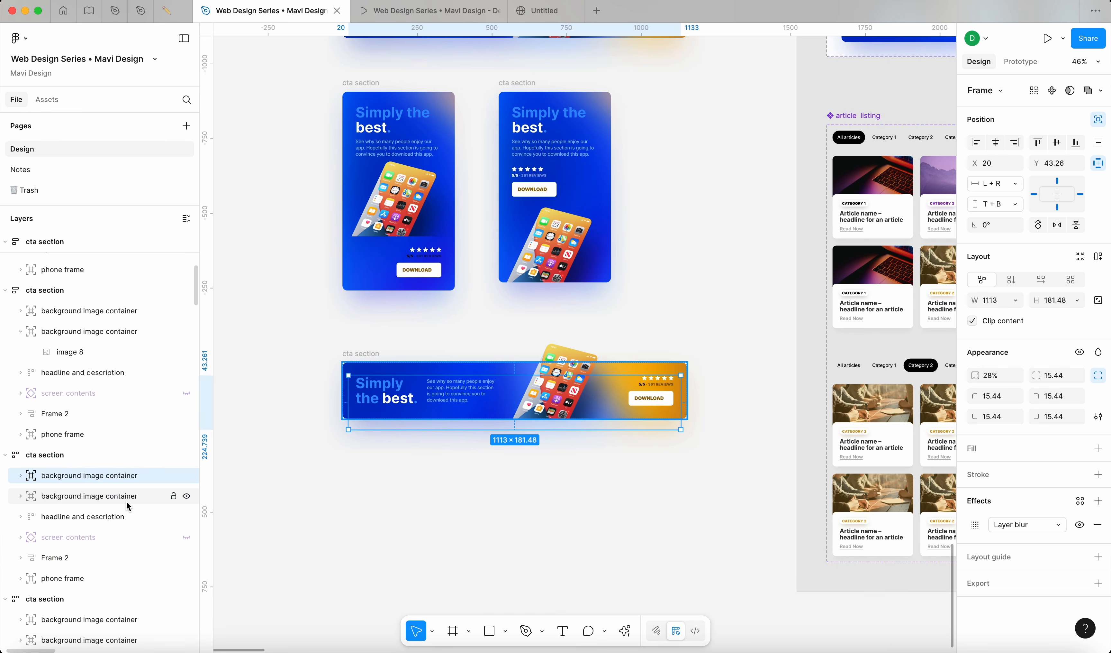
{"action": "left_click", "coordinate": [187, 476]}
{"action": "left_click", "coordinate": [187, 476]}
{"action": "left_click", "coordinate": [187, 476]}
{"action": "left_click", "coordinate": [187, 476]}
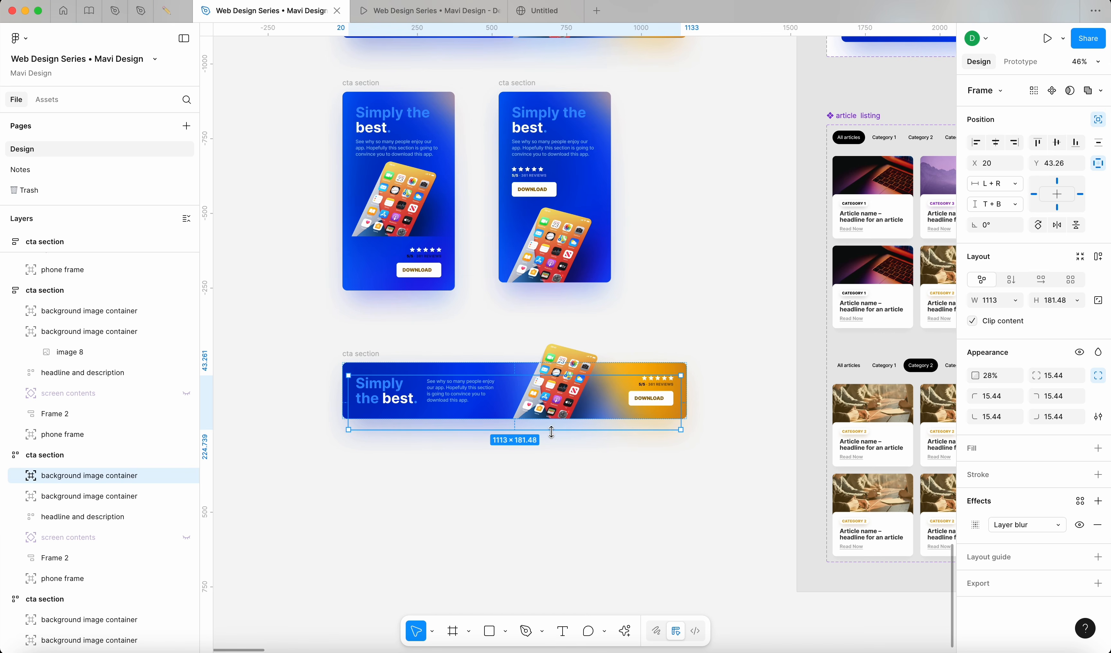
{"action": "key", "text": "BackSpace"}
{"action": "left_click", "coordinate": [62, 455]}
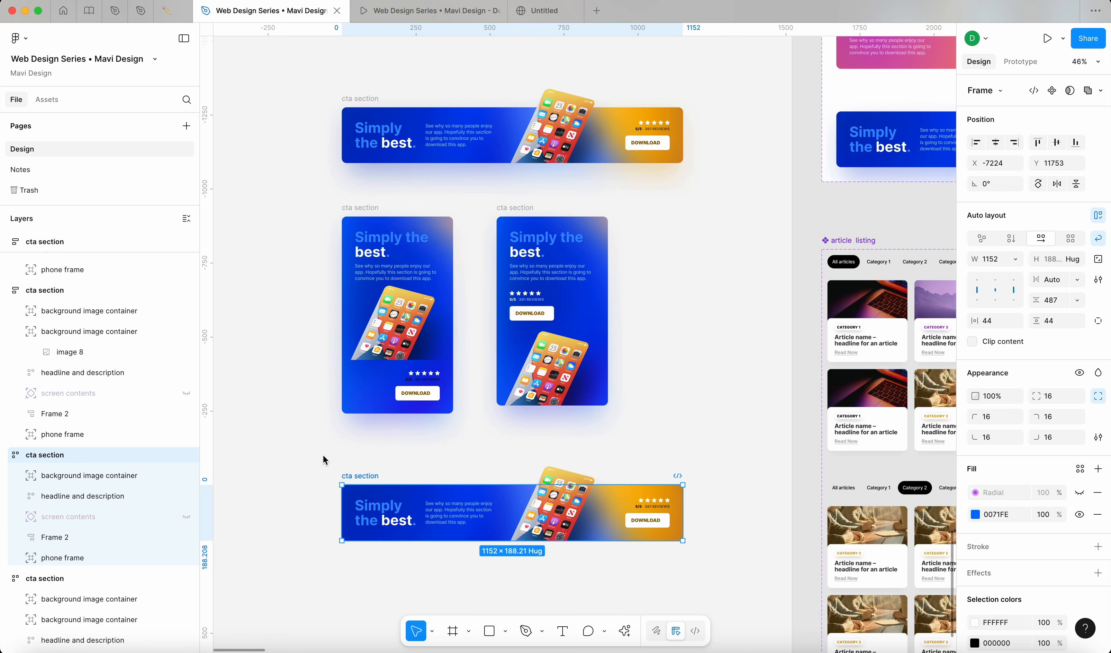
Step: Center the screen contents horizontally in the copied wide banner's phone frame with a Center constraint, and nudge them slightly left
{"action": "left_click", "coordinate": [533, 385]}
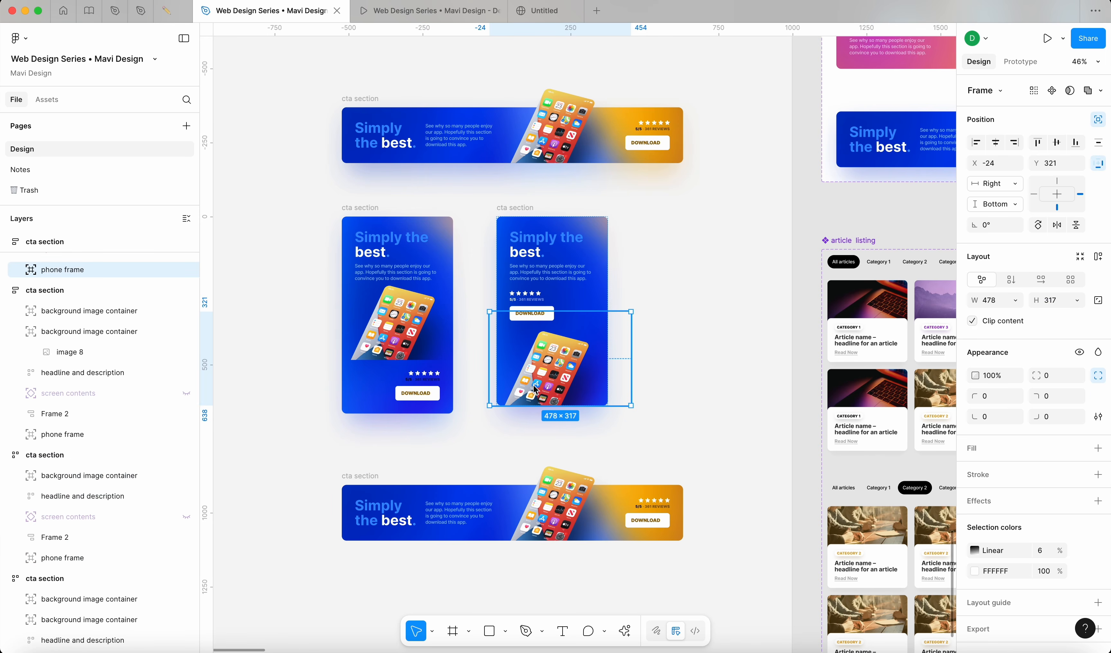
{"action": "left_click", "coordinate": [570, 531]}
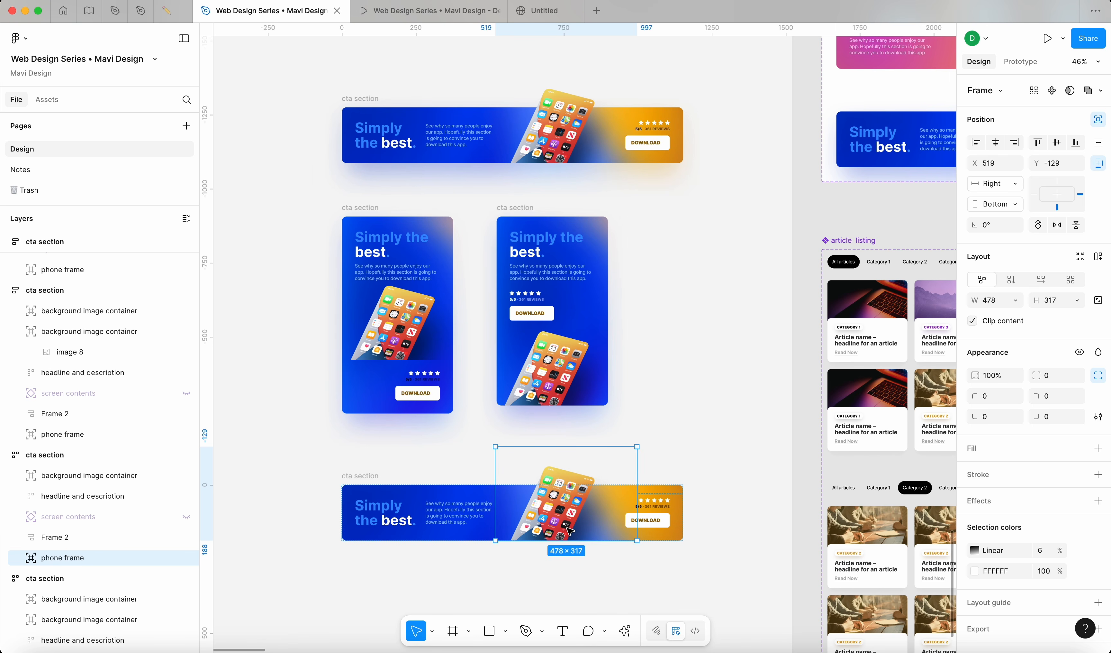
{"action": "left_click", "coordinate": [21, 559]}
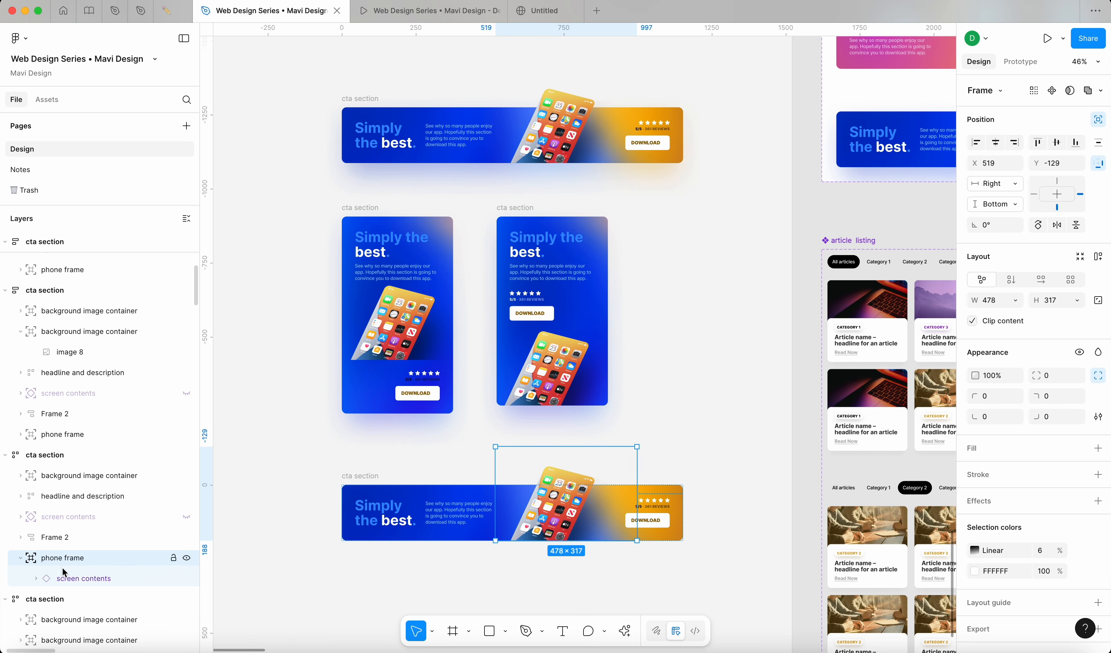
{"action": "left_click", "coordinate": [99, 581]}
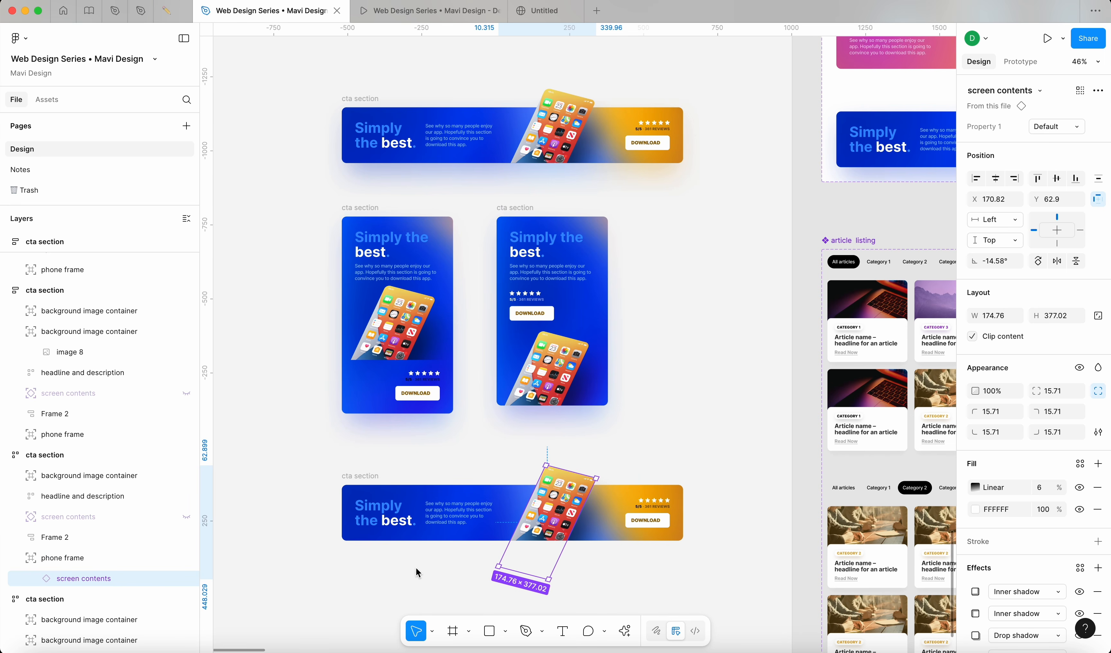
{"action": "scroll", "coordinate": [423, 544], "scroll_direction": "down", "scroll_amount": 5}
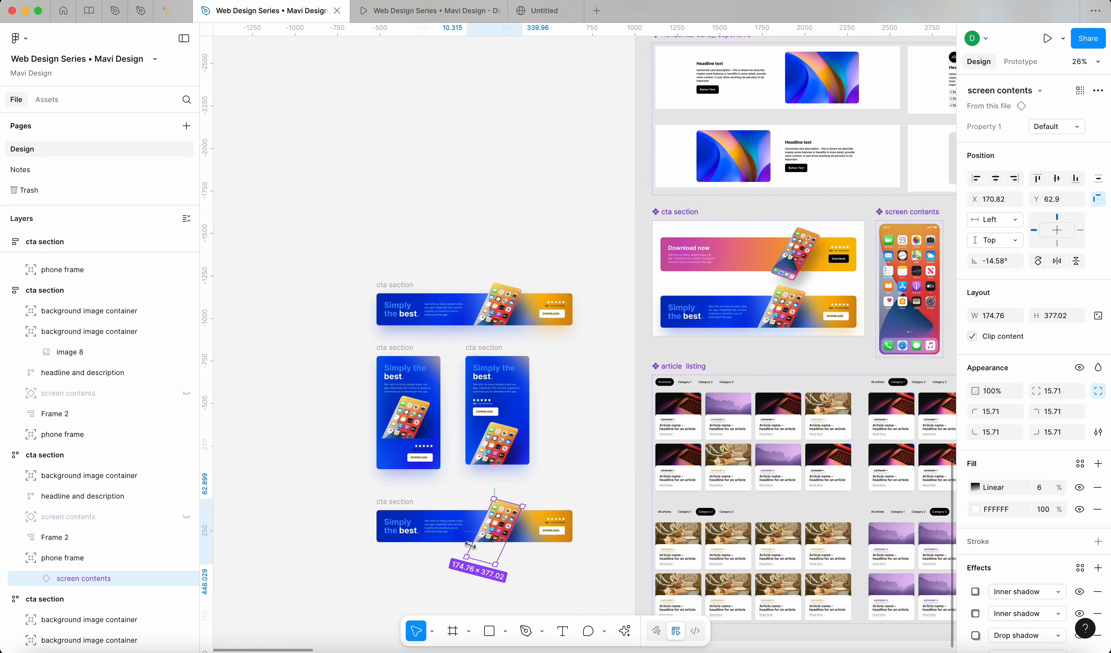
{"action": "scroll", "coordinate": [457, 529], "scroll_direction": "up", "scroll_amount": 5}
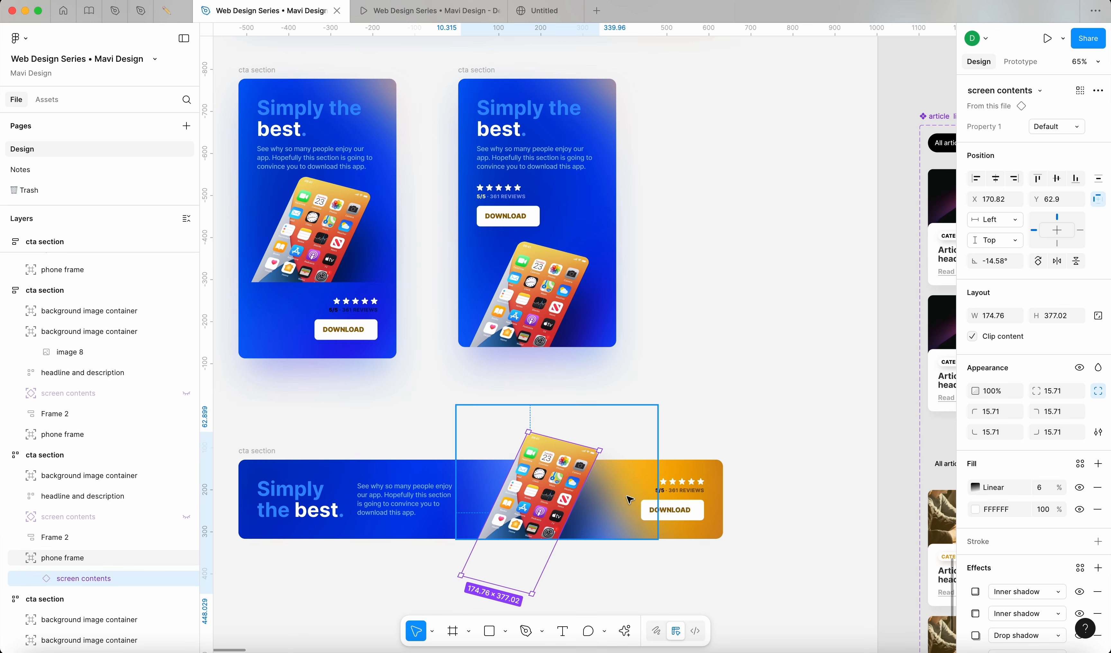
{"action": "key", "text": "shift+Right"}
{"action": "key", "text": "shift+Right"}
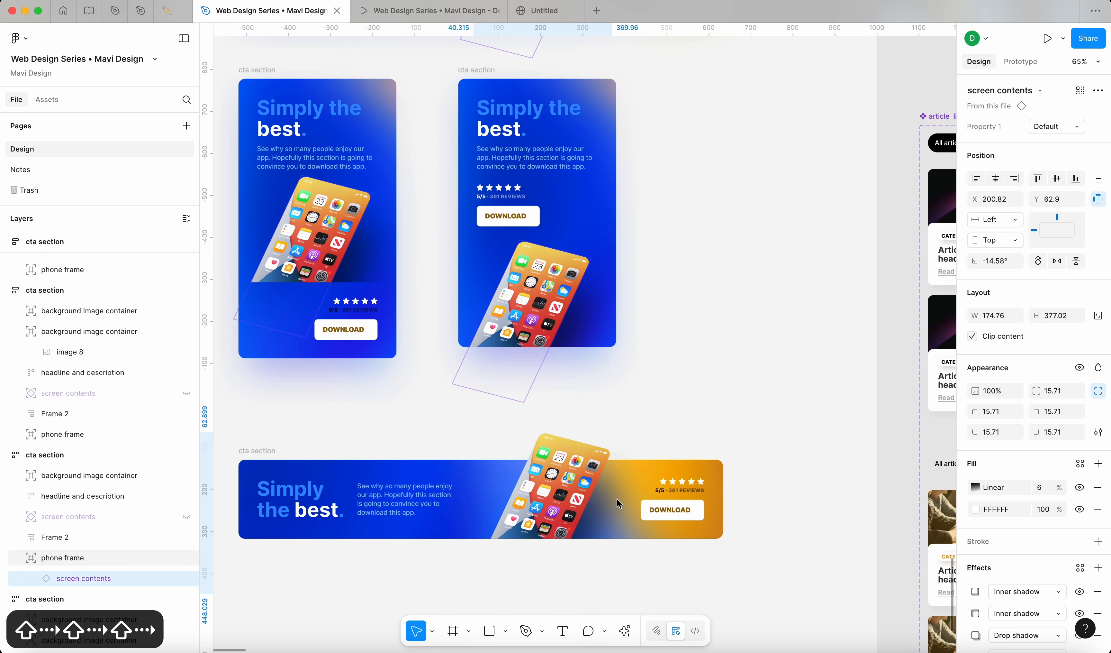
{"action": "key", "text": "alt+h"}
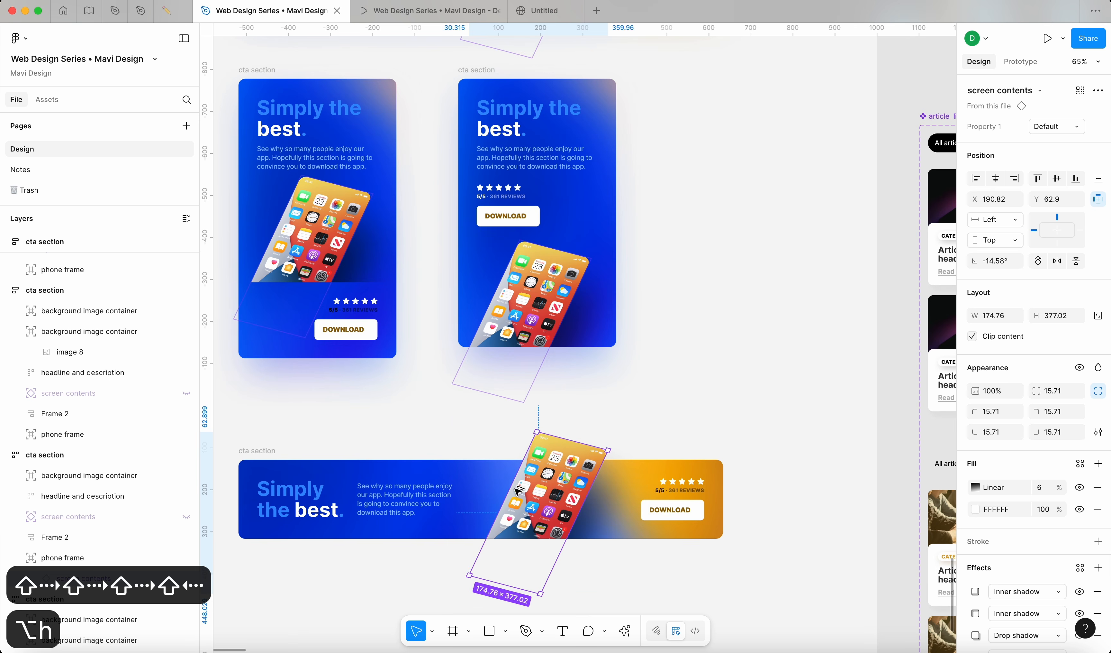
{"action": "key", "text": "shift+Left"}
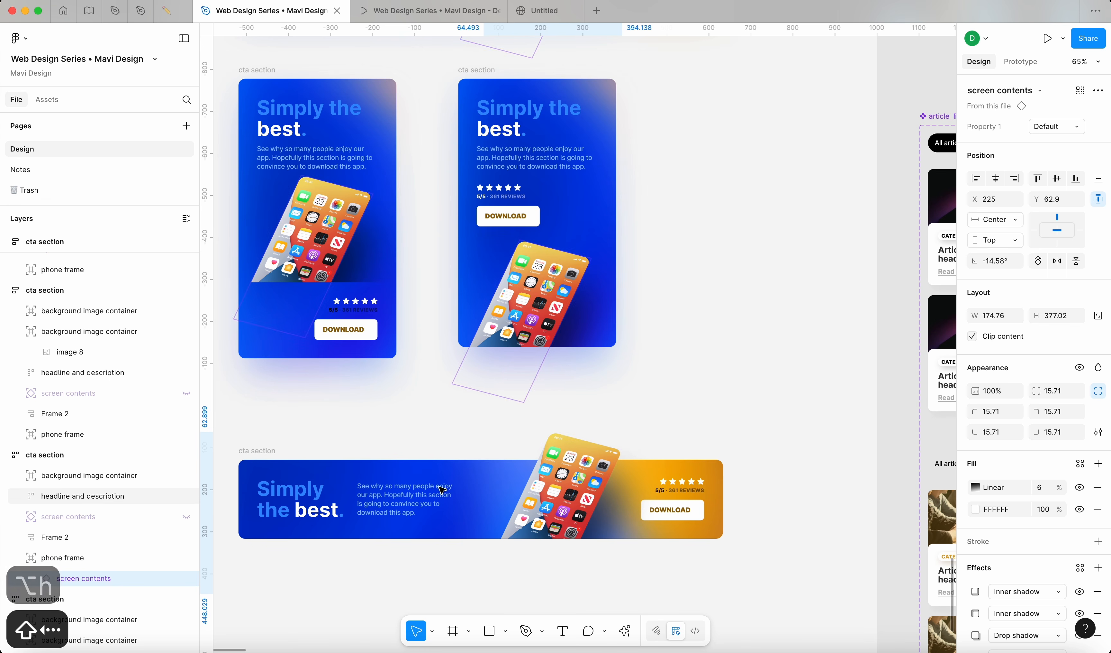
{"action": "key", "text": "Left"}
{"action": "key", "text": "Left"}
{"action": "key", "text": "Left"}
Step: Try narrowing the copied wide banner's phone frame to a width of 304
{"action": "left_click", "coordinate": [548, 464]}
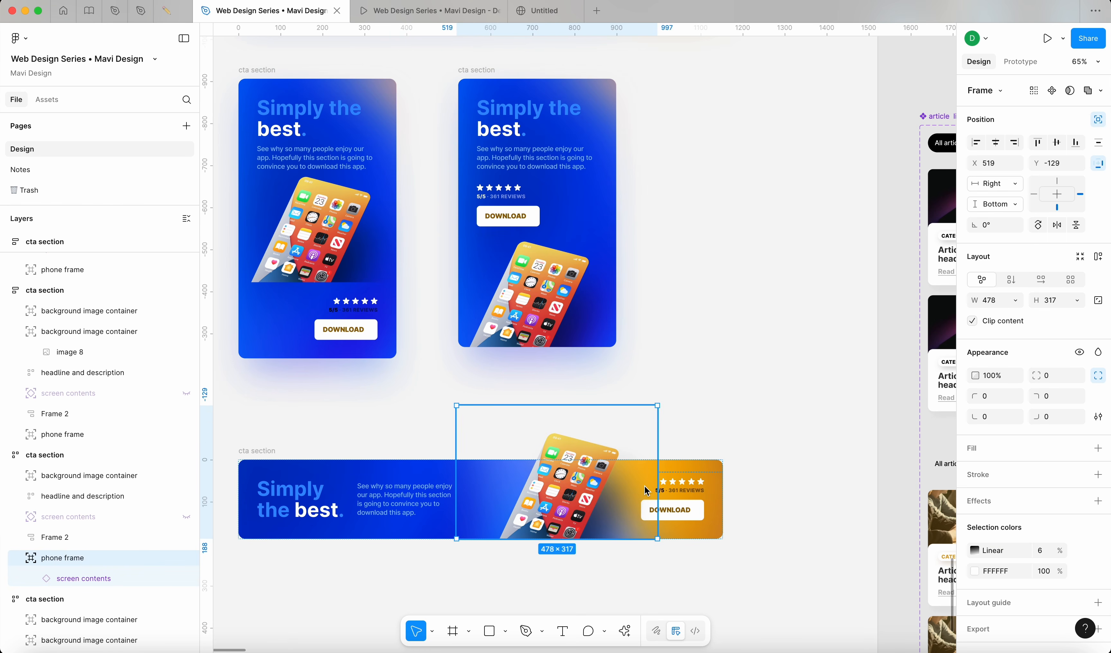
{"action": "left_click_drag", "start_coordinate": [657, 491], "coordinate": [585, 505]}
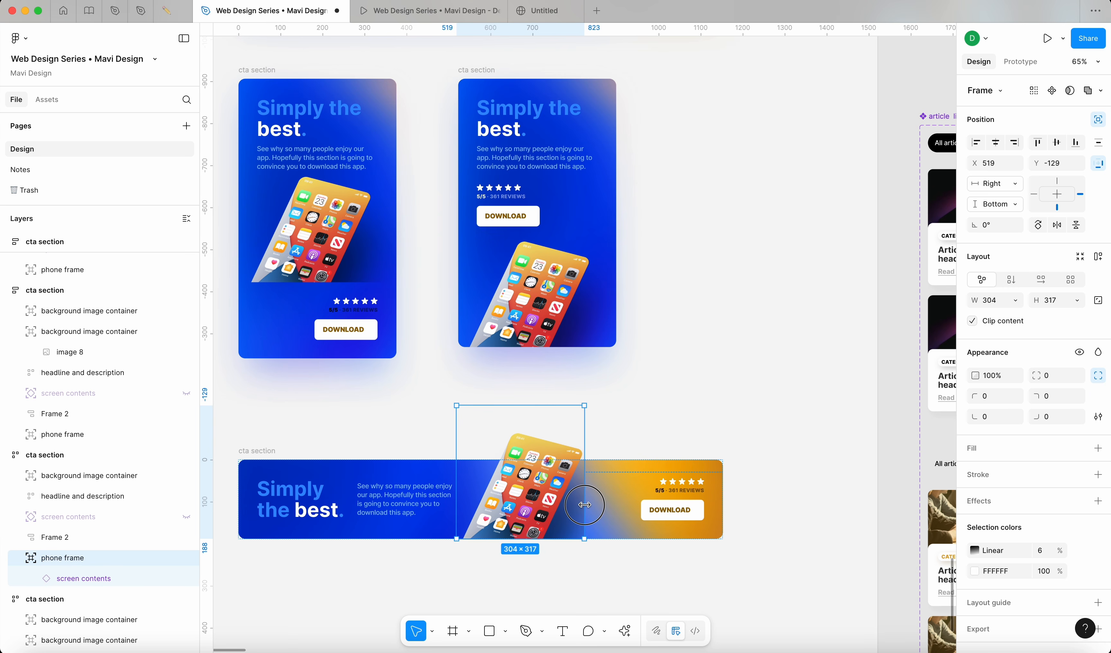
{"action": "left_click", "coordinate": [676, 419]}
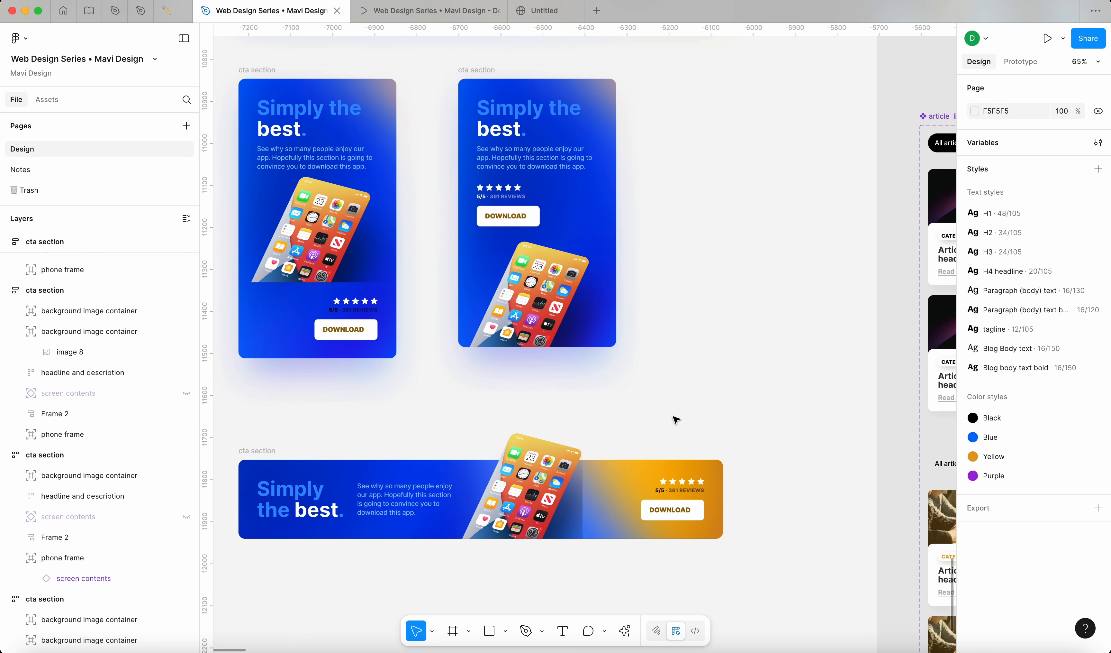
{"action": "key", "text": "super+z"}
{"action": "key", "text": "super+z"}
Step: Resize the copied wide banner's phone frame to a width of 408
{"action": "left_click_drag", "start_coordinate": [586, 494], "coordinate": [628, 499]}
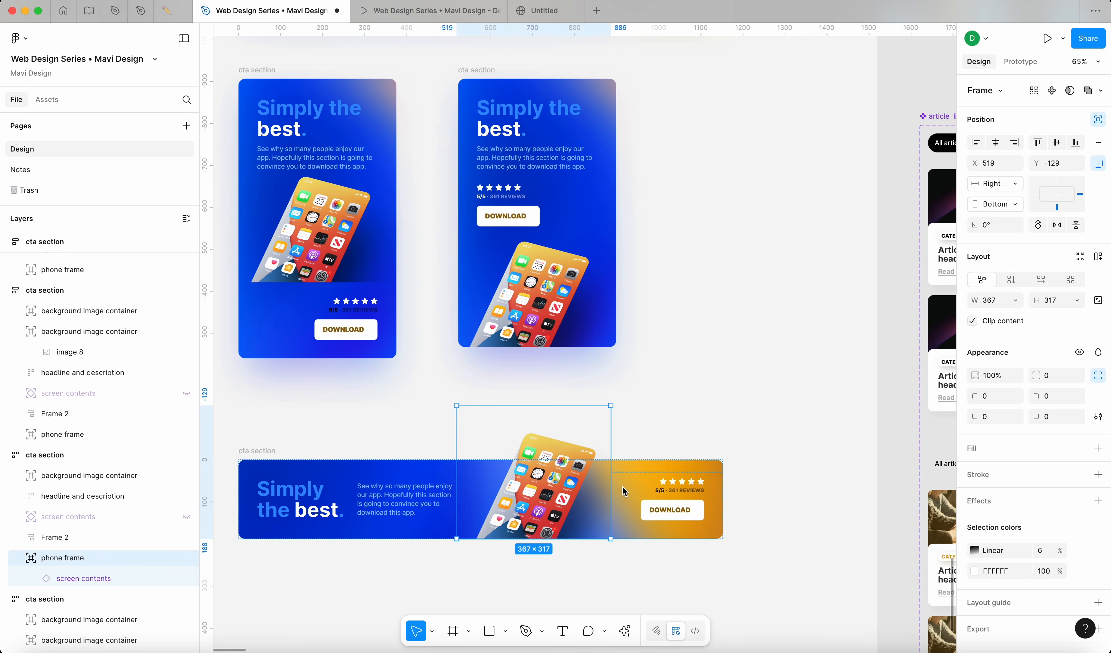
{"action": "left_click", "coordinate": [720, 582]}
{"action": "left_click", "coordinate": [569, 471]}
{"action": "mouse_move", "coordinate": [618, 509]}
{"action": "left_mouse_down"}
{"action": "mouse_move", "coordinate": [650, 511]}
{"action": "mouse_move", "coordinate": [641, 493]}
{"action": "mouse_move", "coordinate": [628, 498]}
{"action": "left_mouse_up"}
{"action": "left_click", "coordinate": [772, 484]}
Step: Hide the two drop shadow effects on the screen contents in the copied wide banner
{"action": "left_click", "coordinate": [650, 492]}
{"action": "double_click", "coordinate": [577, 496]}
{"action": "scroll", "coordinate": [977, 541], "scroll_direction": "down", "scroll_amount": 3}
{"action": "left_click", "coordinate": [627, 405]}
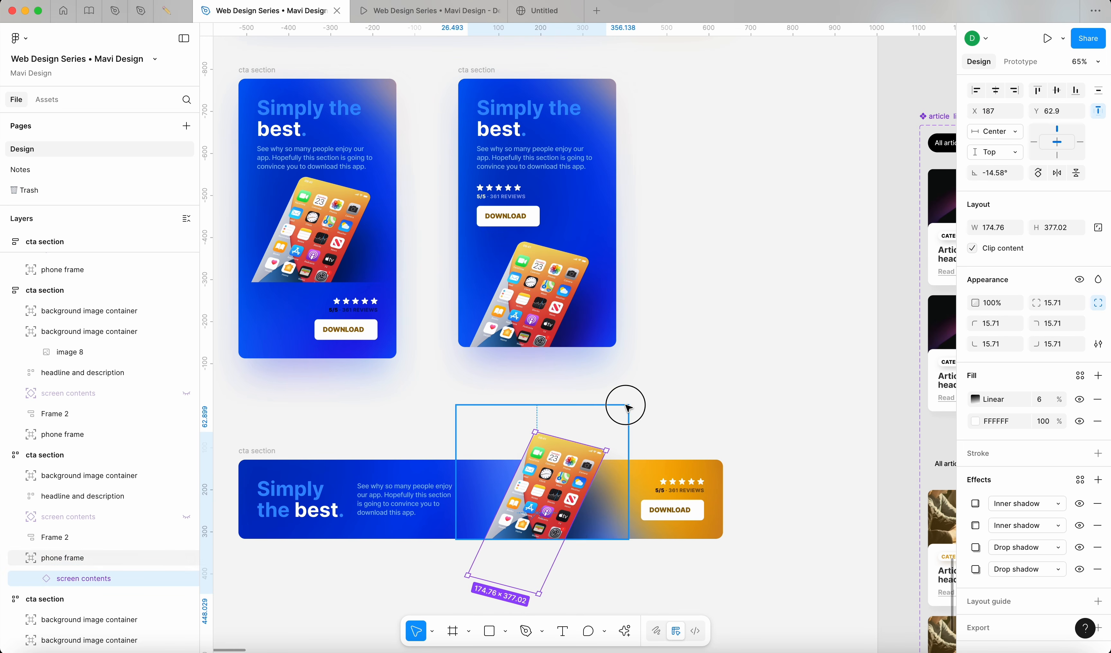
{"action": "double_click", "coordinate": [561, 526]}
{"action": "scroll", "coordinate": [1095, 580], "scroll_direction": "down", "scroll_amount": 3}
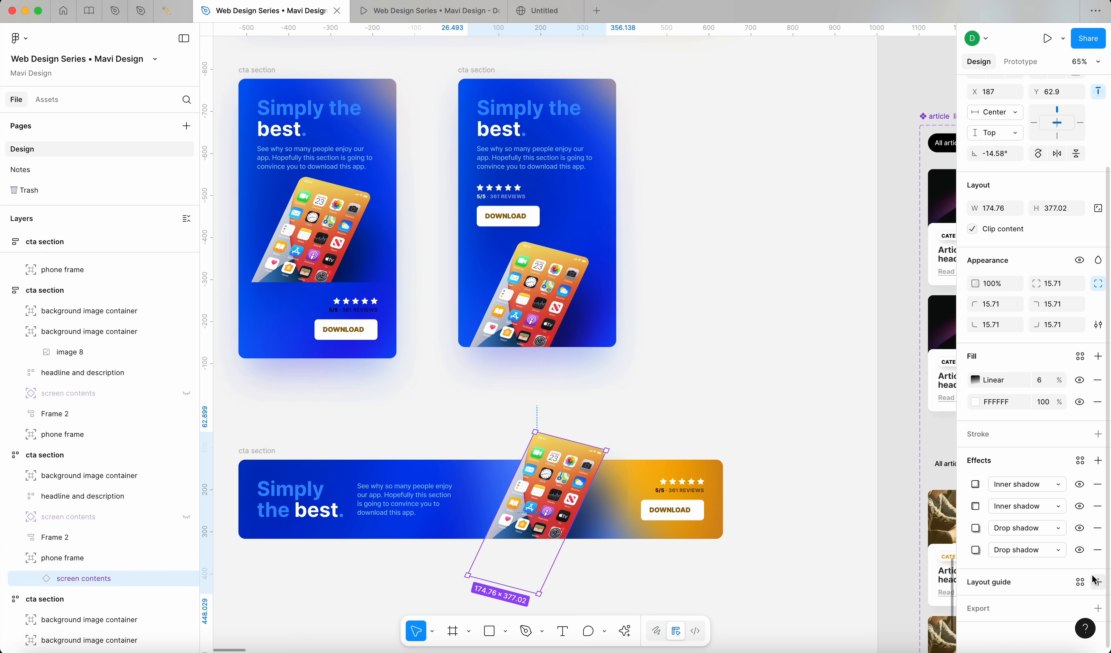
{"action": "left_click", "coordinate": [1080, 527]}
{"action": "left_click", "coordinate": [1079, 550]}
{"action": "left_click", "coordinate": [802, 453]}
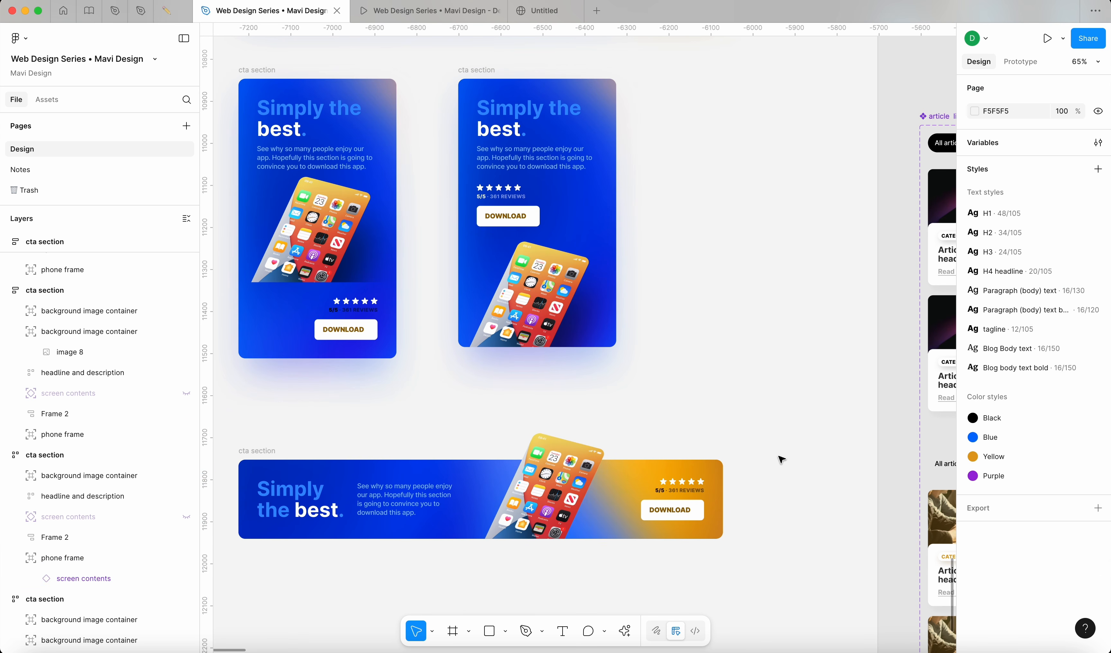
Step: Try narrowing the copied wide banner's phone frame slightly from its right edge
{"action": "left_click", "coordinate": [588, 481]}
{"action": "mouse_move", "coordinate": [629, 476]}
{"action": "left_mouse_down"}
{"action": "mouse_move", "coordinate": [586, 474]}
{"action": "mouse_move", "coordinate": [626, 481]}
{"action": "left_mouse_up"}
{"action": "key", "text": "super+z"}
{"action": "key", "text": "super+z"}
{"action": "key", "text": "super+z"}
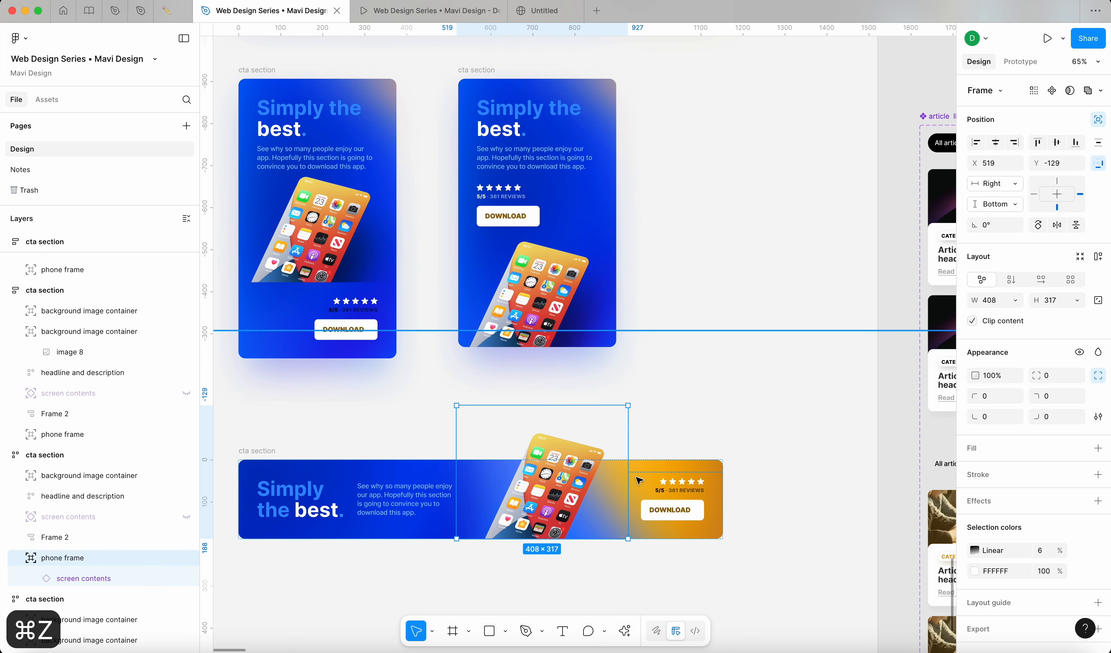
Step: Turn the two drop shadow effects back on for the screen contents in the copied wide banner
{"action": "left_click", "coordinate": [1080, 550]}
{"action": "left_click", "coordinate": [1080, 528]}
{"action": "left_click", "coordinate": [754, 420]}
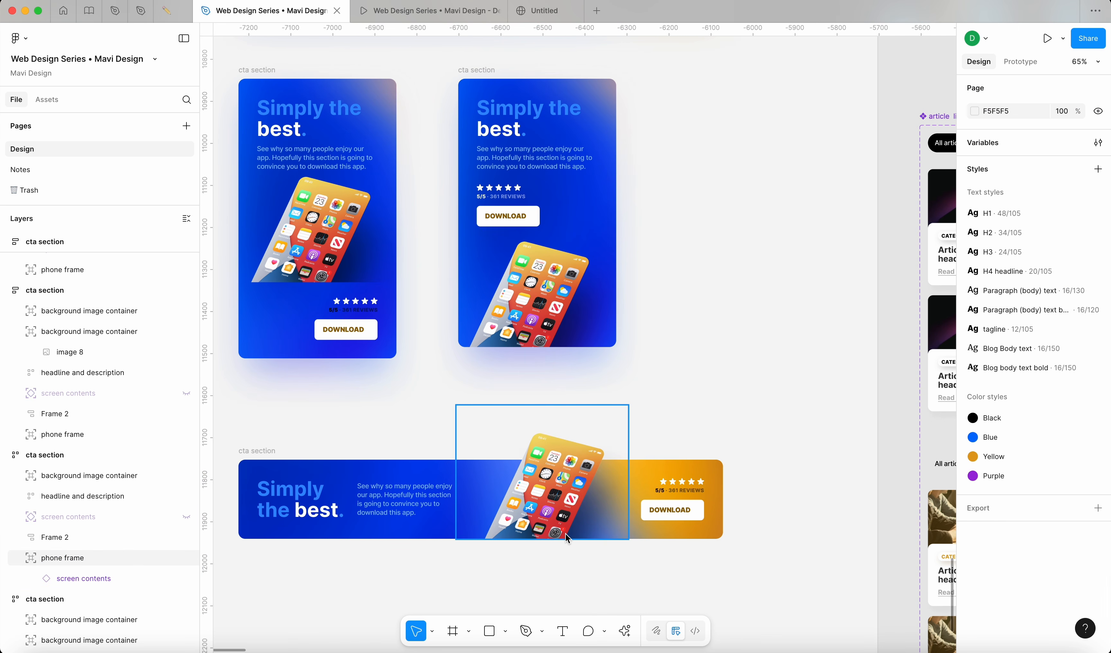
{"action": "scroll", "coordinate": [565, 534], "scroll_direction": "up", "scroll_amount": 5}
{"action": "scroll", "coordinate": [608, 423], "scroll_direction": "left", "scroll_amount": 3}
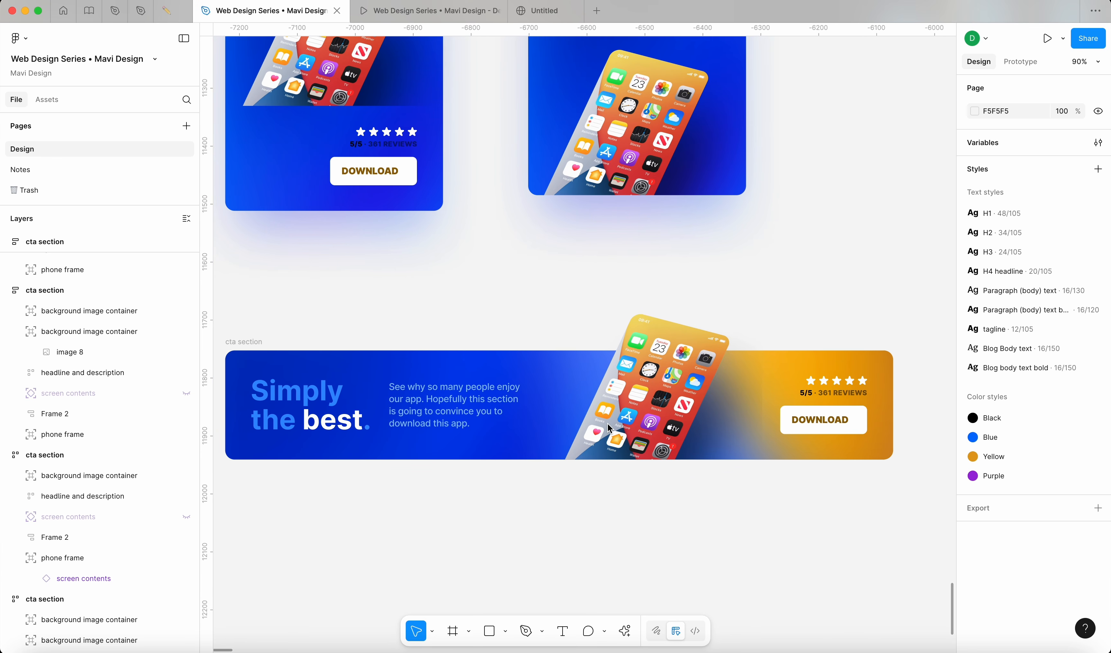
Step: Set the horizontal constraint of the copied wide banner's phone frame to Center
{"action": "scroll", "coordinate": [608, 424], "scroll_direction": "down", "scroll_amount": 2}
{"action": "left_click", "coordinate": [642, 385]}
{"action": "left_click", "coordinate": [703, 467]}
{"action": "left_click", "coordinate": [700, 398]}
{"action": "left_click", "coordinate": [735, 512]}
{"action": "left_click", "coordinate": [609, 378]}
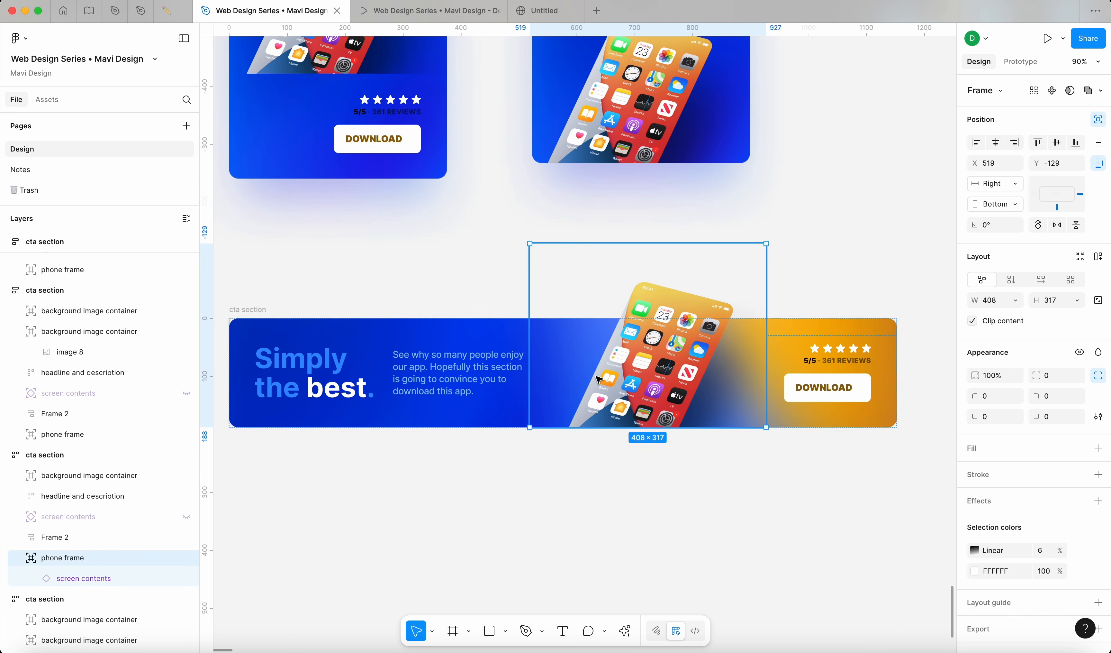
{"action": "scroll", "coordinate": [640, 453], "scroll_direction": "down", "scroll_amount": 5}
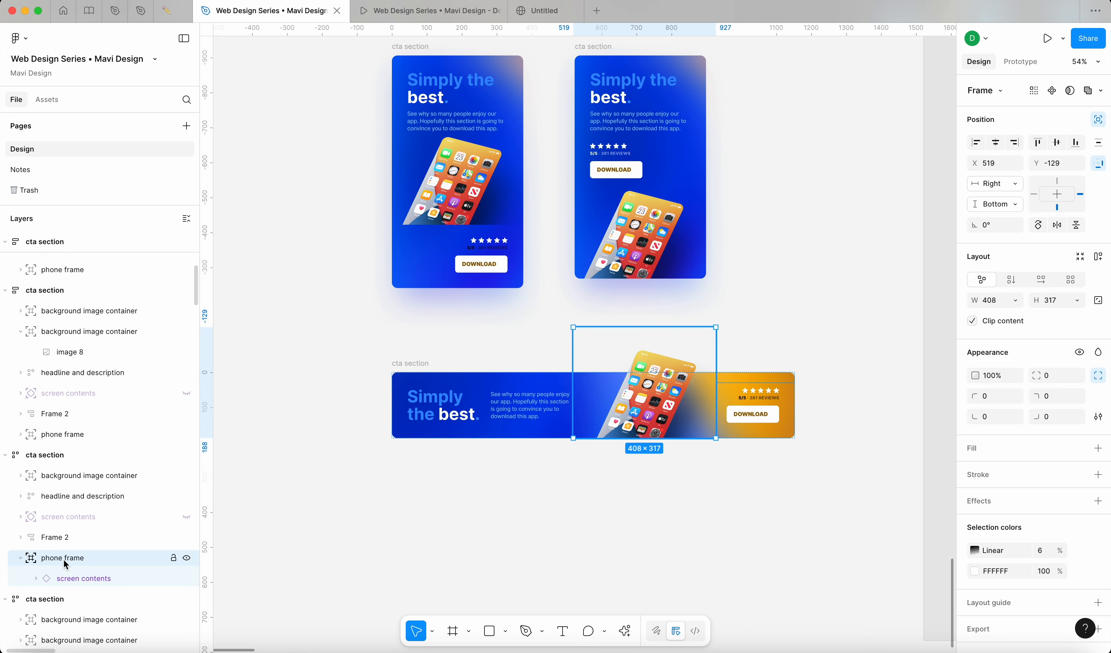
{"action": "left_click", "coordinate": [997, 184]}
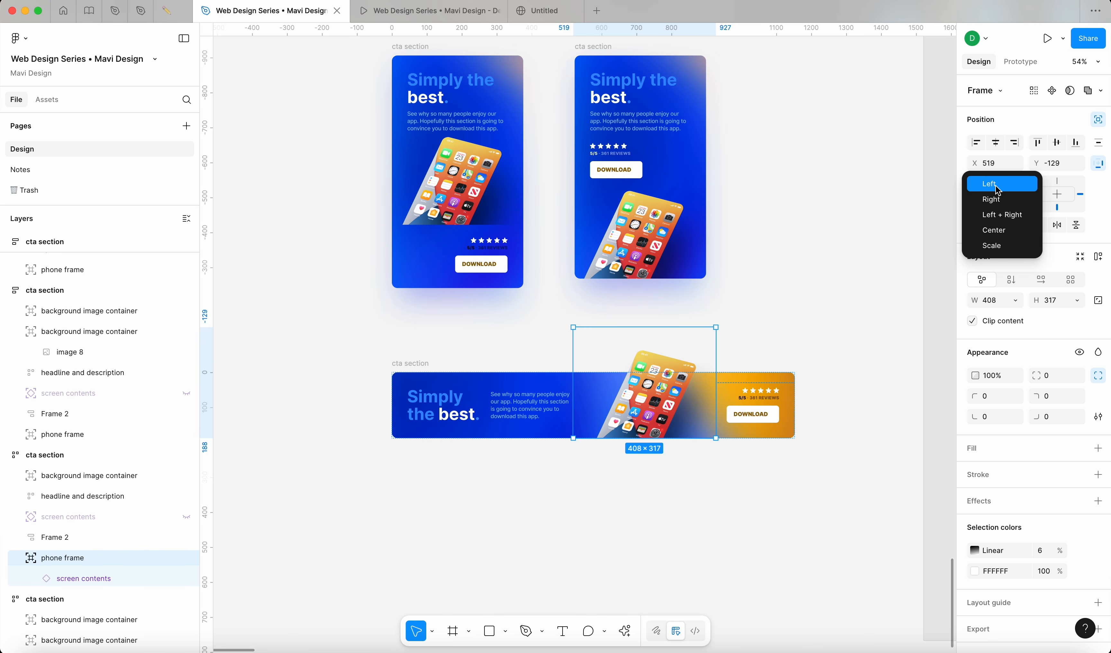
{"action": "left_click", "coordinate": [1004, 190]}
{"action": "left_click", "coordinate": [1005, 188]}
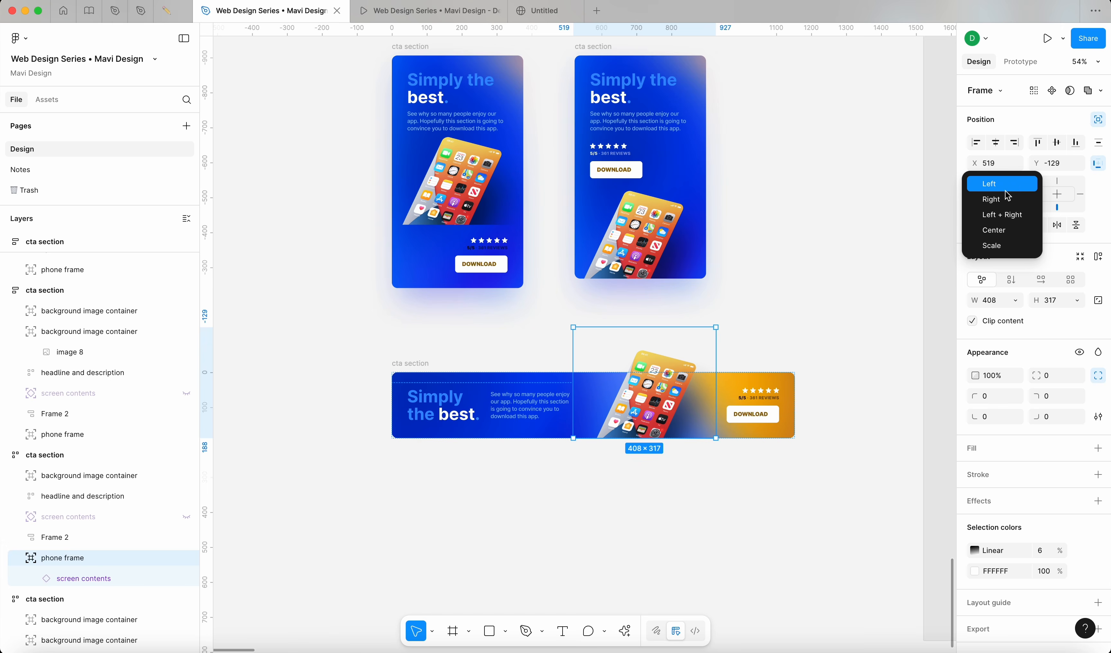
{"action": "left_click", "coordinate": [1011, 238]}
{"action": "left_click", "coordinate": [811, 296]}
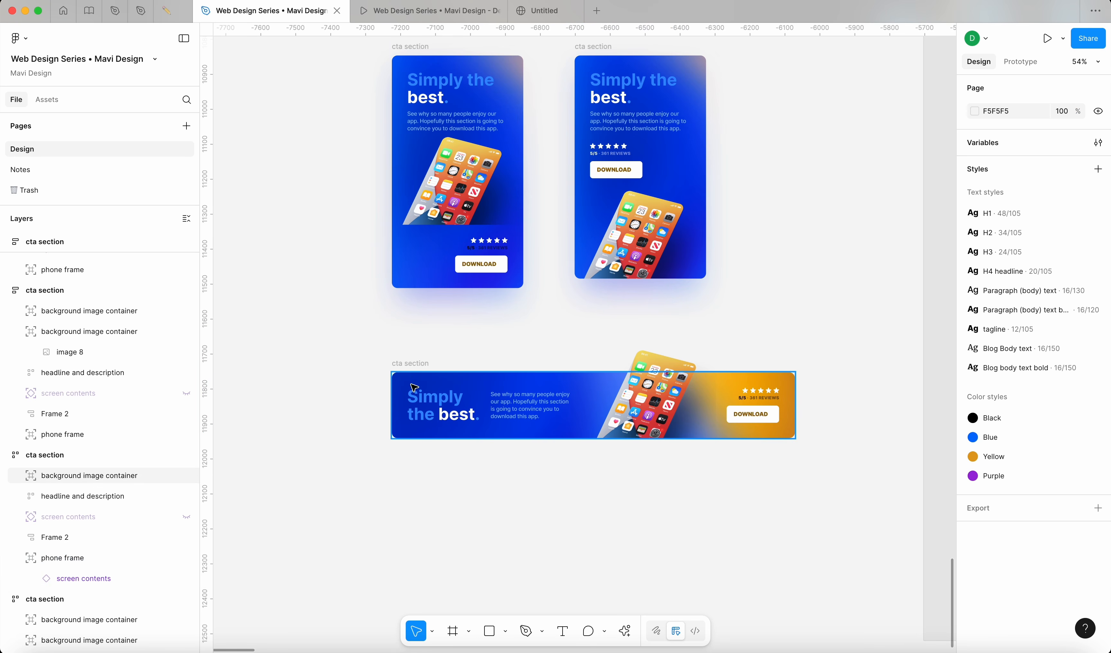
Step: Narrow the copied wide cta section banner to a width of about 943
{"action": "left_click", "coordinate": [405, 369]}
{"action": "left_click_drag", "start_coordinate": [798, 416], "coordinate": [717, 431]}
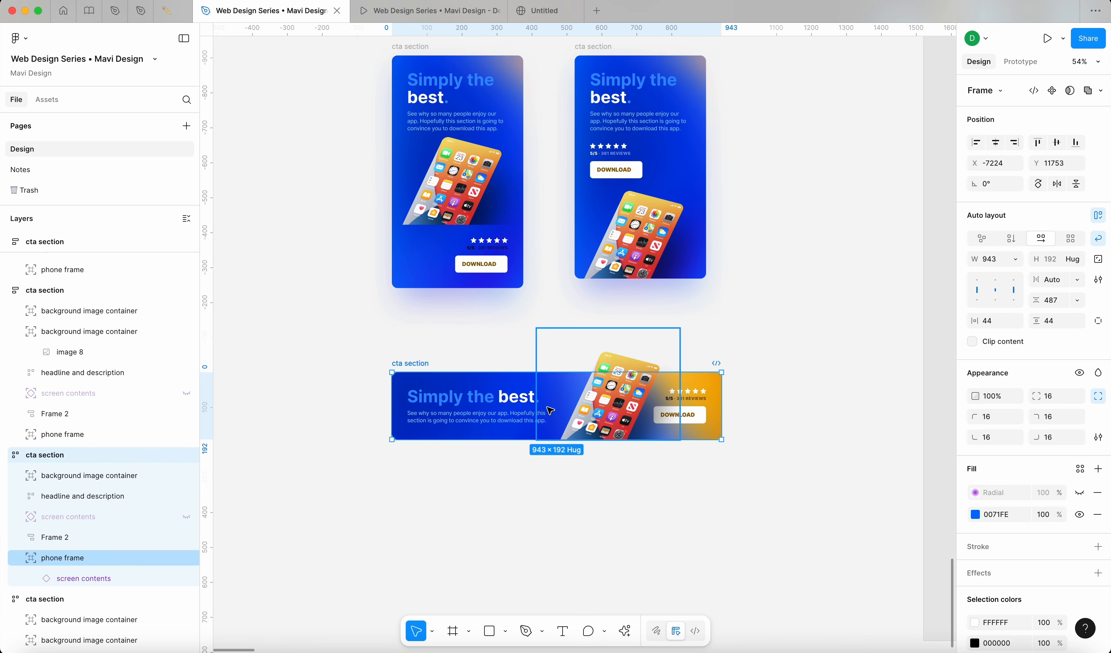
Step: Try resizing the copied banner to taller, narrower proportions such as 772 × 555, and undo the resizing
{"action": "left_click_drag", "start_coordinate": [722, 441], "coordinate": [674, 528]}
{"action": "key", "text": "super+z"}
{"action": "key", "text": "super+z"}
{"action": "key", "text": "super+z"}
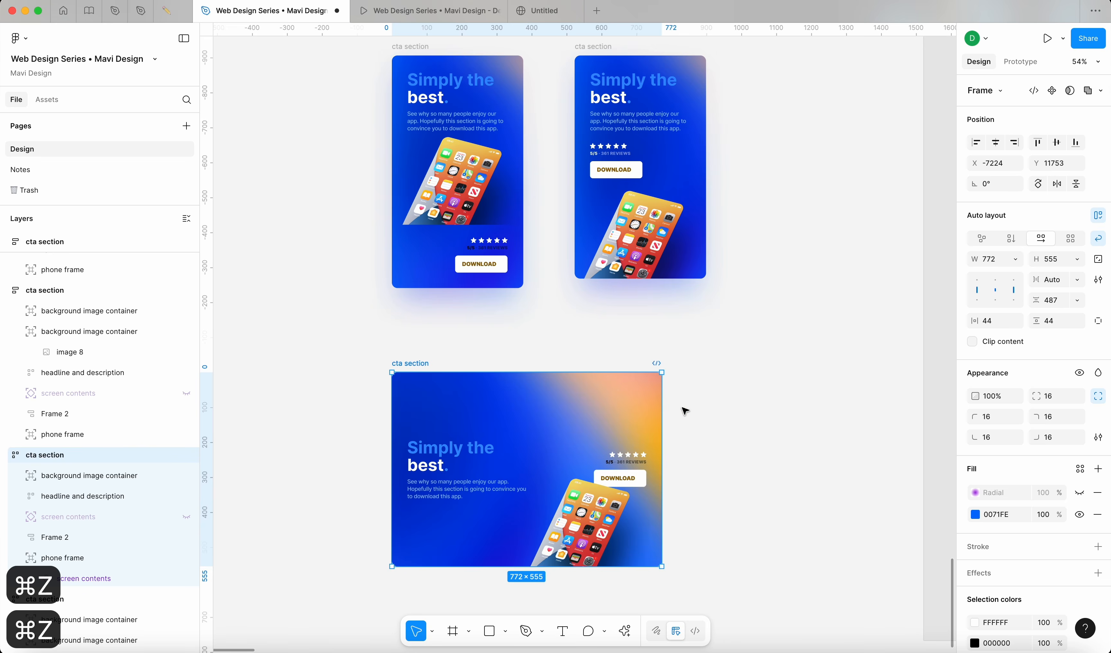
{"action": "left_click_drag", "start_coordinate": [722, 439], "coordinate": [718, 547]}
{"action": "key", "text": "super+z"}
Step: Shift the phone screen contents left inside the copied banner's phone frame, to about X 120
{"action": "left_click", "coordinate": [502, 408]}
{"action": "scroll", "coordinate": [502, 408], "scroll_direction": "up", "scroll_amount": 5}
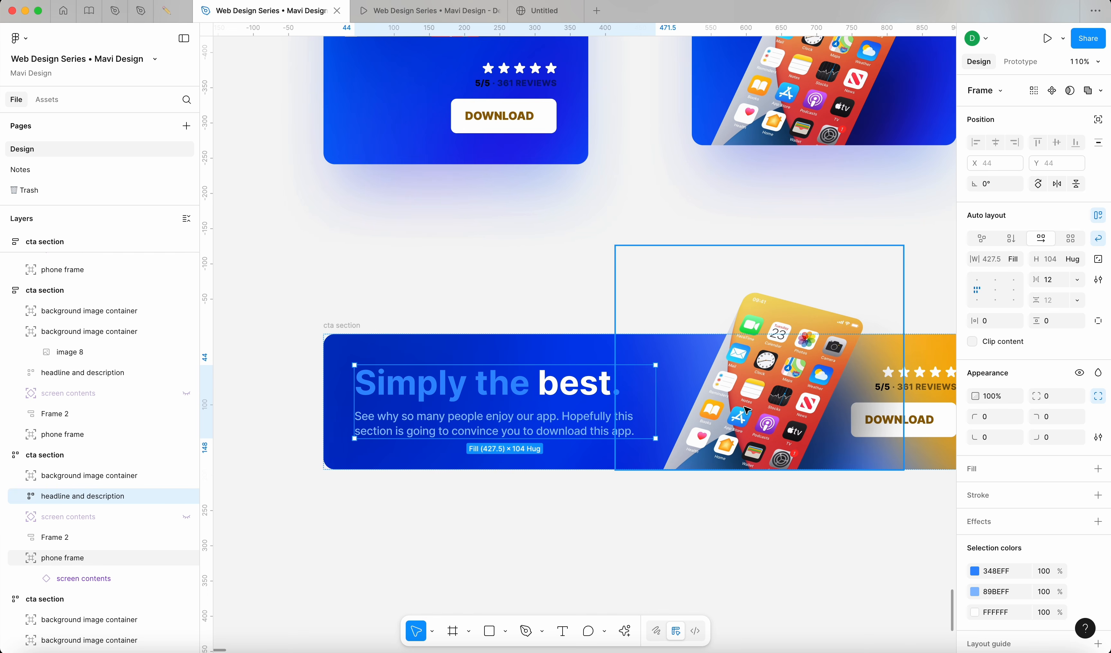
{"action": "left_click", "coordinate": [744, 410]}
{"action": "double_click", "coordinate": [797, 416]}
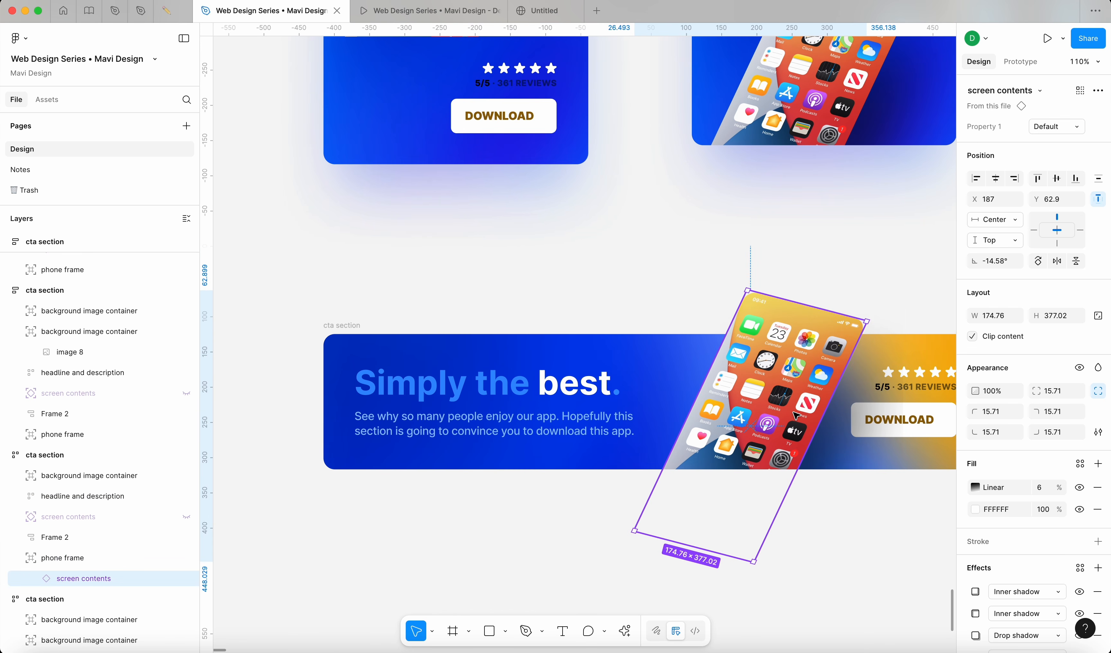
{"action": "key", "text": "shift+Left"}
{"action": "key", "text": "shift+Left"}
{"action": "key", "text": "shift+Left"}
{"action": "key", "text": "shift+Left"}
{"action": "key", "text": "shift+Left"}
{"action": "key", "text": "shift+Left"}
{"action": "key", "text": "shift+Left"}
{"action": "key", "text": "shift+Left"}
{"action": "key", "text": "shift+Left"}
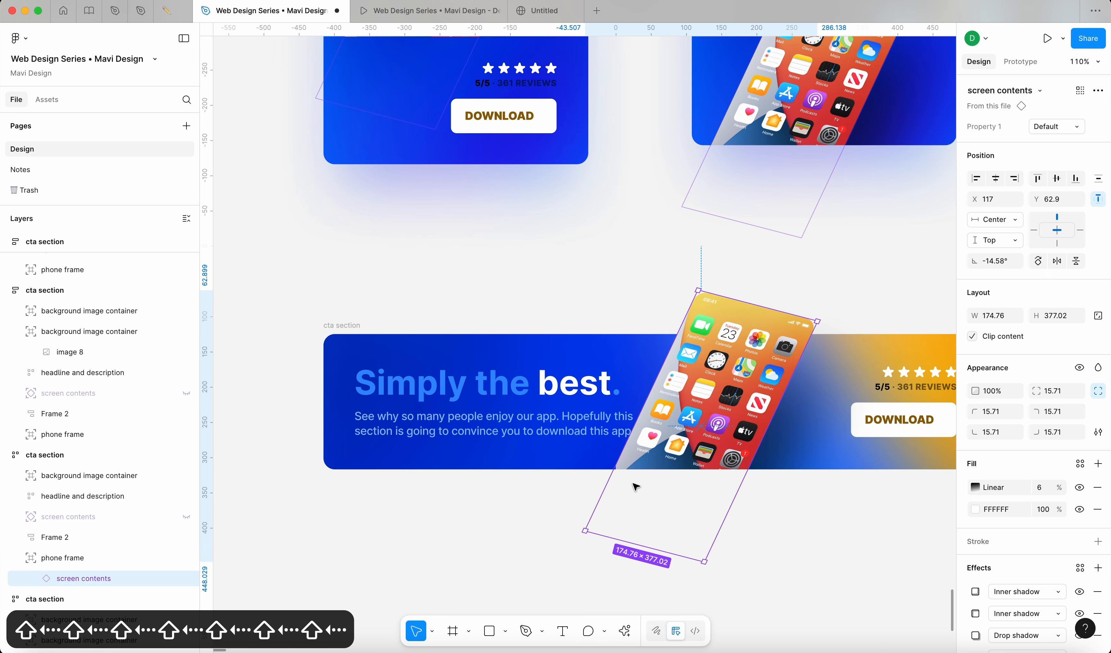
Step: Nudge the whole phone frame left in the copied banner, towards the headline text
{"action": "key", "text": "shift+Return"}
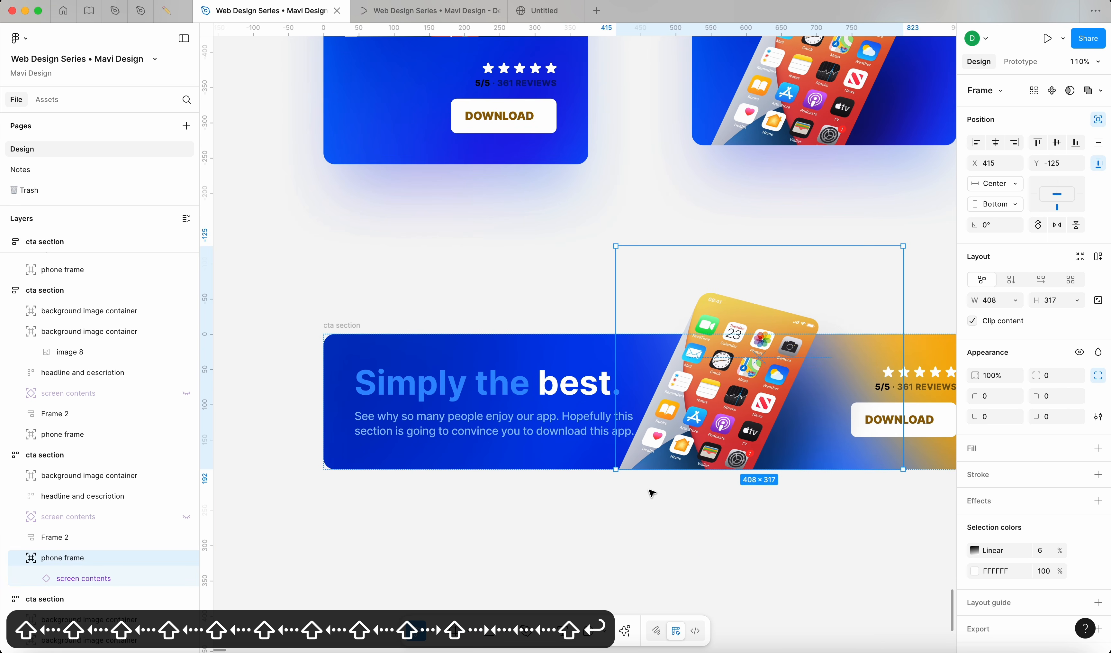
{"action": "scroll", "coordinate": [652, 494], "scroll_direction": "right", "scroll_amount": 5}
{"action": "key", "text": "shift+Left"}
{"action": "key", "text": "shift+Left"}
{"action": "key", "text": "shift+Left"}
{"action": "key", "text": "shift+Left"}
{"action": "key", "text": "shift+Left"}
{"action": "key", "text": "shift+Left"}
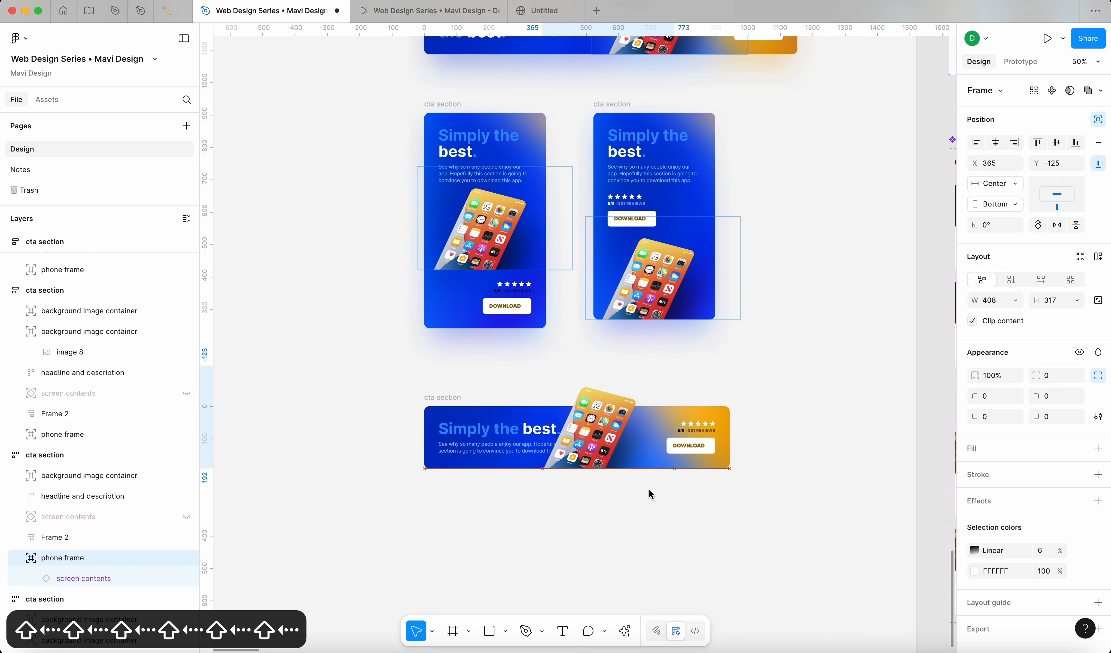
{"action": "key", "text": "shift+Right"}
{"action": "key", "text": "shift+Right"}
{"action": "key", "text": "shift+Left"}
{"action": "key", "text": "shift+Left"}
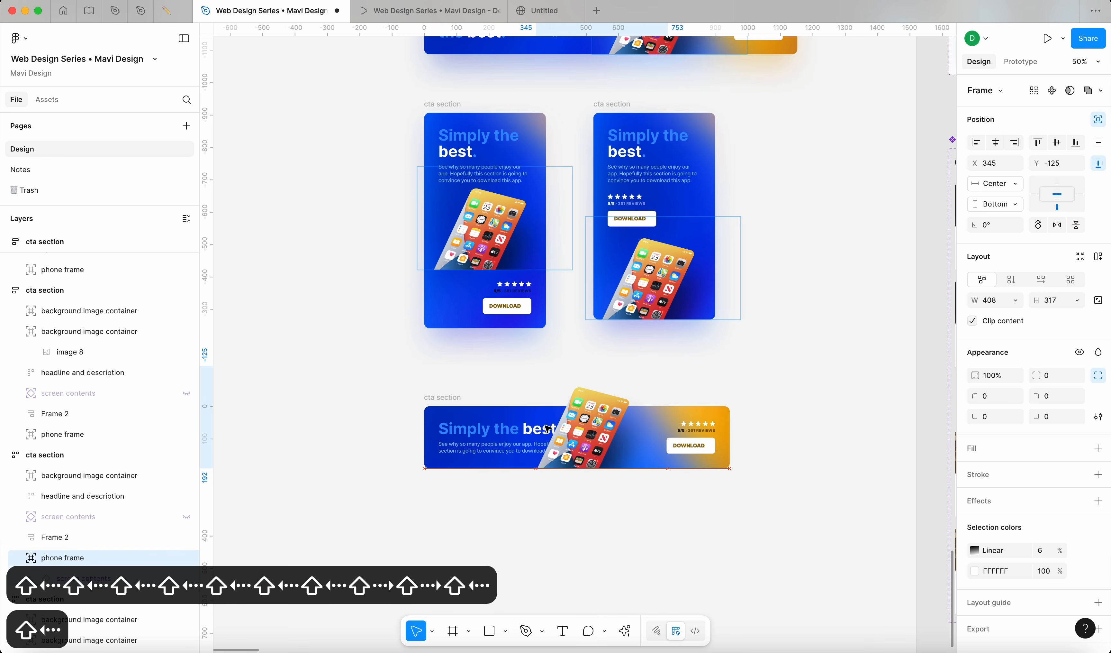
{"action": "key", "text": "shift+Right"}
Step: Try shrinking the copied cta section banner to a narrow, tall card of about 364 × 629
{"action": "left_click", "coordinate": [454, 389]}
{"action": "left_click", "coordinate": [452, 397]}
{"action": "scroll", "coordinate": [454, 400], "scroll_direction": "down", "scroll_amount": 2}
{"action": "scroll", "coordinate": [455, 400], "scroll_direction": "down", "scroll_amount": 1}
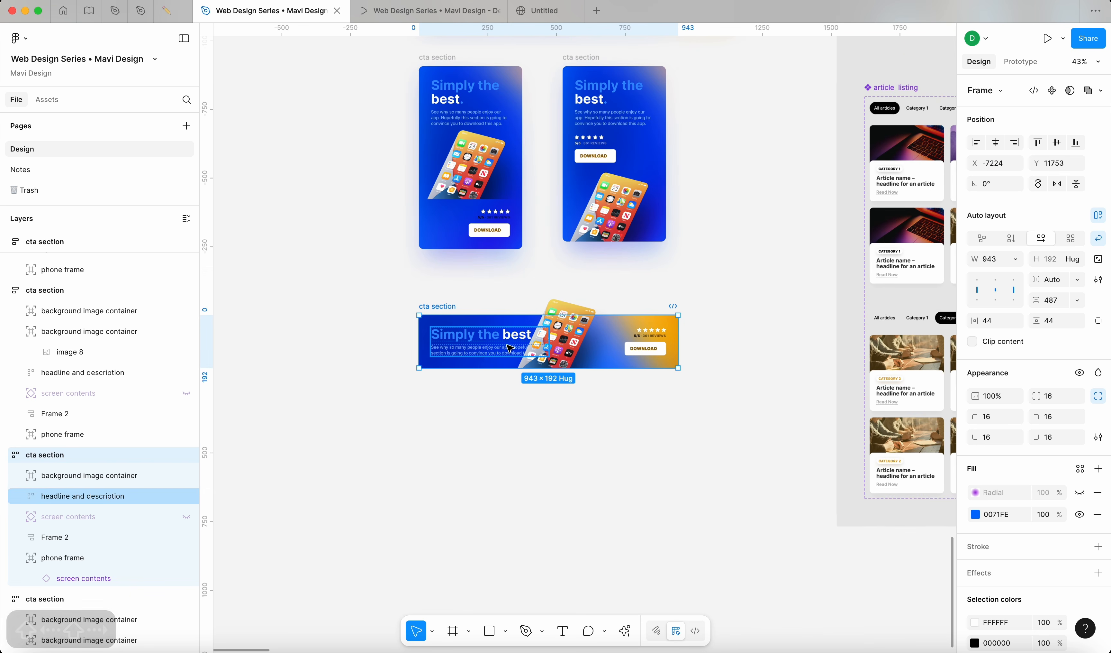
{"action": "scroll", "coordinate": [493, 343], "scroll_direction": "up", "scroll_amount": 5}
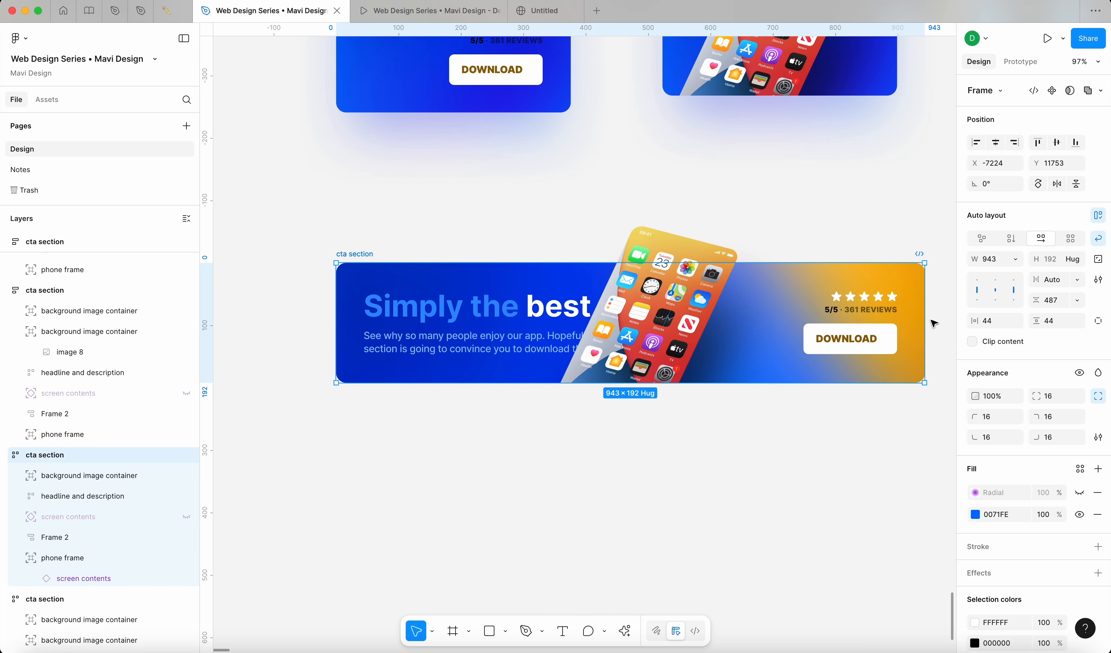
{"action": "left_click_drag", "start_coordinate": [919, 322], "coordinate": [623, 600]}
{"action": "scroll", "coordinate": [820, 417], "scroll_direction": "down", "scroll_amount": 5}
{"action": "key", "text": "super+z"}
{"action": "key", "text": "super+z"}
{"action": "scroll", "coordinate": [849, 409], "scroll_direction": "up", "scroll_amount": 3}
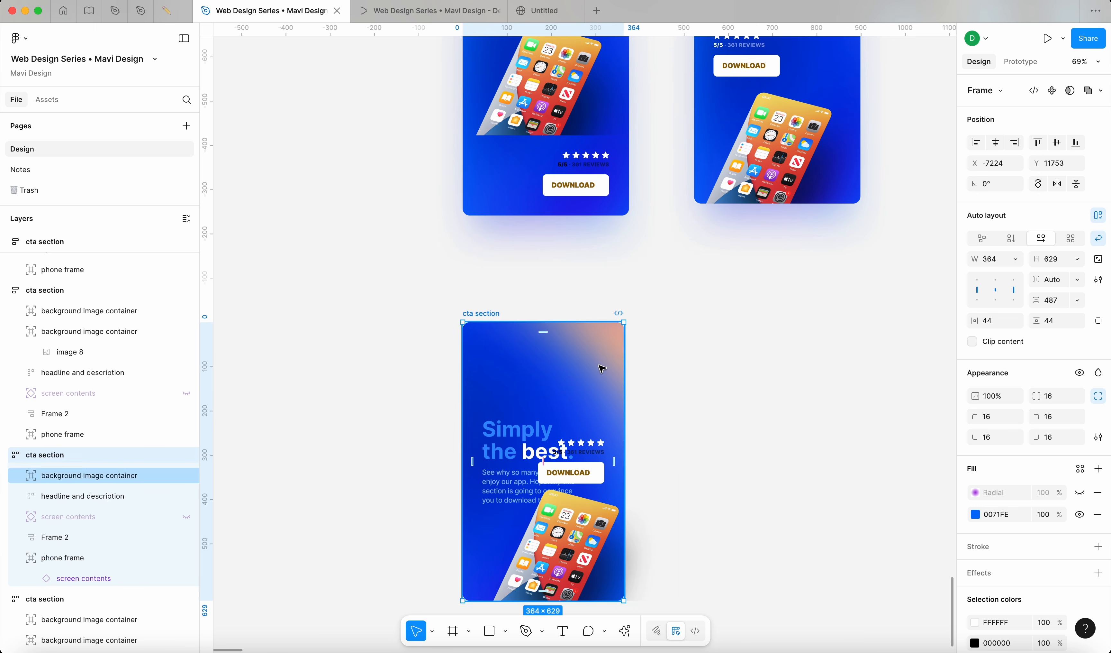
Step: Try resizing the tall card back to a wide banner of about 887 × 202, and undo the test resizes
{"action": "left_click_drag", "start_coordinate": [625, 364], "coordinate": [844, 363]}
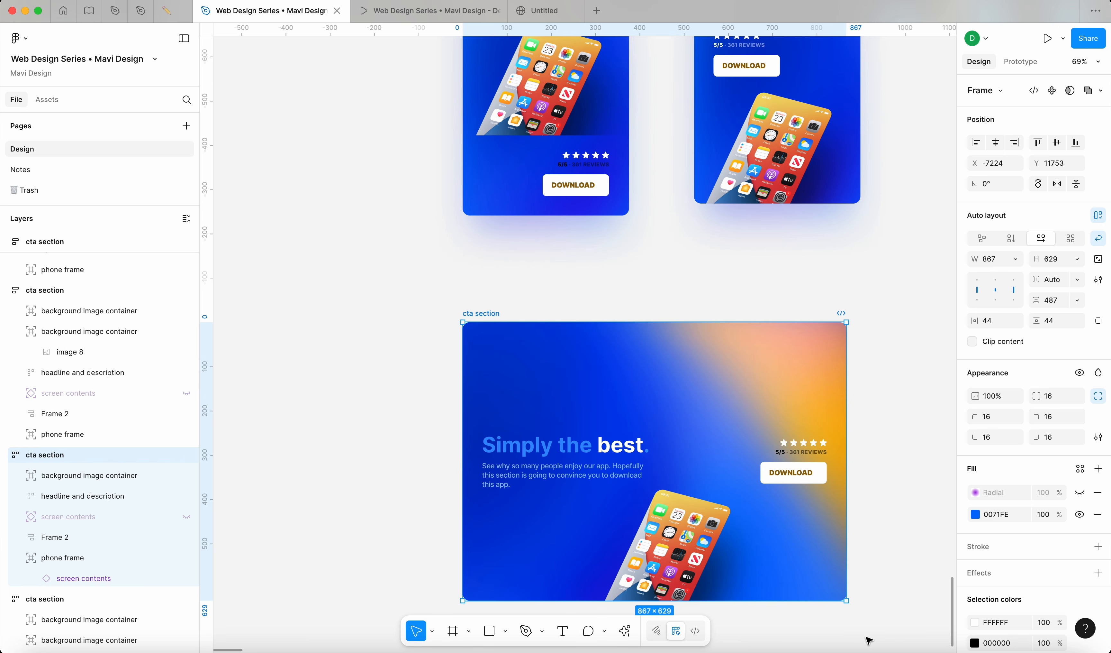
{"action": "left_click_drag", "start_coordinate": [846, 603], "coordinate": [856, 413]}
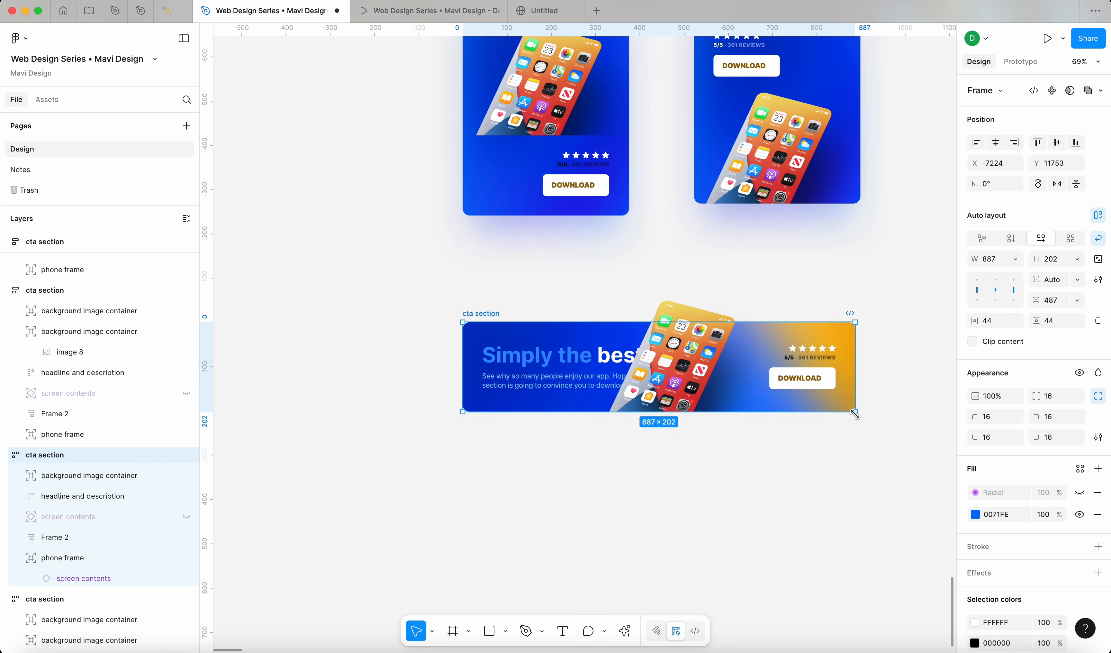
{"action": "key", "text": "super+z"}
{"action": "key", "text": "super+z"}
{"action": "key", "text": "super+z"}
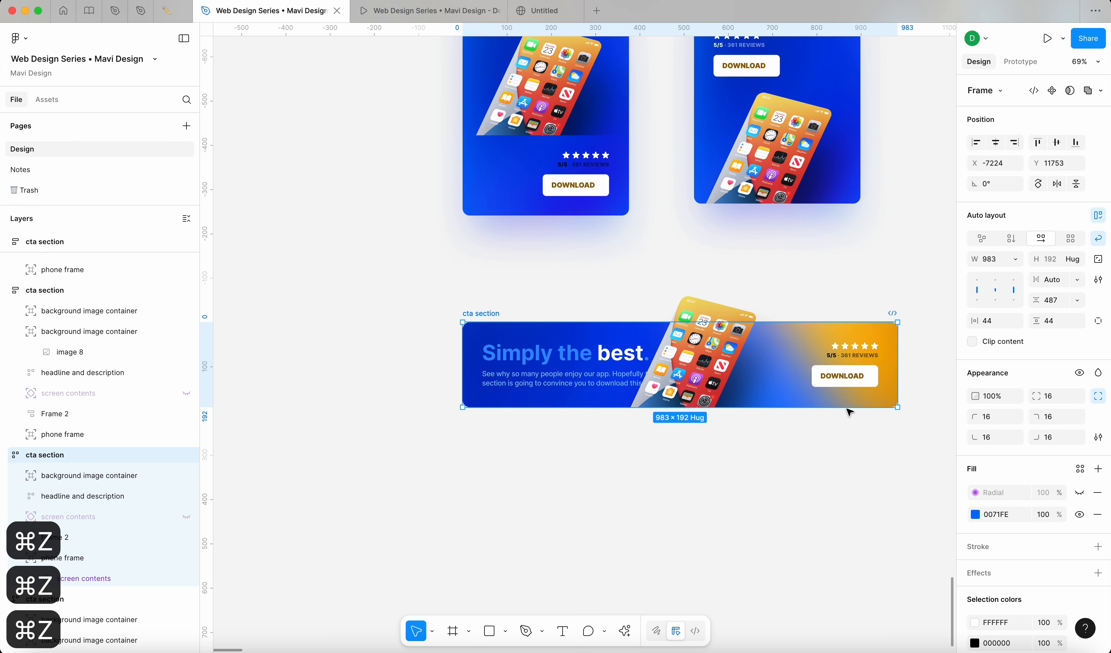
Step: Try narrowing the copied banner's headline and description frame to a width of about 340, and undo it
{"action": "left_click", "coordinate": [581, 363]}
{"action": "scroll", "coordinate": [628, 354], "scroll_direction": "up", "scroll_amount": 5}
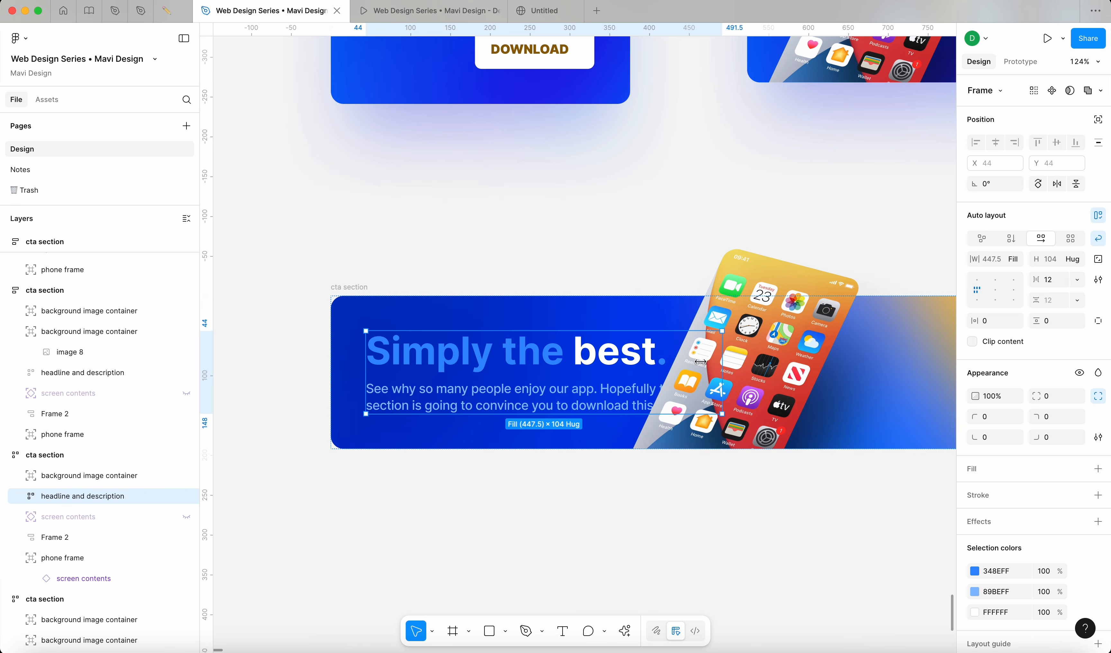
{"action": "left_click", "coordinate": [697, 384]}
{"action": "left_click", "coordinate": [516, 532]}
{"action": "left_click", "coordinate": [524, 399]}
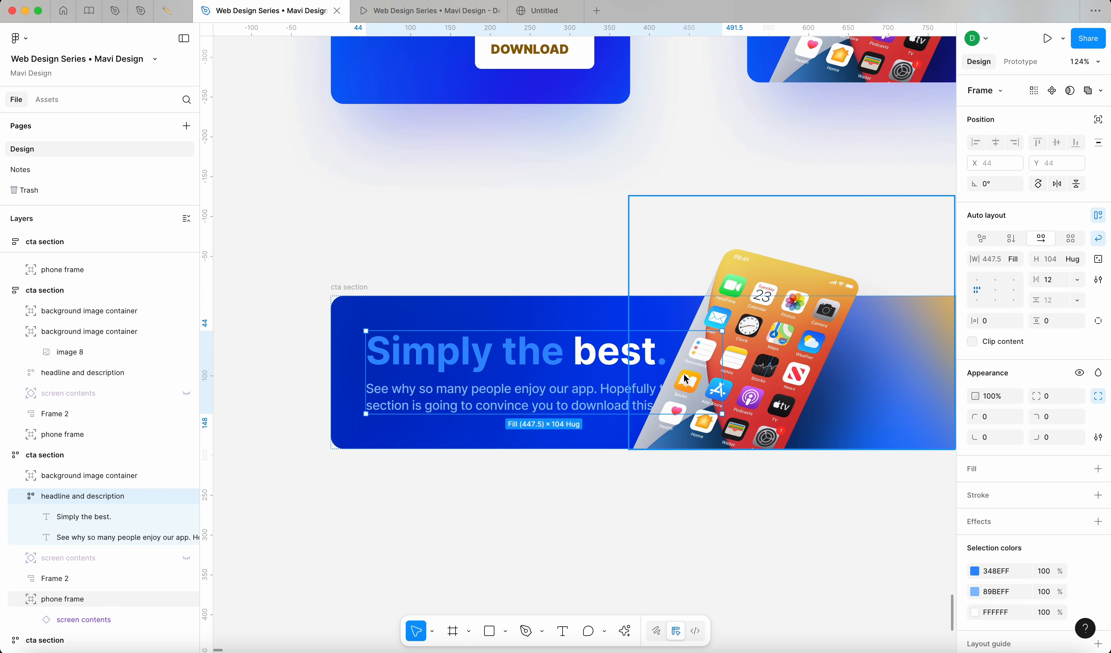
{"action": "left_click_drag", "start_coordinate": [693, 375], "coordinate": [655, 379]}
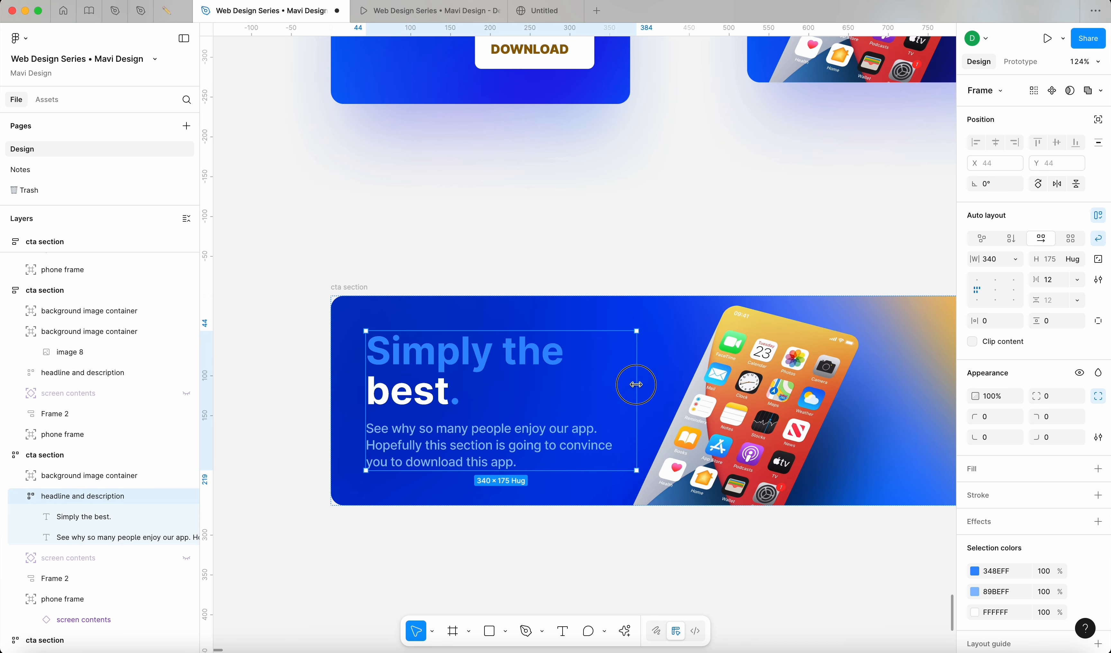
{"action": "key", "text": "super+z"}
{"action": "key", "text": "super+z"}
{"action": "key", "text": "super+z"}
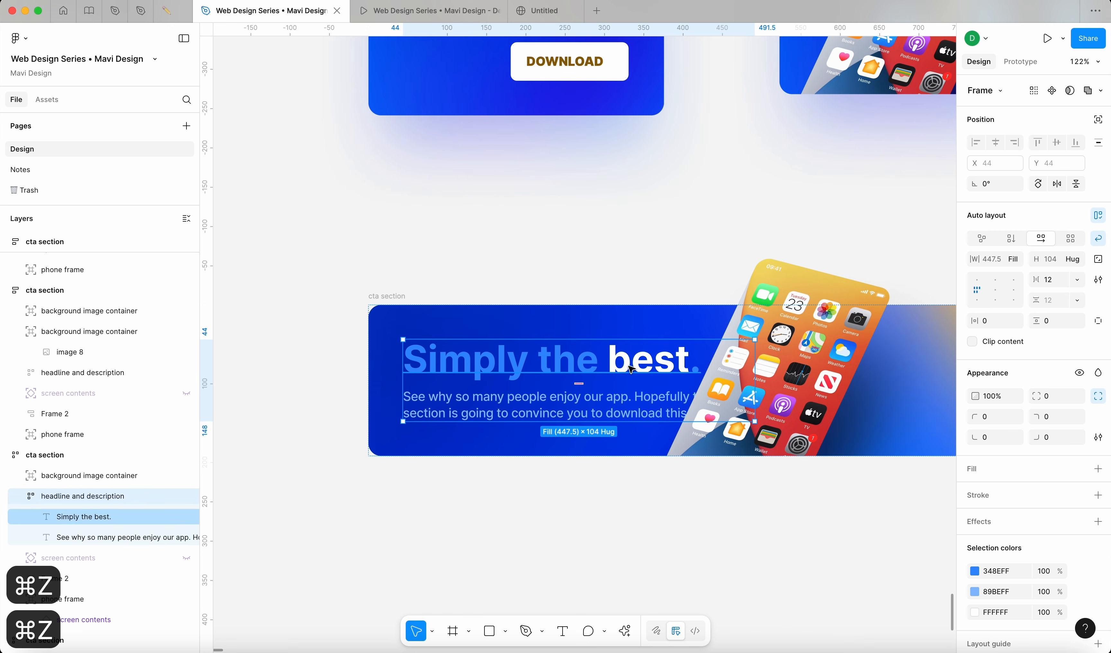
Step: Reduce the font size of the copied banner's headline and compare it with the original wide banner's headline
{"action": "left_click", "coordinate": [1050, 394]}
{"action": "key", "text": "shift+Down"}
{"action": "key", "text": "shift+Down"}
{"action": "key", "text": "shift+Up"}
{"action": "key", "text": "Down"}
{"action": "left_click", "coordinate": [524, 393]}
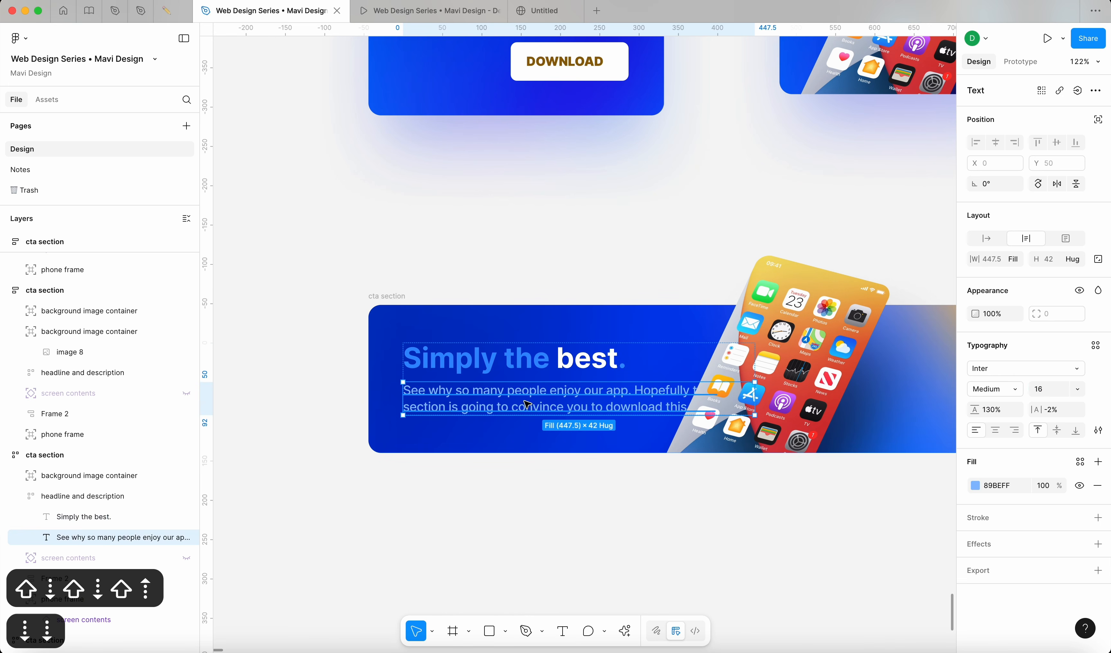
{"action": "scroll", "coordinate": [524, 393], "scroll_direction": "down", "scroll_amount": 5}
{"action": "scroll", "coordinate": [529, 327], "scroll_direction": "up", "scroll_amount": 2}
{"action": "scroll", "coordinate": [573, 133], "scroll_direction": "up", "scroll_amount": 4}
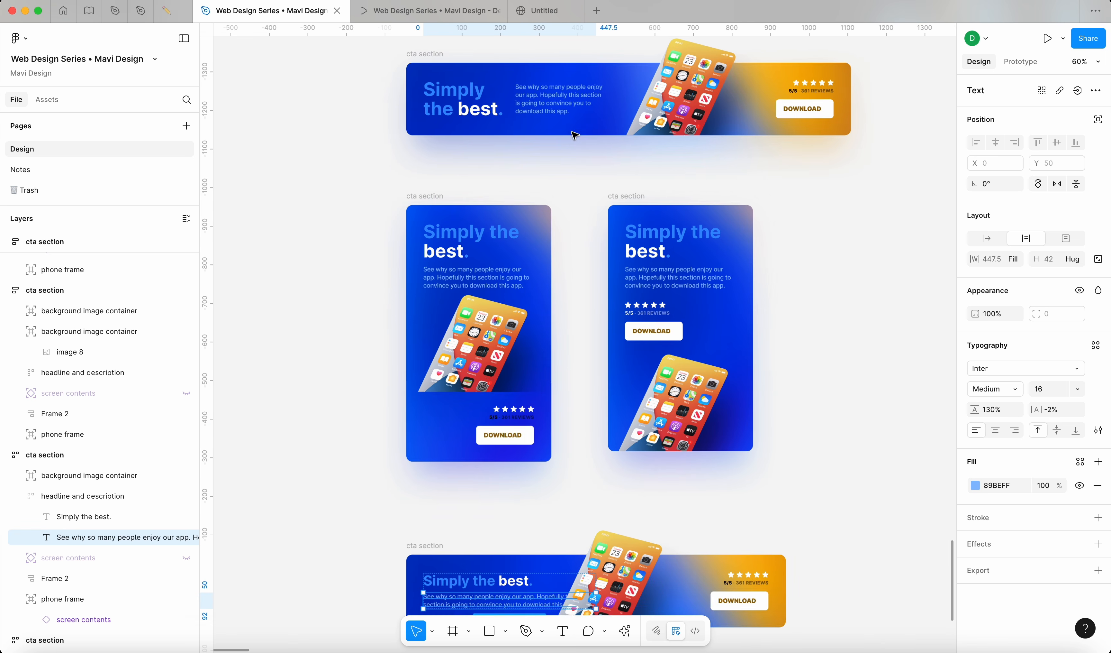
{"action": "left_click", "coordinate": [455, 112], "text": "super"}
{"action": "scroll", "coordinate": [469, 409], "scroll_direction": "down", "scroll_amount": 3}
{"action": "scroll", "coordinate": [471, 412], "scroll_direction": "down", "scroll_amount": 2}
Step: Try turning off wrapping for the copied banner's headline and description auto layout, and undo it
{"action": "left_click", "coordinate": [494, 471]}
{"action": "scroll", "coordinate": [494, 471], "scroll_direction": "up", "scroll_amount": 4}
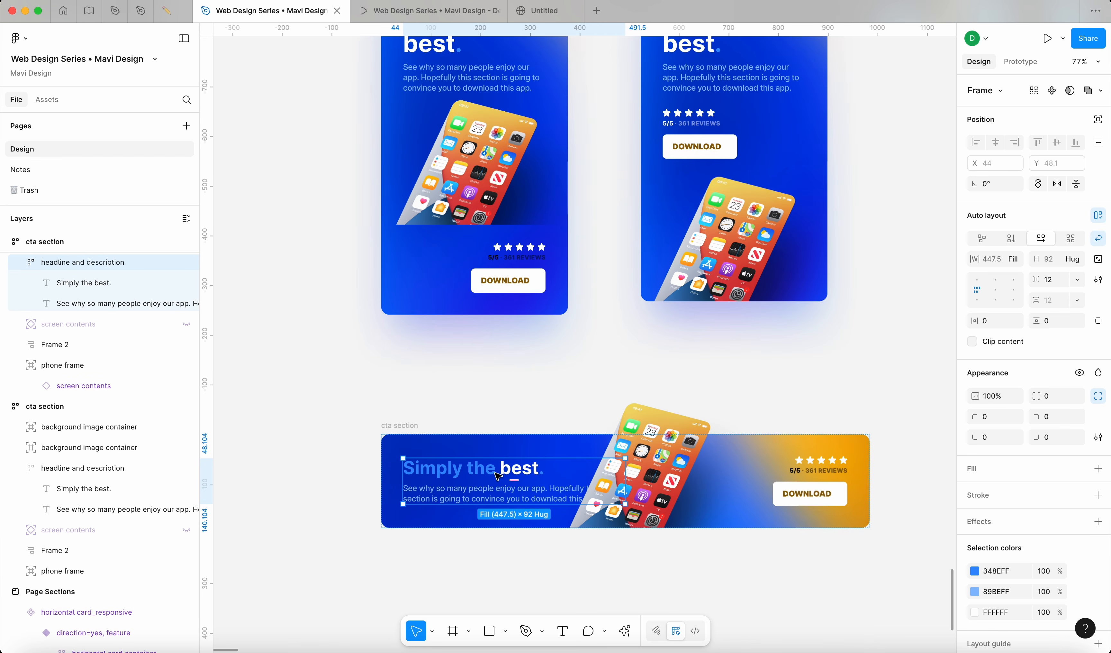
{"action": "scroll", "coordinate": [496, 473], "scroll_direction": "up", "scroll_amount": 3}
{"action": "scroll", "coordinate": [495, 471], "scroll_direction": "down", "scroll_amount": 5}
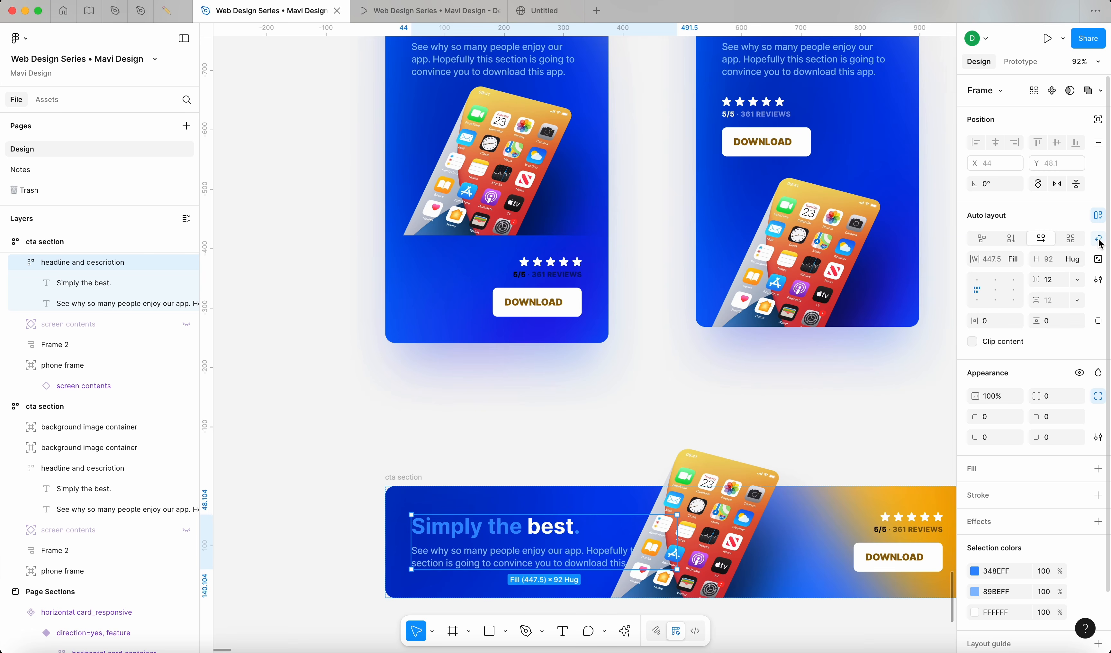
{"action": "left_click", "coordinate": [1099, 238]}
{"action": "scroll", "coordinate": [506, 431], "scroll_direction": "down", "scroll_amount": 5}
{"action": "left_click", "coordinate": [504, 428]}
{"action": "left_click", "coordinate": [532, 486]}
{"action": "scroll", "coordinate": [527, 489], "scroll_direction": "up", "scroll_amount": 5}
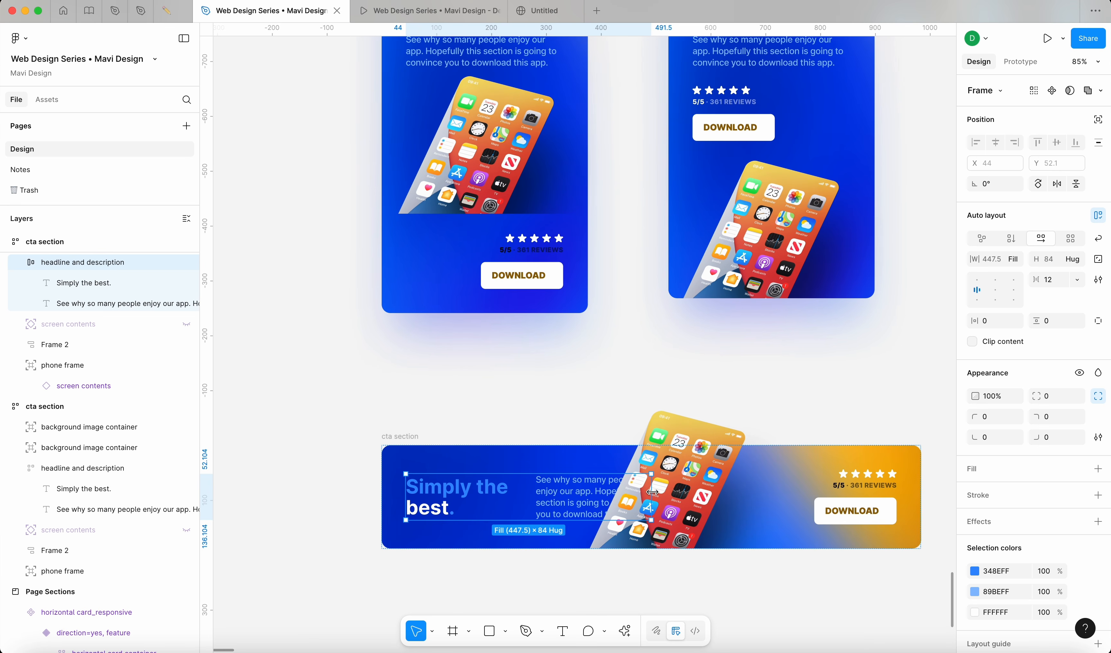
{"action": "key", "text": "super+z"}
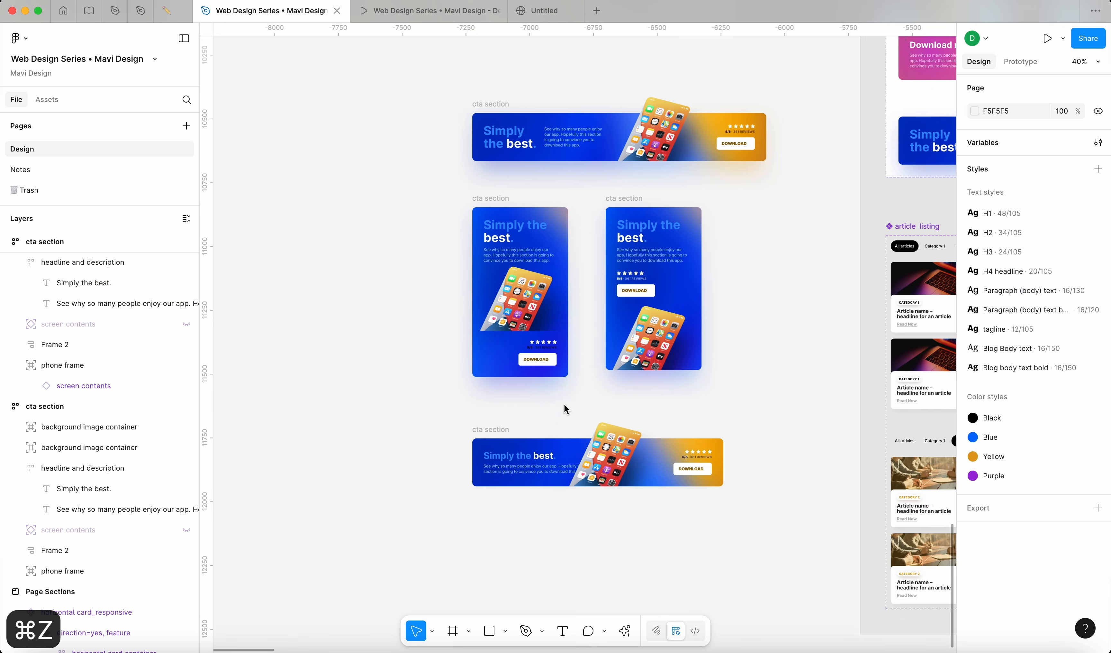
Step: Narrow the copied banner's headline and description frame to a fixed width of about 320
{"action": "scroll", "coordinate": [565, 405], "scroll_direction": "up", "scroll_amount": 1}
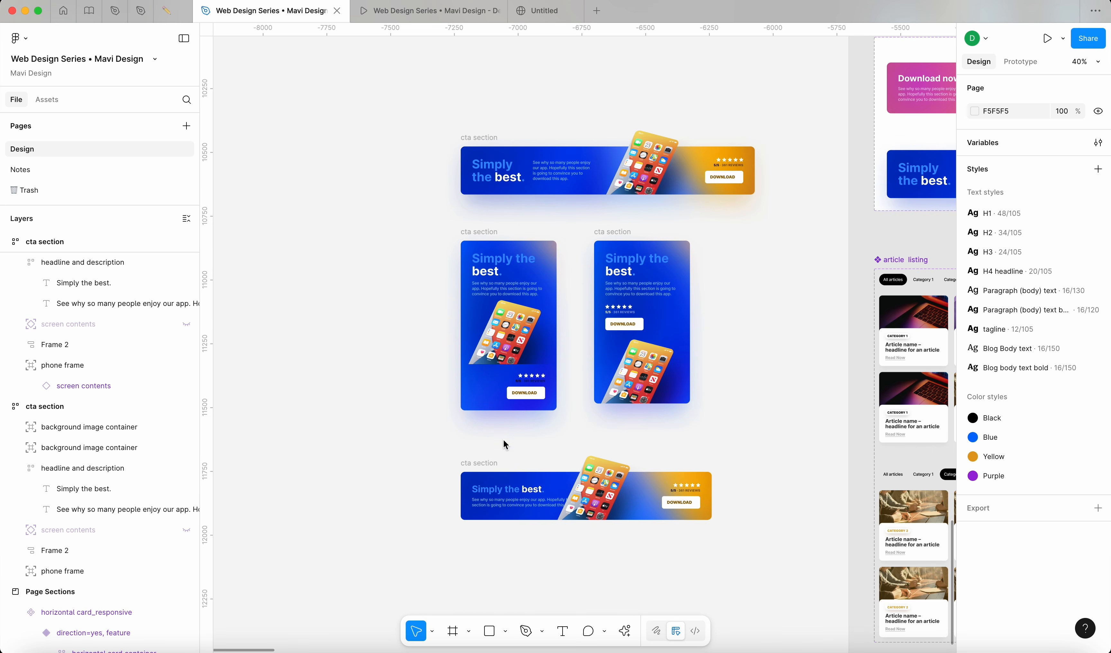
{"action": "left_click", "coordinate": [517, 492]}
{"action": "scroll", "coordinate": [517, 493], "scroll_direction": "up", "scroll_amount": 5}
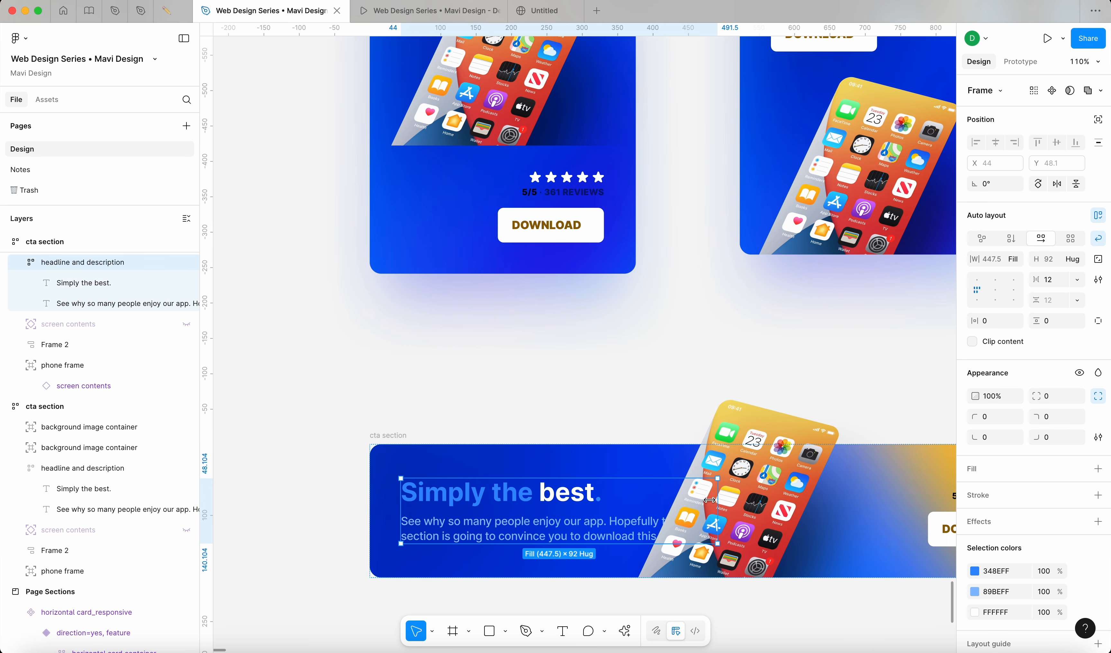
{"action": "left_click_drag", "start_coordinate": [718, 510], "coordinate": [641, 505]}
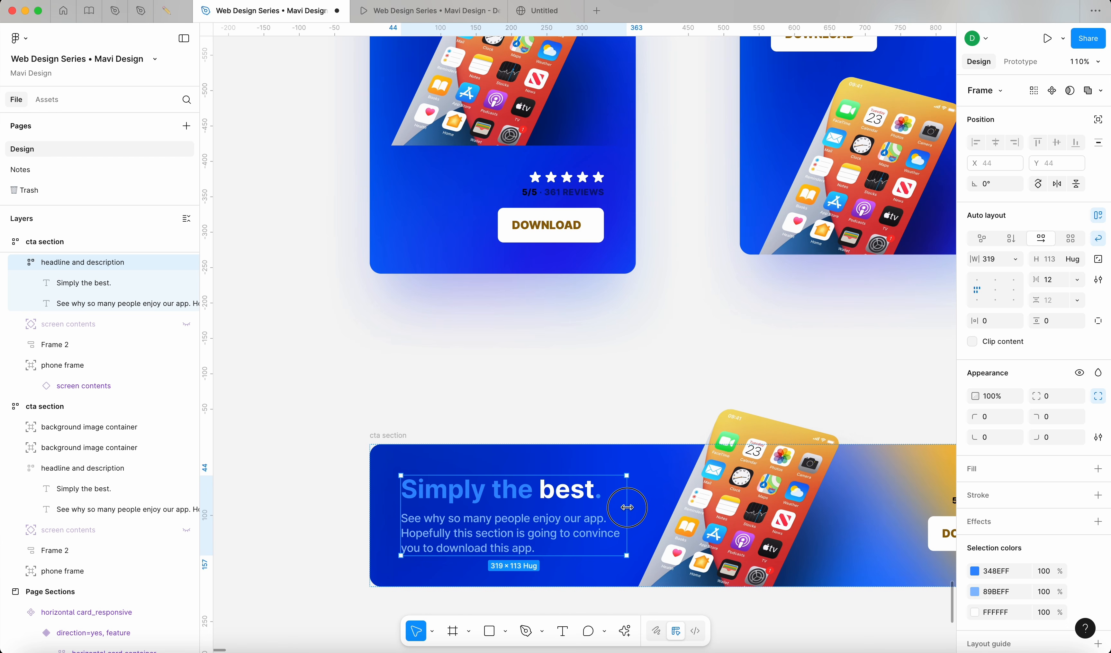
{"action": "left_click", "coordinate": [607, 423]}
{"action": "scroll", "coordinate": [607, 424], "scroll_direction": "down", "scroll_amount": 4}
{"action": "scroll", "coordinate": [606, 422], "scroll_direction": "right", "scroll_amount": 3}
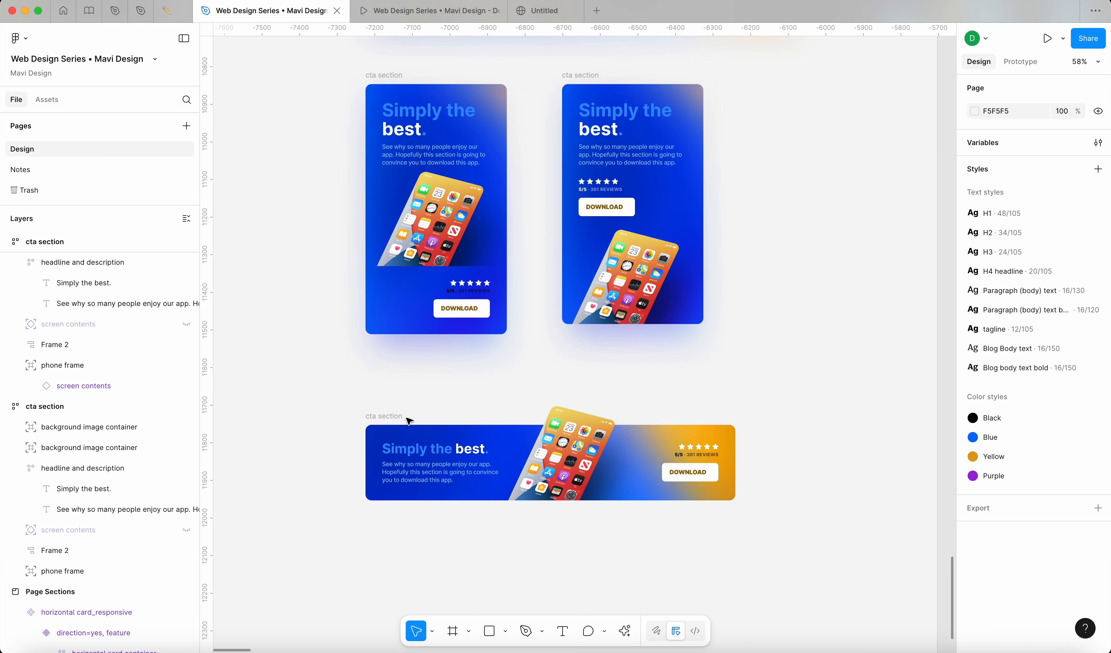
Step: Try shrinking the copied cta section banner to about 408 × 609, and undo the resizing
{"action": "left_click", "coordinate": [396, 418]}
{"action": "scroll", "coordinate": [397, 420], "scroll_direction": "down", "scroll_amount": 3}
{"action": "scroll", "coordinate": [398, 421], "scroll_direction": "down", "scroll_amount": 2}
{"action": "scroll", "coordinate": [398, 422], "scroll_direction": "right", "scroll_amount": 1}
{"action": "left_click_drag", "start_coordinate": [706, 332], "coordinate": [496, 479]}
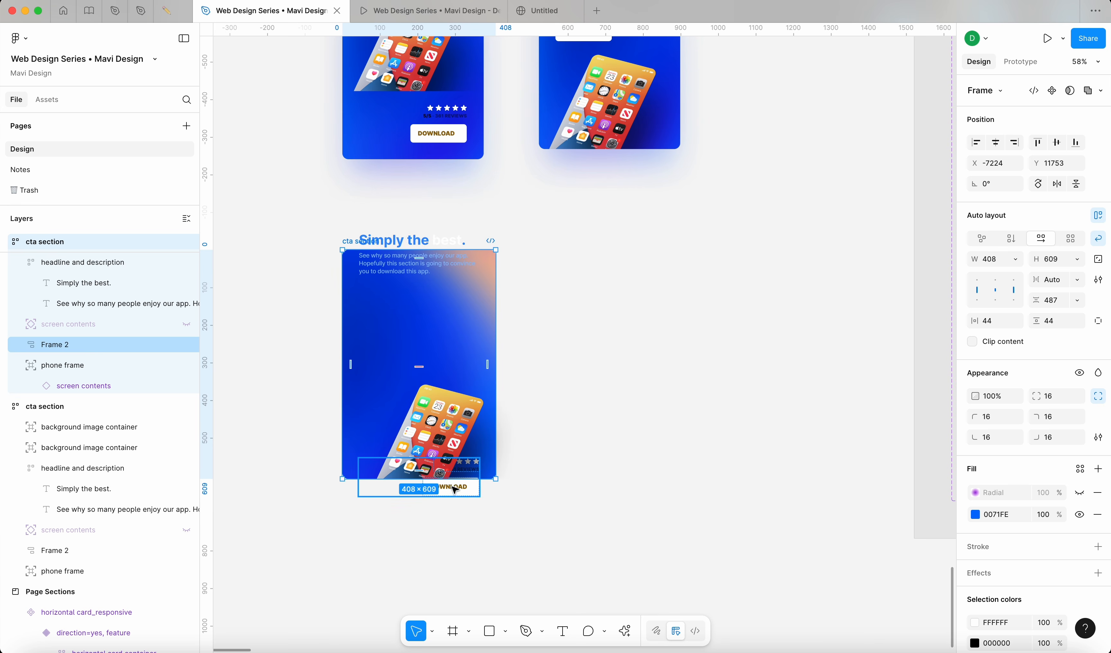
{"action": "key", "text": "super+z"}
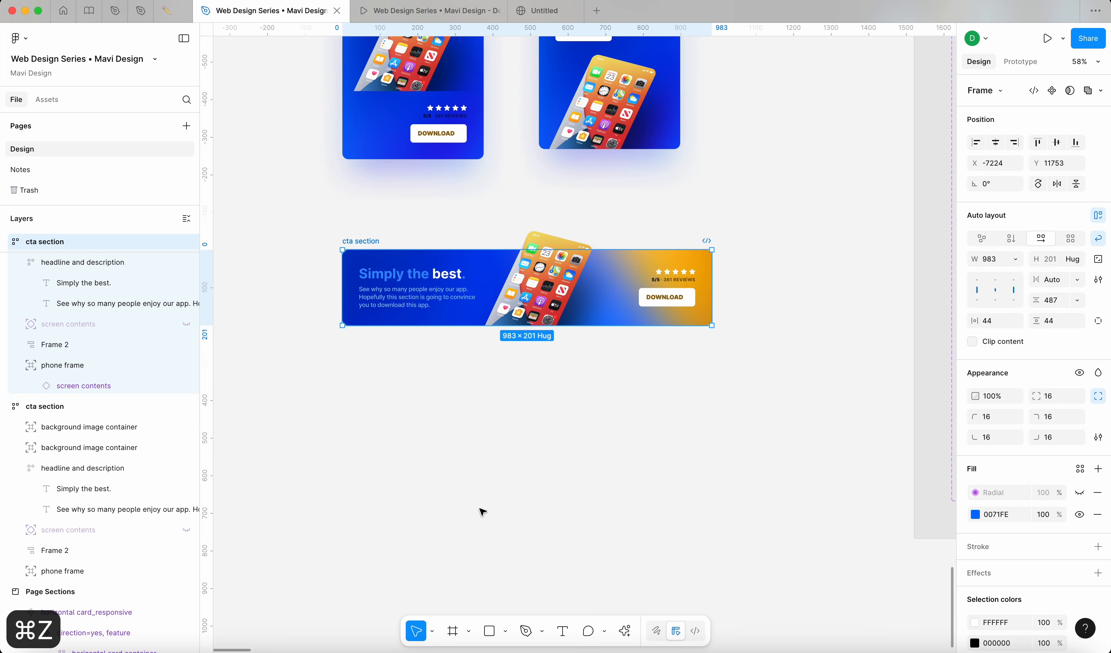
Step: Set the font size of the copied wide banner's "Simply the best." headline to 40
{"action": "left_click", "coordinate": [770, 400]}
{"action": "scroll", "coordinate": [499, 241], "scroll_direction": "up", "scroll_amount": 5}
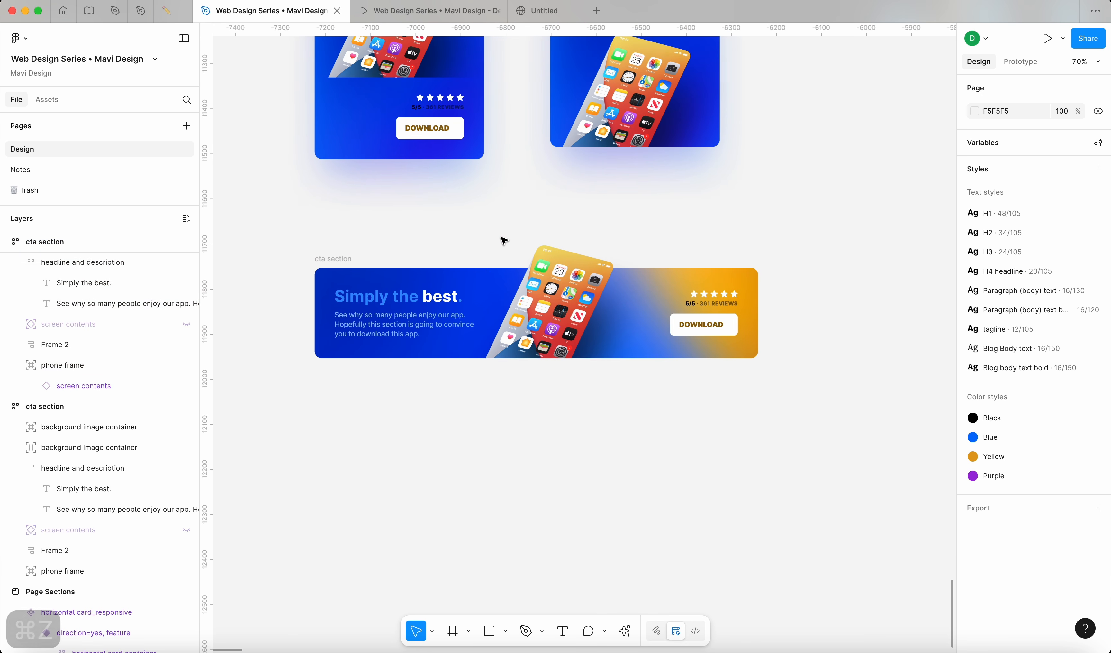
{"action": "double_click", "coordinate": [398, 296]}
{"action": "left_click", "coordinate": [1046, 389]}
{"action": "key", "text": "Up"}
{"action": "key", "text": "Up"}
{"action": "key", "text": "Up"}
{"action": "key", "text": "Up"}
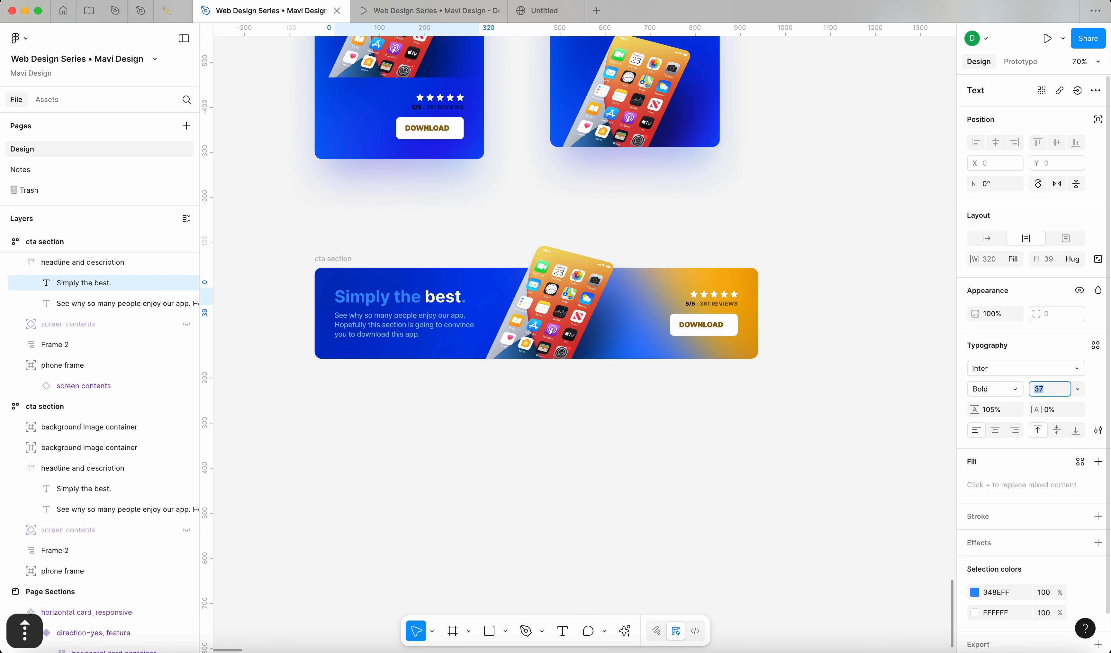
{"action": "key", "text": "Up"}
{"action": "key", "text": "Up"}
{"action": "key", "text": "Down"}
{"action": "key", "text": "Down"}
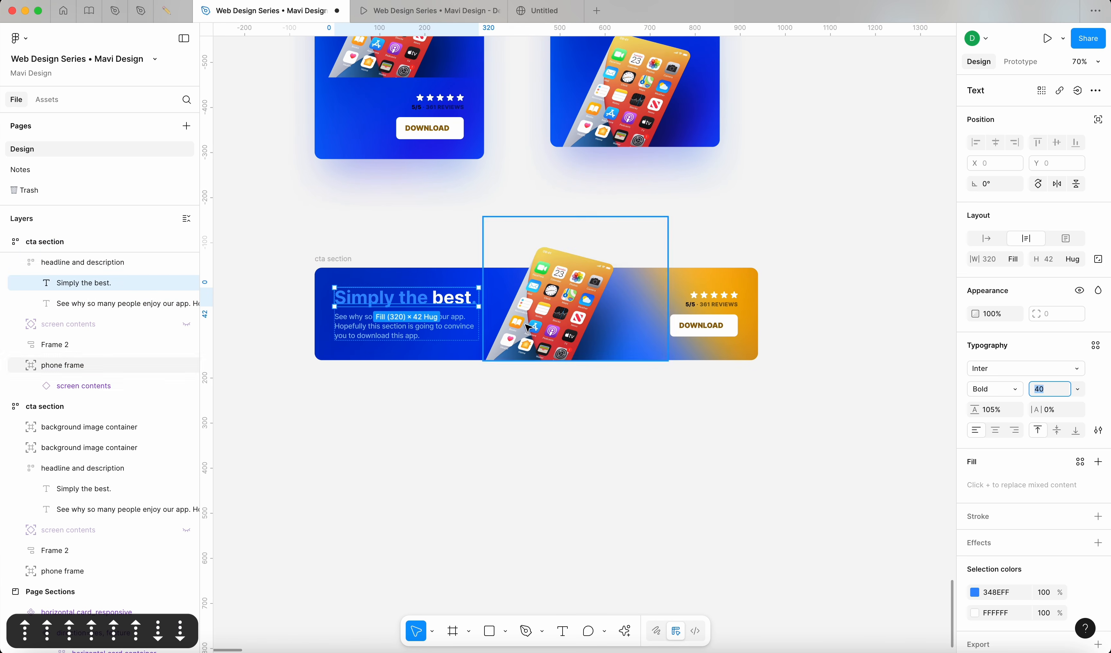
{"action": "left_click", "coordinate": [360, 223]}
Step: Compare the alignment of the wide banner's reviews and download frame with the same frame in the portrait card
{"action": "scroll", "coordinate": [702, 325], "scroll_direction": "up", "scroll_amount": 5}
{"action": "left_click", "coordinate": [702, 325]}
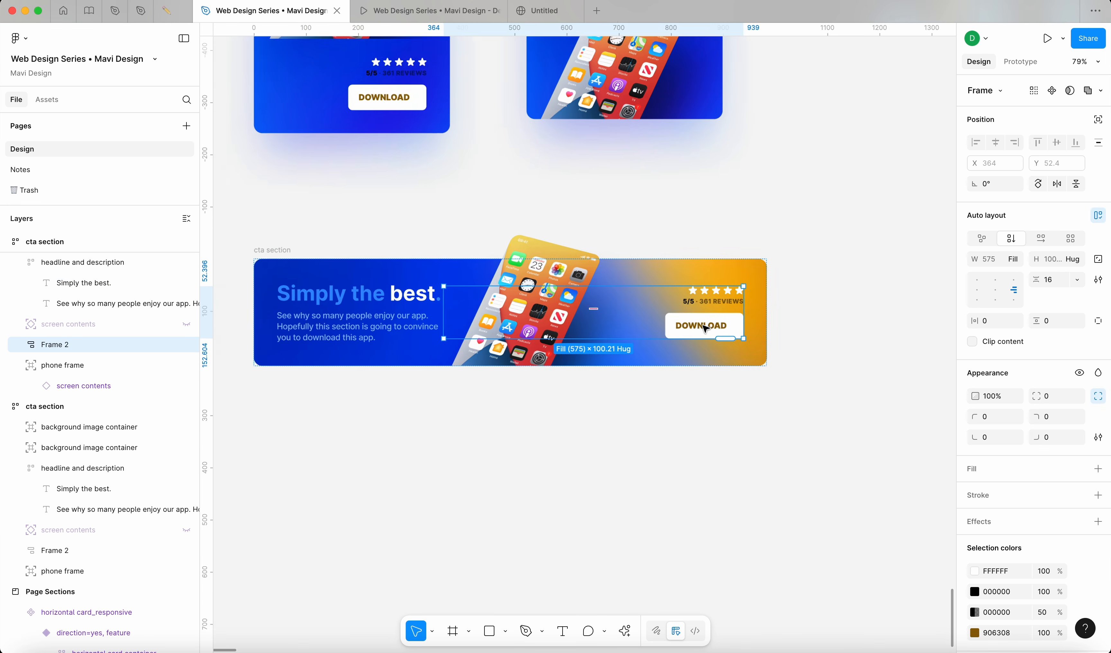
{"action": "scroll", "coordinate": [706, 328], "scroll_direction": "left", "scroll_amount": 5}
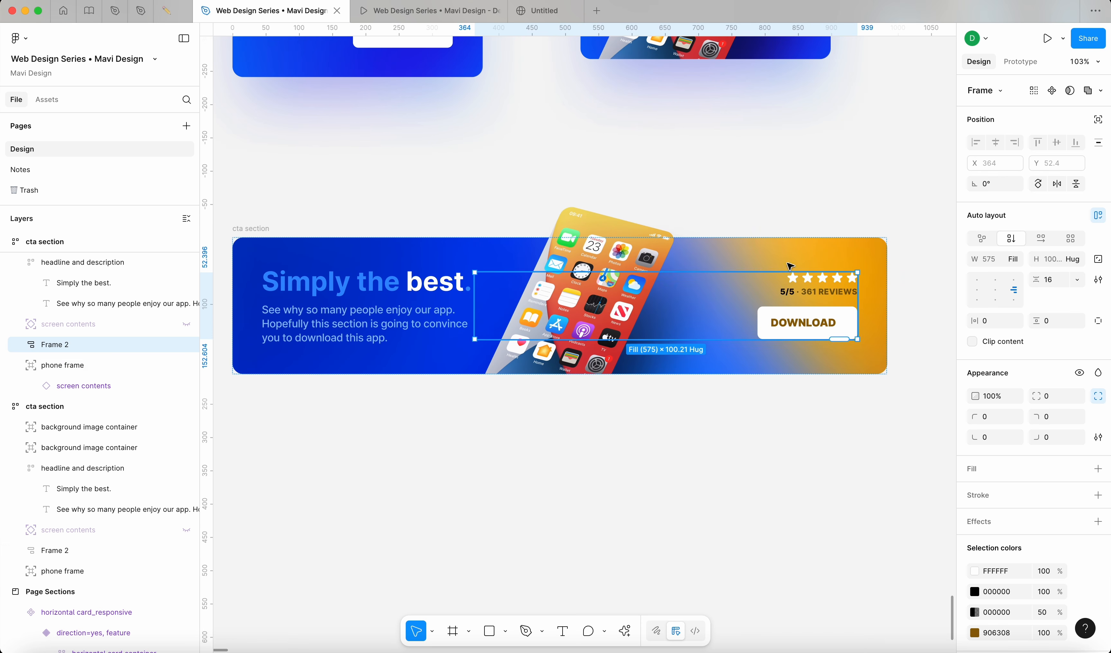
{"action": "left_click", "coordinate": [833, 194]}
{"action": "scroll", "coordinate": [833, 193], "scroll_direction": "down", "scroll_amount": 3}
{"action": "scroll", "coordinate": [832, 201], "scroll_direction": "up", "scroll_amount": 6}
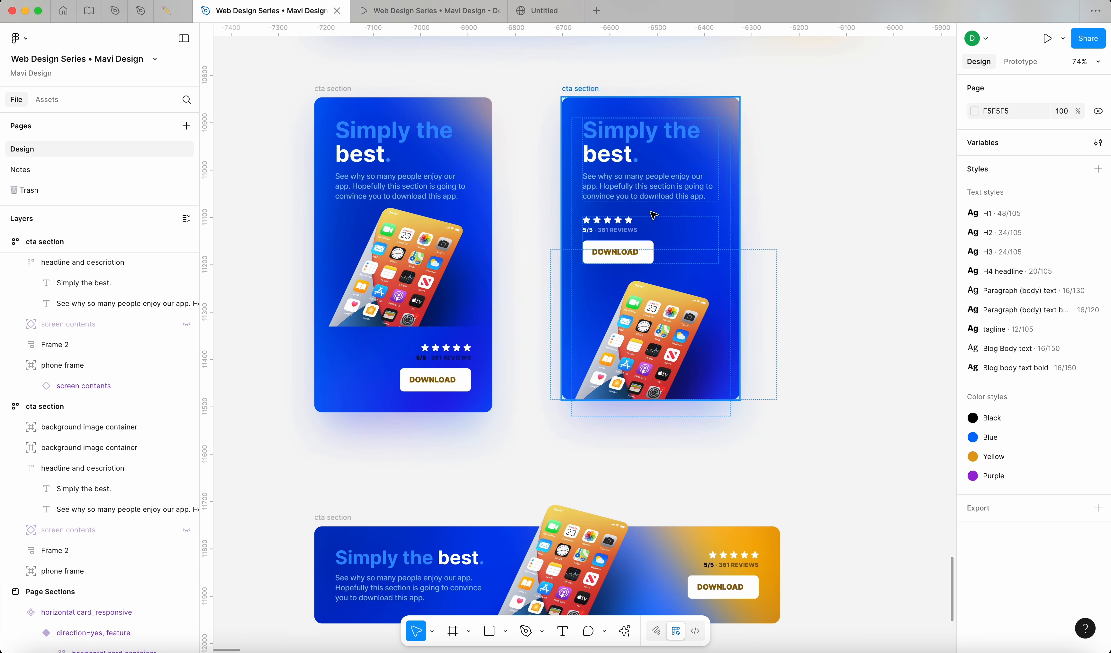
{"action": "scroll", "coordinate": [668, 211], "scroll_direction": "down", "scroll_amount": 3}
{"action": "scroll", "coordinate": [668, 212], "scroll_direction": "right", "scroll_amount": 3}
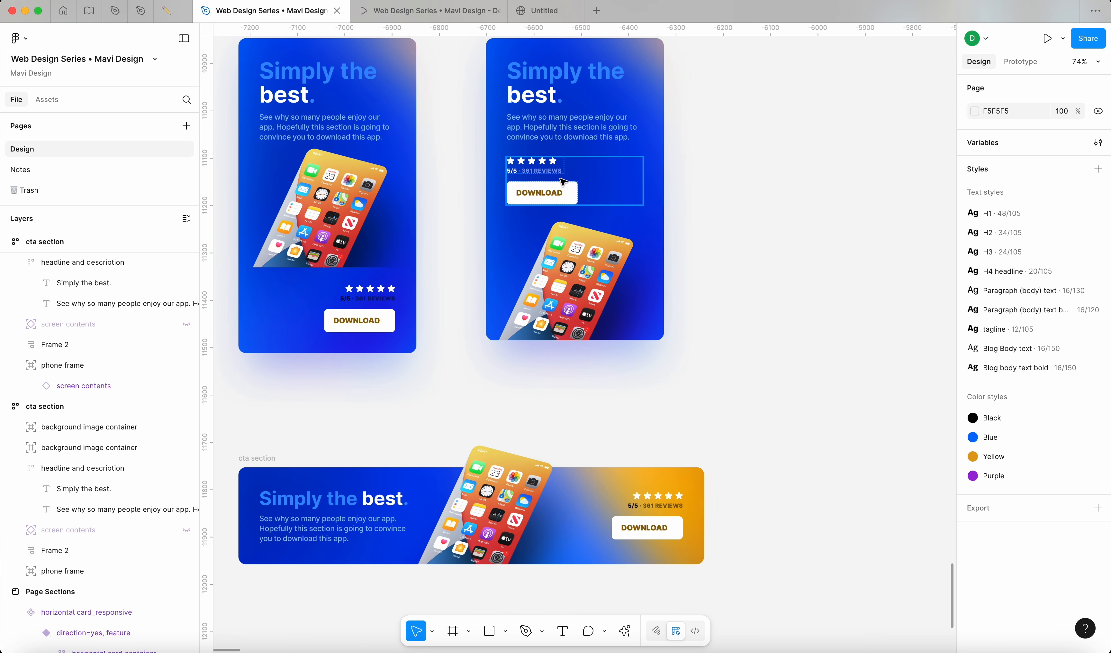
{"action": "left_click", "coordinate": [567, 186]}
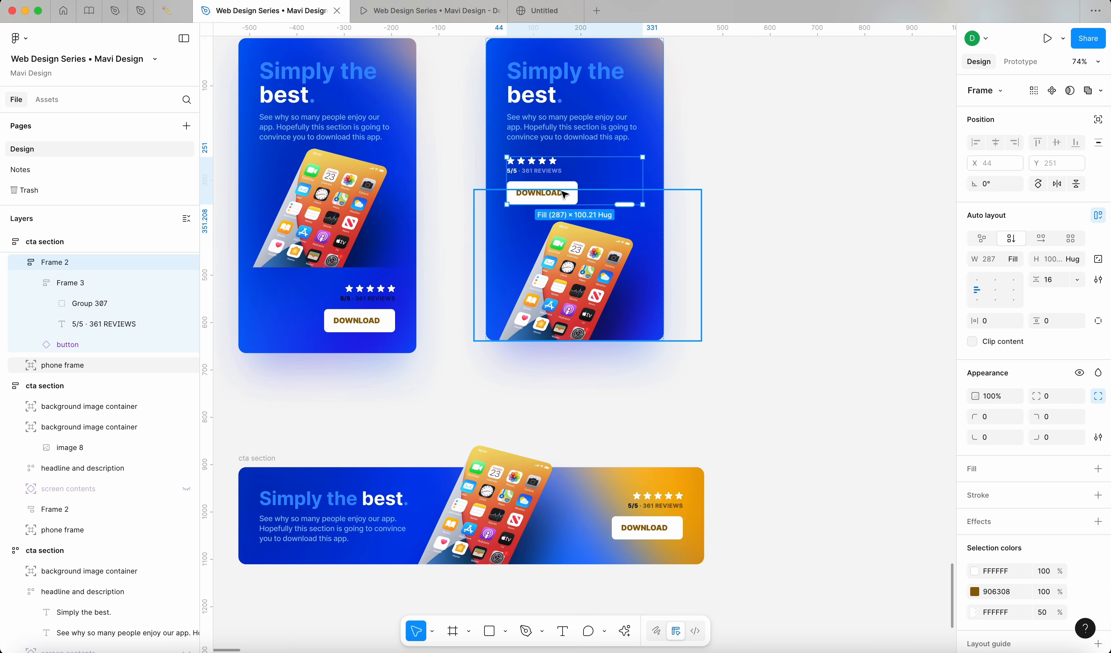
Step: Left-align the contents of the wide banner's reviews and download frame and set its width to hug contents
{"action": "left_click", "coordinate": [652, 489]}
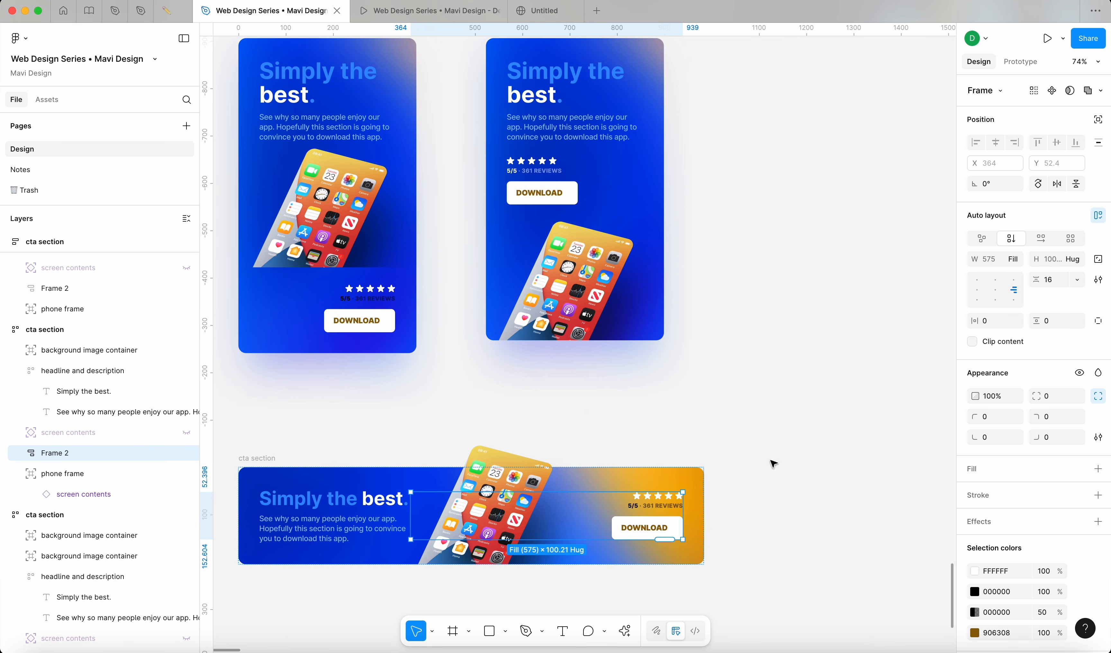
{"action": "left_click", "coordinate": [986, 291]}
{"action": "left_click", "coordinate": [1016, 260]}
{"action": "left_click", "coordinate": [1026, 244]}
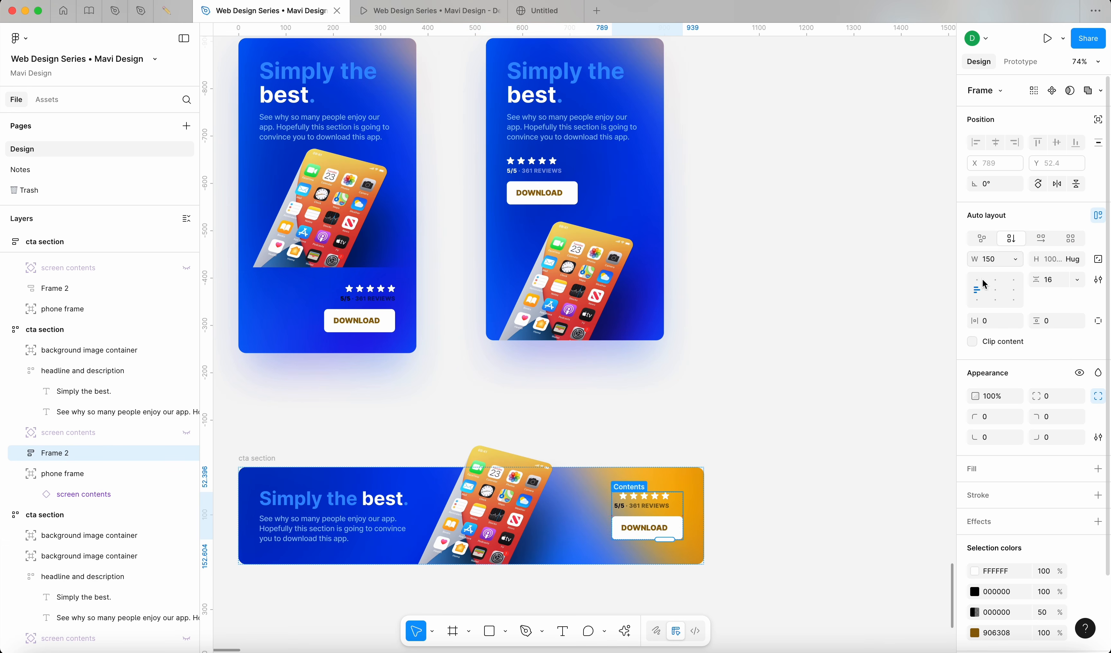
{"action": "left_click", "coordinate": [799, 467]}
Step: Left-align the stars and rating text inside the wide banner's nested reviews frame
{"action": "double_click", "coordinate": [641, 501]}
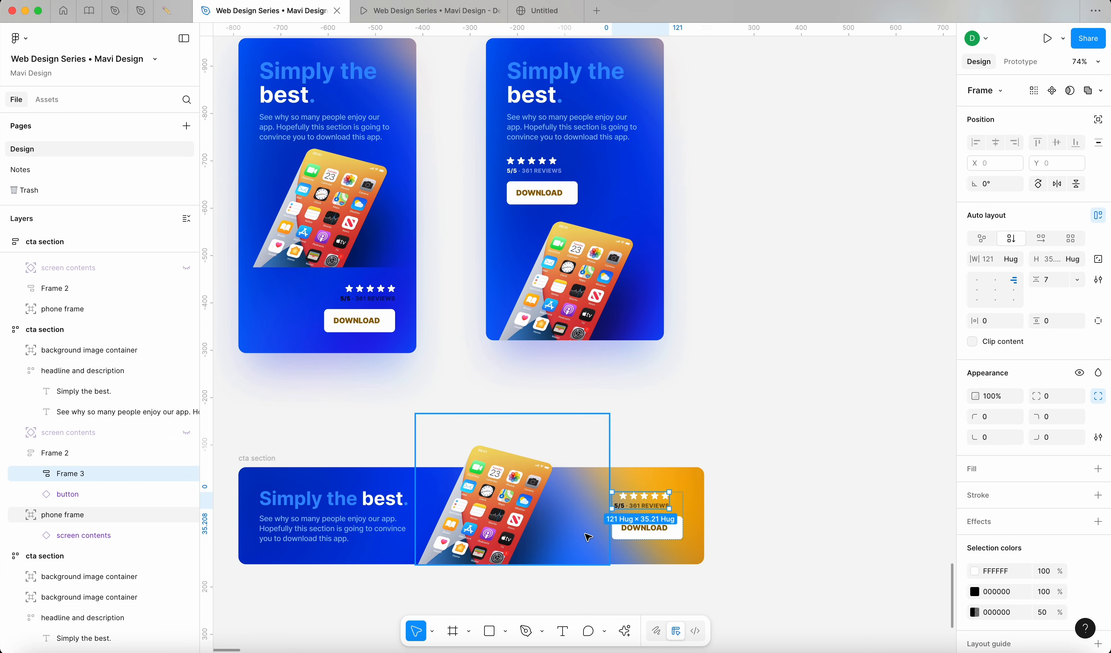
{"action": "scroll", "coordinate": [585, 538], "scroll_direction": "up", "scroll_amount": 5}
{"action": "left_click", "coordinate": [851, 320]}
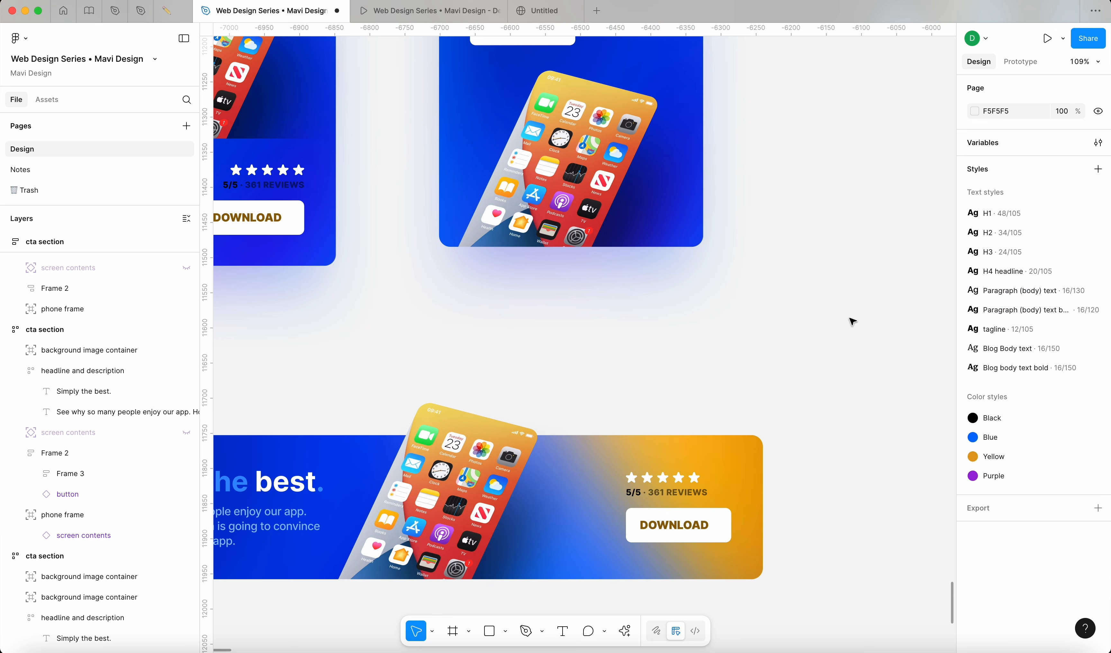
{"action": "scroll", "coordinate": [742, 258], "scroll_direction": "down", "scroll_amount": 5}
{"action": "left_click", "coordinate": [693, 453]}
{"action": "left_click", "coordinate": [791, 388]}
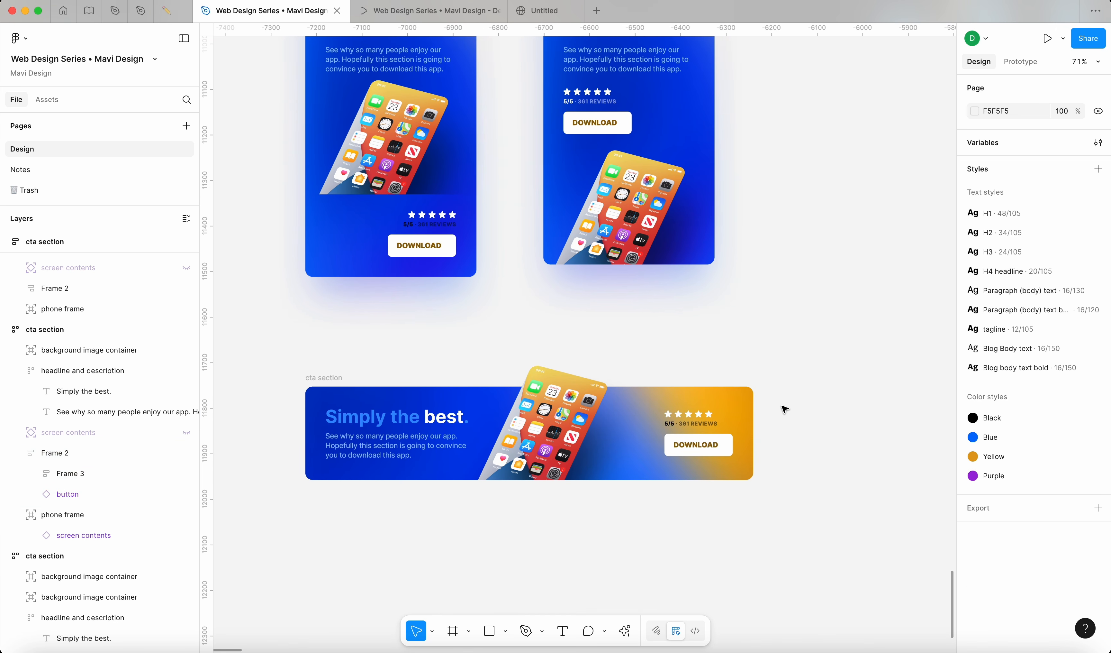
Step: Move the wide cta section banner up closer beneath the portrait cards, to about X -7214, Y 11656
{"action": "left_click", "coordinate": [675, 521]}
{"action": "left_click", "coordinate": [692, 430]}
{"action": "left_click", "coordinate": [395, 442]}
{"action": "left_click", "coordinate": [405, 371]}
{"action": "left_click_drag", "start_coordinate": [343, 377], "coordinate": [347, 333]}
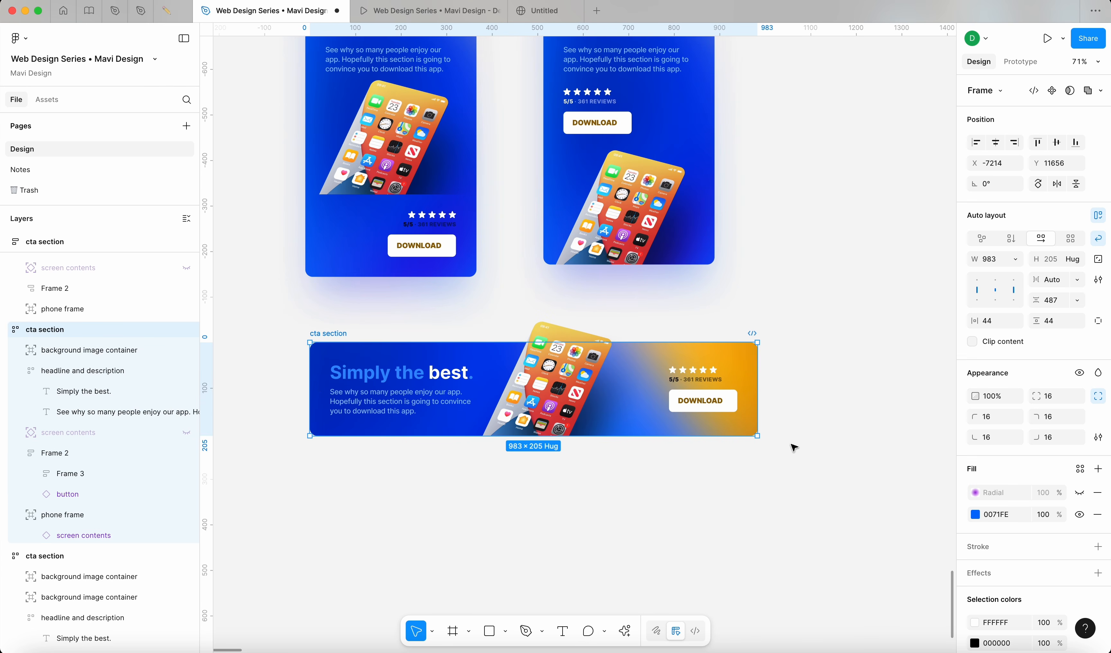
{"action": "left_click", "coordinate": [790, 446]}
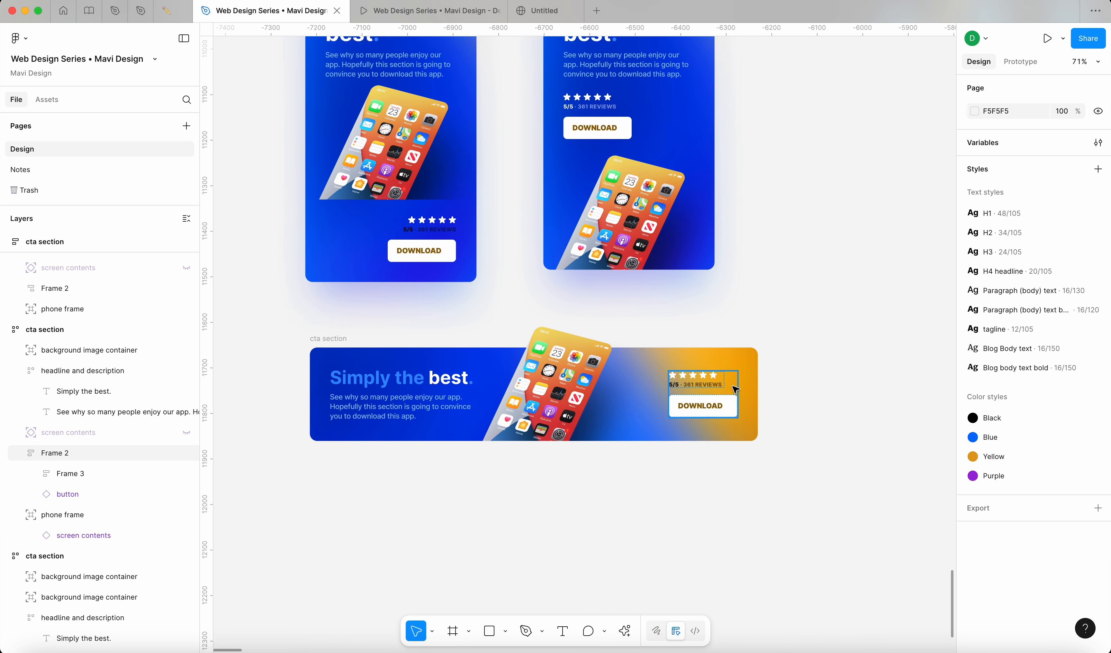
Step: Delete the hidden screen contents layer from the wide banner's cta section
{"action": "scroll", "coordinate": [566, 250], "scroll_direction": "up", "scroll_amount": 5}
{"action": "scroll", "coordinate": [645, 281], "scroll_direction": "down", "scroll_amount": 2}
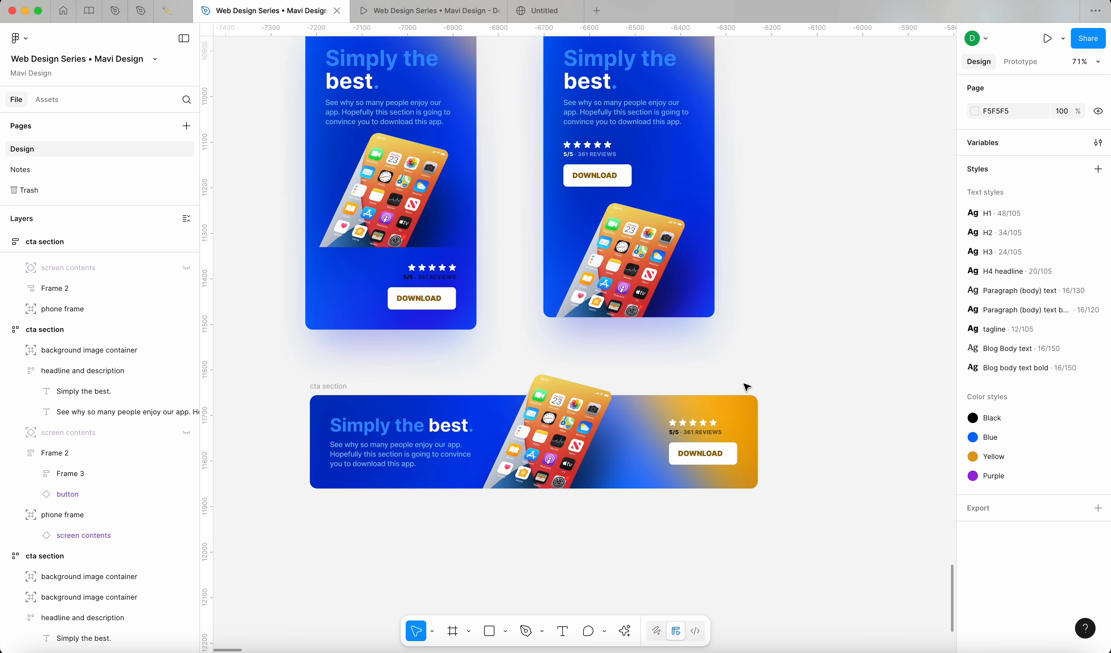
{"action": "left_click", "coordinate": [532, 415]}
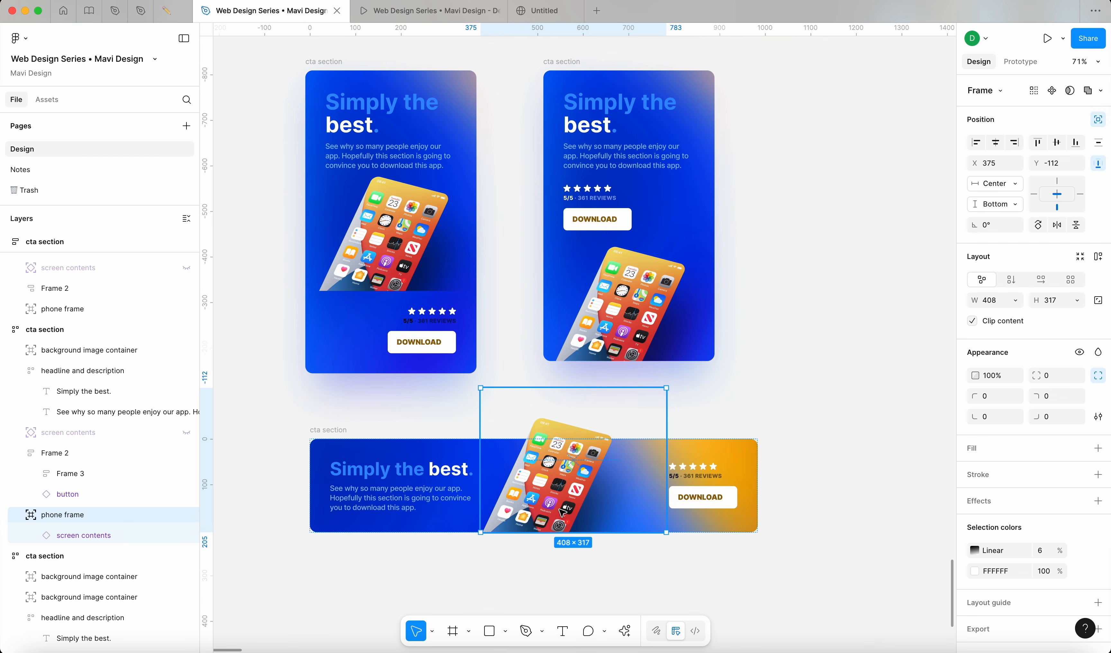
{"action": "left_click", "coordinate": [722, 500]}
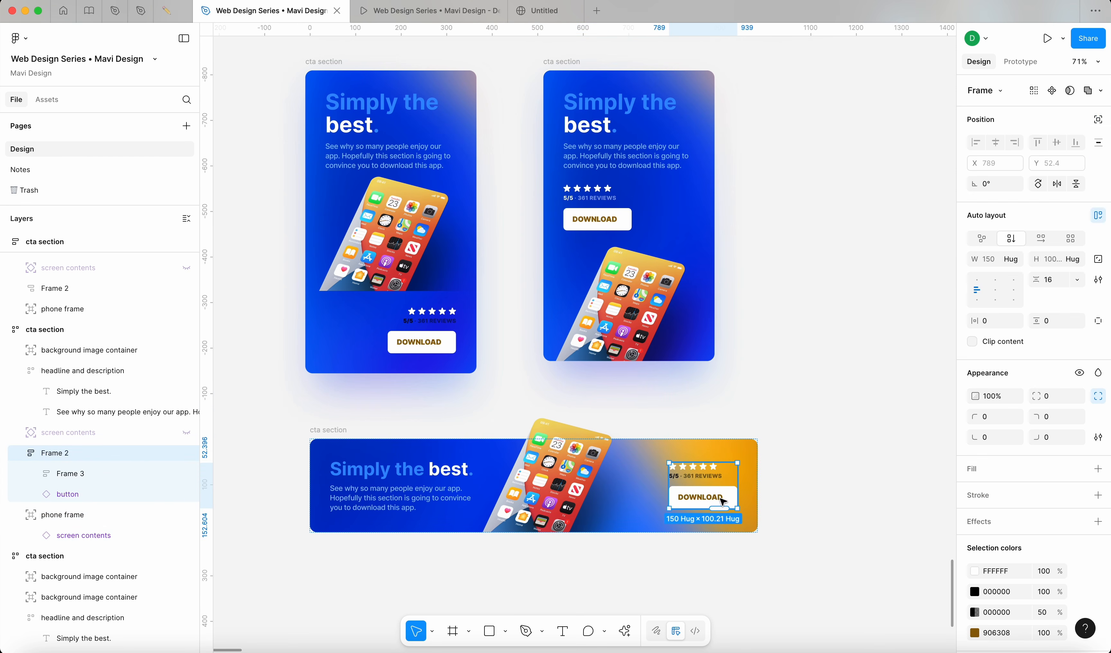
{"action": "left_click", "coordinate": [463, 472]}
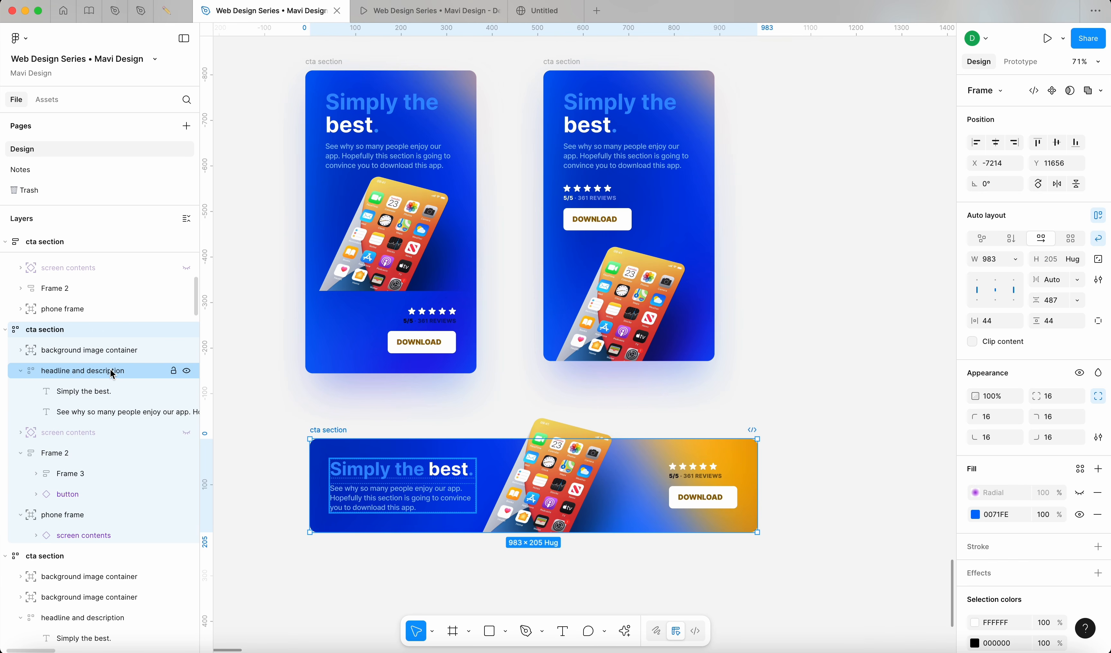
{"action": "left_click", "coordinate": [82, 433]}
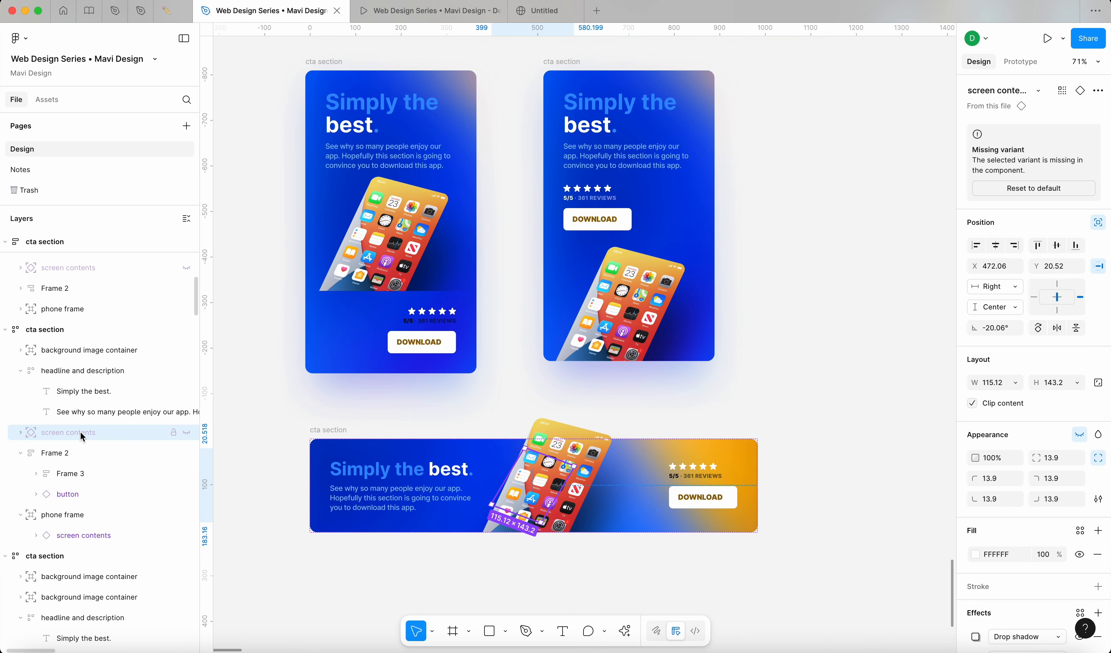
{"action": "key", "text": "BackSpace"}
Step: Examine the auto layout and position settings of the wide banner's text, reviews and phone frames
{"action": "left_click", "coordinate": [396, 468]}
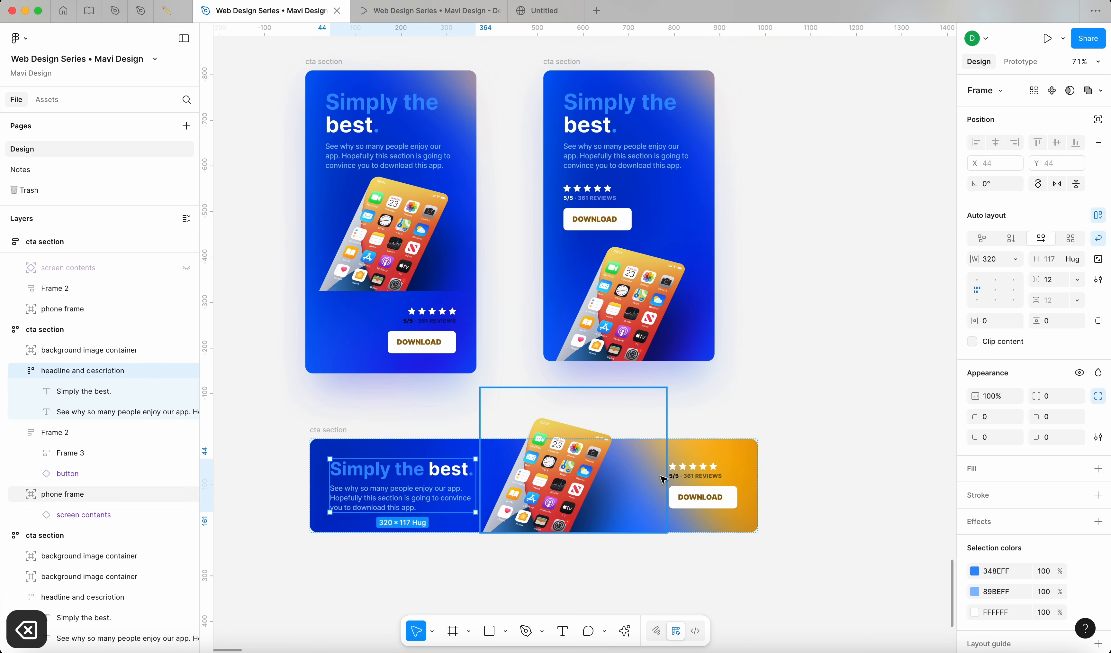
{"action": "left_click", "coordinate": [697, 481]}
{"action": "left_click", "coordinate": [430, 501]}
{"action": "left_click", "coordinate": [523, 480]}
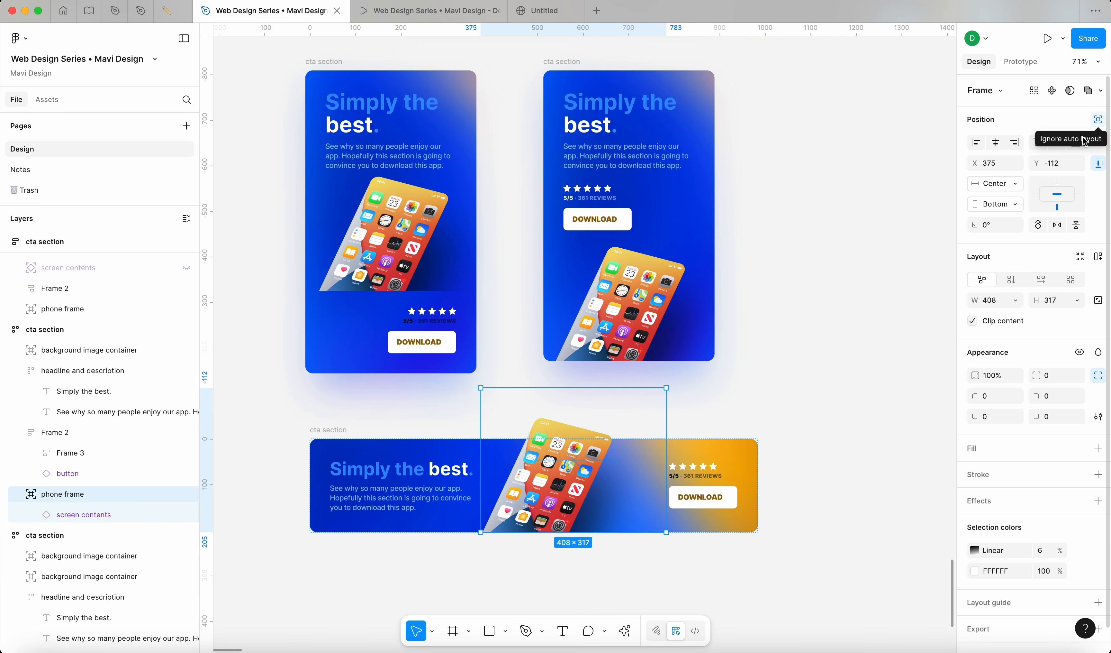
{"action": "left_click", "coordinate": [838, 472]}
Step: Set the wide banner's headline and description frame to fill the container width with a max width of 320
{"action": "left_click", "coordinate": [420, 484]}
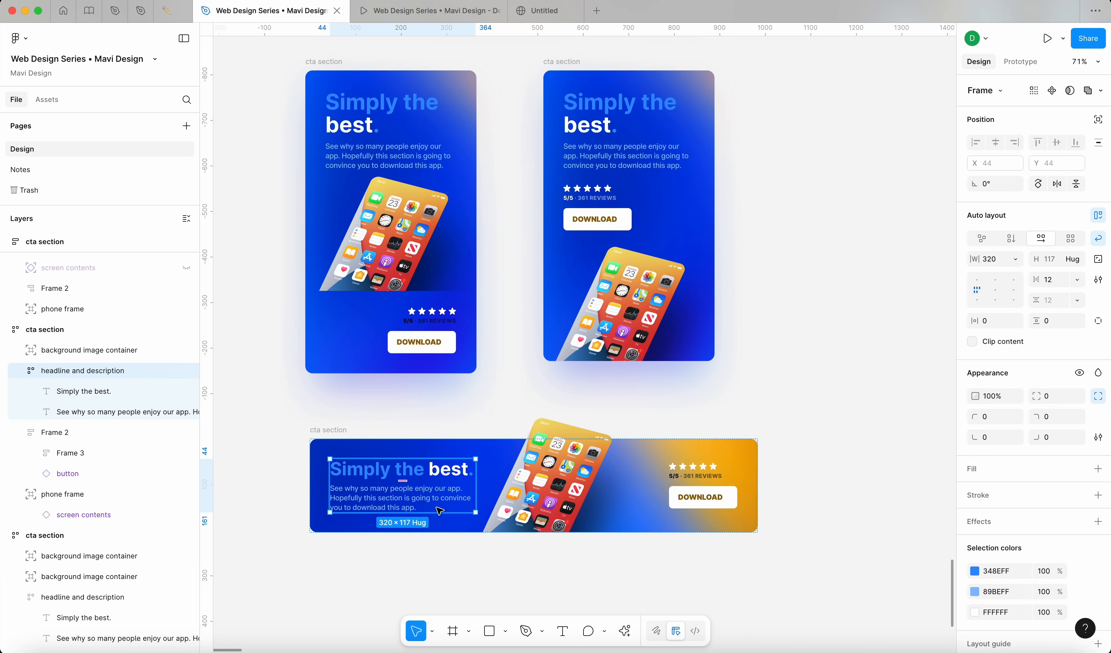
{"action": "left_click", "coordinate": [1016, 259]}
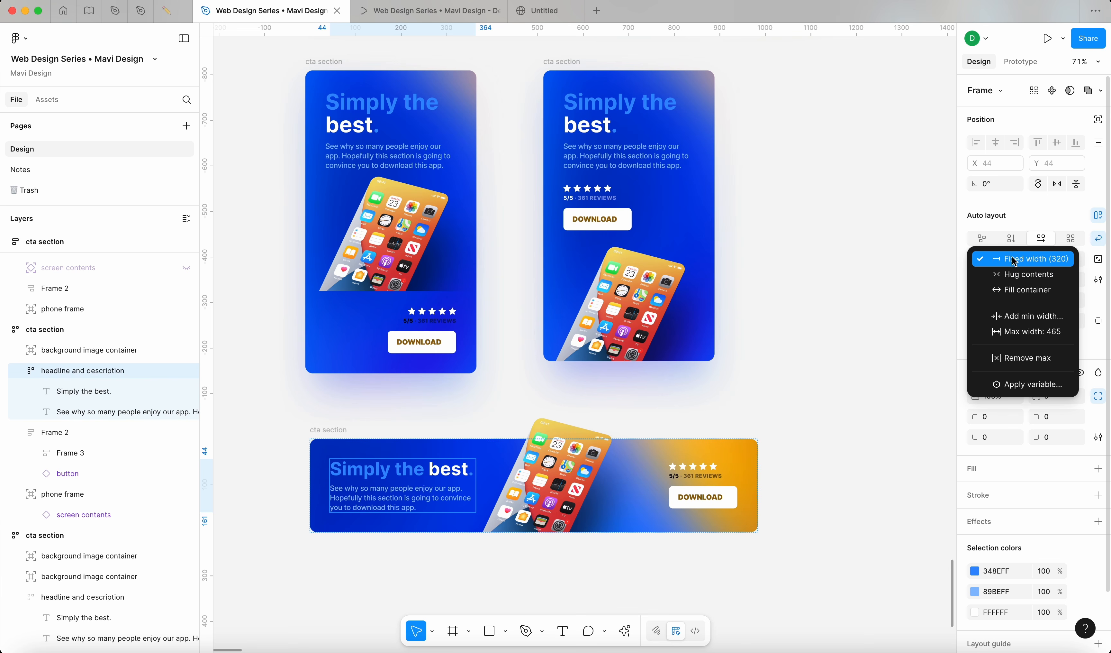
{"action": "left_click", "coordinate": [999, 287]}
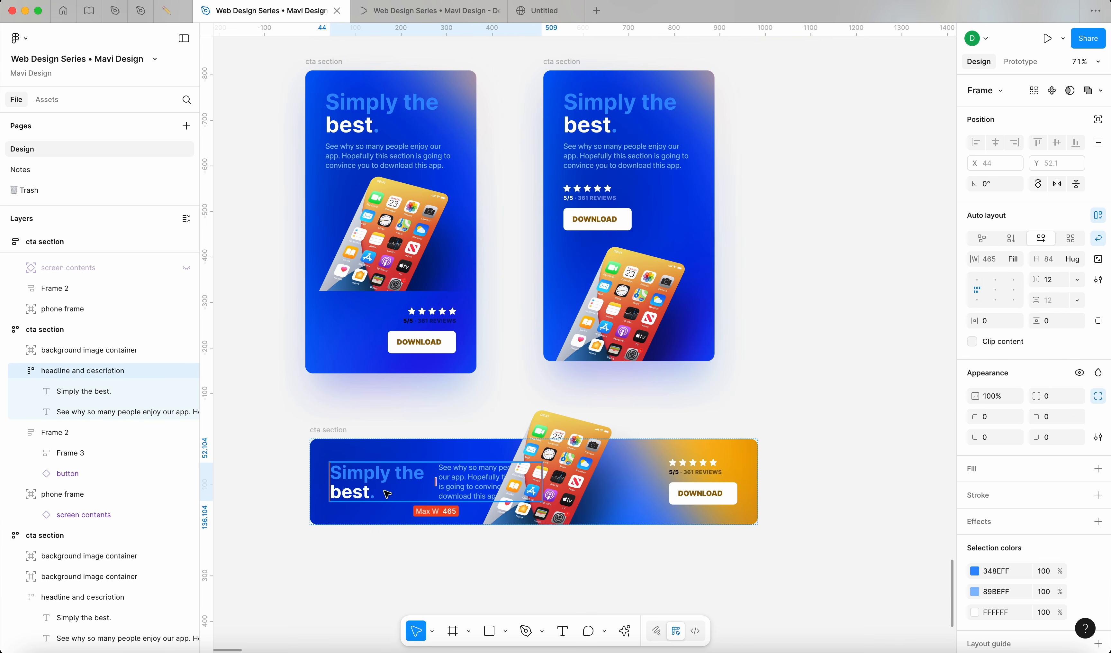
{"action": "left_click", "coordinate": [1016, 260]}
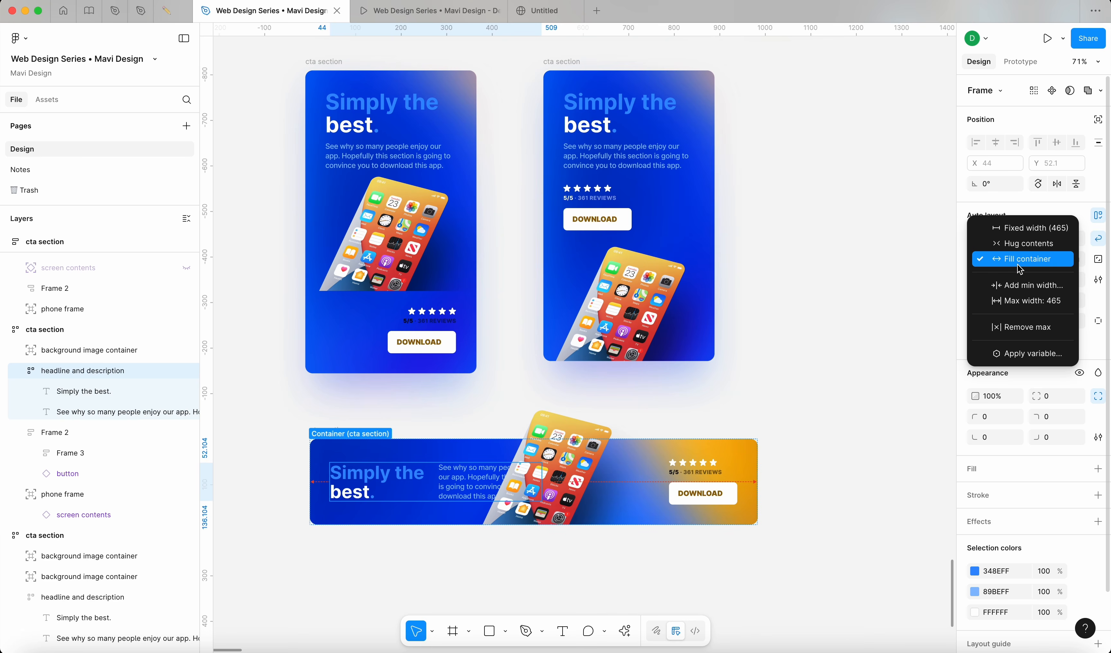
{"action": "left_click", "coordinate": [1010, 289]}
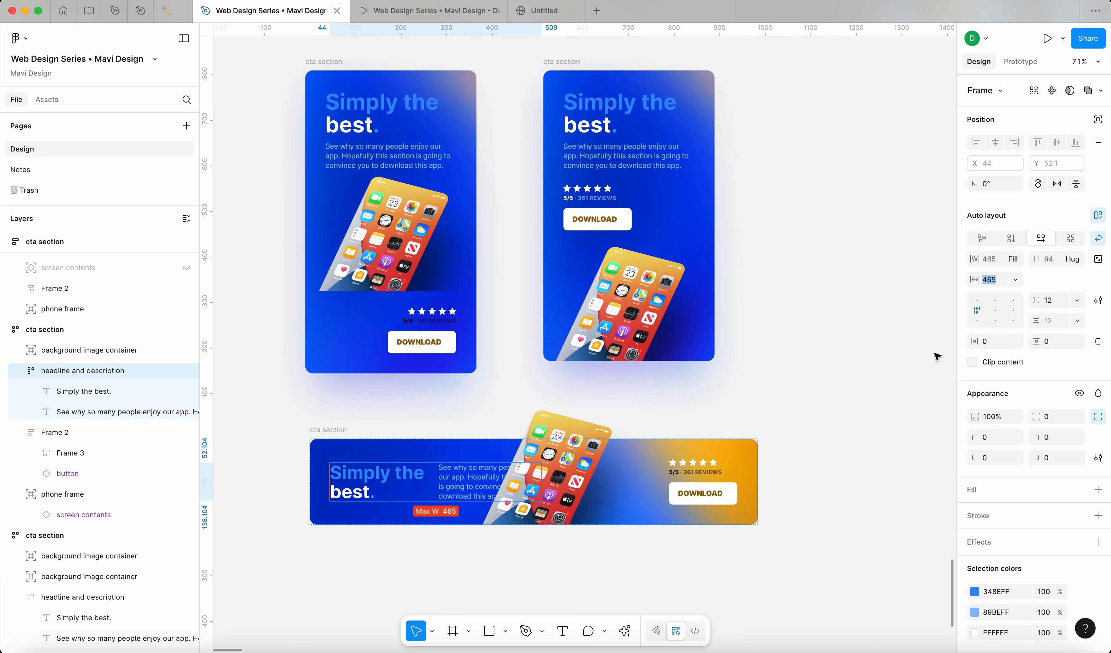
{"action": "key", "text": "Return"}
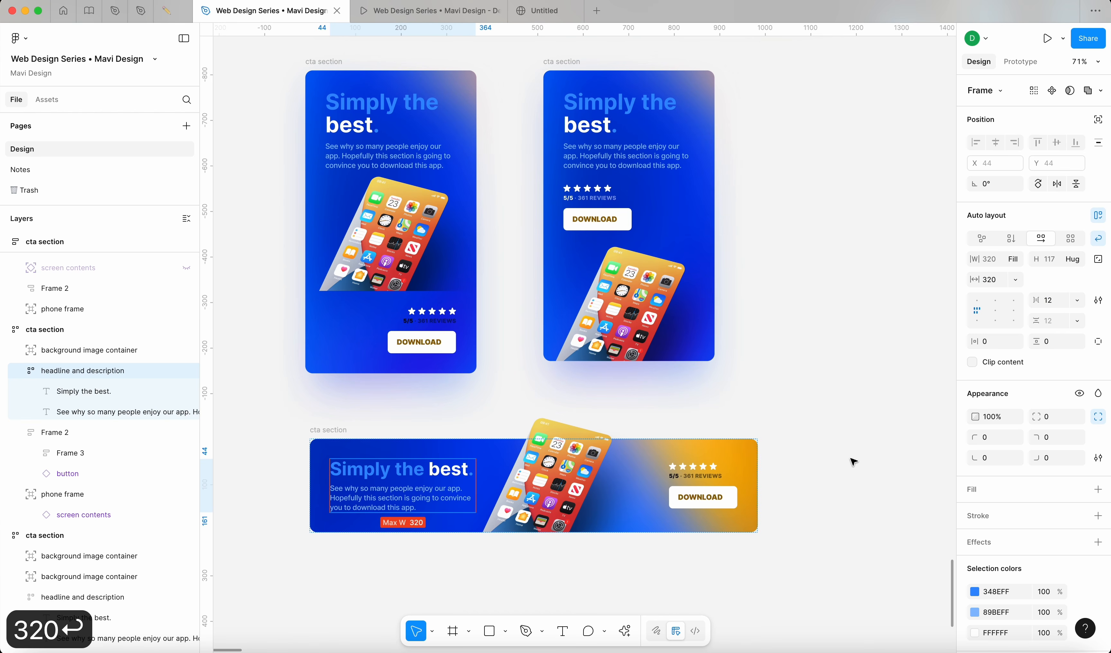
Step: Widen the wide cta section banner to about 1127 to test how its contents spread out
{"action": "left_click", "coordinate": [861, 456]}
{"action": "left_click", "coordinate": [706, 475]}
{"action": "left_click", "coordinate": [333, 437]}
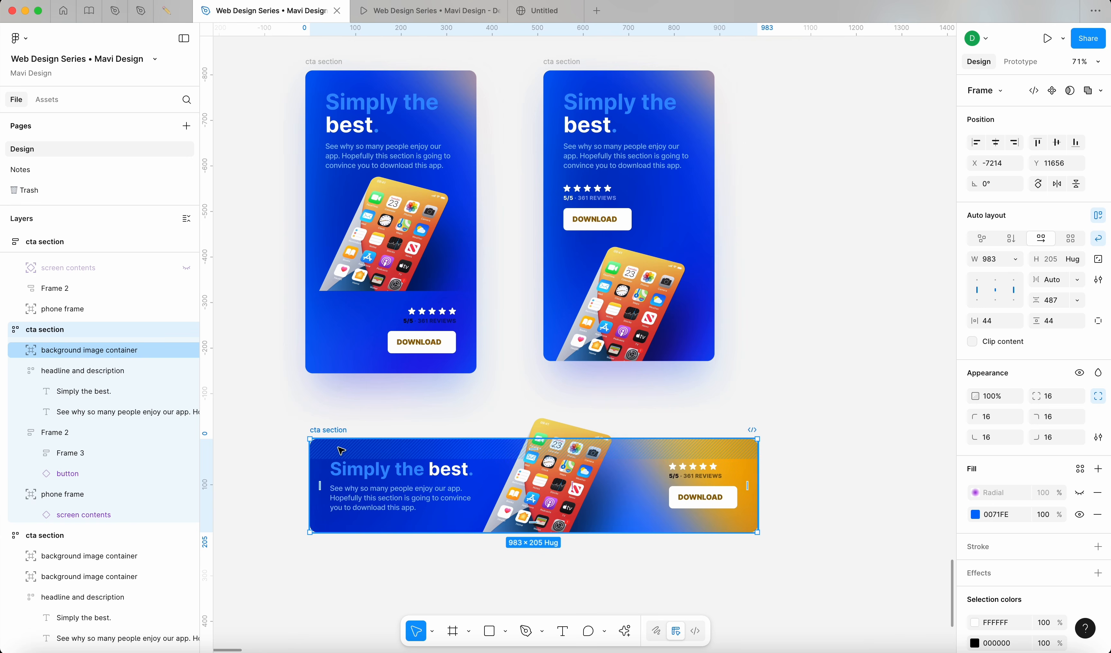
{"action": "scroll", "coordinate": [298, 428], "scroll_direction": "down", "scroll_amount": 5}
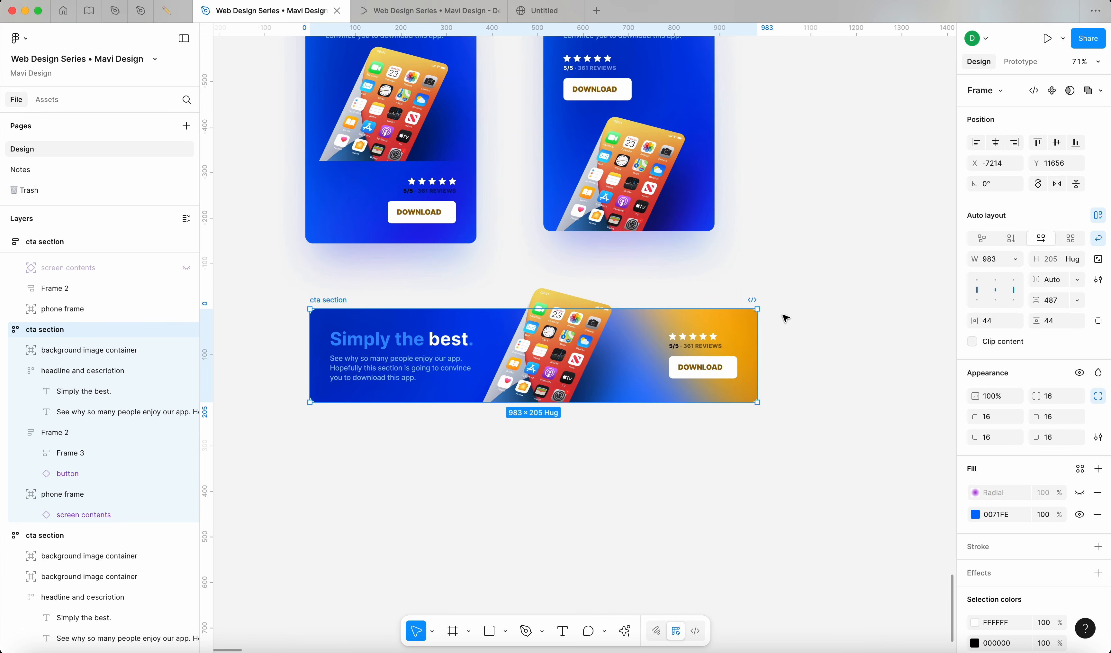
{"action": "left_click_drag", "start_coordinate": [762, 334], "coordinate": [843, 364]}
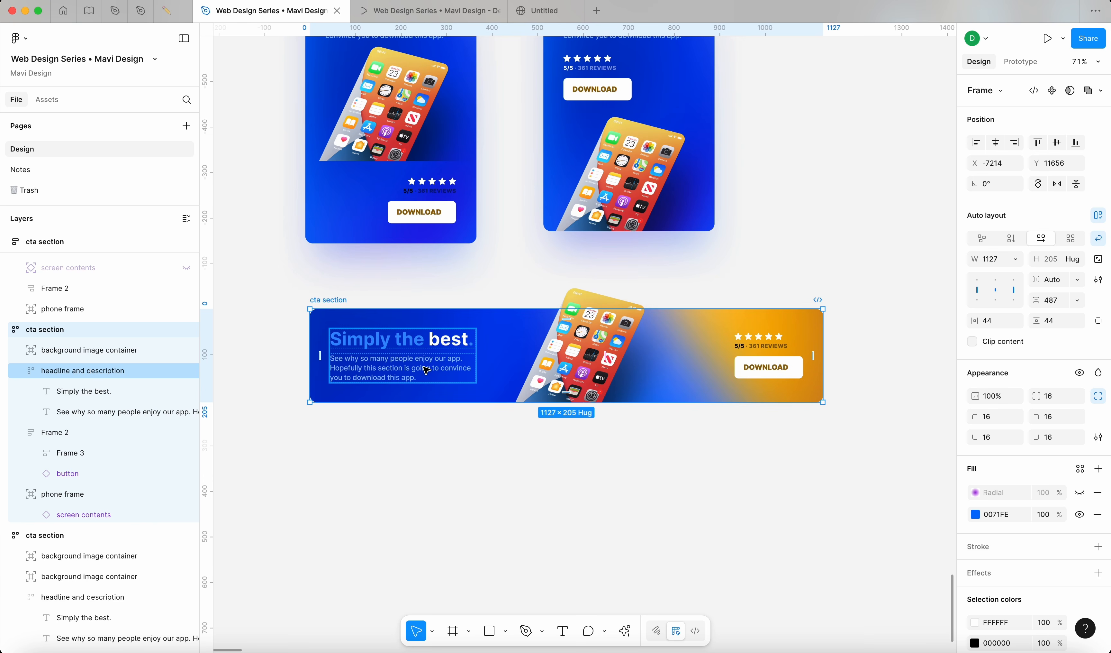
{"action": "left_click", "coordinate": [701, 486]}
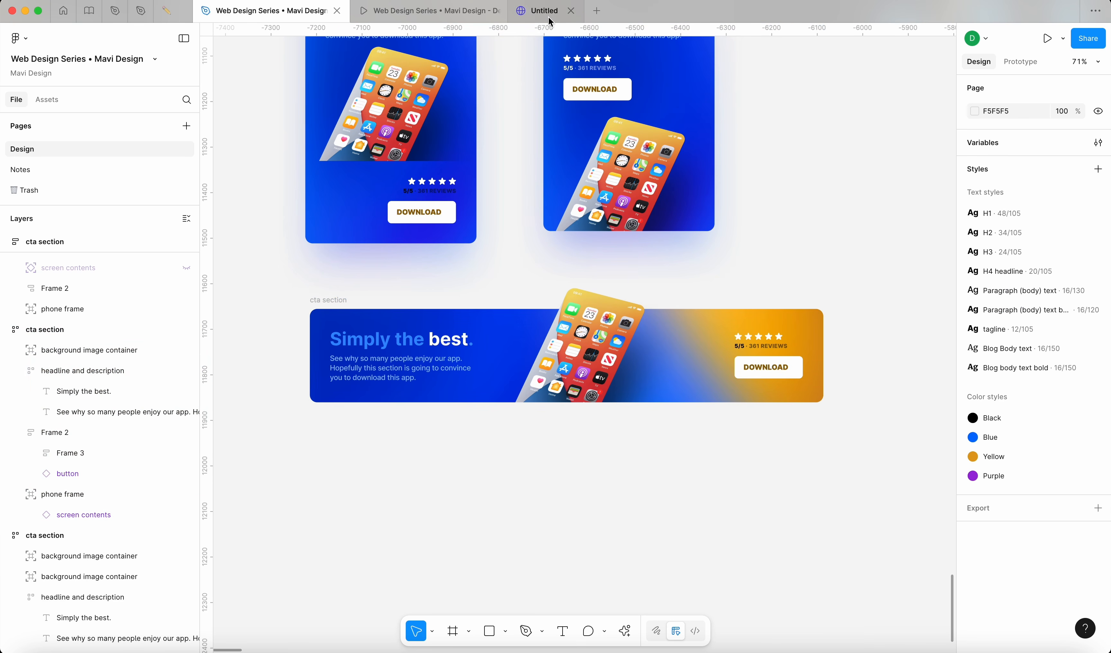
Step: Switch to the untitled site file and rename it "pages test file"
{"action": "left_click", "coordinate": [548, 12]}
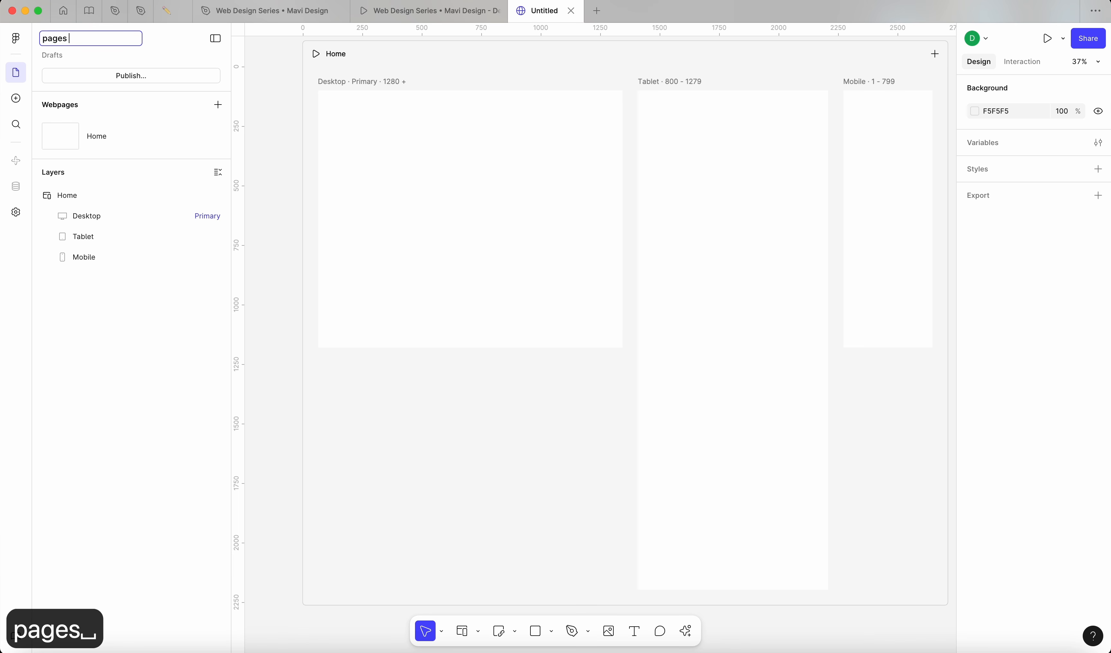
{"action": "key", "text": "Return"}
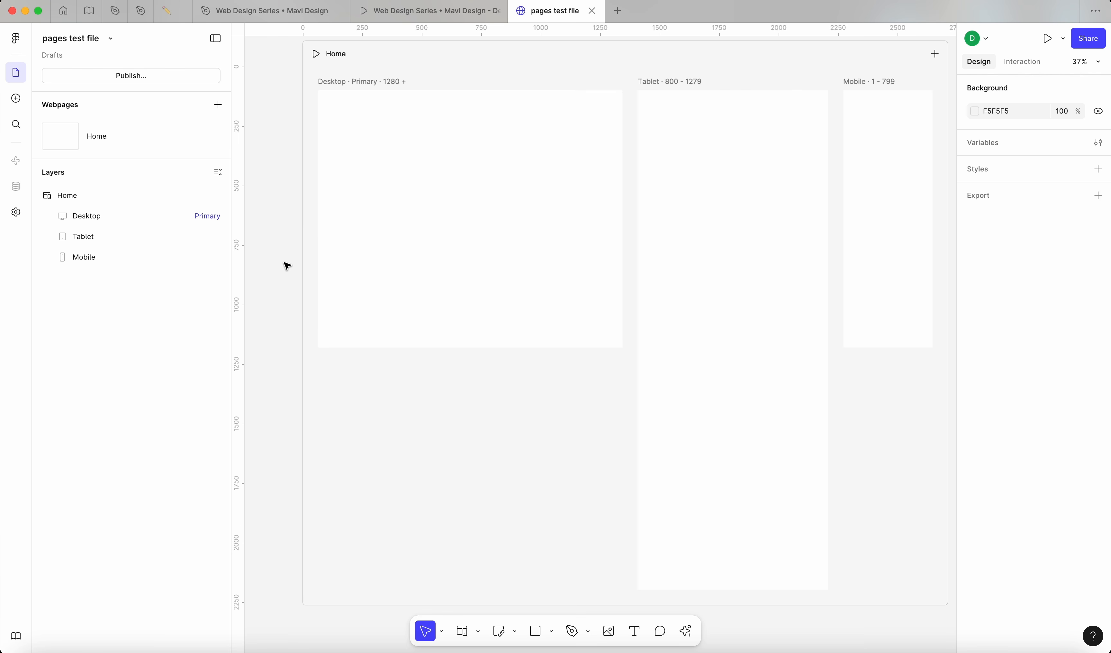
{"action": "scroll", "coordinate": [294, 287], "scroll_direction": "right", "scroll_amount": 5}
{"action": "scroll", "coordinate": [294, 287], "scroll_direction": "left", "scroll_amount": 3}
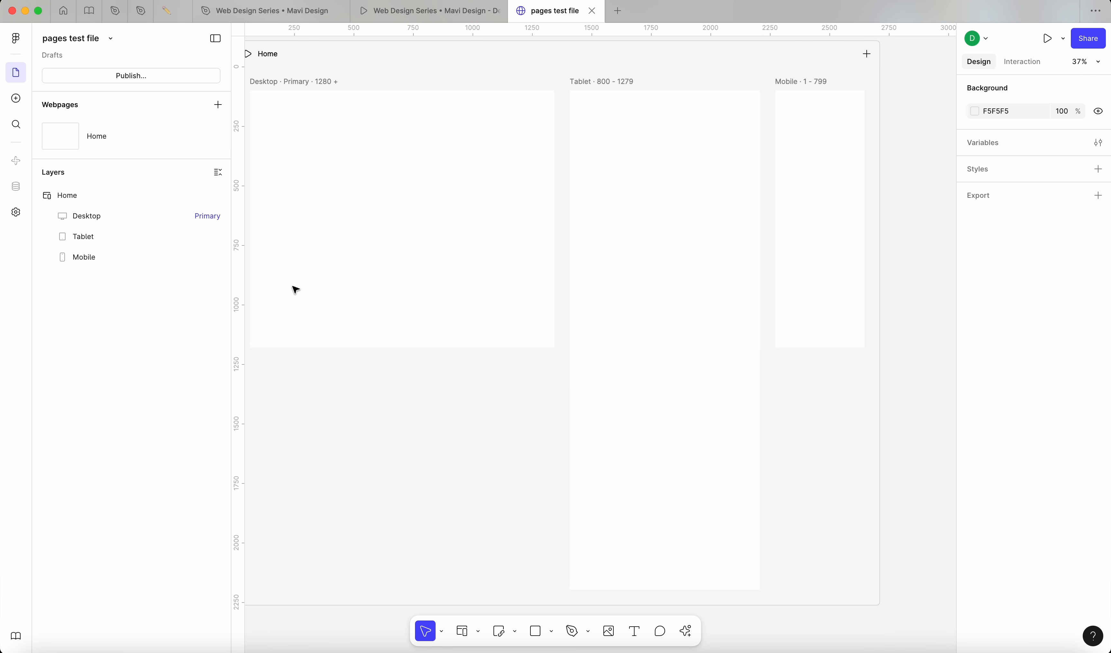
Step: Draw a rectangle about 65 high above the Home webpage in the pages test file and set its width to 800
{"action": "left_click", "coordinate": [246, 15]}
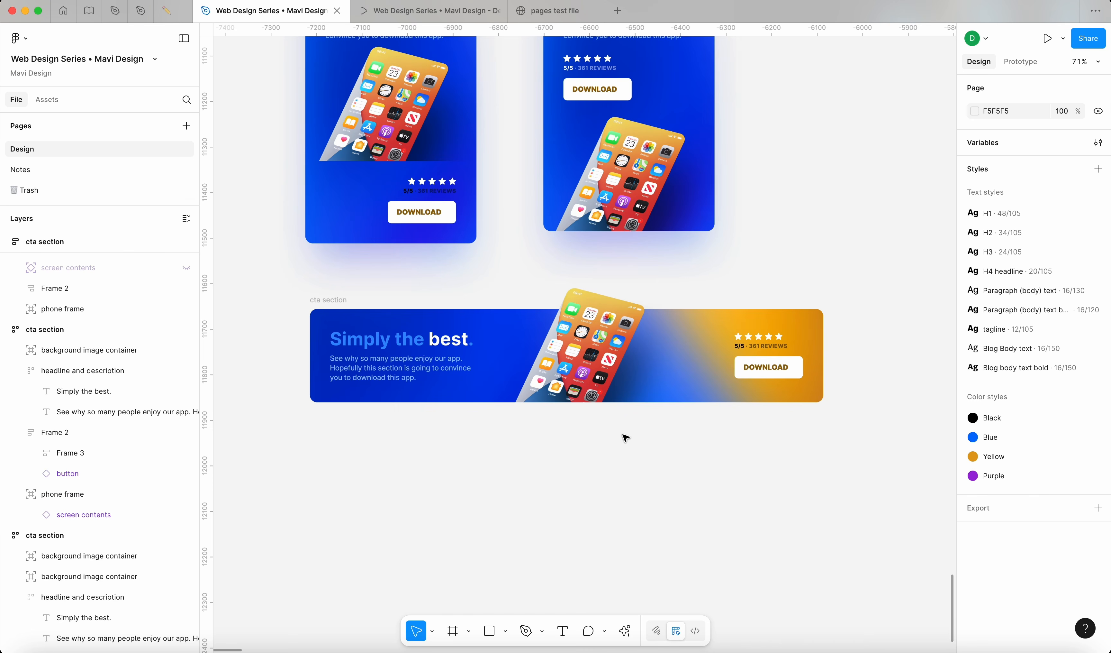
{"action": "left_click", "coordinate": [555, 10]}
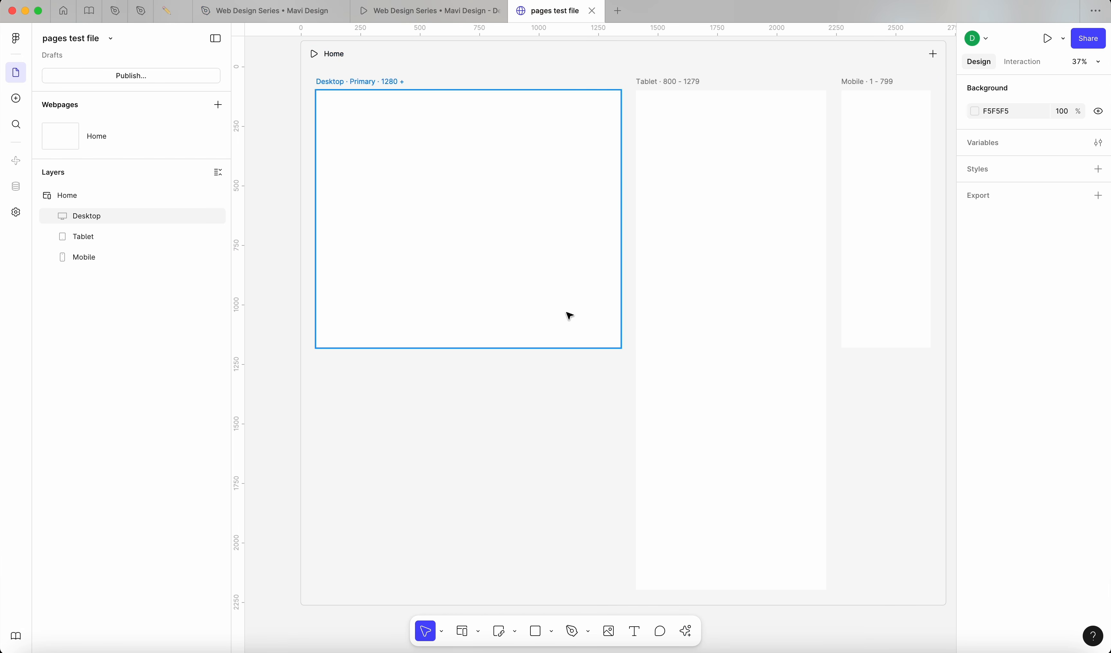
{"action": "scroll", "coordinate": [608, 377], "scroll_direction": "up", "scroll_amount": 5}
{"action": "scroll", "coordinate": [608, 377], "scroll_direction": "right", "scroll_amount": 1}
{"action": "key", "text": "r"}
{"action": "left_click_drag", "start_coordinate": [482, 160], "coordinate": [556, 177]}
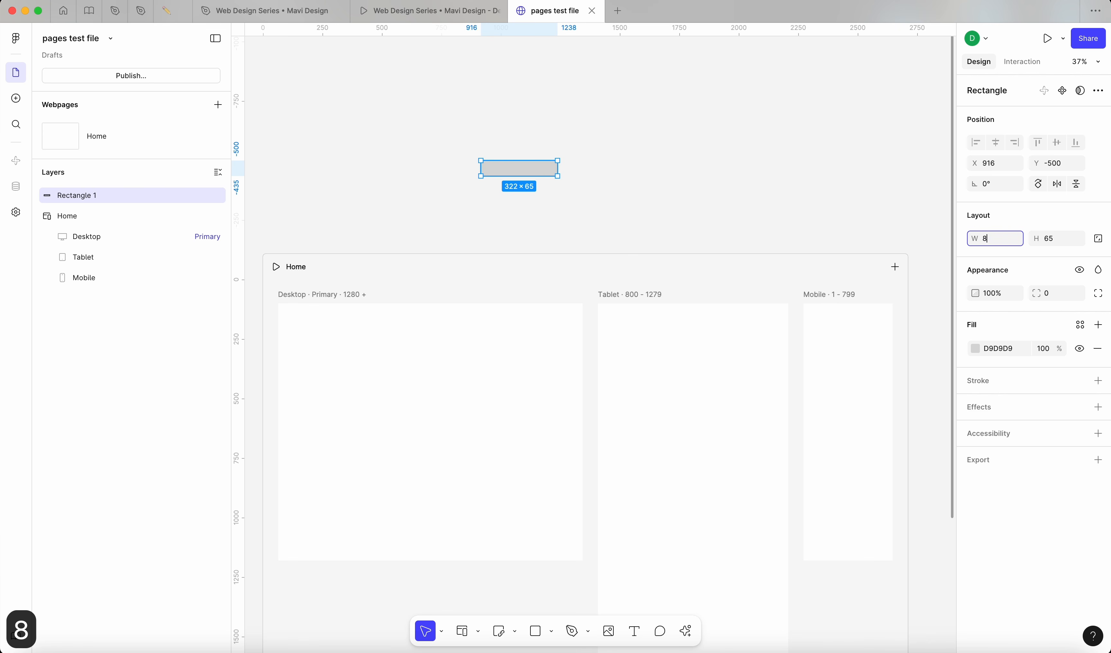
{"action": "key", "text": "Return"}
Step: Duplicate the rectangle directly above the original and set the copy's width to 1279
{"action": "left_click_drag", "start_coordinate": [617, 166], "coordinate": [615, 147]}
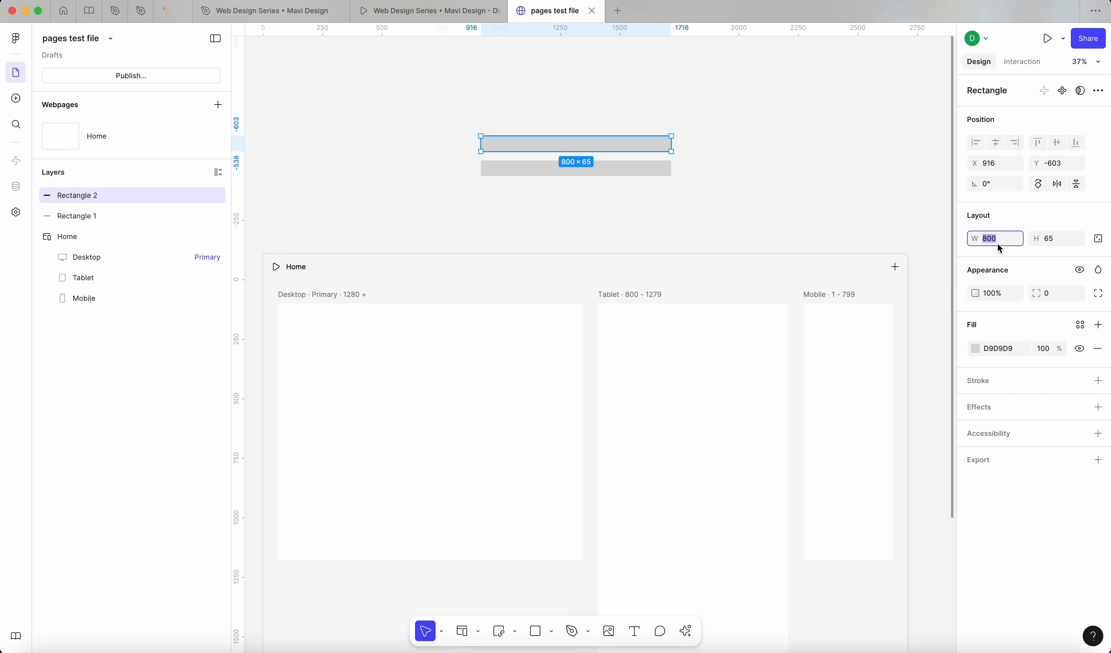
{"action": "type", "text": "12"}
{"action": "key", "text": "Return"}
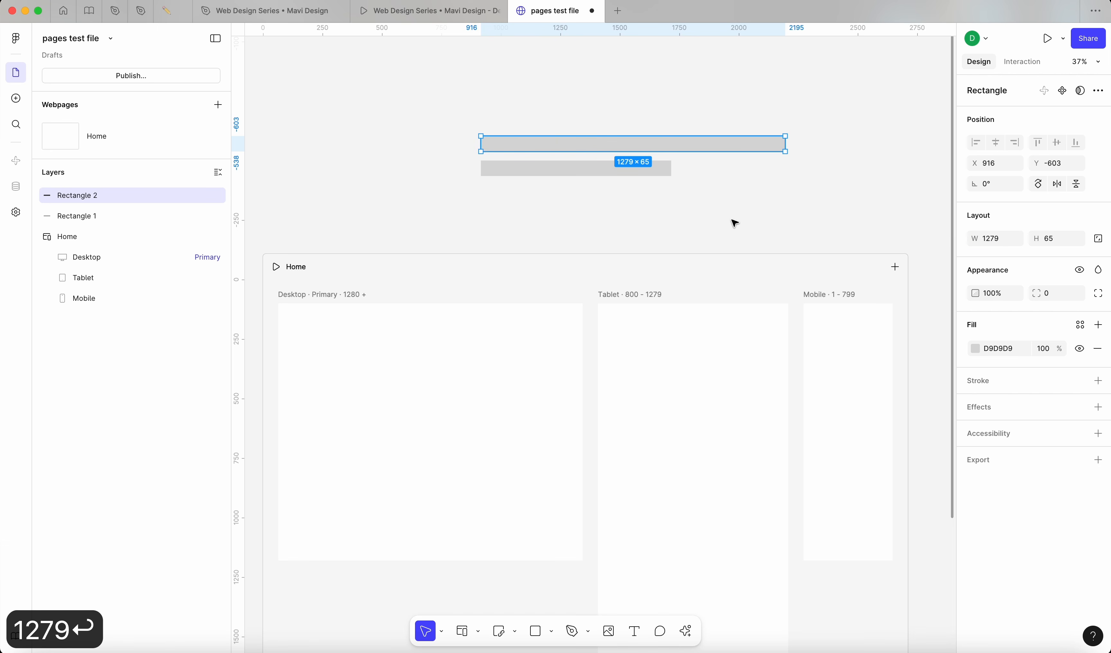
Step: Set the width of the lower, shorter rectangle to 799
{"action": "left_click", "coordinate": [665, 176]}
{"action": "left_click", "coordinate": [992, 239]}
{"action": "key", "text": "Down"}
{"action": "key", "text": "Down"}
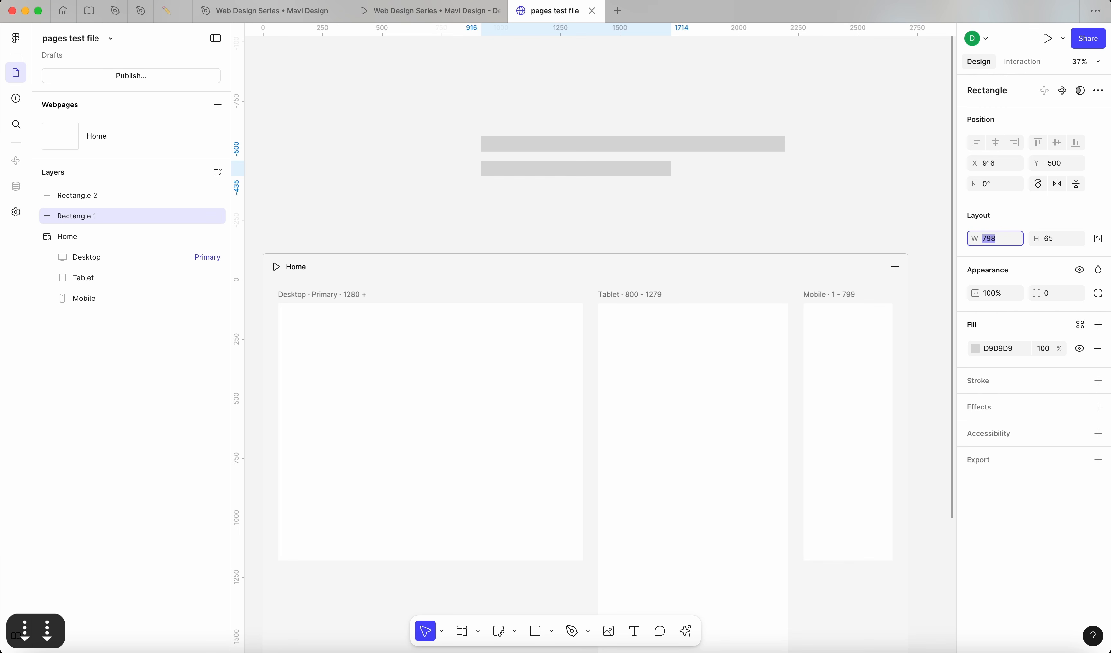
{"action": "key", "text": "Return"}
{"action": "left_click", "coordinate": [769, 141]}
{"action": "left_click", "coordinate": [674, 84]}
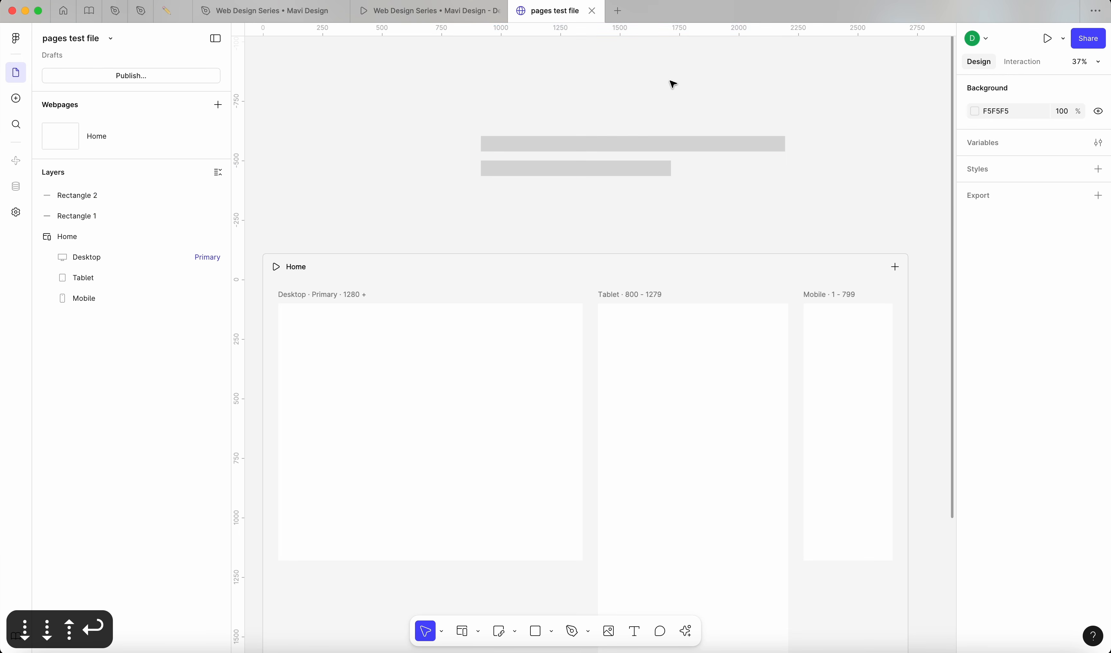
Step: Duplicate the 1279-wide rectangle above itself and widen the copy to 1600
{"action": "left_click_drag", "start_coordinate": [677, 140], "coordinate": [677, 115]}
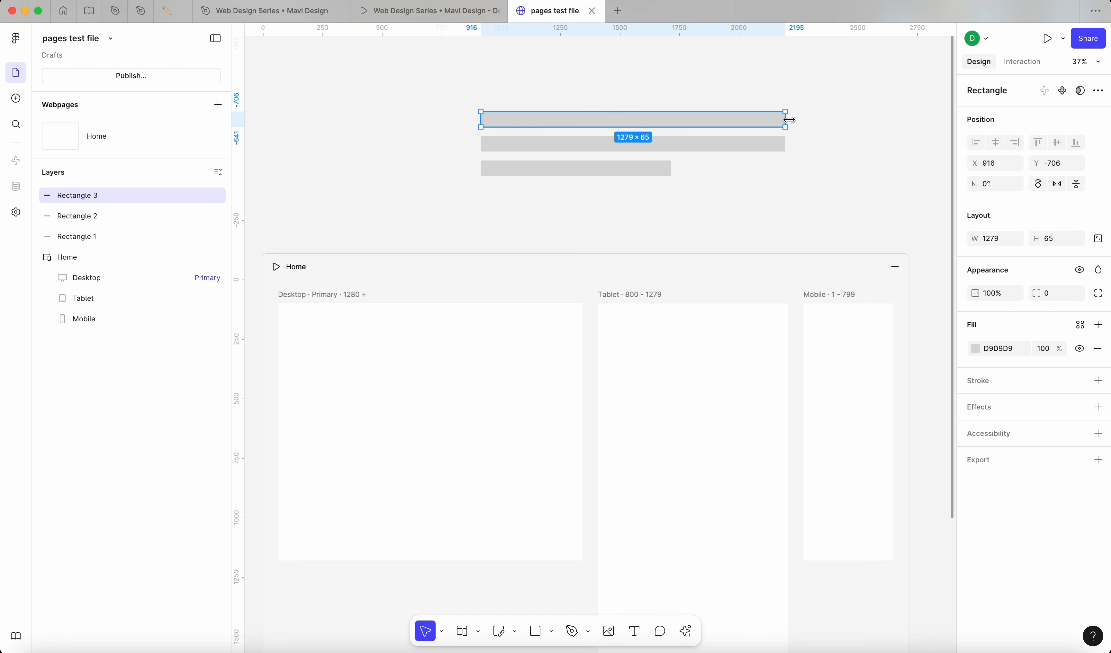
{"action": "left_click_drag", "start_coordinate": [787, 120], "coordinate": [865, 125]}
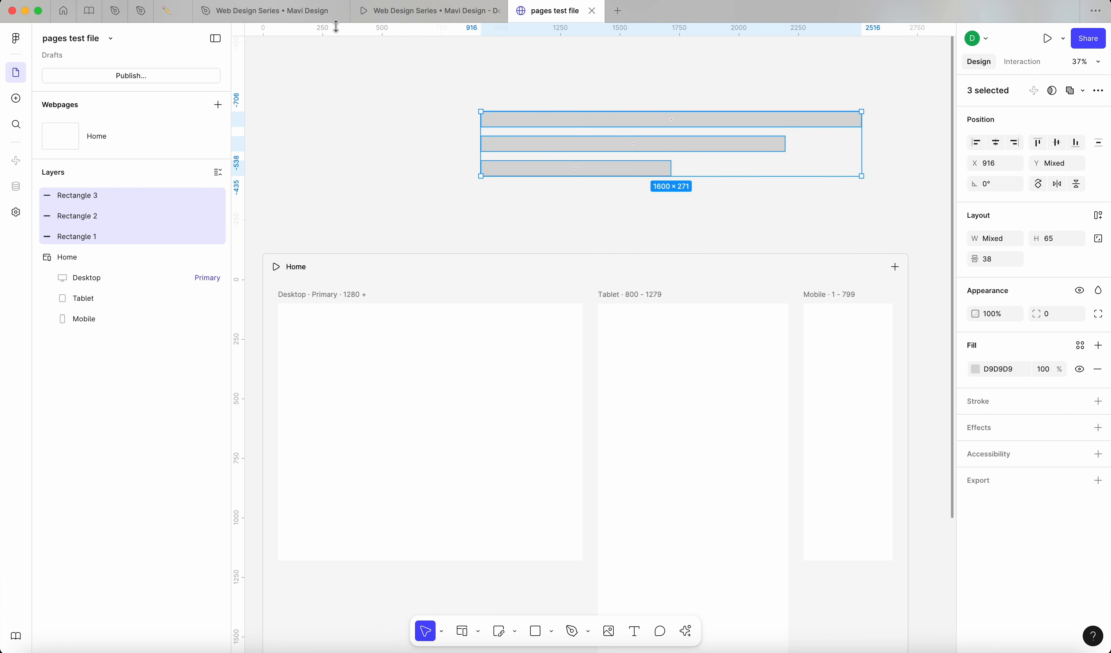
Step: Move the three guide rectangles into the Web Design Series design file, above the wide cta section banner, and align the banner's start with theirs
{"action": "left_click", "coordinate": [246, 11]}
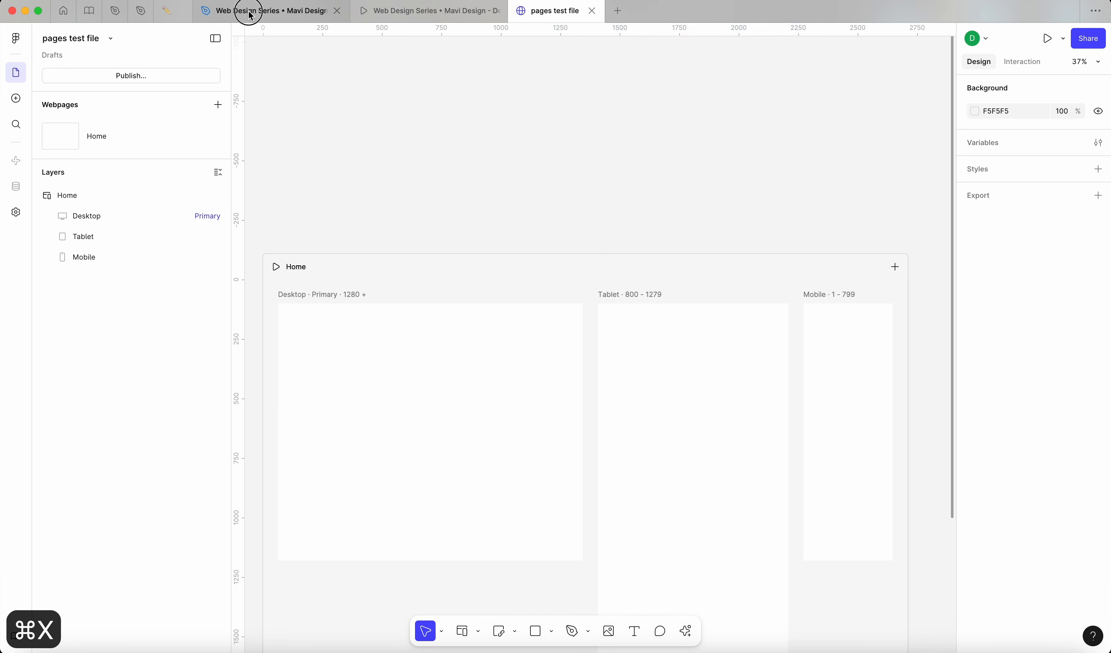
{"action": "scroll", "coordinate": [558, 250], "scroll_direction": "down", "scroll_amount": 3}
{"action": "left_click", "coordinate": [446, 344]}
{"action": "left_click_drag", "start_coordinate": [446, 342], "coordinate": [446, 385]}
{"action": "left_click", "coordinate": [461, 316]}
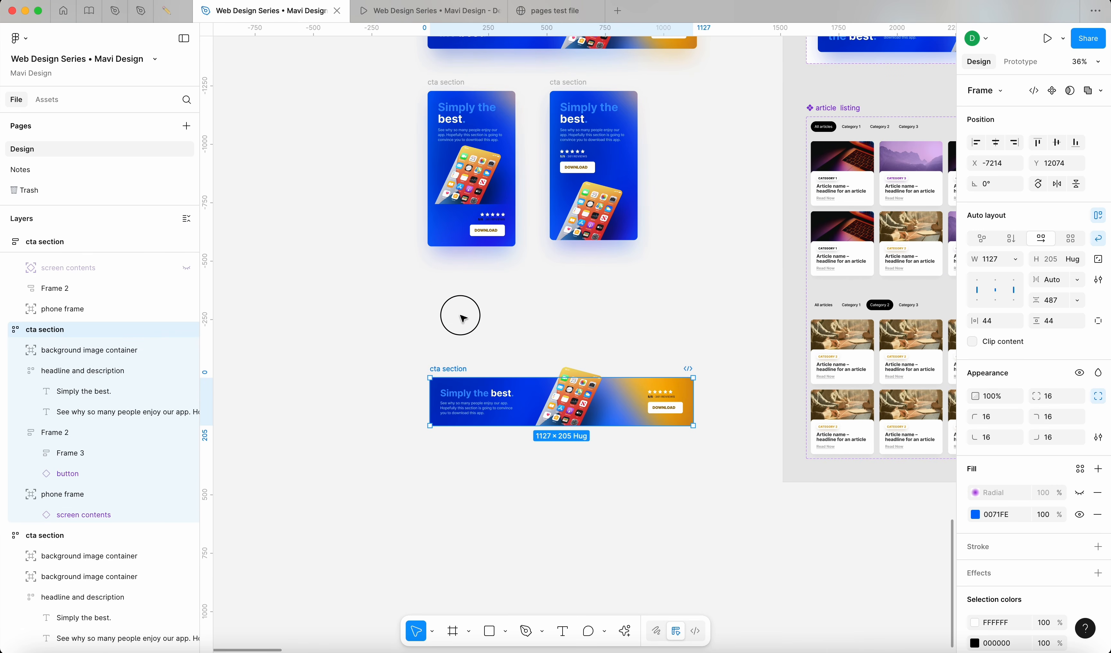
{"action": "key", "text": "super+v"}
{"action": "left_click_drag", "start_coordinate": [515, 359], "coordinate": [498, 333]}
{"action": "left_click_drag", "start_coordinate": [449, 373], "coordinate": [374, 372]}
Step: Test the wide cta section banner at 799, matching the shortest guide rectangle, and at about 1004
{"action": "scroll", "coordinate": [375, 371], "scroll_direction": "up", "scroll_amount": 5}
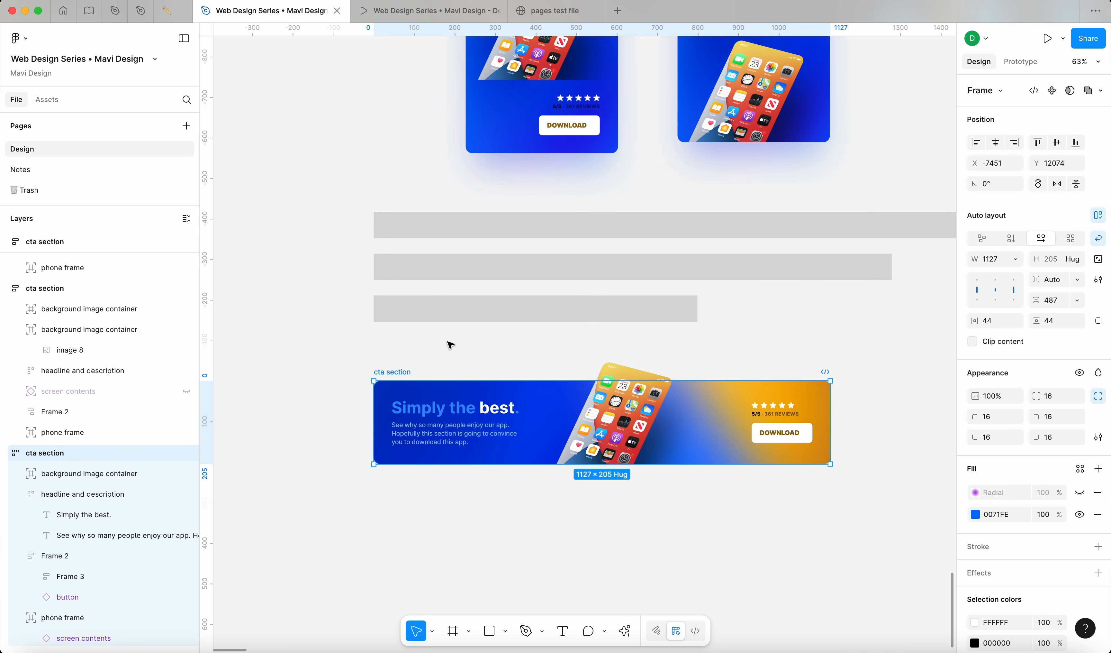
{"action": "scroll", "coordinate": [717, 372], "scroll_direction": "right", "scroll_amount": 3}
{"action": "left_click_drag", "start_coordinate": [730, 395], "coordinate": [597, 414]}
{"action": "left_click", "coordinate": [692, 479]}
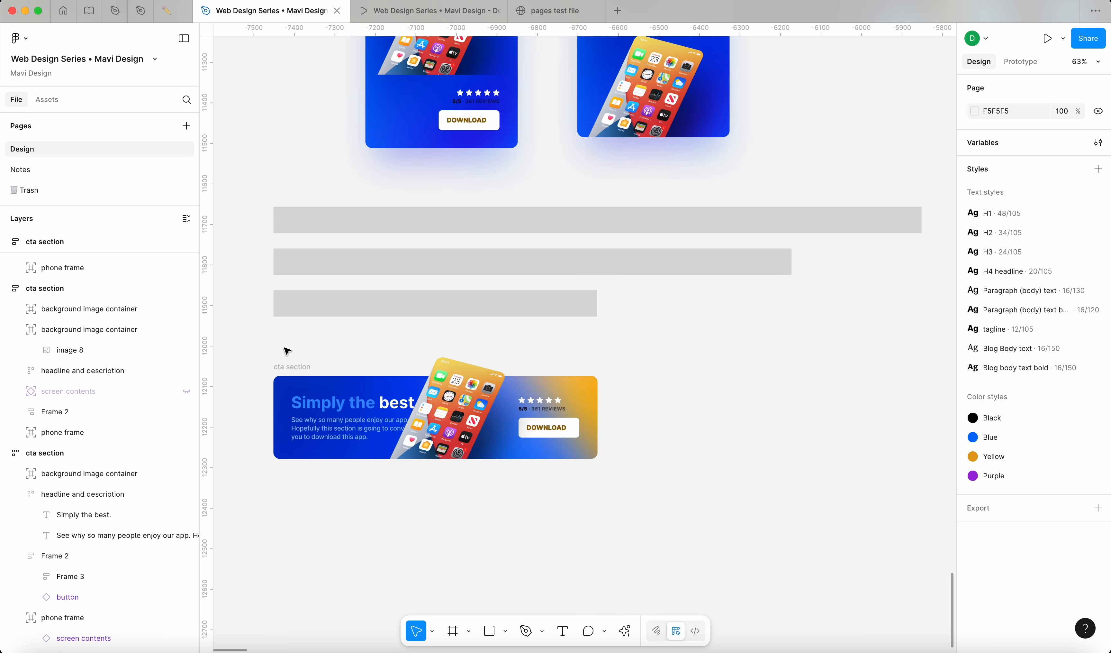
{"action": "left_click", "coordinate": [292, 367]}
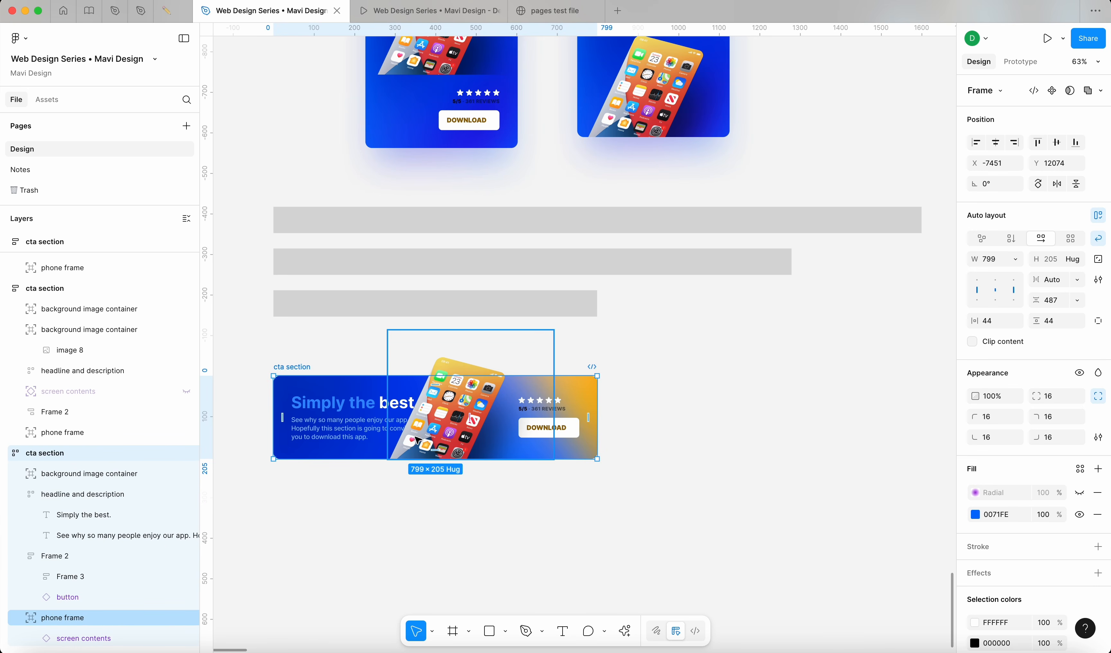
{"action": "mouse_move", "coordinate": [602, 406]}
{"action": "left_mouse_down"}
{"action": "mouse_move", "coordinate": [682, 406]}
{"action": "mouse_move", "coordinate": [599, 406]}
{"action": "left_mouse_up"}
{"action": "scroll", "coordinate": [423, 334], "scroll_direction": "up", "scroll_amount": 2}
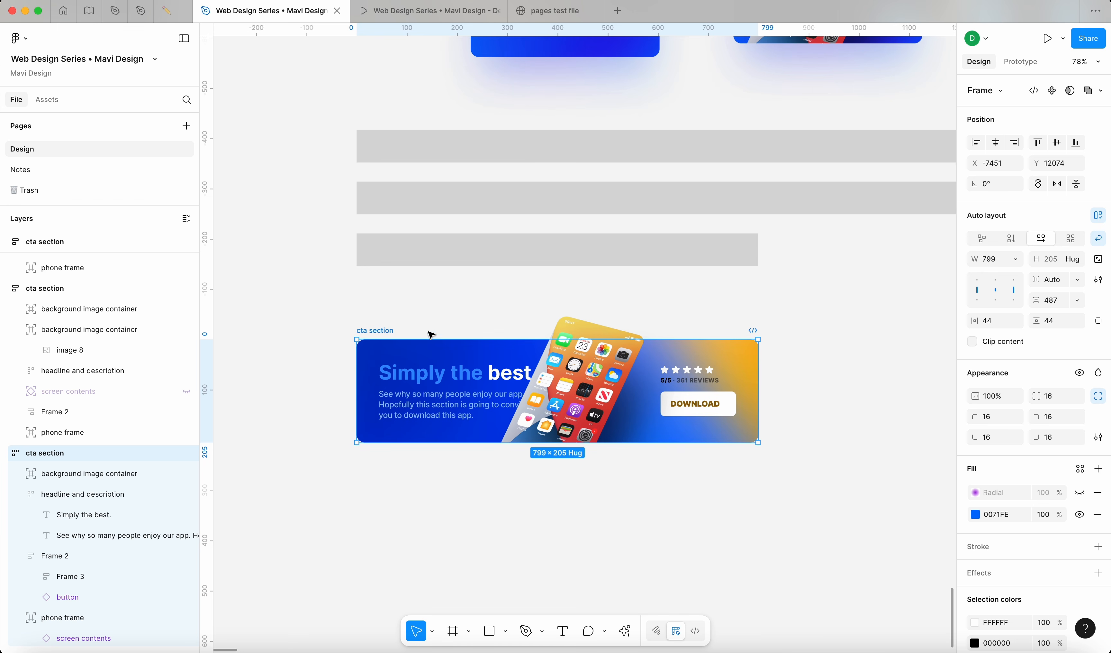
{"action": "left_click_drag", "start_coordinate": [762, 370], "coordinate": [863, 371]}
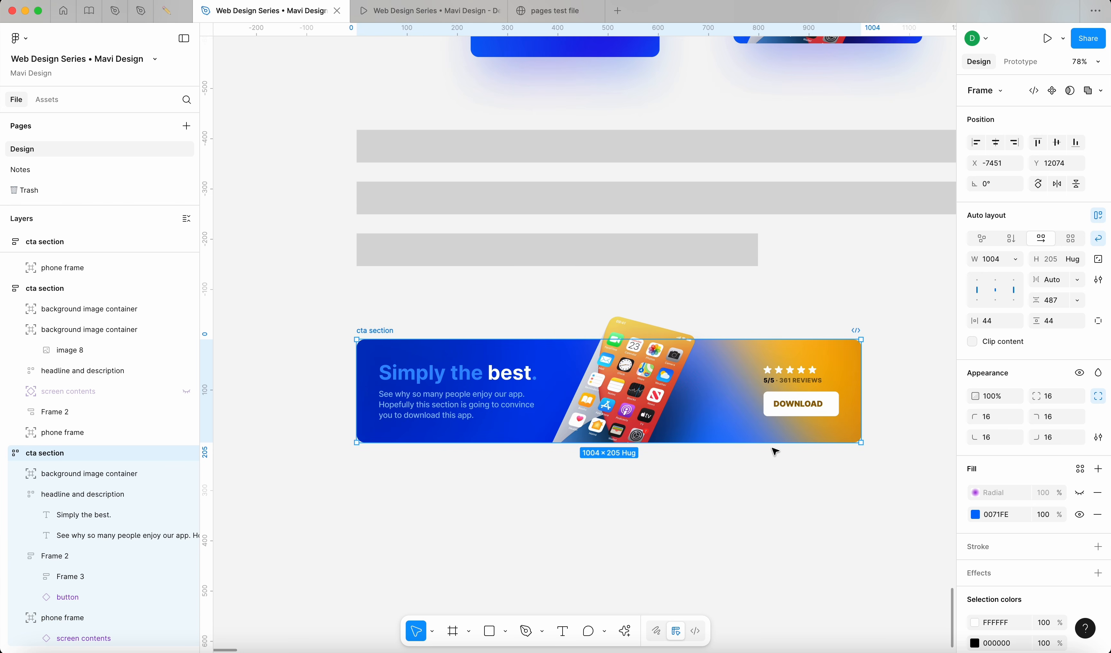
Step: Try narrowing the banner's headline and description frame to about 184, and undo the change
{"action": "left_click", "coordinate": [515, 389]}
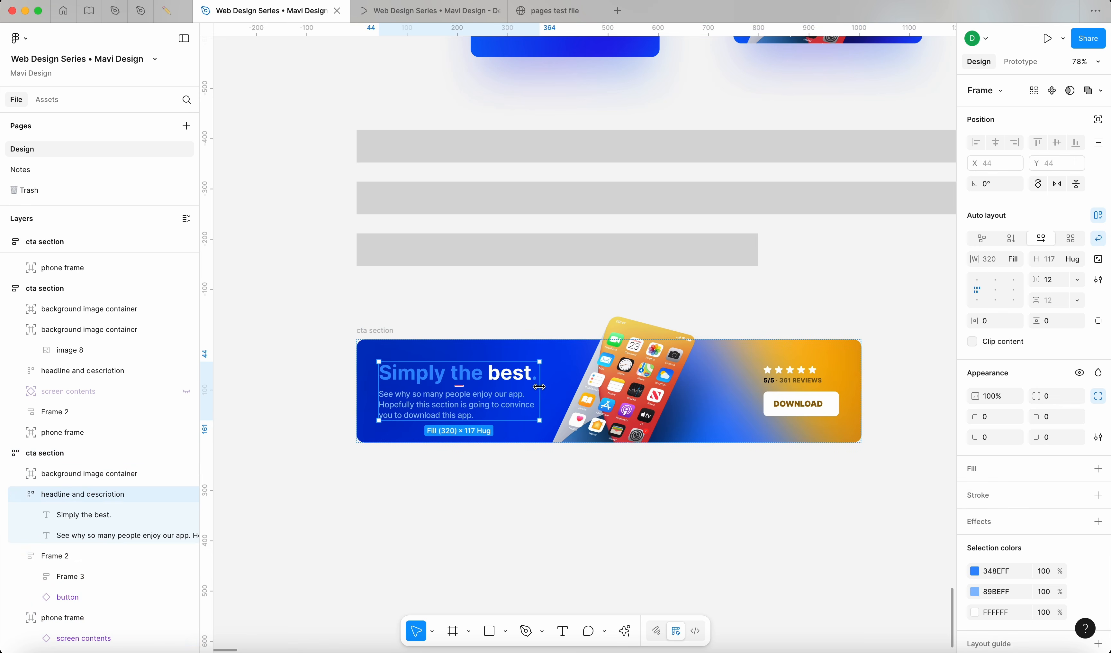
{"action": "left_click_drag", "start_coordinate": [541, 389], "coordinate": [471, 393]}
{"action": "key", "text": "super+z"}
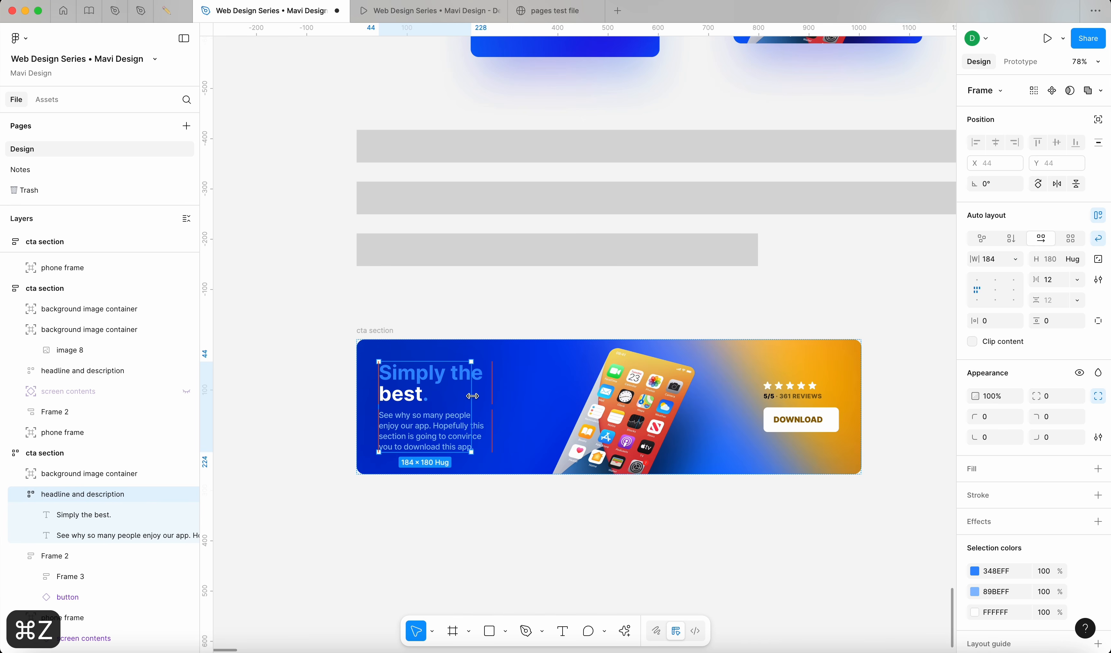
{"action": "key", "text": "super+z"}
{"action": "left_click", "coordinate": [559, 313]}
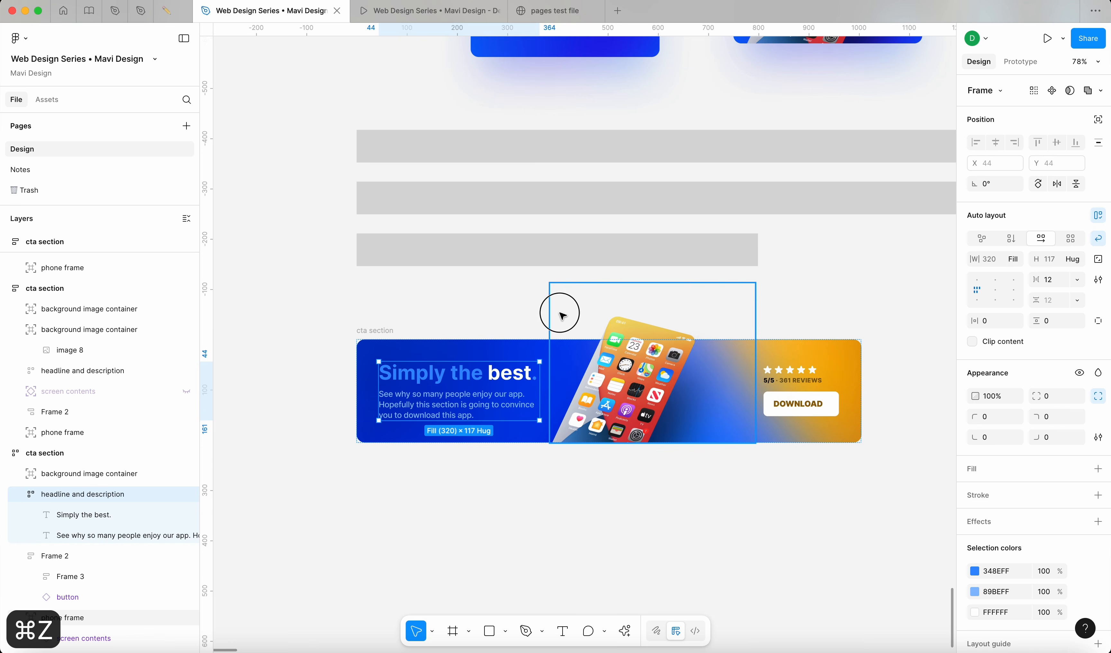
Step: Narrow the wide cta section banner until the end of the headline comes close to the phone image
{"action": "left_click", "coordinate": [361, 330]}
{"action": "left_click_drag", "start_coordinate": [856, 384], "coordinate": [823, 387]}
{"action": "left_click", "coordinate": [857, 396]}
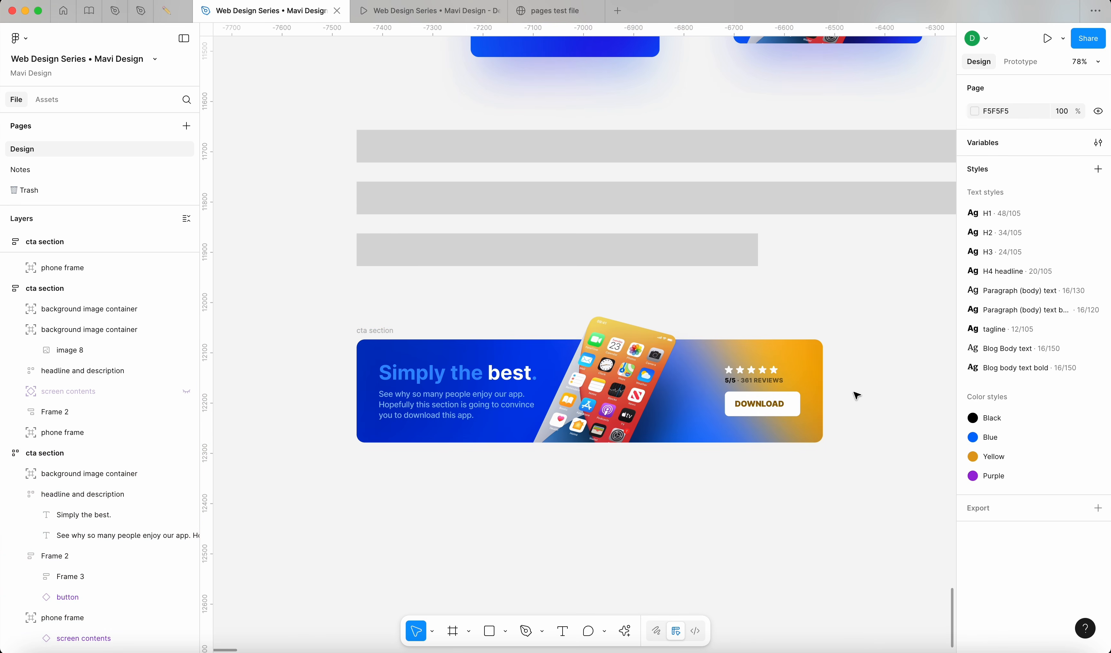
Step: Draw a rectangle about 317 wide below the banner, fill it with FF00FF and set its height to 0.1
{"action": "scroll", "coordinate": [790, 485], "scroll_direction": "down", "scroll_amount": 2}
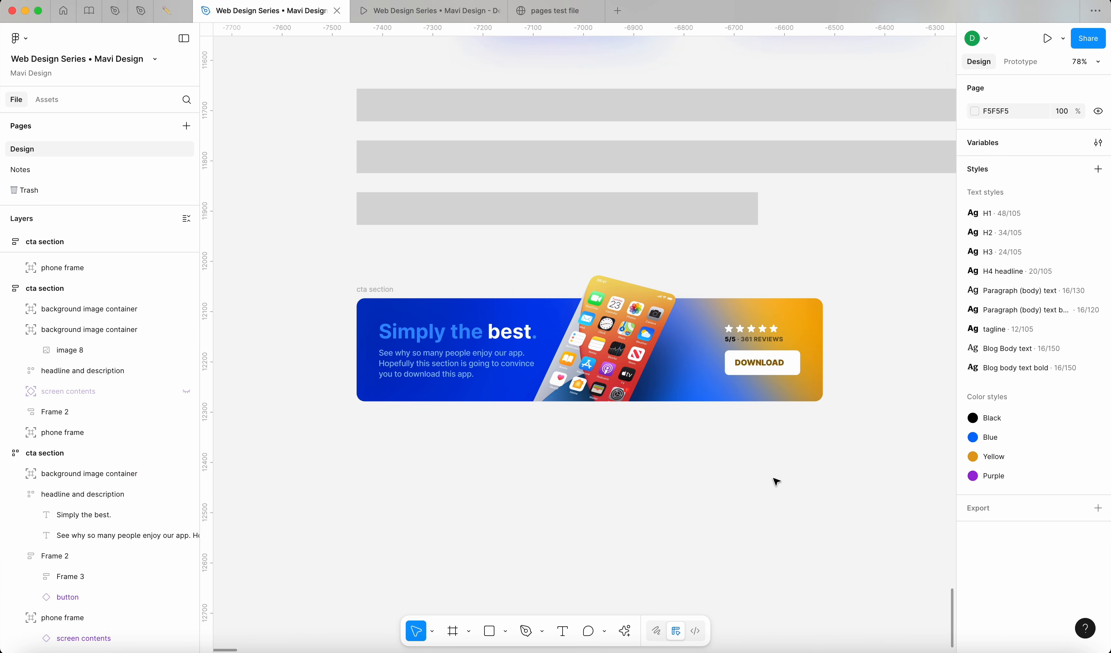
{"action": "key", "text": "r"}
{"action": "left_click_drag", "start_coordinate": [508, 441], "coordinate": [669, 462]}
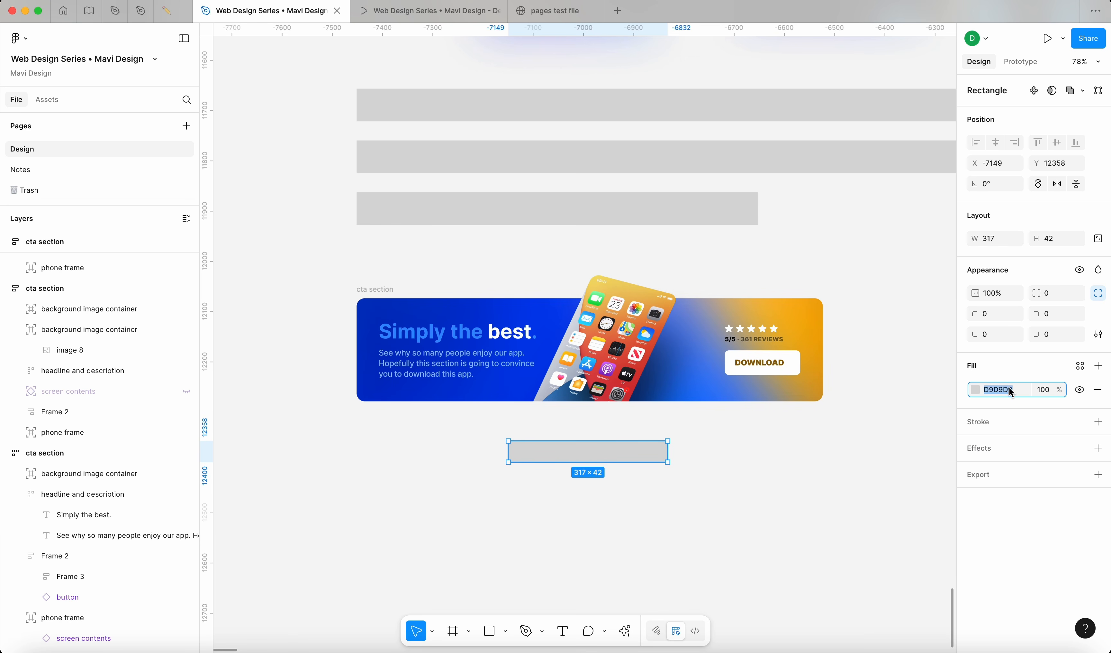
{"action": "key", "text": "Return"}
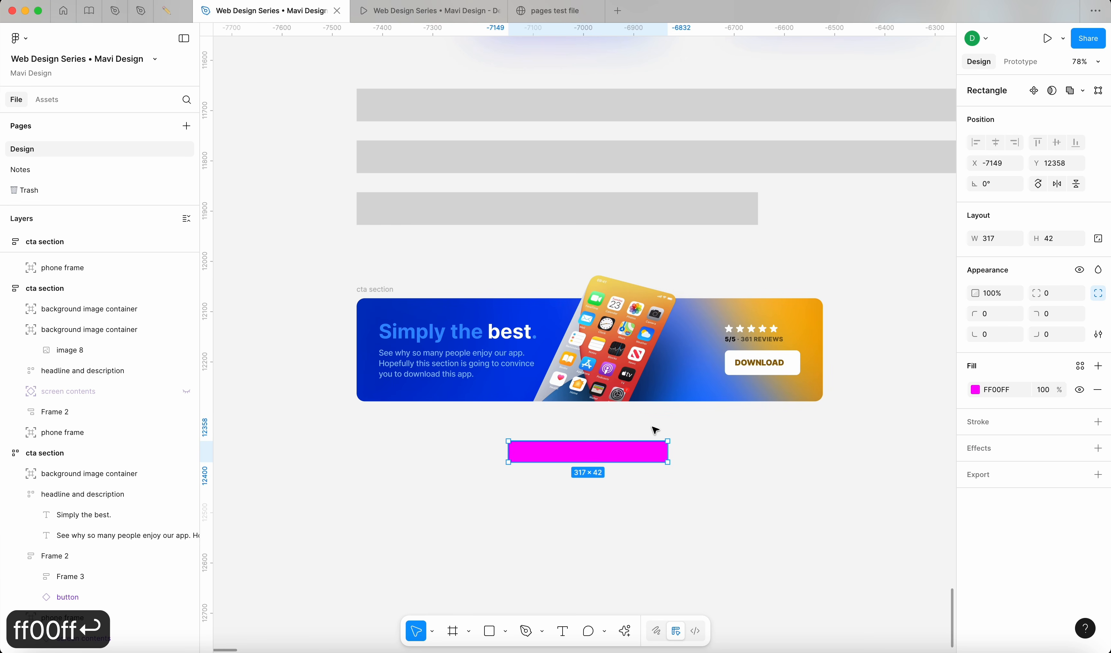
{"action": "type", "text": "0.1"}
{"action": "key", "text": "Return"}
{"action": "left_click", "coordinate": [851, 424]}
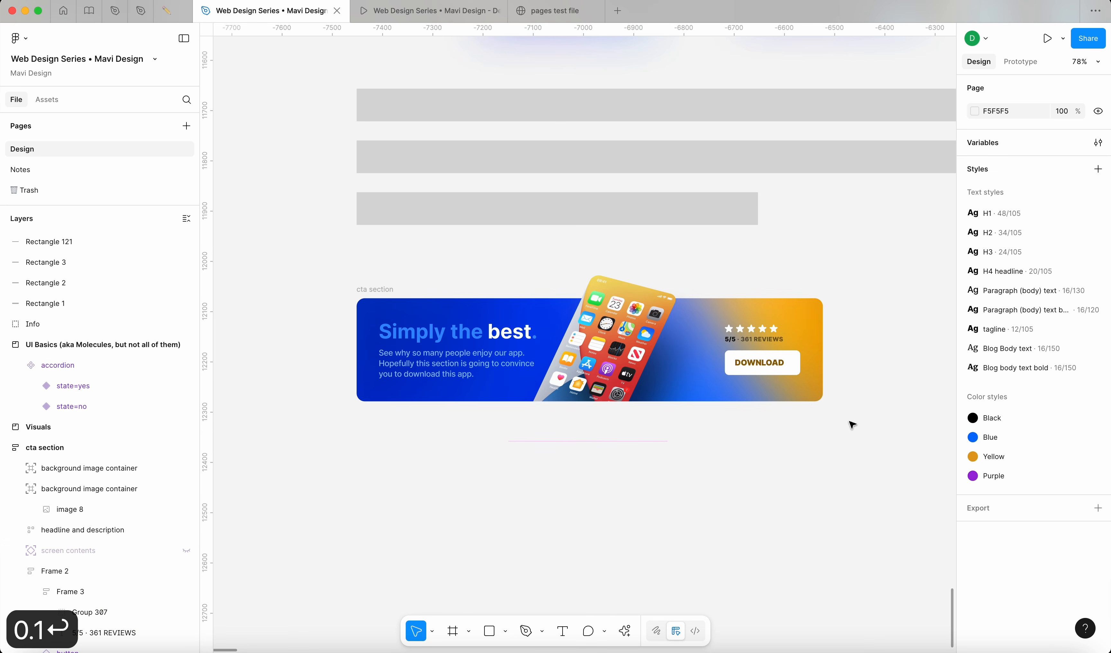
Step: Move the thin magenta rectangle into the wide cta section, ordered between the headline and description frame and the reviews frame
{"action": "left_click", "coordinate": [648, 442]}
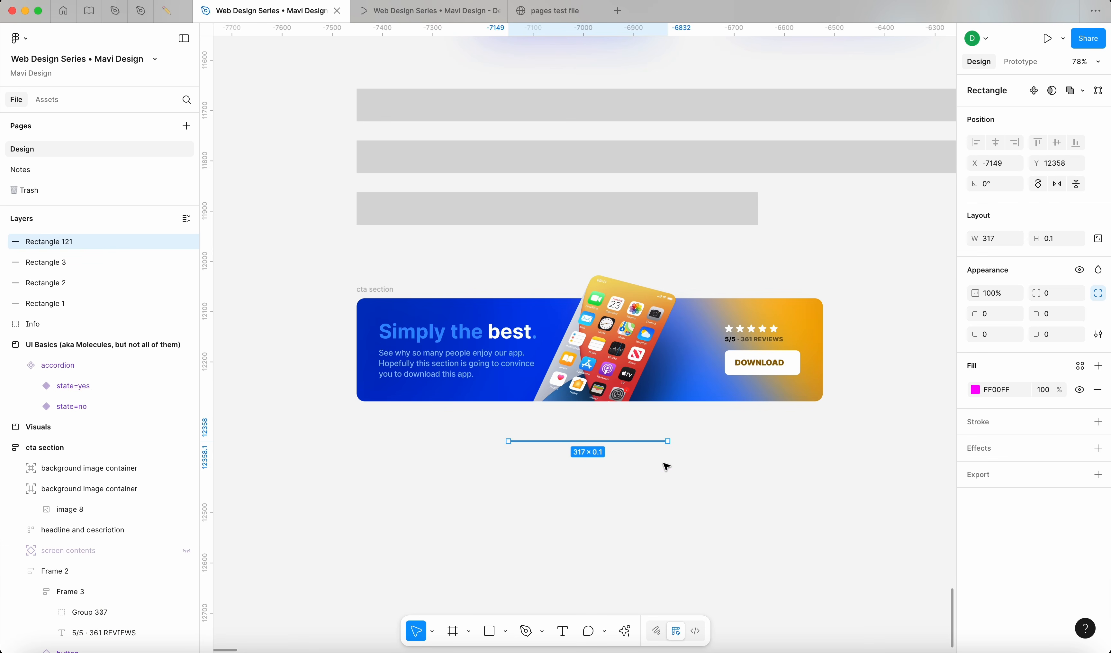
{"action": "key", "text": "super+x"}
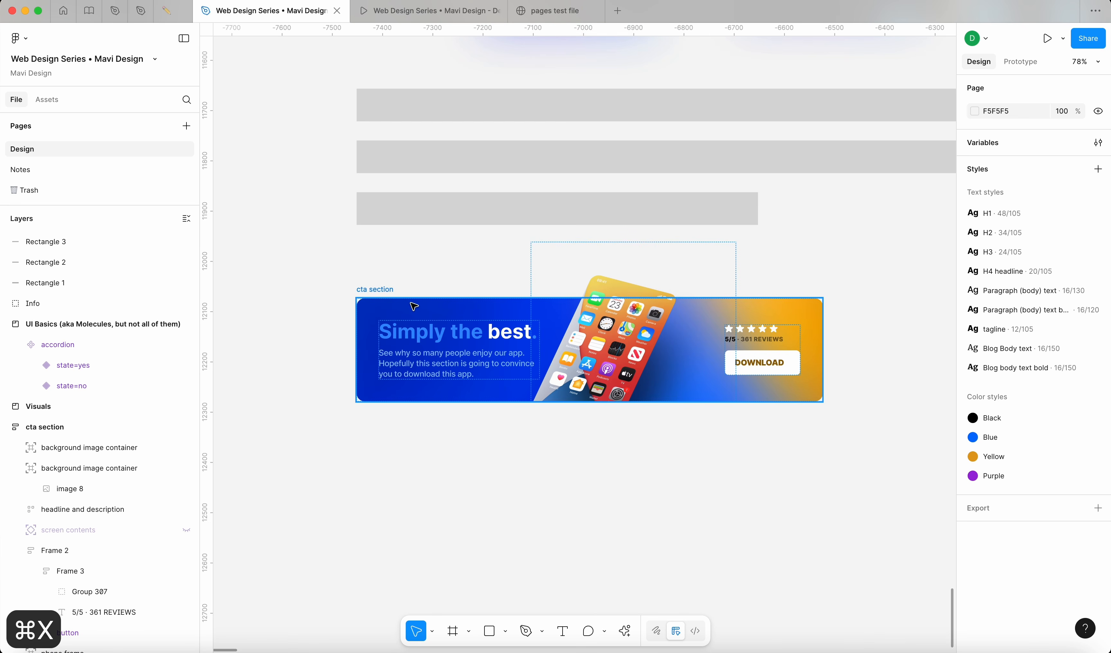
{"action": "left_click", "coordinate": [394, 296]}
{"action": "key", "text": "super+v"}
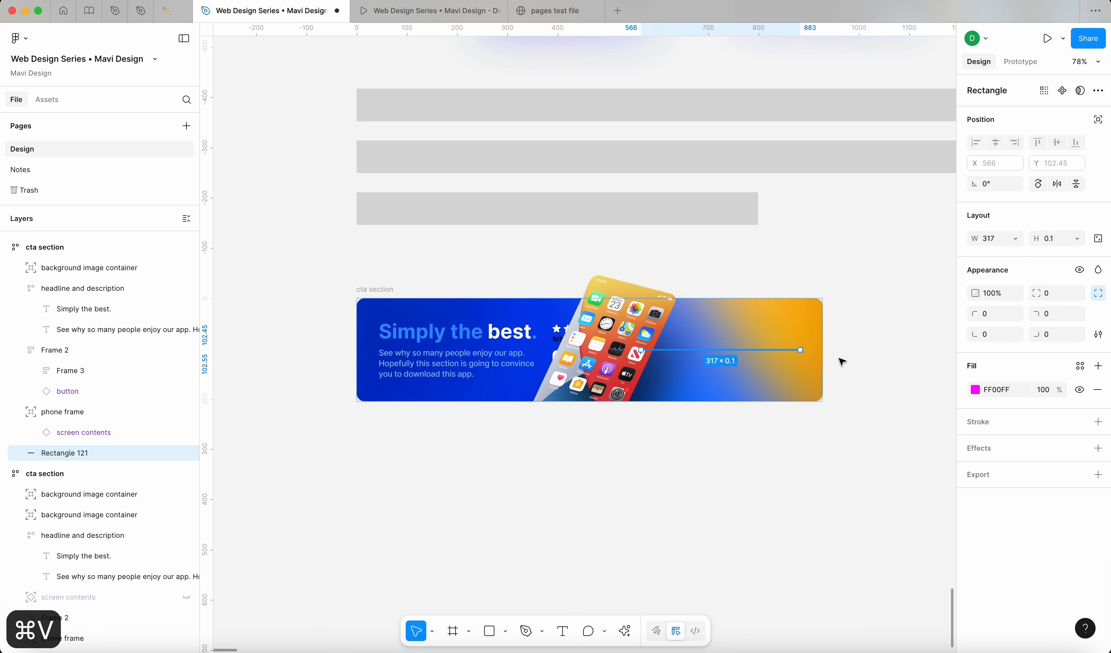
{"action": "key", "text": "super+bracketleft"}
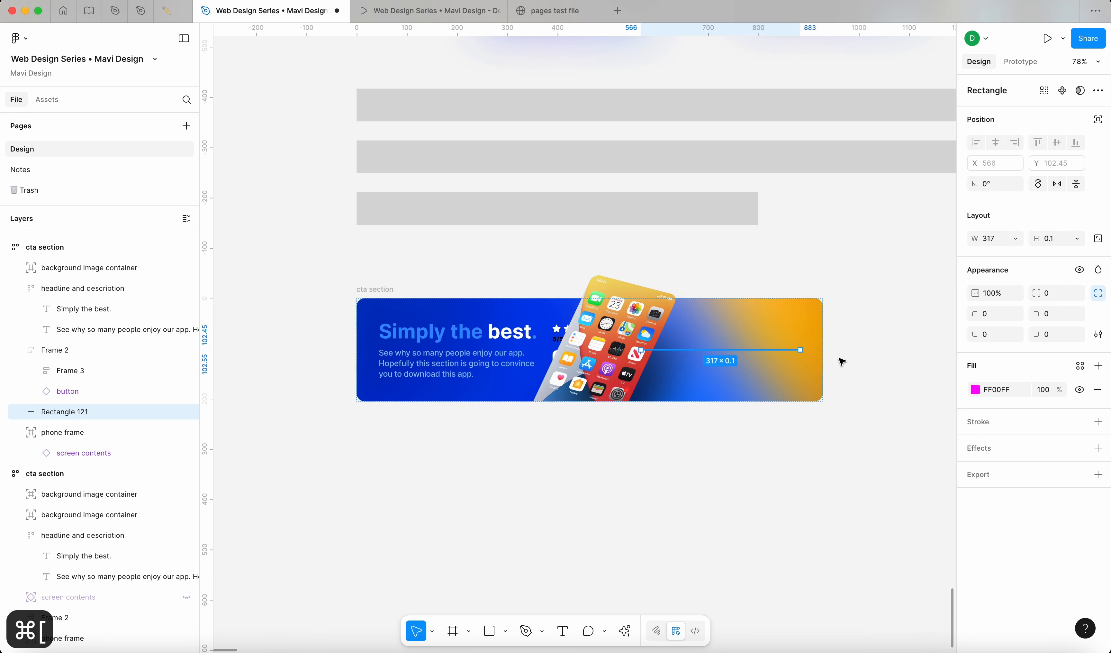
{"action": "key", "text": "super+bracketleft"}
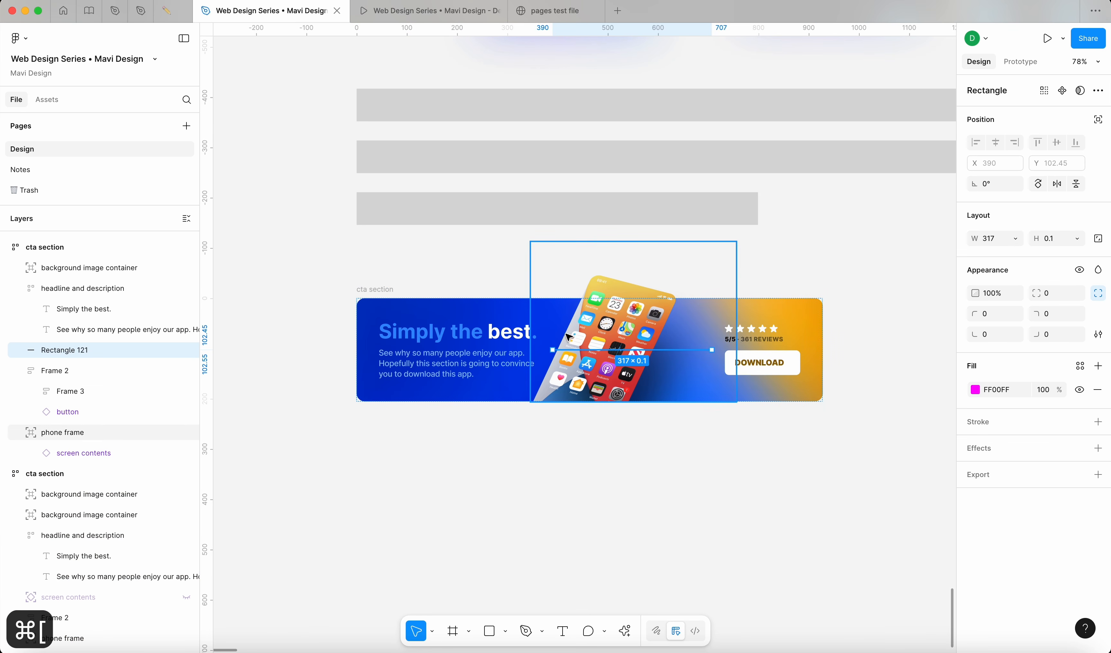
{"action": "left_click", "coordinate": [701, 354]}
{"action": "key", "text": "space"}
{"action": "left_click", "coordinate": [702, 350]}
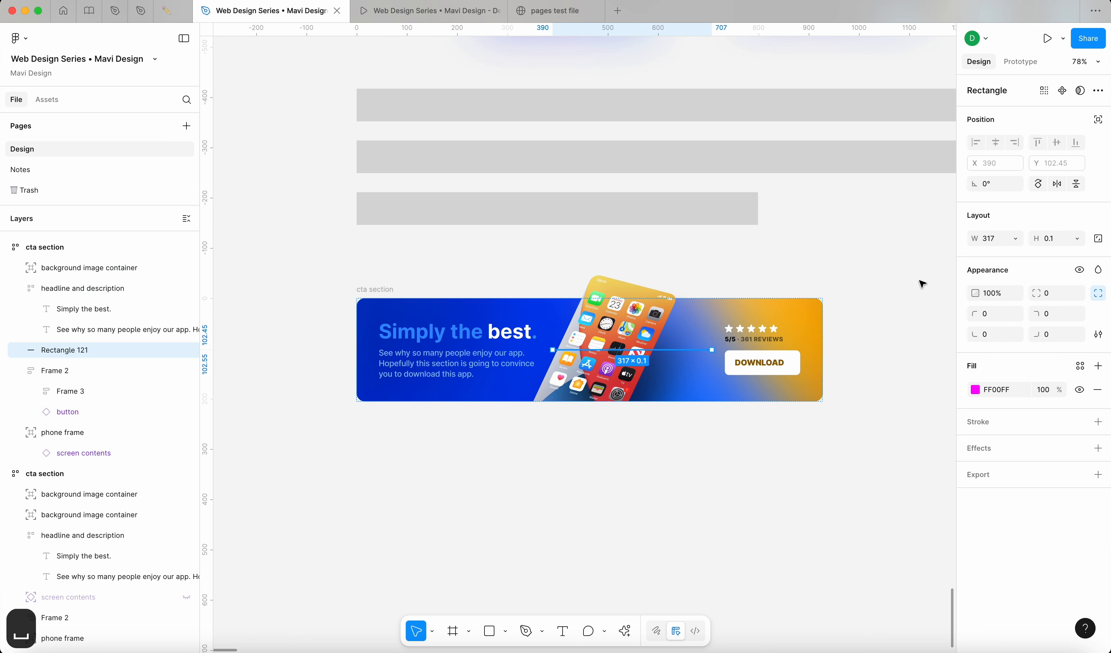
Step: Set the thin rectangle's width to fill the container, with a min width of 369
{"action": "left_click", "coordinate": [1017, 242]}
{"action": "left_click", "coordinate": [1016, 252]}
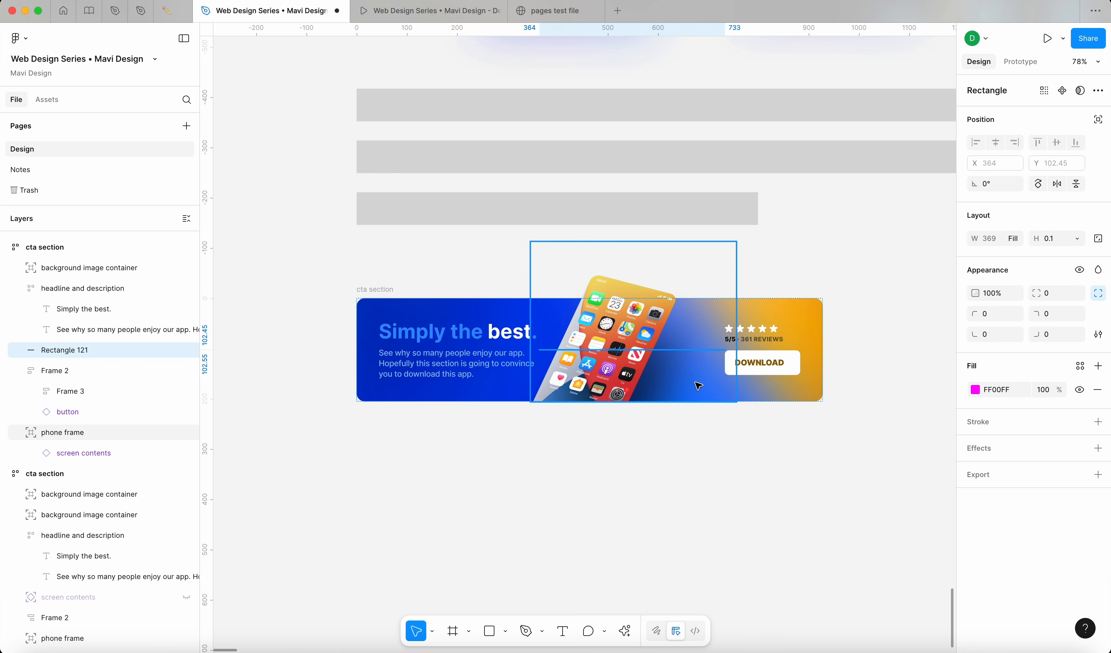
{"action": "scroll", "coordinate": [645, 301], "scroll_direction": "up", "scroll_amount": 5}
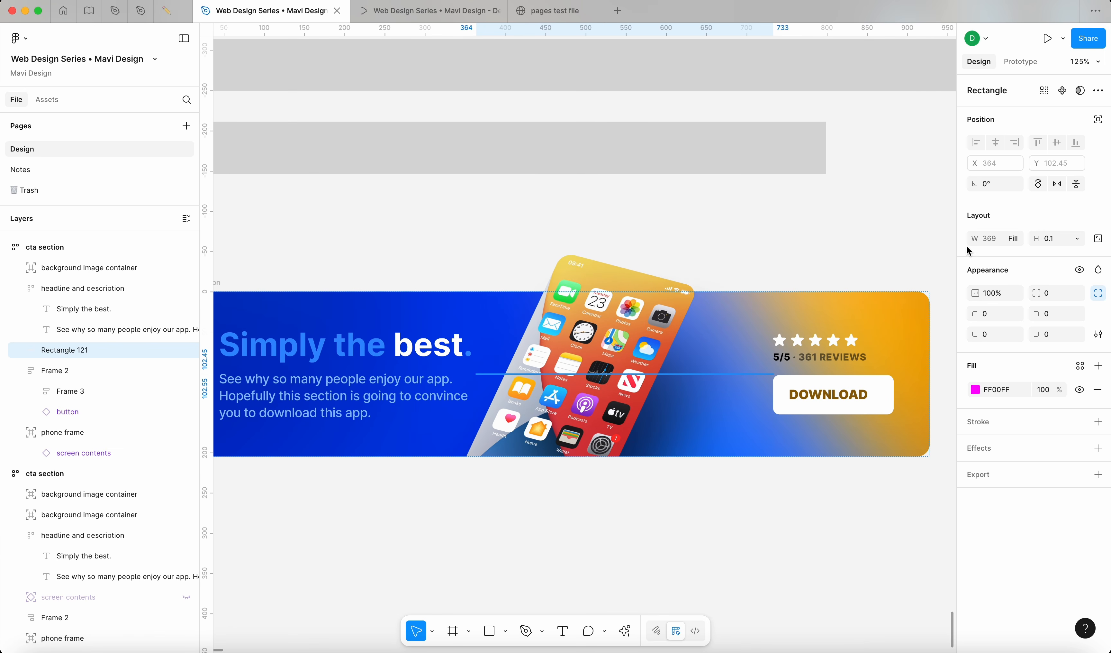
{"action": "left_click", "coordinate": [1016, 240]}
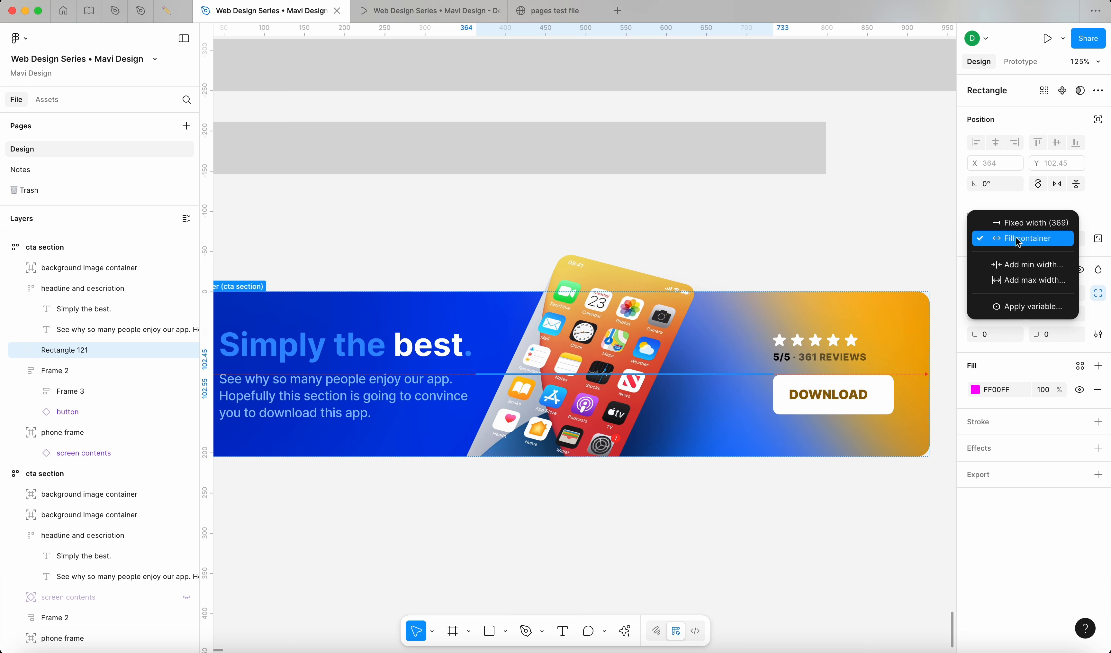
{"action": "left_click", "coordinate": [1017, 265]}
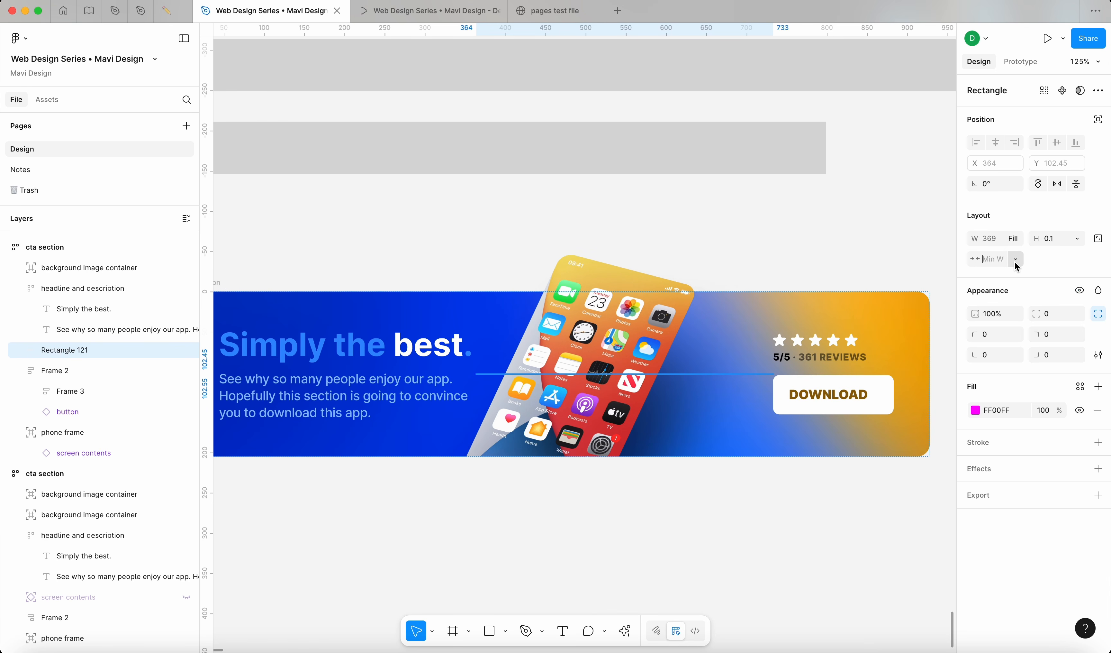
{"action": "type", "text": "369"}
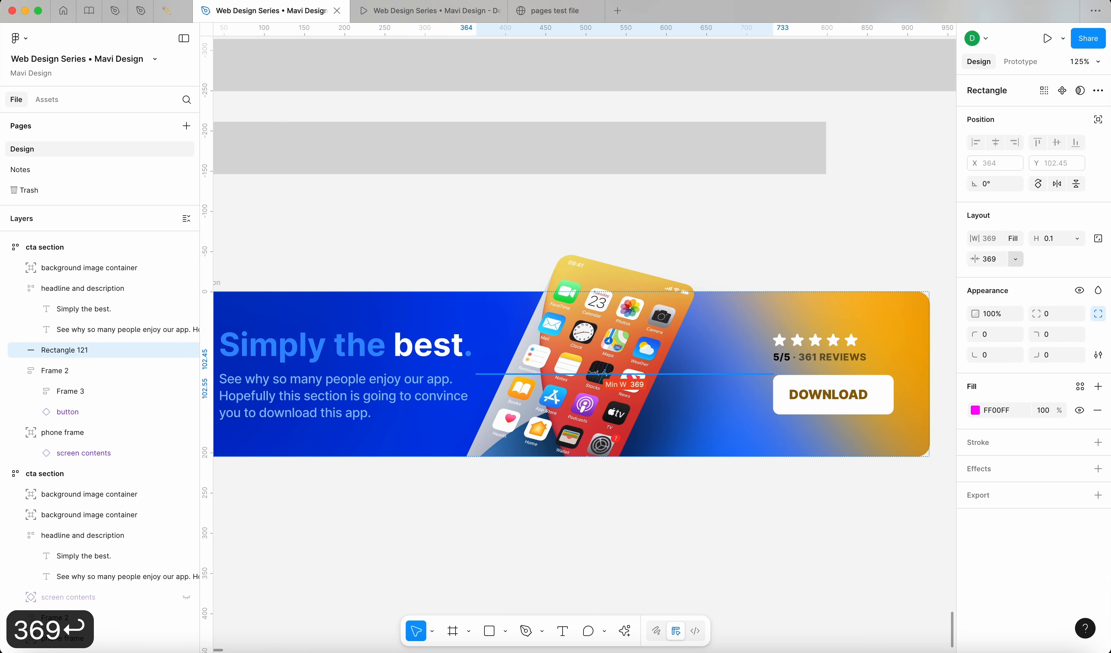
Step: Test the spacer by resizing the wide cta section to about 866 and then about 996 wide
{"action": "left_click", "coordinate": [872, 237]}
{"action": "scroll", "coordinate": [871, 236], "scroll_direction": "down", "scroll_amount": 5}
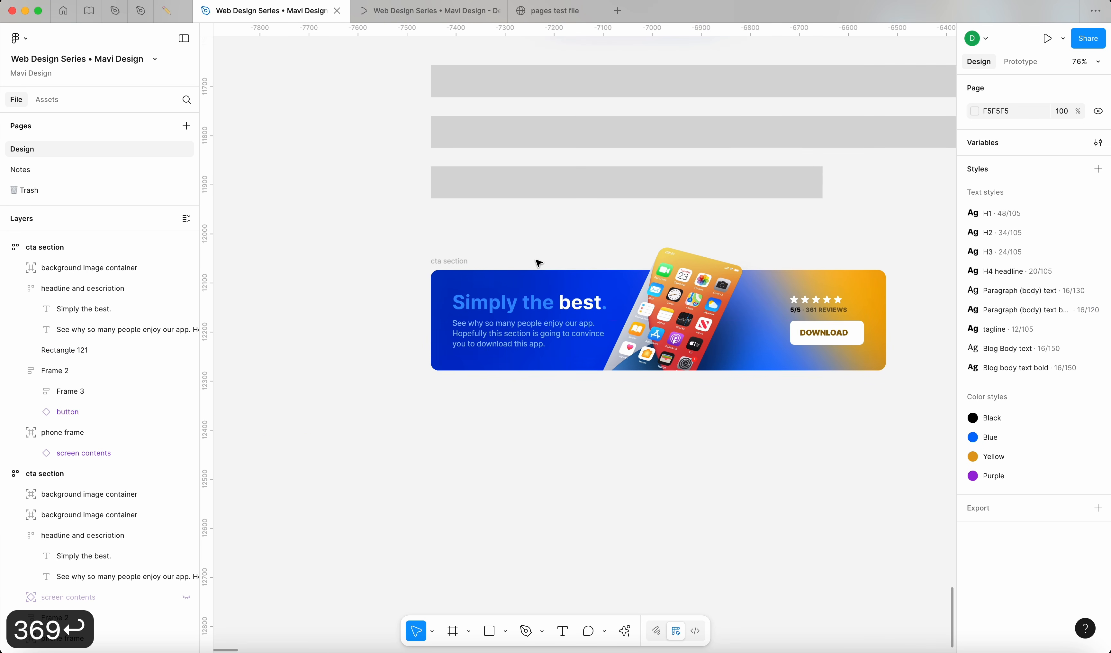
{"action": "left_click", "coordinate": [465, 261]}
{"action": "scroll", "coordinate": [700, 289], "scroll_direction": "up", "scroll_amount": 2}
{"action": "left_click_drag", "start_coordinate": [923, 315], "coordinate": [884, 315]}
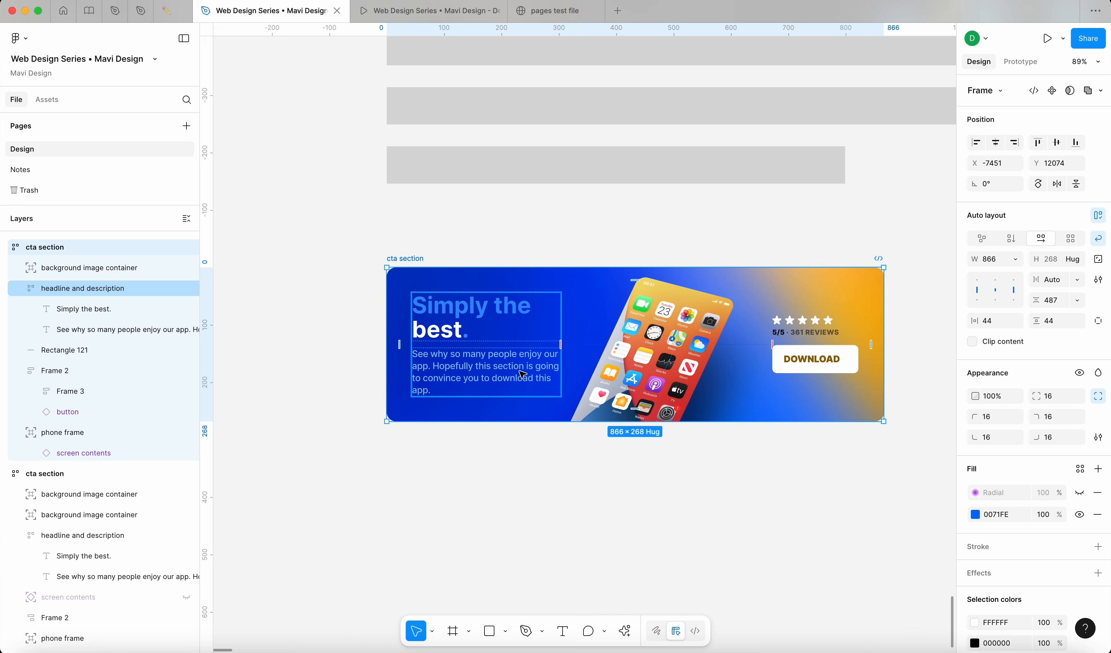
{"action": "left_click", "coordinate": [443, 244]}
{"action": "left_click", "coordinate": [422, 258]}
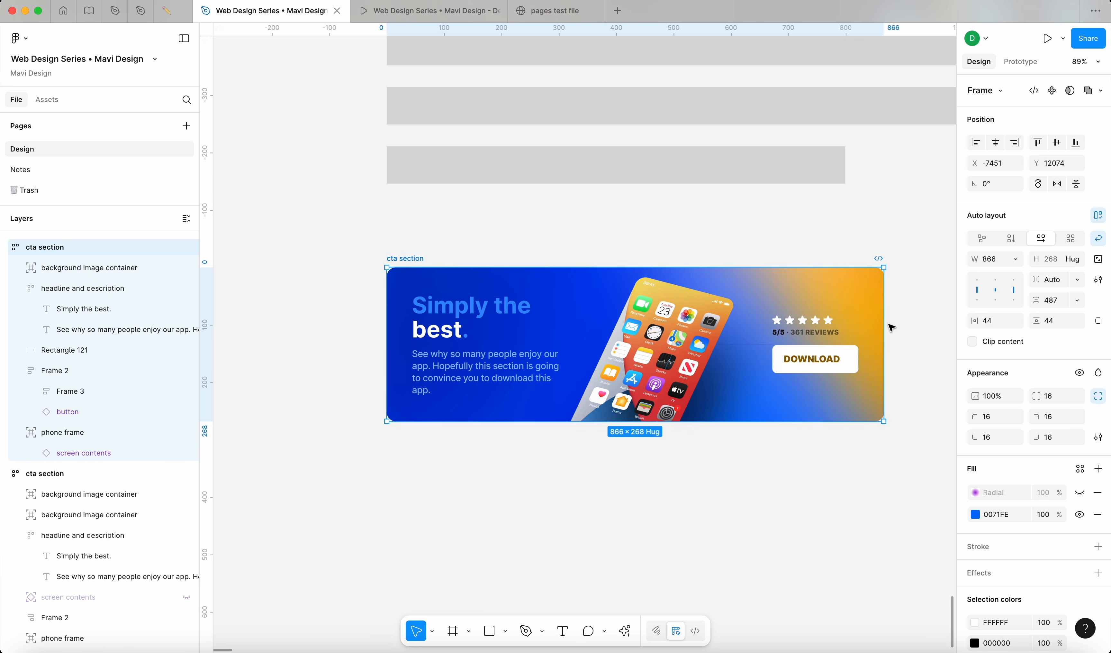
{"action": "left_click_drag", "start_coordinate": [865, 327], "coordinate": [850, 362]}
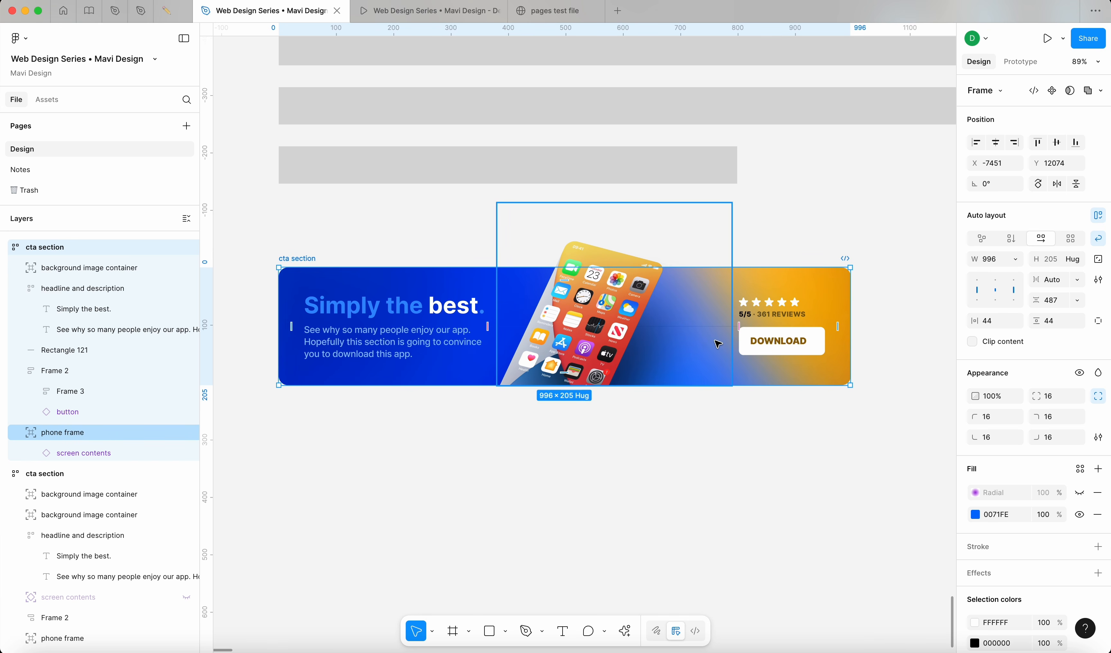
Step: Set the wide cta section's vertical gap between rows to 96 and narrow the section to about 777
{"action": "left_click", "coordinate": [310, 263]}
{"action": "left_click", "coordinate": [311, 264]}
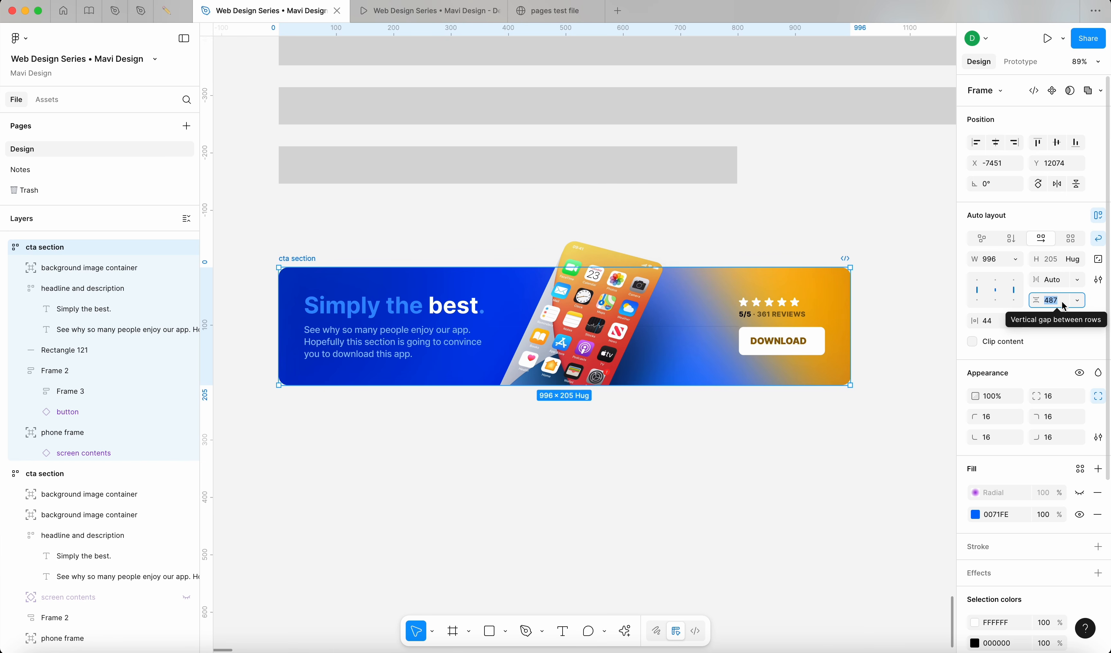
{"action": "type", "text": "96"}
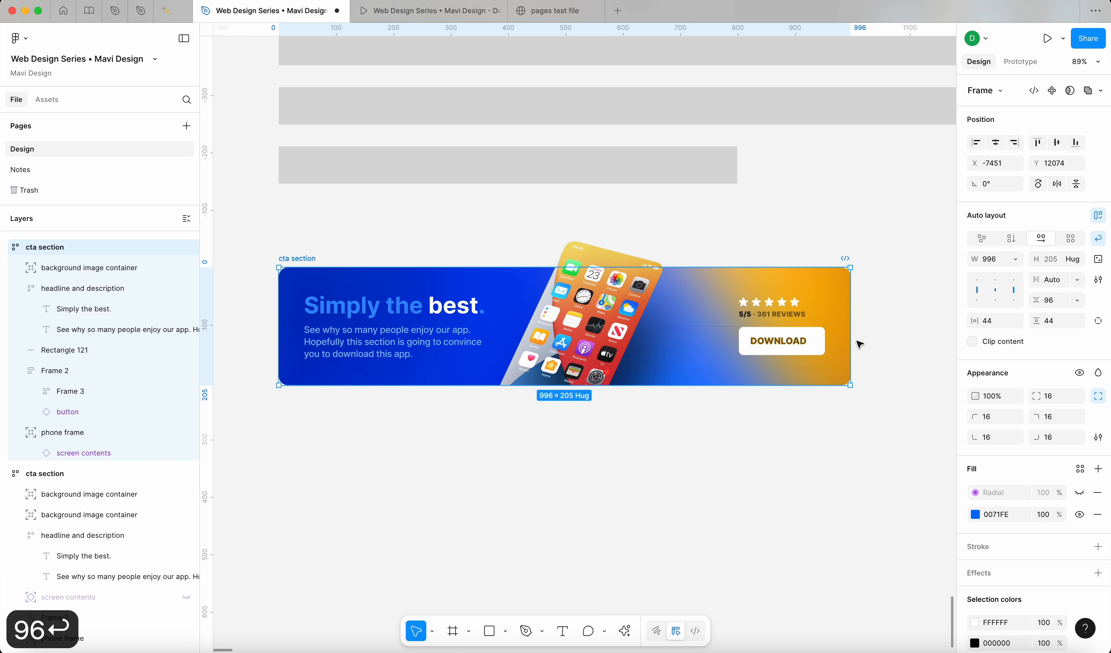
{"action": "left_click_drag", "start_coordinate": [851, 332], "coordinate": [724, 366]}
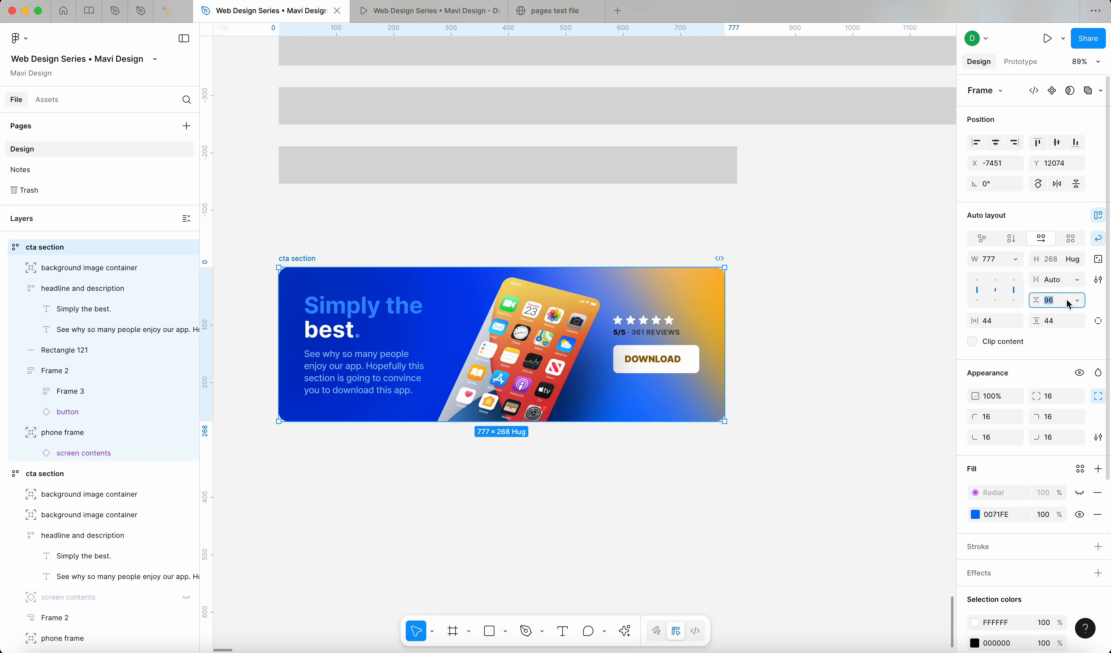
Step: Set the wide cta section's vertical gap between rows to 32 and resize the section to about 1036 wide
{"action": "type", "text": "32"}
{"action": "key", "text": "Return"}
{"action": "left_click_drag", "start_coordinate": [724, 341], "coordinate": [751, 366]}
{"action": "scroll", "coordinate": [754, 362], "scroll_direction": "down", "scroll_amount": 3}
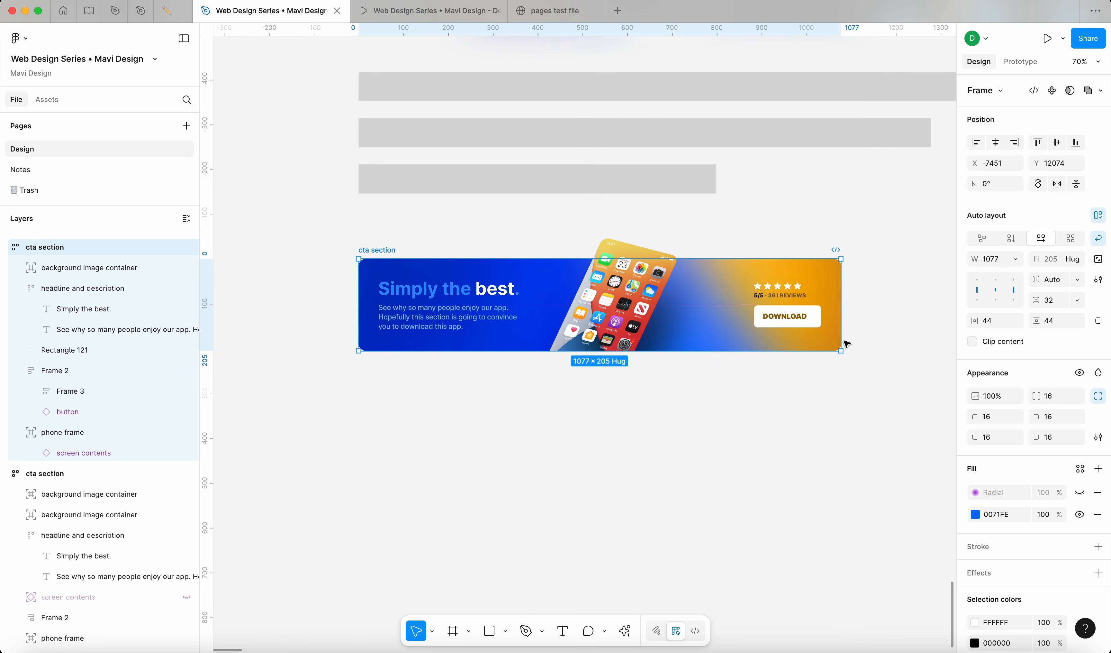
{"action": "mouse_move", "coordinate": [818, 339]}
{"action": "left_mouse_down"}
{"action": "mouse_move", "coordinate": [739, 355]}
{"action": "mouse_move", "coordinate": [823, 352]}
{"action": "left_mouse_up"}
Step: Set the height of the thin magenta spacer rectangle inside the wide cta section to 4
{"action": "scroll", "coordinate": [708, 309], "scroll_direction": "up", "scroll_amount": 10}
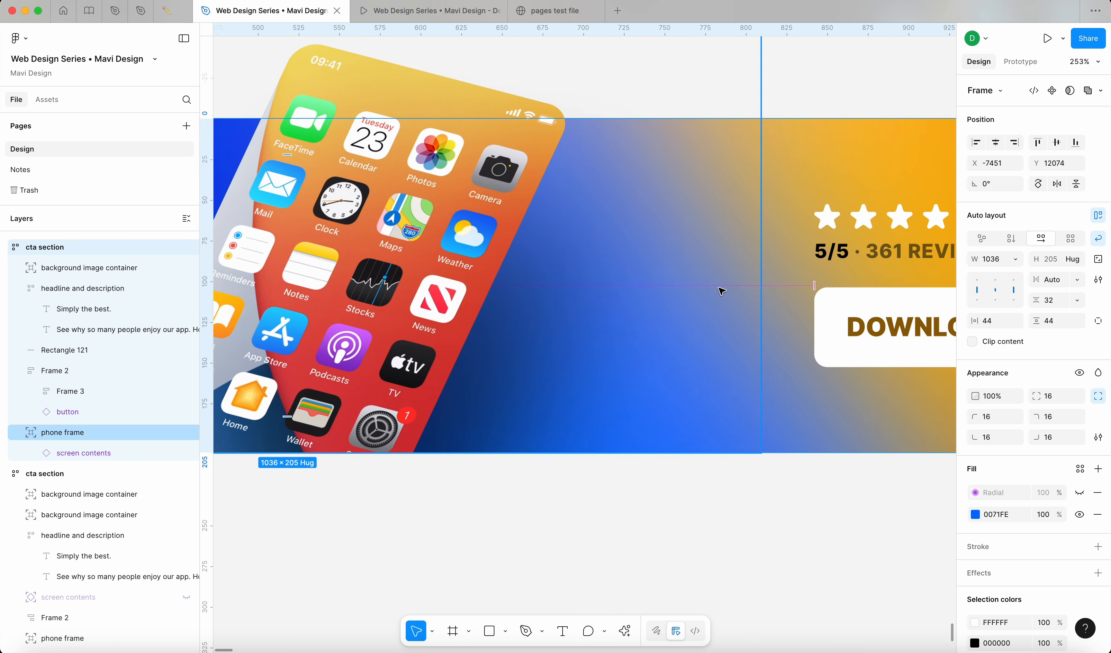
{"action": "left_click", "coordinate": [789, 286]}
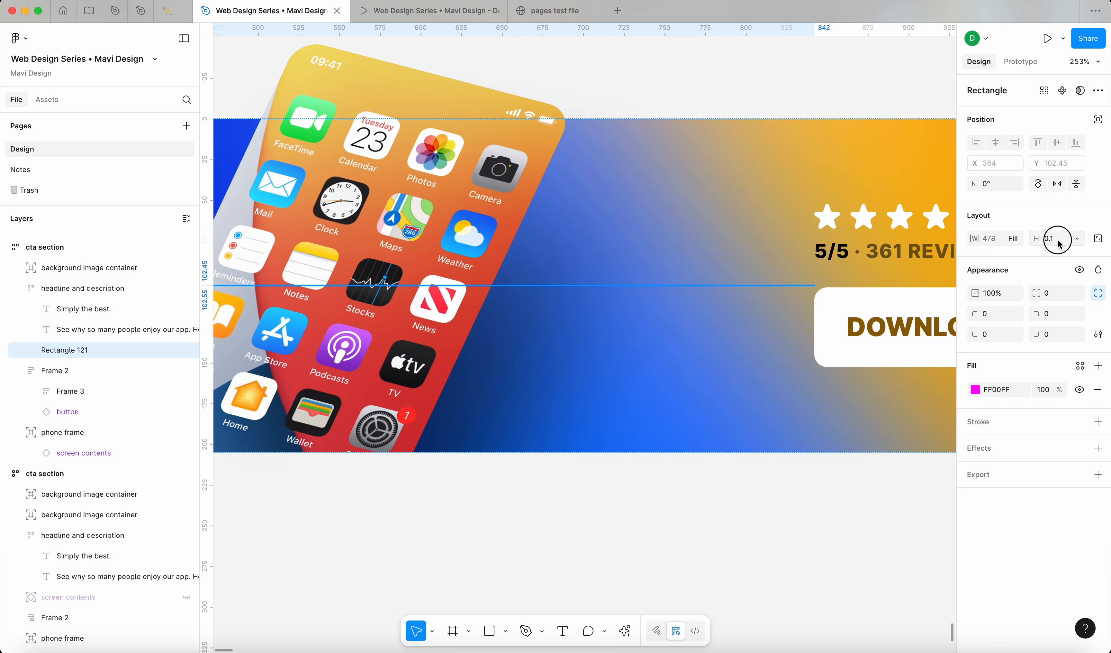
{"action": "type", "text": "2"}
{"action": "key", "text": "BackSpace"}
{"action": "type", "text": "4"}
{"action": "key", "text": "Return"}
{"action": "left_click", "coordinate": [818, 546]}
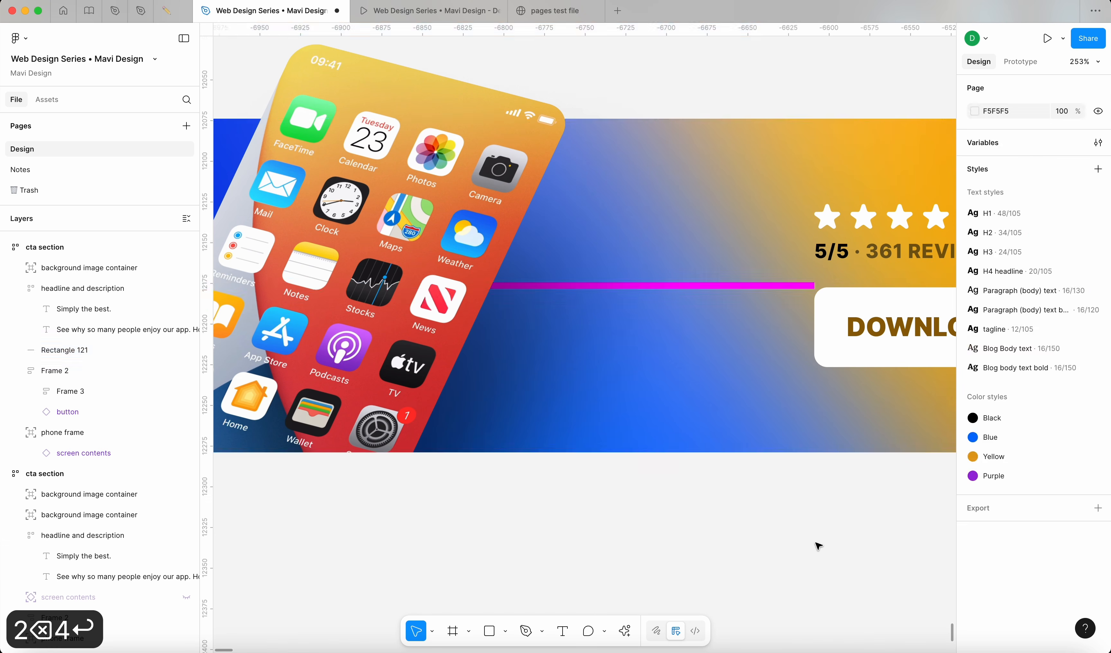
Step: Select the whole wide cta section below the grey breakpoint-width guides
{"action": "scroll", "coordinate": [806, 526], "scroll_direction": "down", "scroll_amount": 10}
{"action": "left_click", "coordinate": [583, 453]}
{"action": "left_click", "coordinate": [545, 438]}
{"action": "scroll", "coordinate": [627, 397], "scroll_direction": "down", "scroll_amount": 4}
{"action": "scroll", "coordinate": [627, 397], "scroll_direction": "right", "scroll_amount": 4}
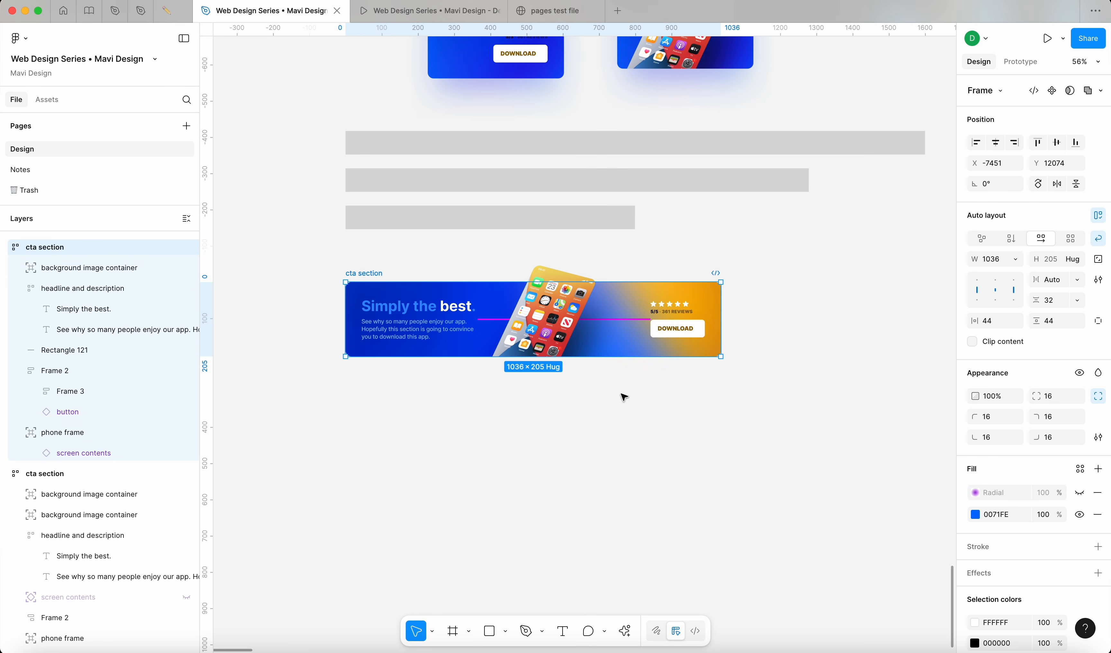
Step: Narrow the cta section to a width of 799
{"action": "scroll", "coordinate": [675, 380], "scroll_direction": "left", "scroll_amount": 2}
{"action": "scroll", "coordinate": [675, 379], "scroll_direction": "up", "scroll_amount": 5}
{"action": "left_click_drag", "start_coordinate": [891, 343], "coordinate": [749, 413]}
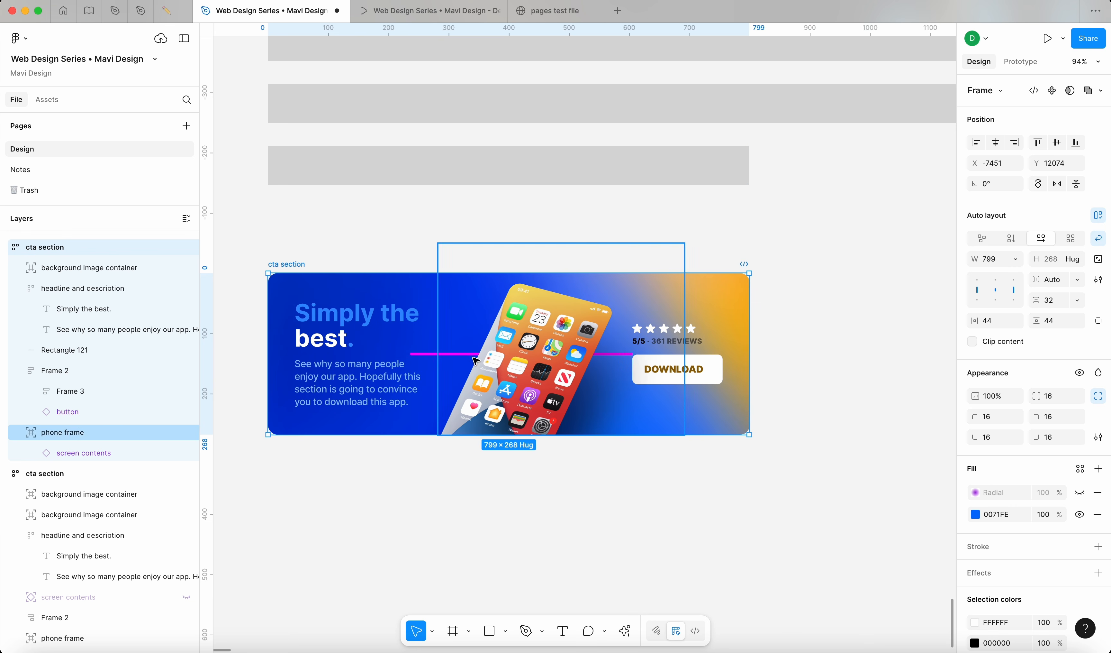
Step: Examine the headline and description texts in the cta section and the description's width sizing and minimum width options
{"action": "left_click", "coordinate": [379, 377]}
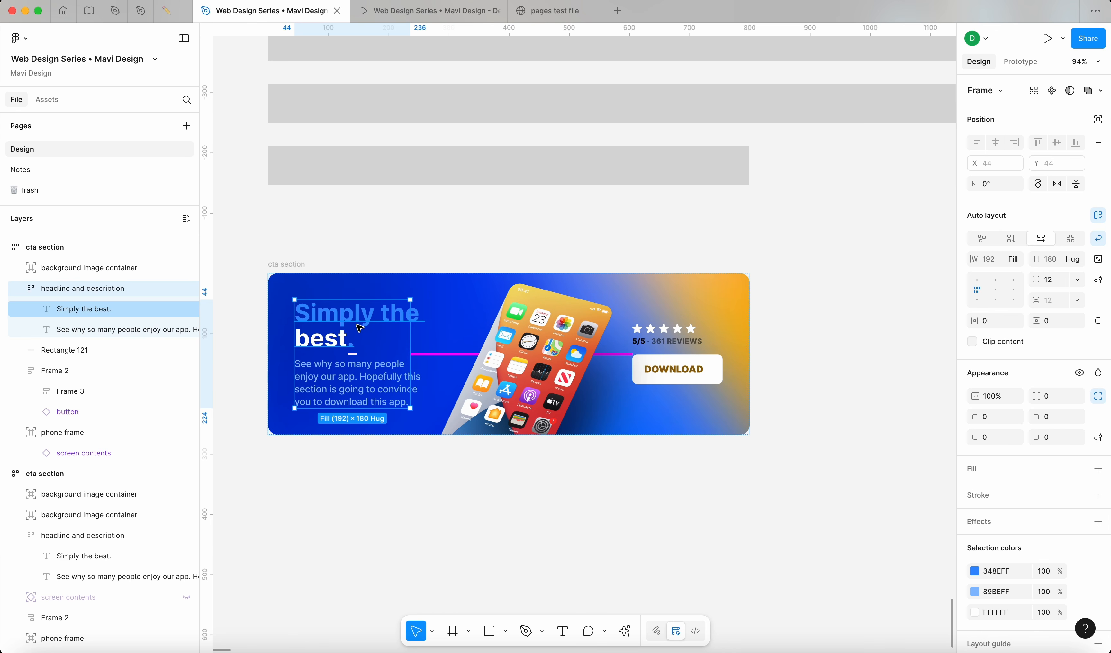
{"action": "left_click", "coordinate": [365, 337]}
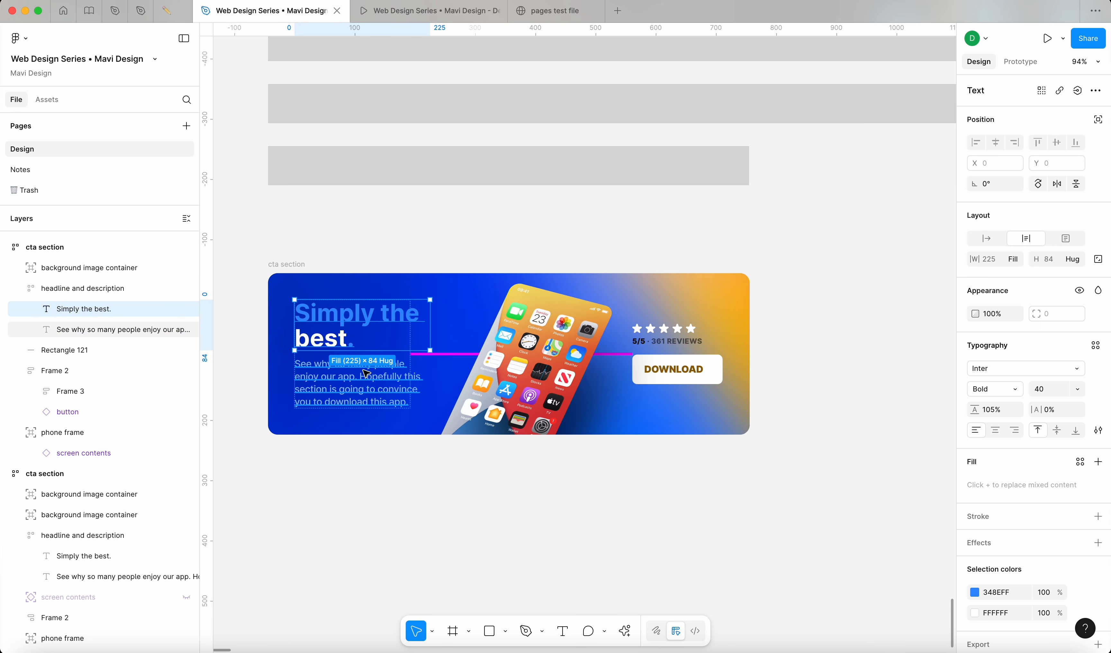
{"action": "left_click", "coordinate": [370, 378]}
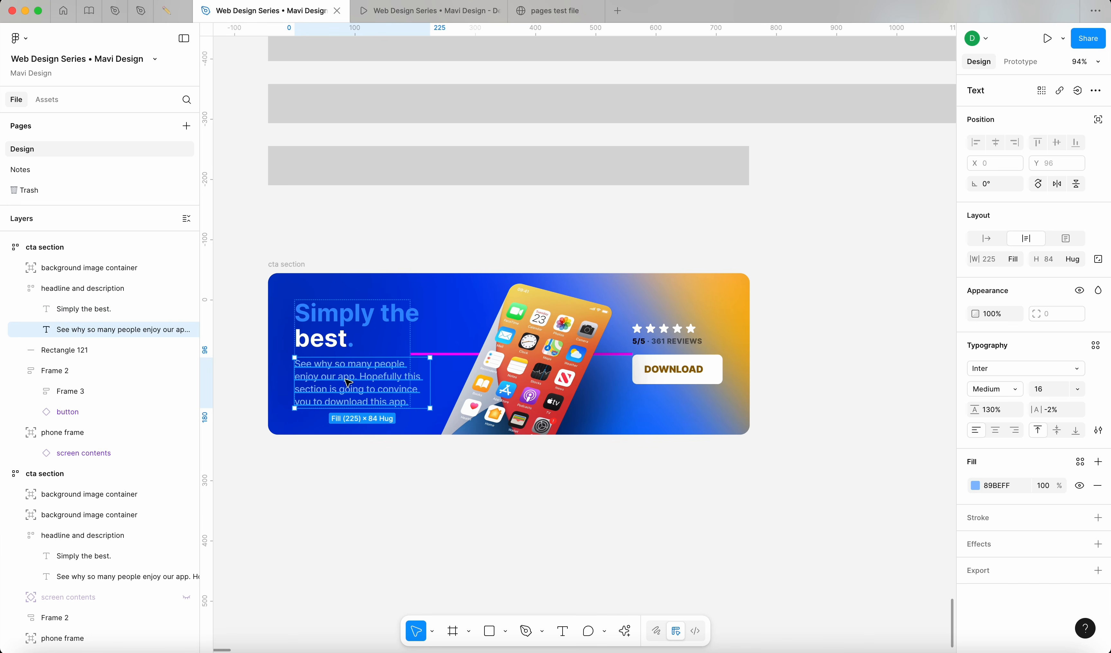
{"action": "left_click", "coordinate": [1014, 260]}
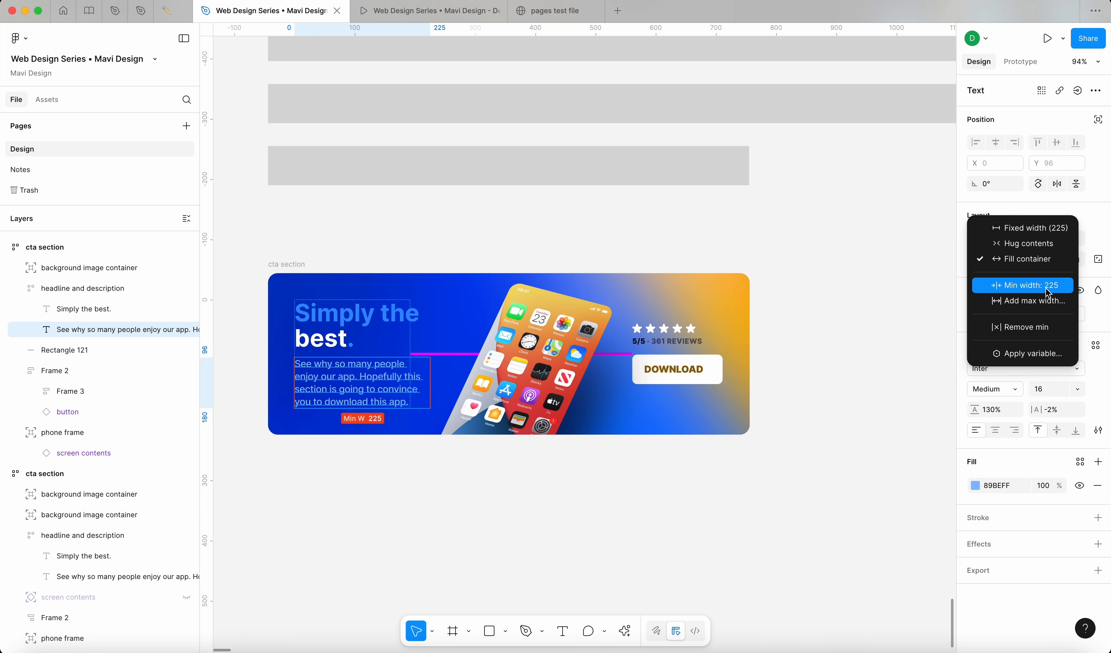
{"action": "left_click", "coordinate": [501, 218]}
Step: Try narrowing the cta section further and widening it partway back, selecting the headline and description frame at each width
{"action": "left_click", "coordinate": [273, 263]}
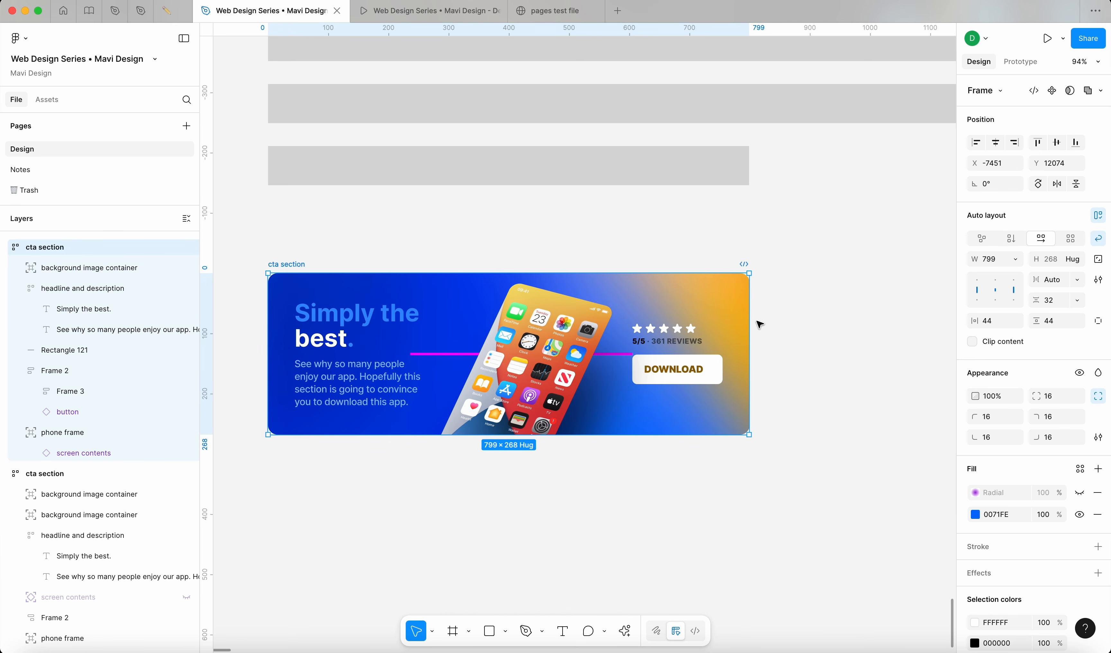
{"action": "left_click_drag", "start_coordinate": [745, 324], "coordinate": [688, 324]}
{"action": "left_click", "coordinate": [323, 346]}
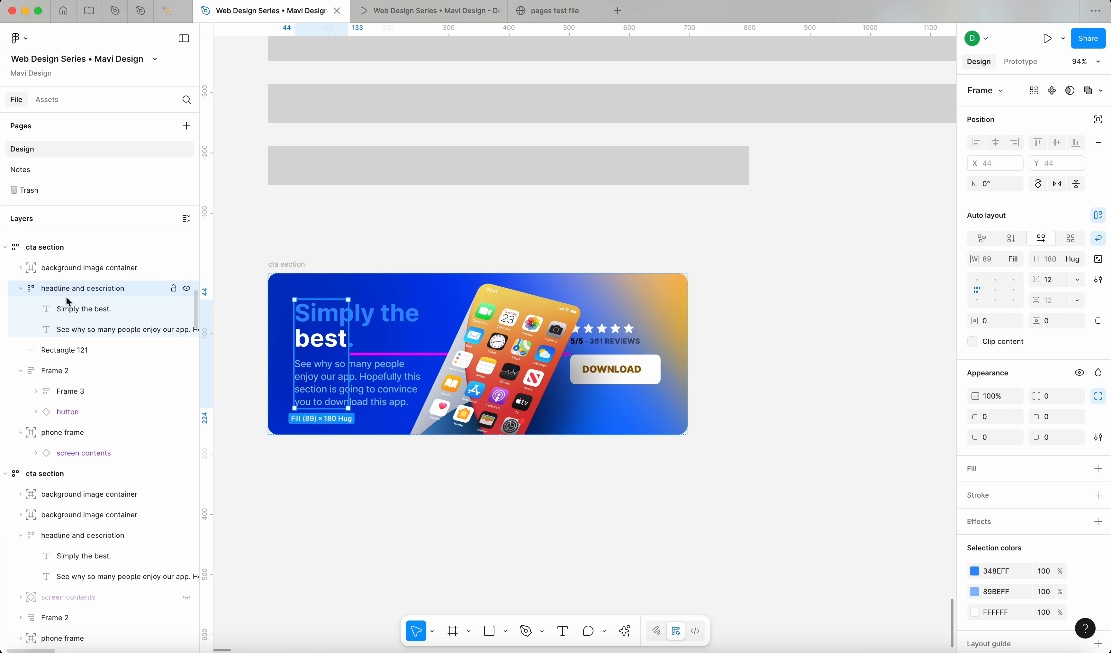
{"action": "left_click", "coordinate": [268, 268]}
{"action": "left_click_drag", "start_coordinate": [688, 330], "coordinate": [738, 336]}
{"action": "left_click", "coordinate": [347, 324]}
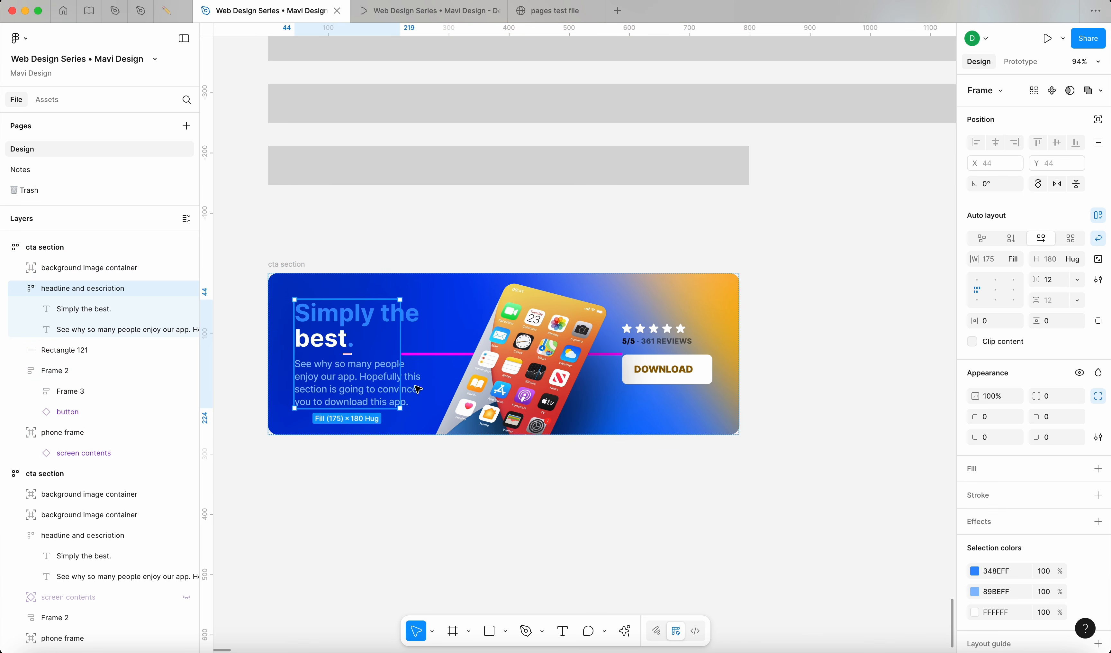
Step: Check the width sizing and maximum width settings of the headline and description frame
{"action": "left_click", "coordinate": [1016, 260]}
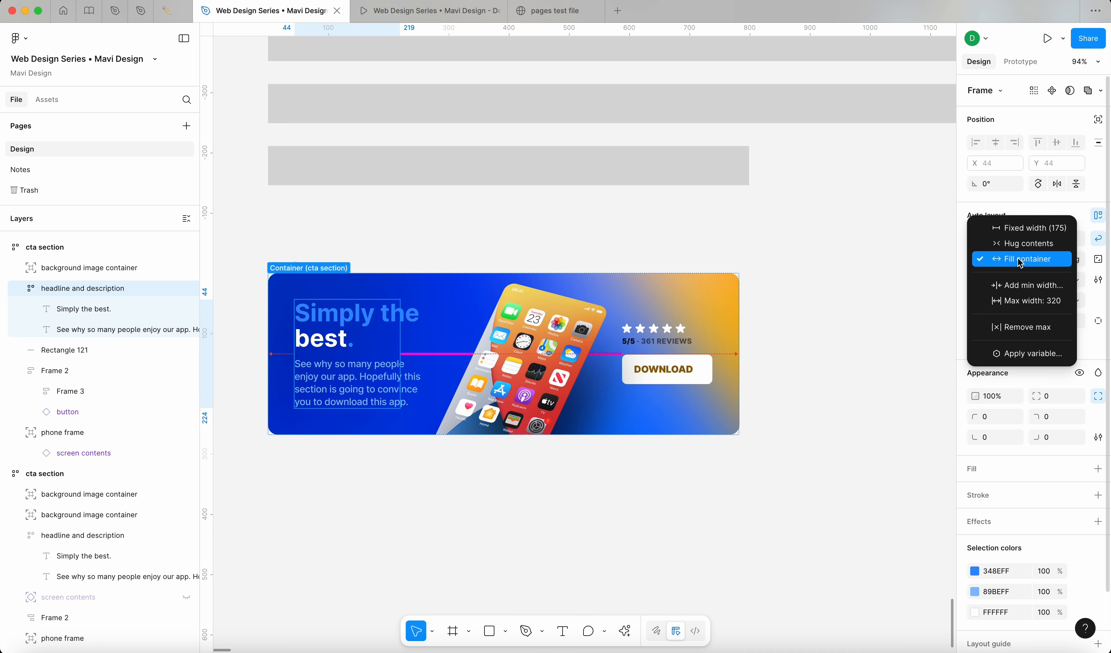
{"action": "left_click", "coordinate": [335, 253]}
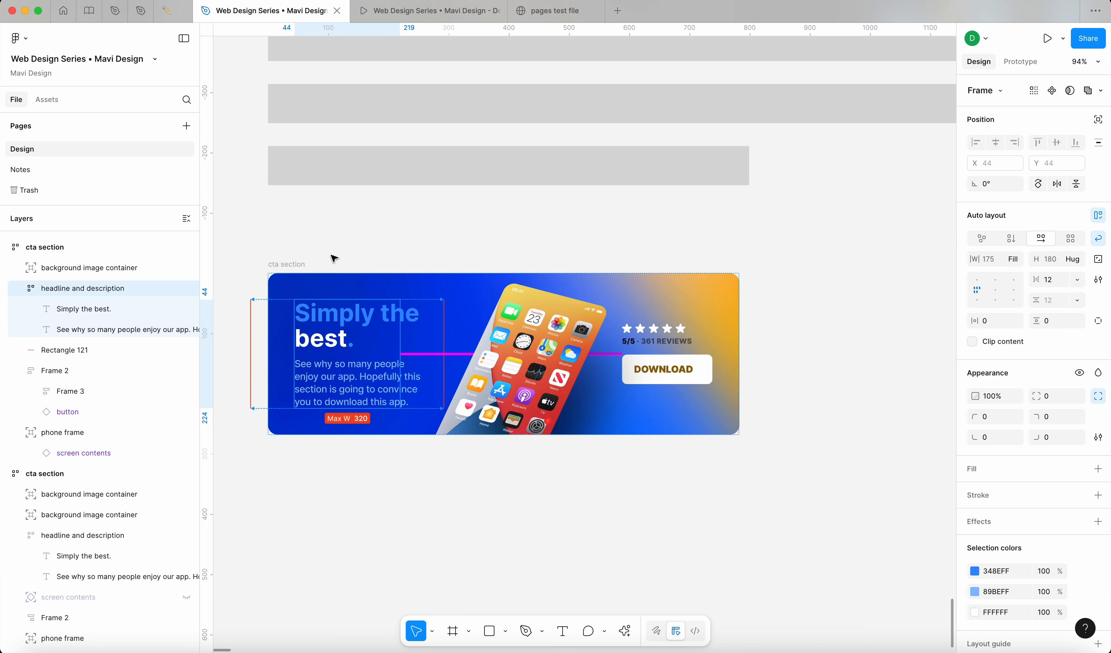
{"action": "key", "text": "Escape"}
{"action": "left_click", "coordinate": [313, 367]}
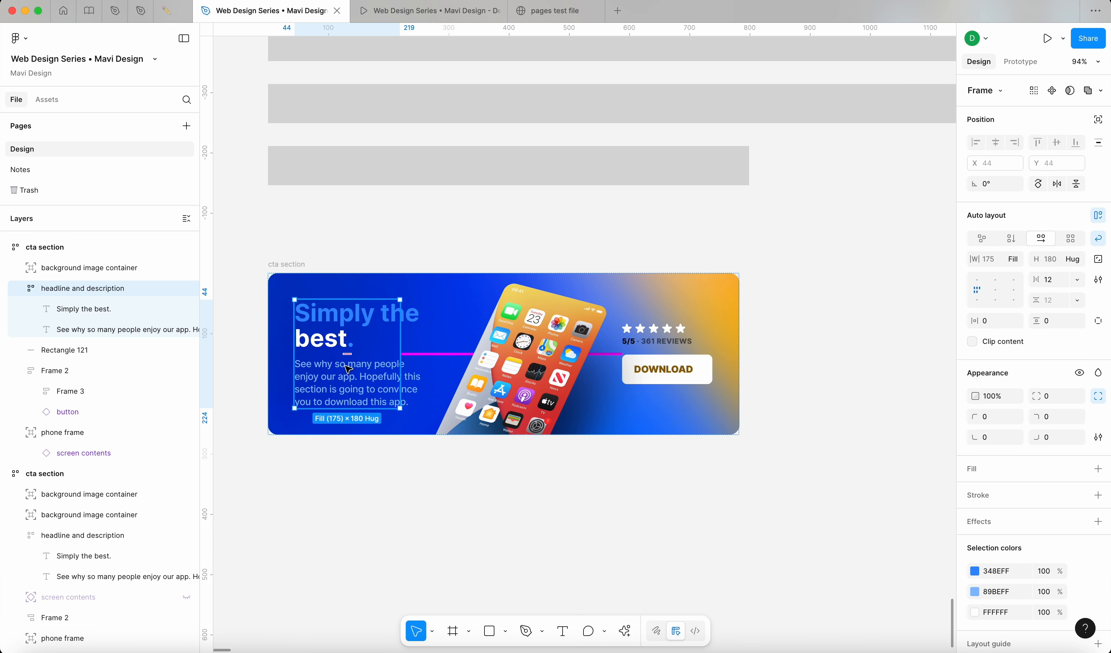
Step: Widen the cta section back to 799 and inspect the width limit options of the headline and description frame
{"action": "left_click", "coordinate": [282, 264]}
{"action": "left_click_drag", "start_coordinate": [739, 322], "coordinate": [750, 324]}
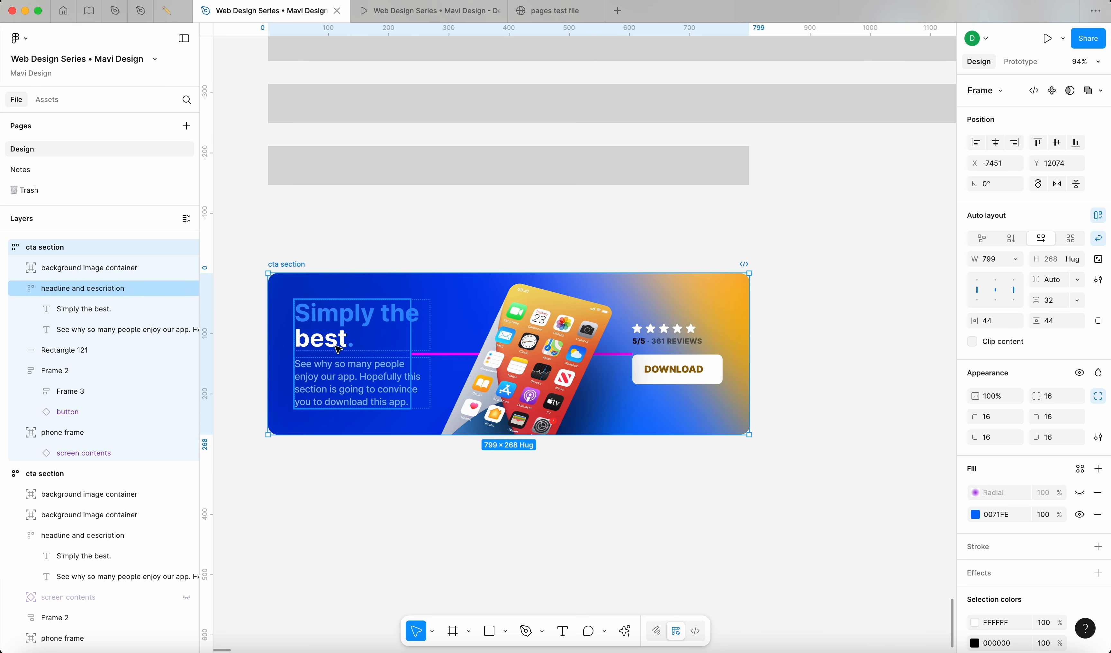
{"action": "left_click", "coordinate": [323, 316]}
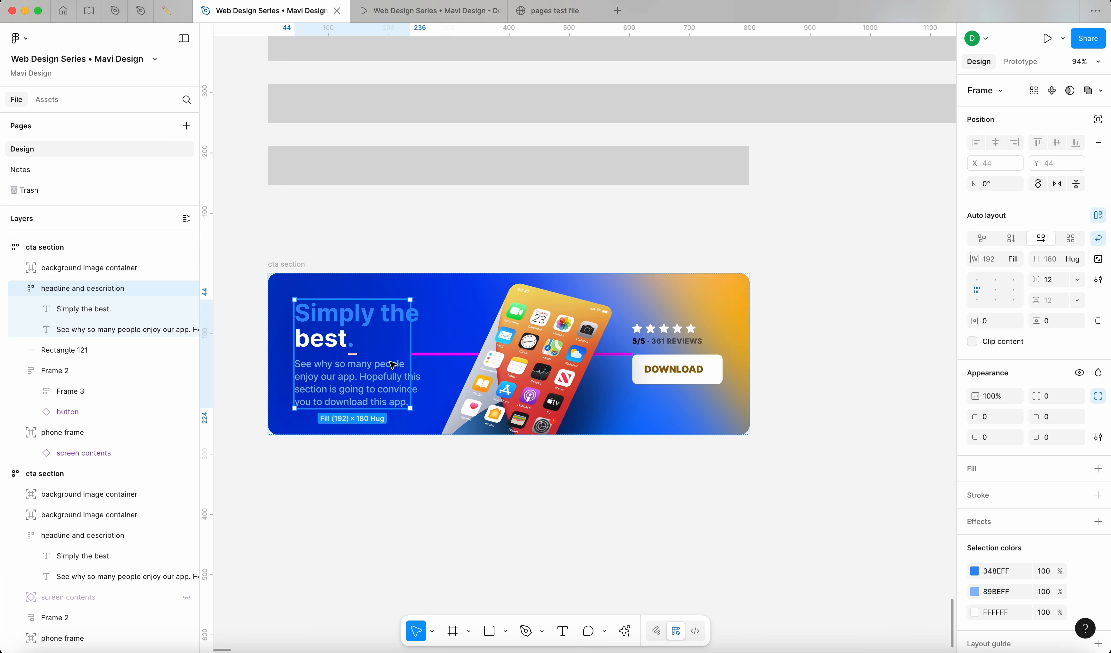
{"action": "left_click", "coordinate": [1014, 259]}
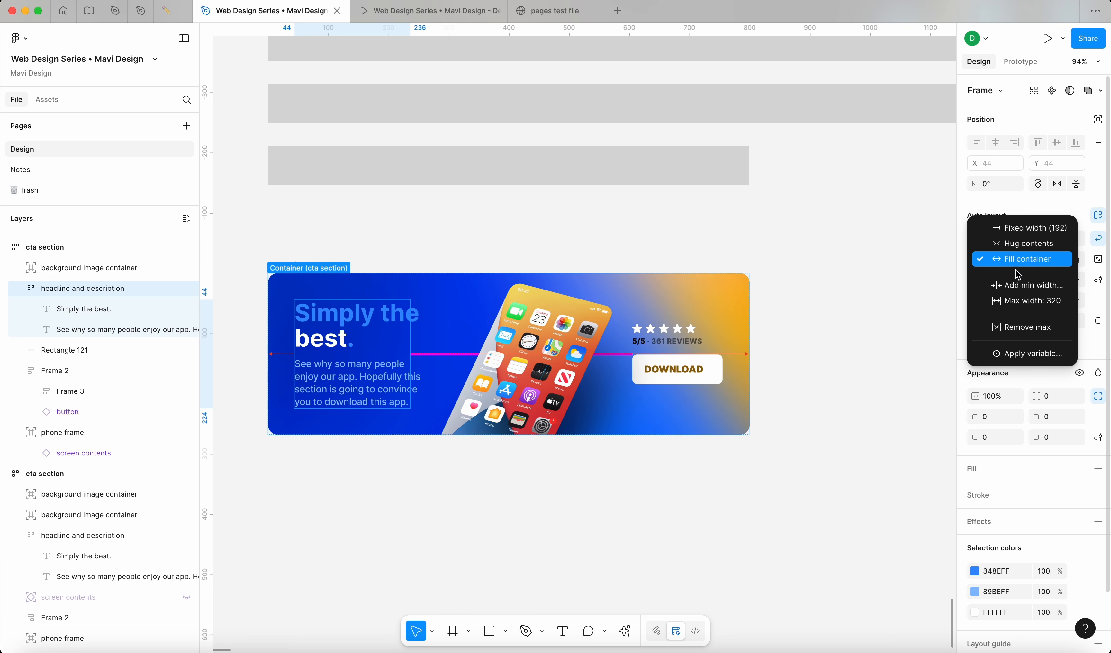
{"action": "left_click", "coordinate": [1019, 292]}
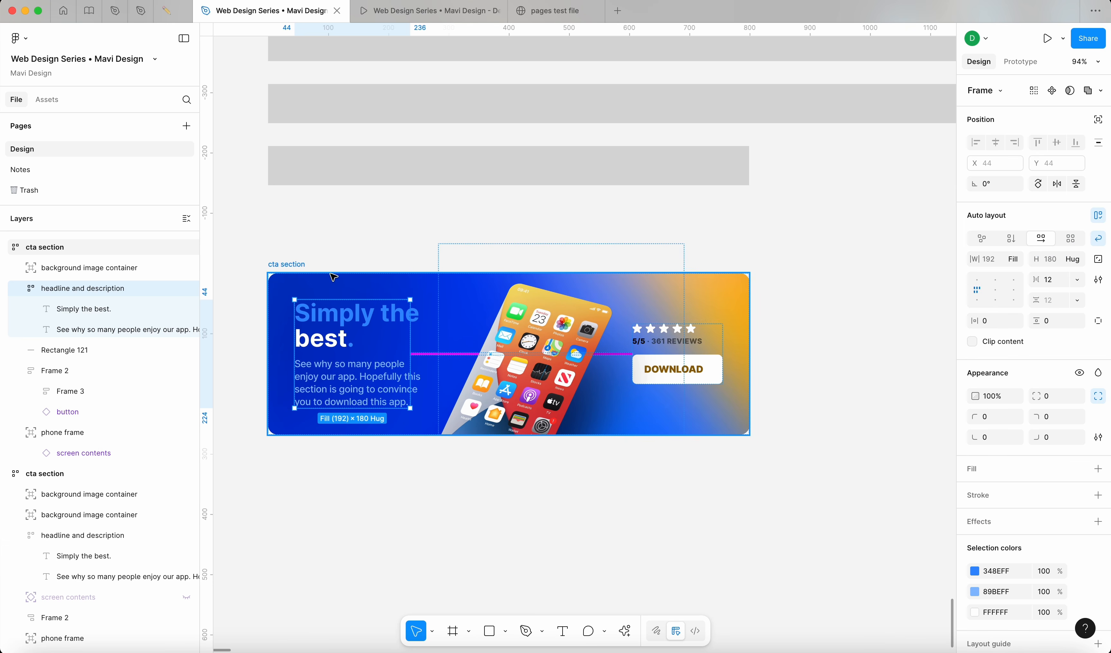
{"action": "left_click", "coordinate": [293, 236]}
Step: Test how the cta section wraps by resizing it through several widths, including 1053 and 959, down to 416
{"action": "left_click", "coordinate": [286, 264]}
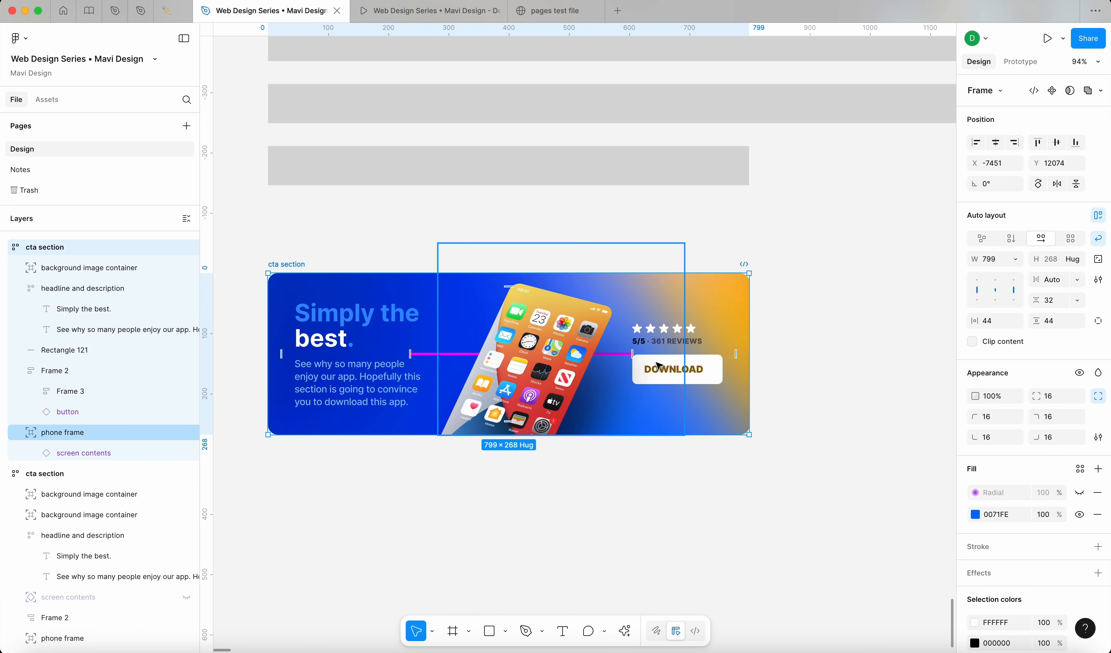
{"action": "left_click_drag", "start_coordinate": [744, 326], "coordinate": [551, 415]}
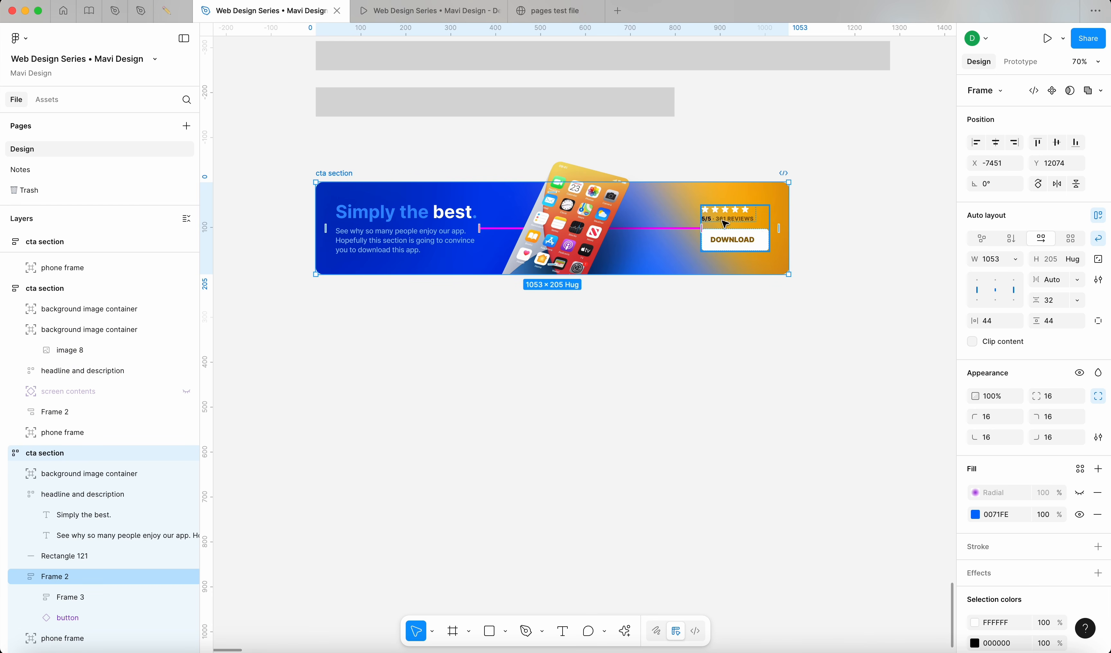
{"action": "left_click_drag", "start_coordinate": [783, 232], "coordinate": [747, 254]}
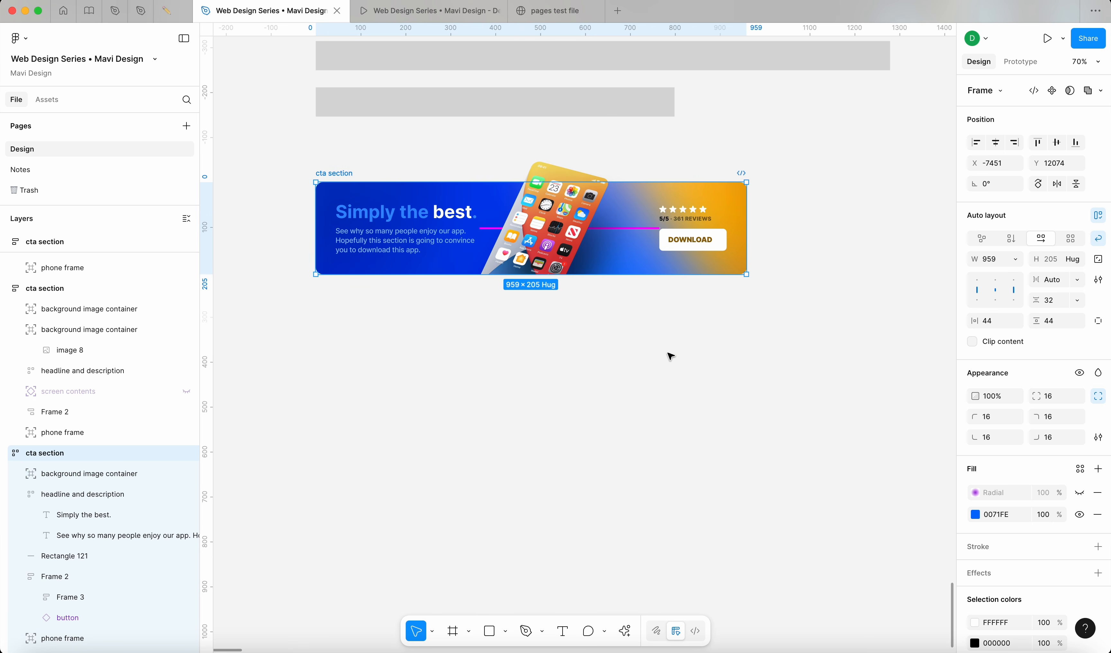
{"action": "left_click_drag", "start_coordinate": [749, 235], "coordinate": [501, 290]}
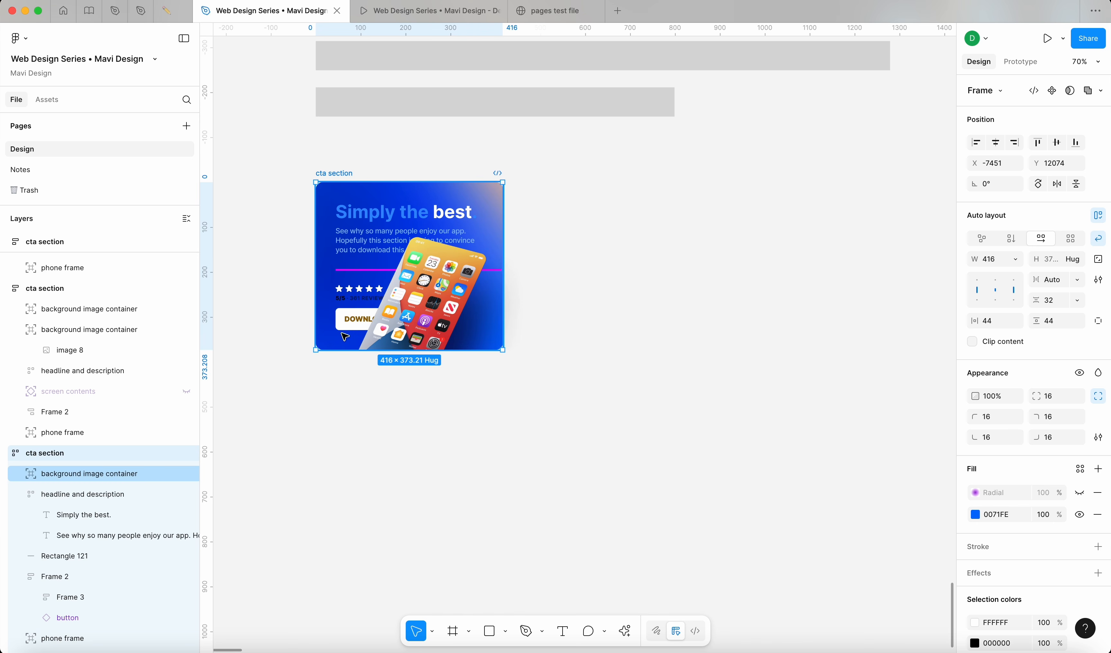
Step: Try stretching the cta section to a height of 792, and undo the height and width changes
{"action": "left_click_drag", "start_coordinate": [376, 350], "coordinate": [386, 530]}
{"action": "key", "text": "super+z"}
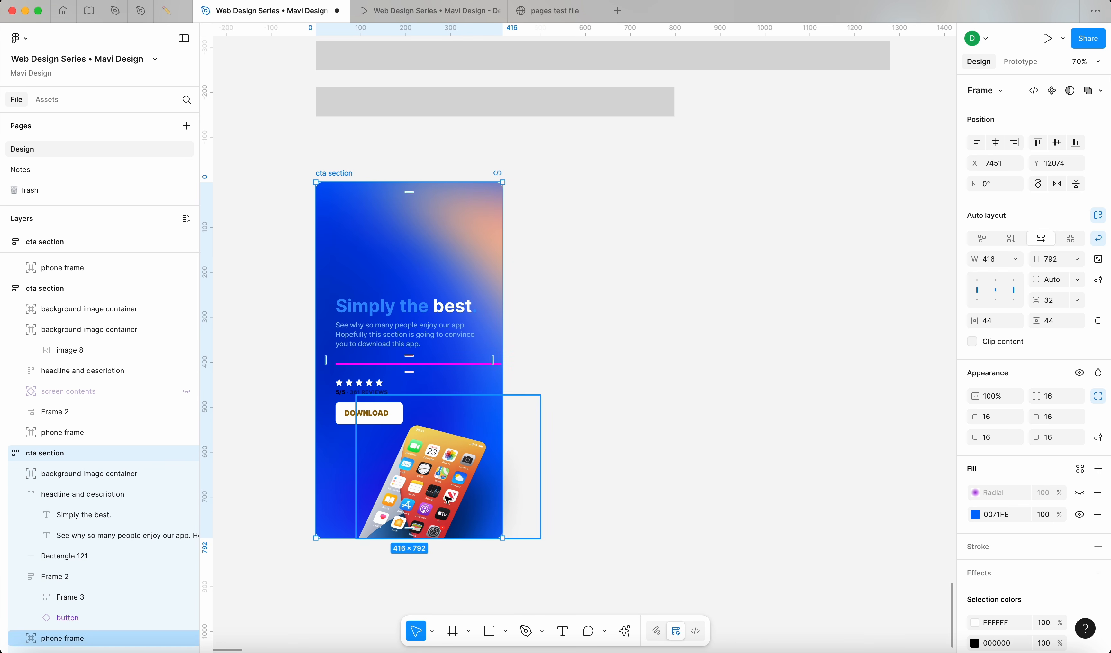
{"action": "left_click", "coordinate": [444, 287]}
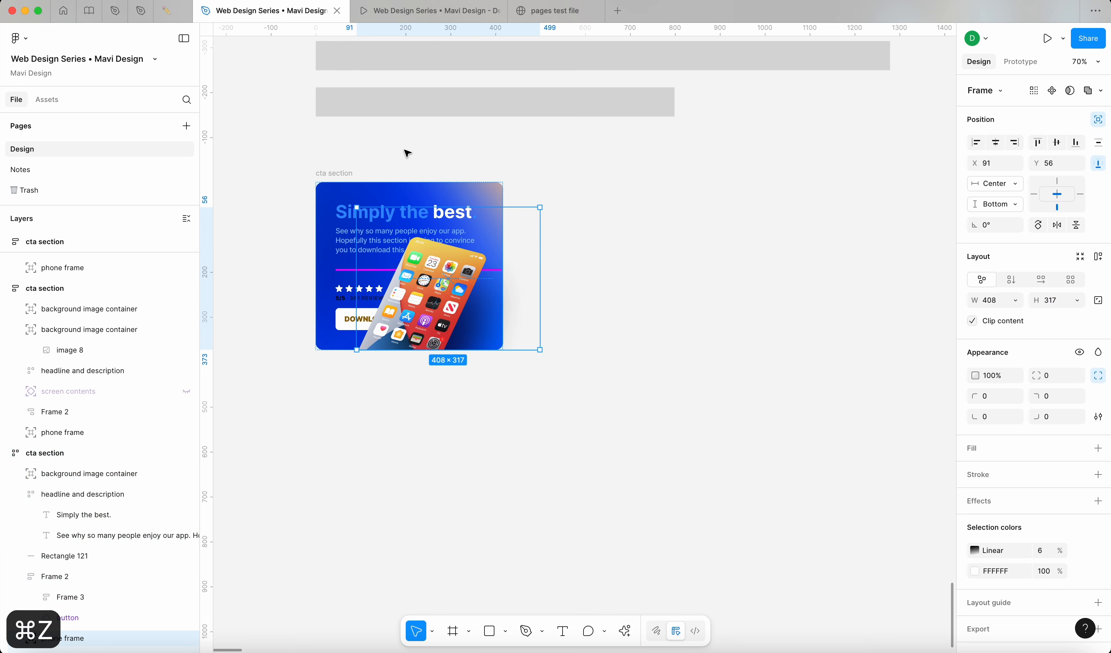
{"action": "left_click", "coordinate": [347, 174]}
{"action": "key", "text": "super+z"}
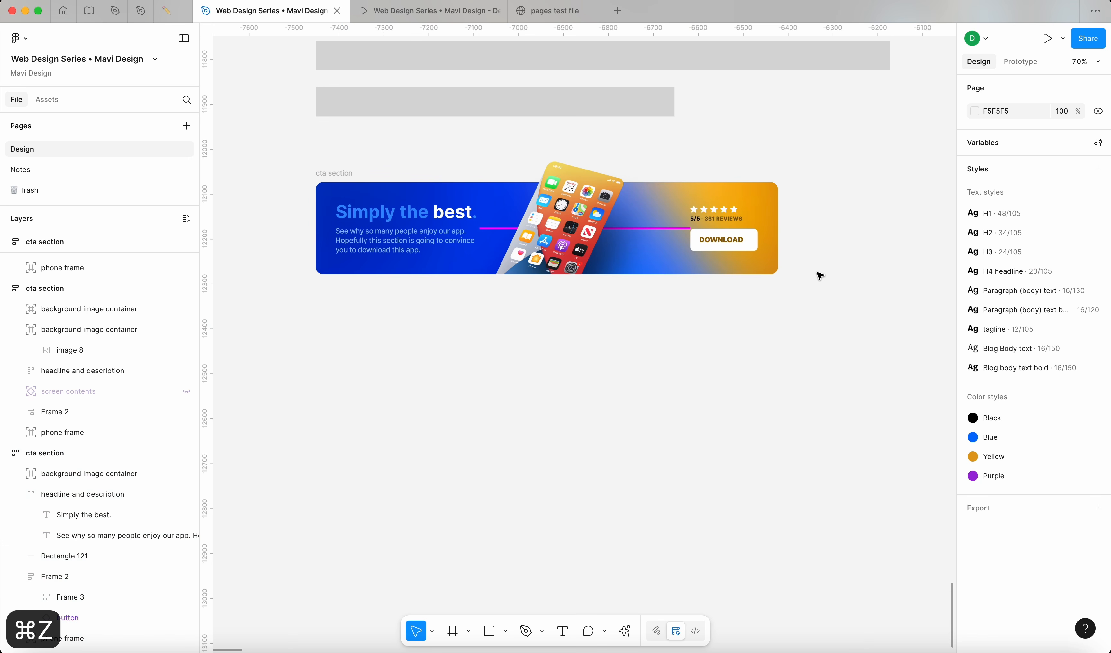
Step: Wrap the reviews and download button frame, the magenta line and the headline and description frame in one auto layout frame
{"action": "left_click", "coordinate": [756, 249]}
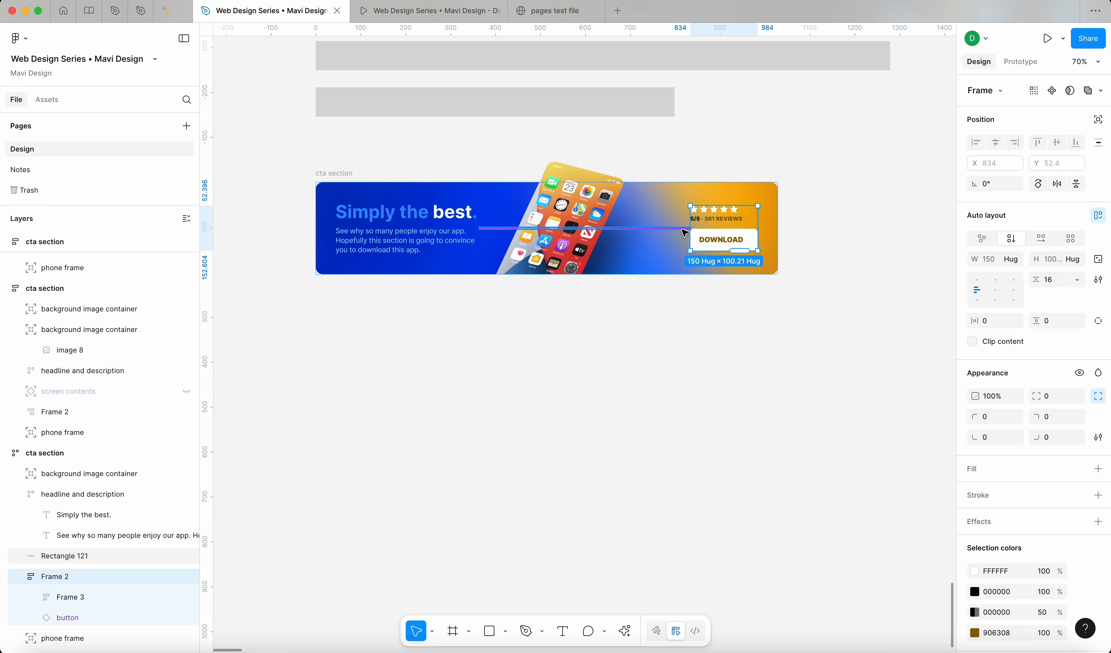
{"action": "left_click", "coordinate": [664, 229], "text": "shift"}
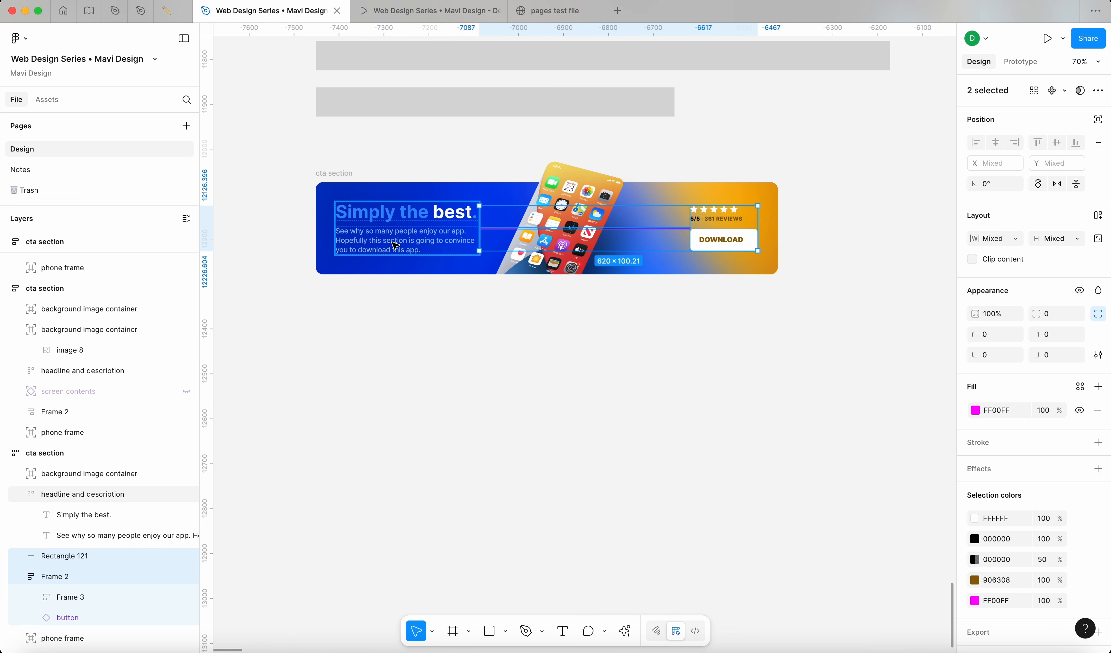
{"action": "left_click", "coordinate": [404, 250], "text": "shift"}
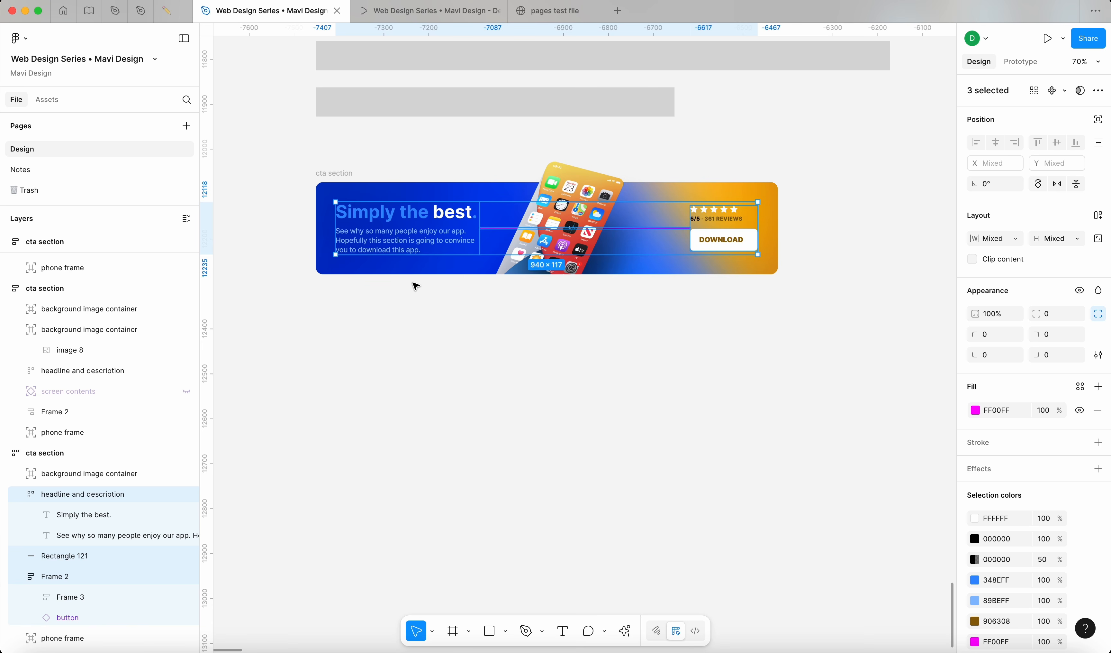
{"action": "key", "text": "shift+a"}
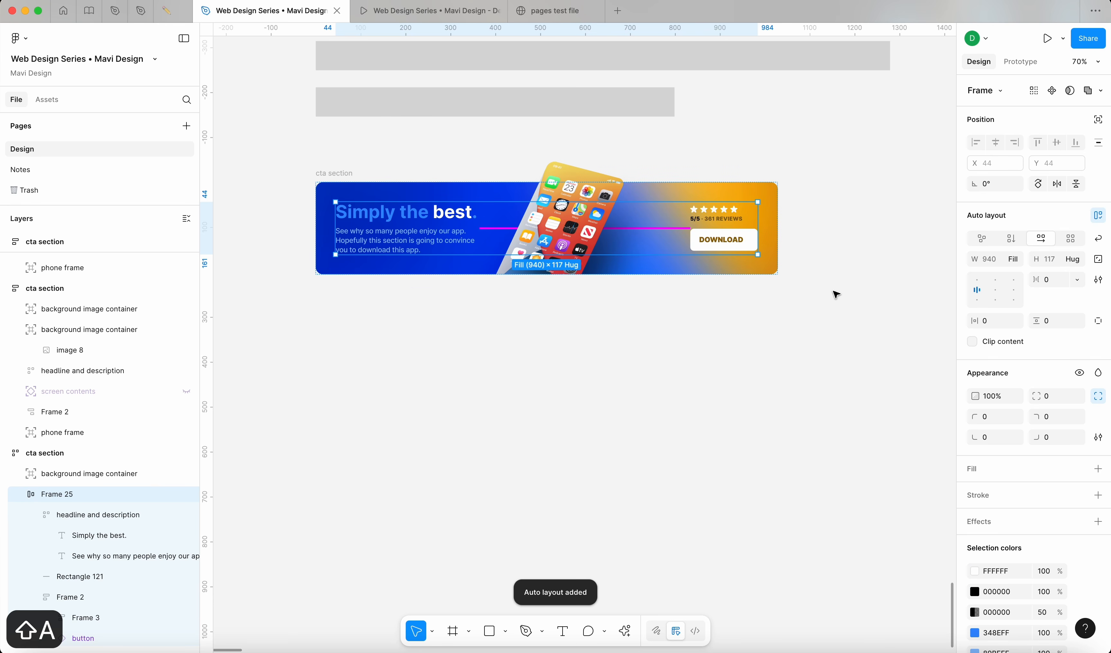
{"action": "left_click", "coordinate": [840, 297]}
Step: Resize the cta section to a width of 1002 and set its auto layout flow to vertical
{"action": "left_click", "coordinate": [718, 241]}
{"action": "left_click", "coordinate": [343, 174]}
{"action": "mouse_move", "coordinate": [774, 237]}
{"action": "left_mouse_down"}
{"action": "mouse_move", "coordinate": [591, 241]}
{"action": "mouse_move", "coordinate": [767, 238]}
{"action": "left_mouse_up"}
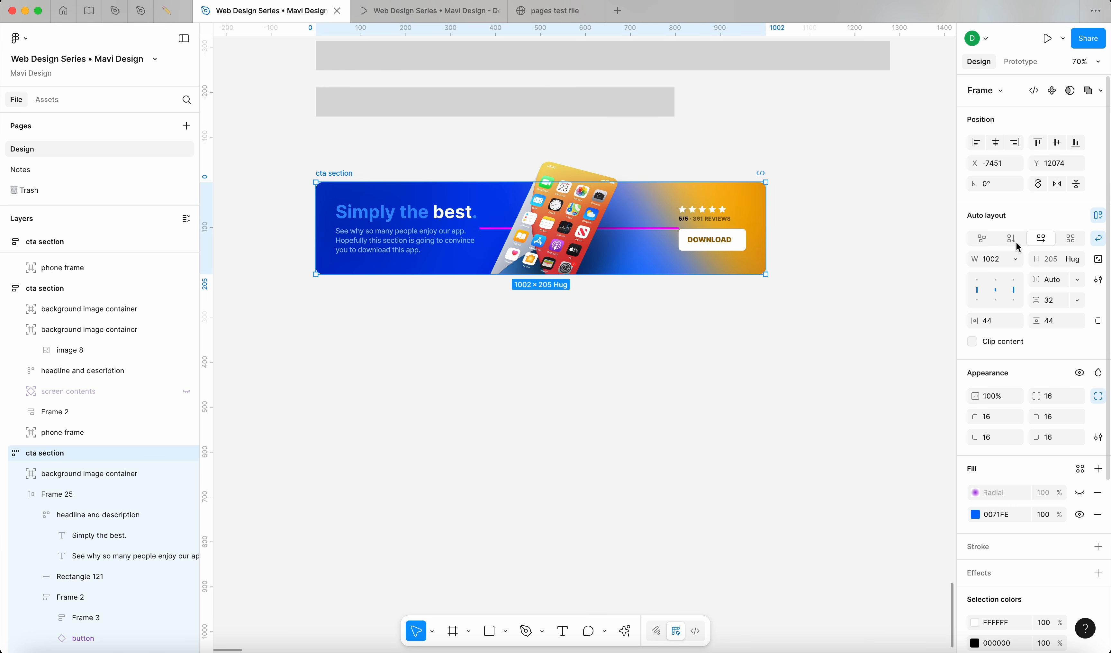
{"action": "left_click", "coordinate": [675, 211]}
{"action": "left_click", "coordinate": [338, 174]}
{"action": "left_click", "coordinate": [1011, 240]}
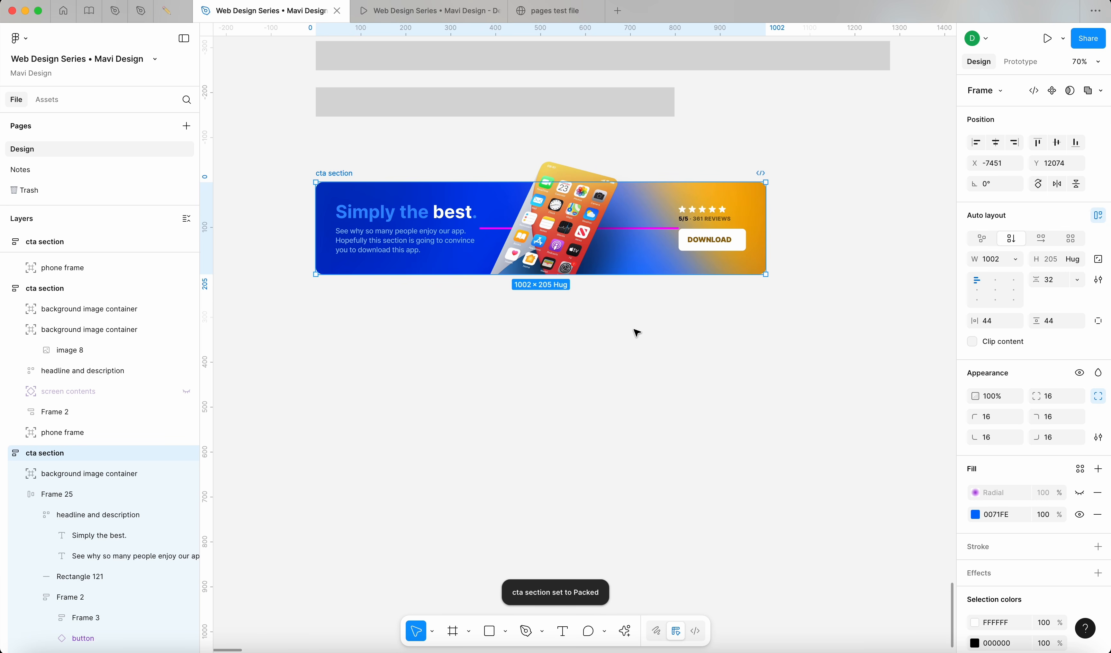
Step: Turn on wrapping for the inner auto layout frame of the cta section and rename it "content"
{"action": "key", "text": "Return"}
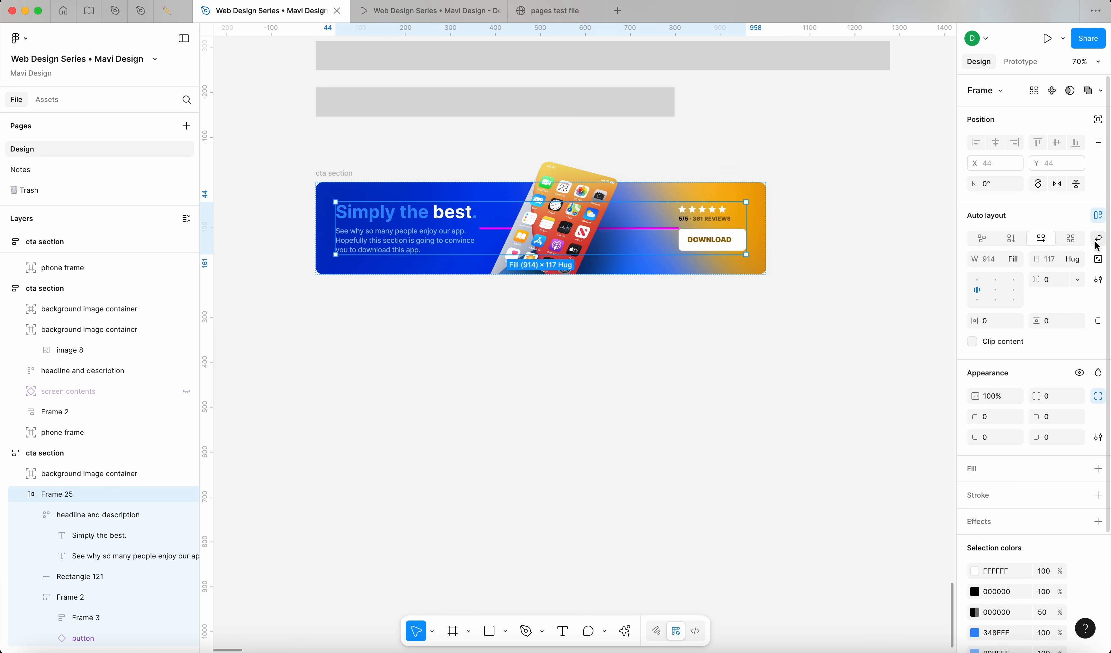
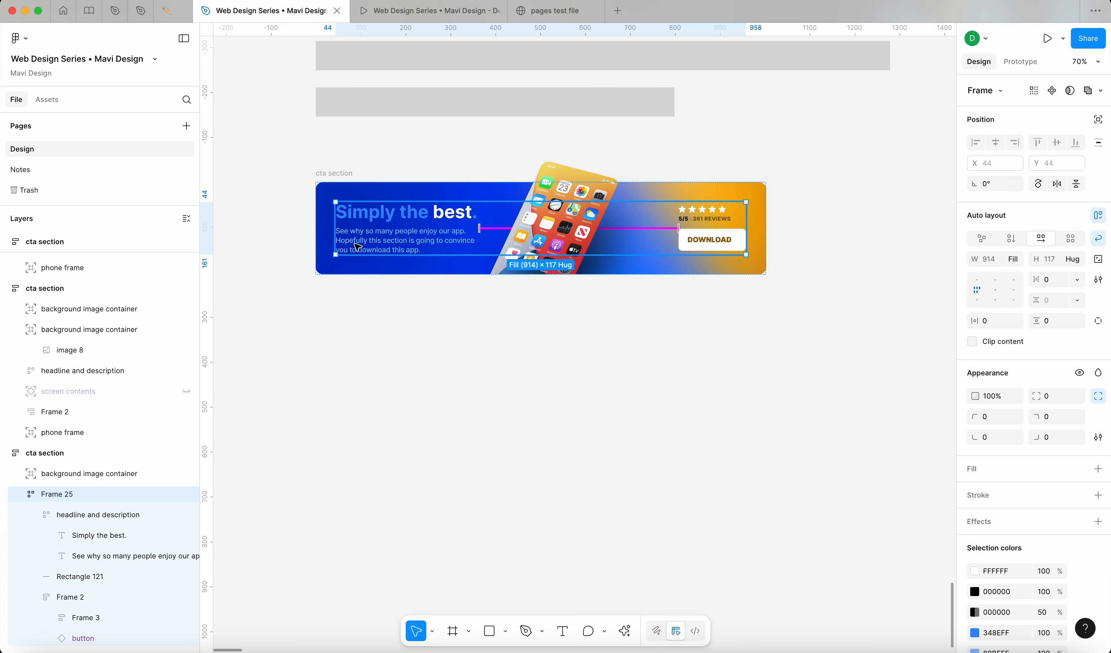
{"action": "key", "text": "super+r"}
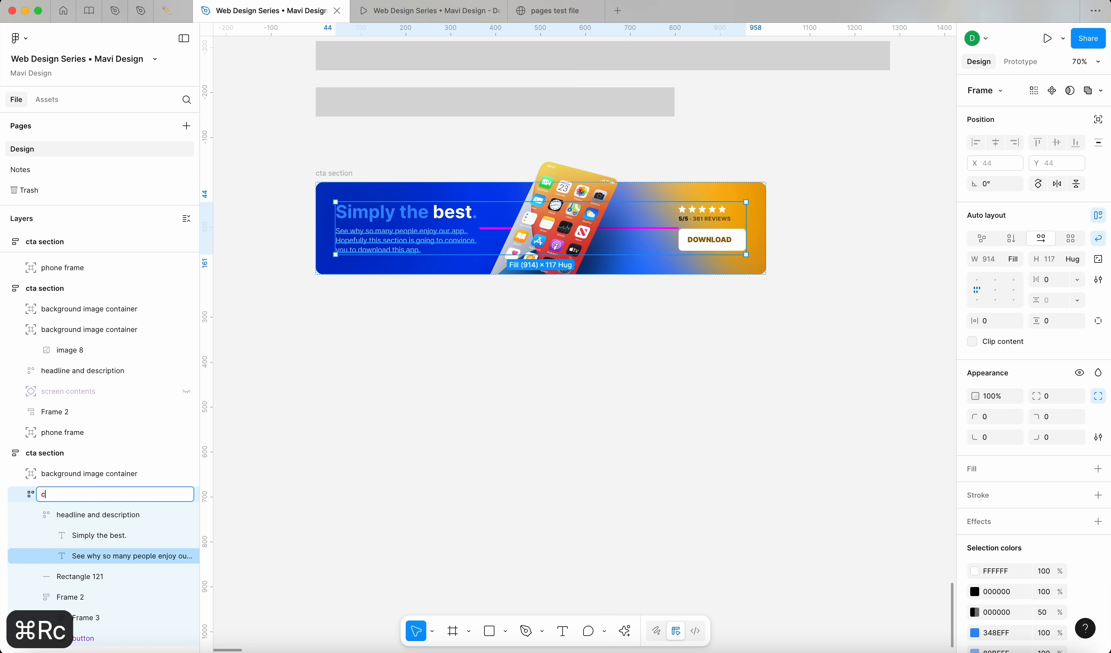
{"action": "type", "text": "content"}
{"action": "key", "text": "Return"}
Step: Widen the cta section to 1085 and deselect it
{"action": "left_click", "coordinate": [317, 172]}
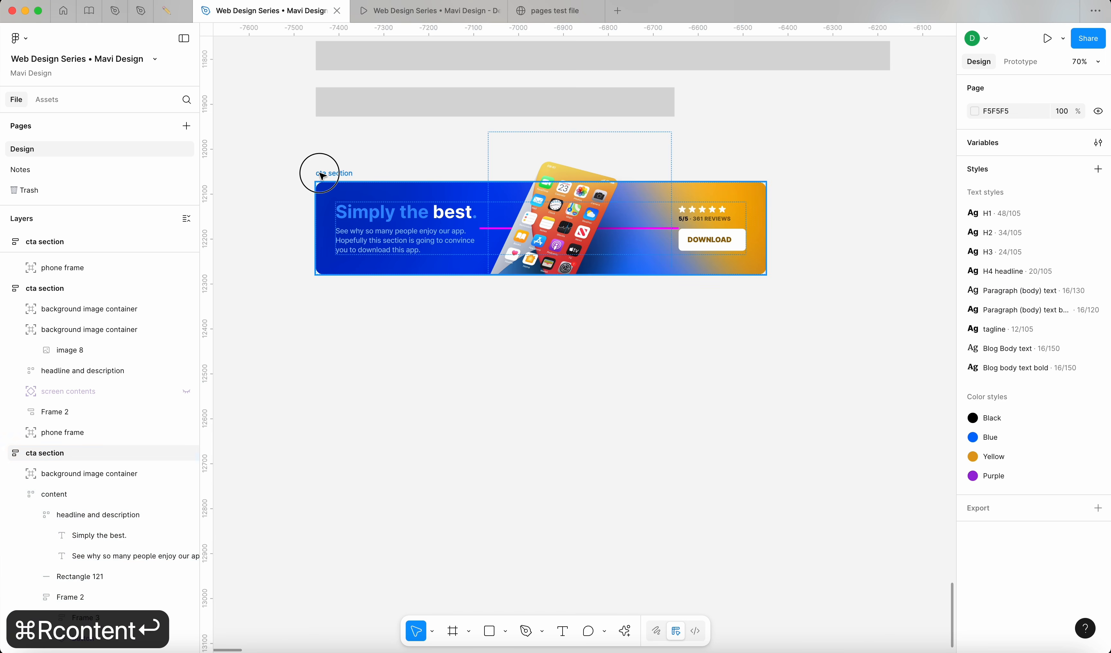
{"action": "left_click_drag", "start_coordinate": [766, 226], "coordinate": [804, 245]}
{"action": "left_click", "coordinate": [762, 239]}
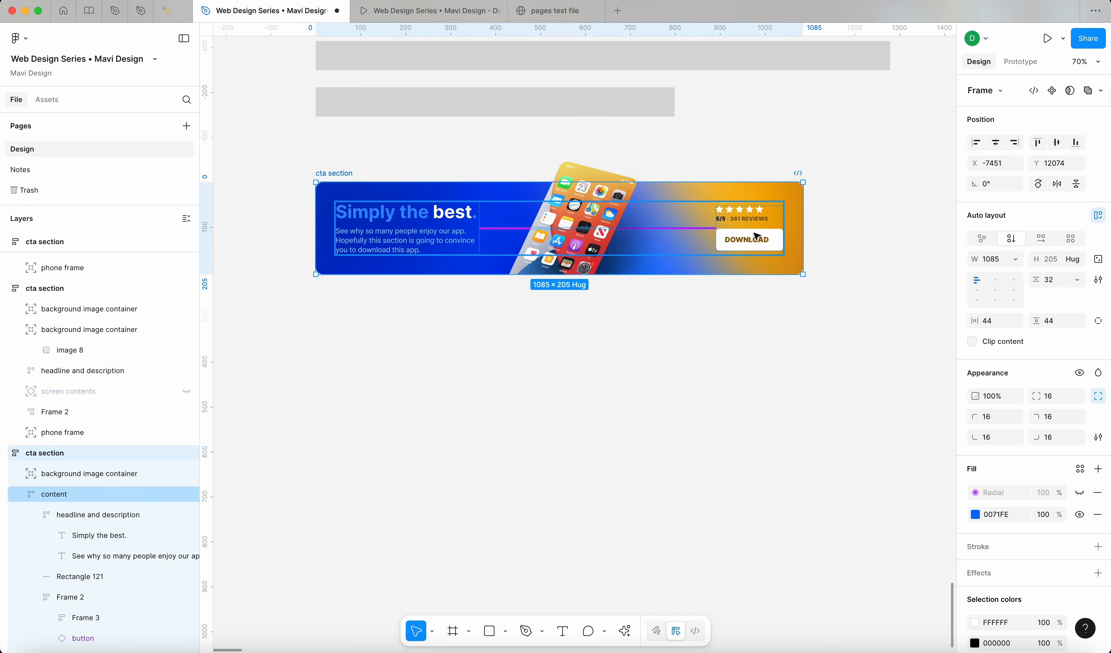
{"action": "left_click", "coordinate": [876, 252]}
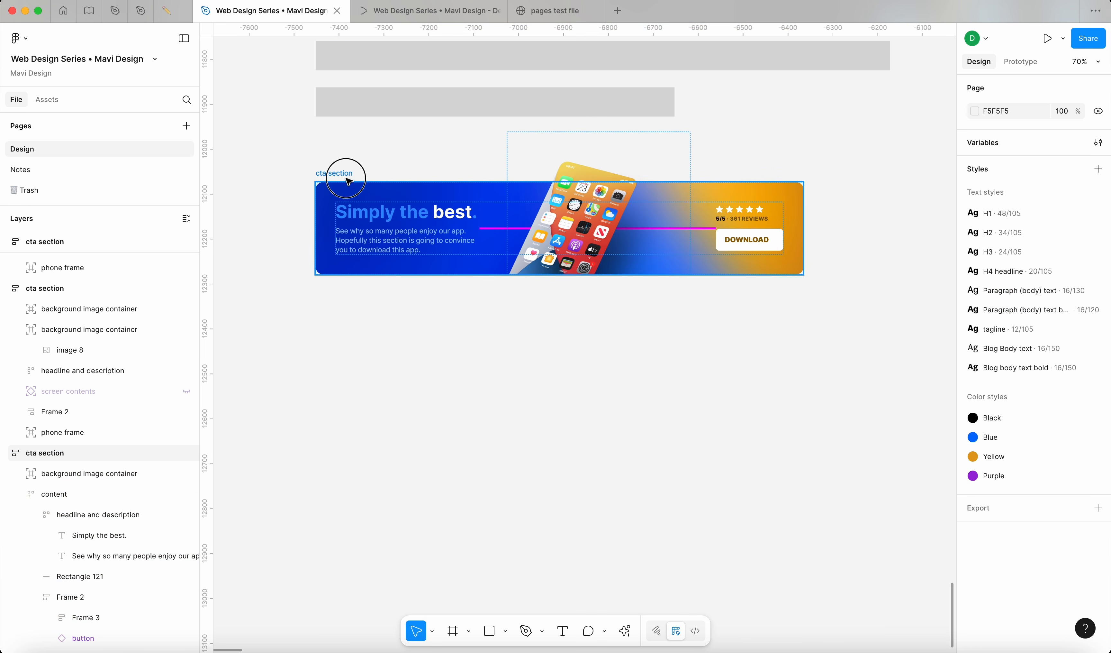
{"action": "scroll", "coordinate": [773, 292], "scroll_direction": "up", "scroll_amount": 1}
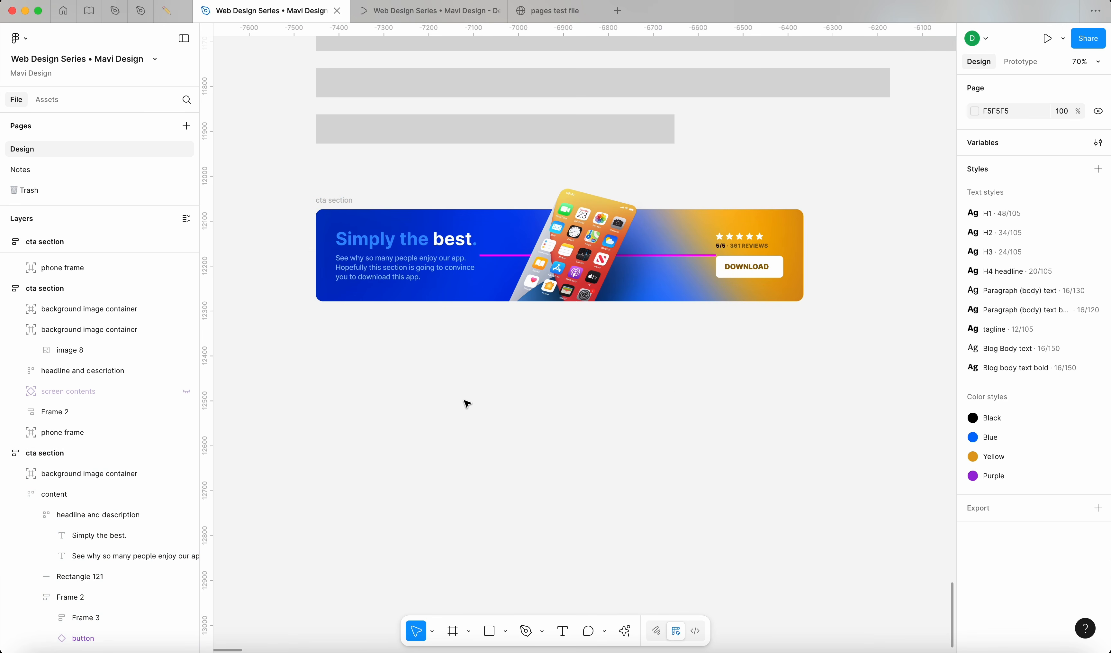
Step: Draw two thin rectangles about 84 by 12 side by side below the cta section and wrap them in a horizontal auto layout frame
{"action": "key", "text": "r"}
{"action": "scroll", "coordinate": [466, 335], "scroll_direction": "up", "scroll_amount": 3}
{"action": "left_click_drag", "start_coordinate": [466, 363], "coordinate": [559, 368]}
{"action": "left_click", "coordinate": [493, 369], "text": "shift"}
{"action": "key", "text": "shift+a"}
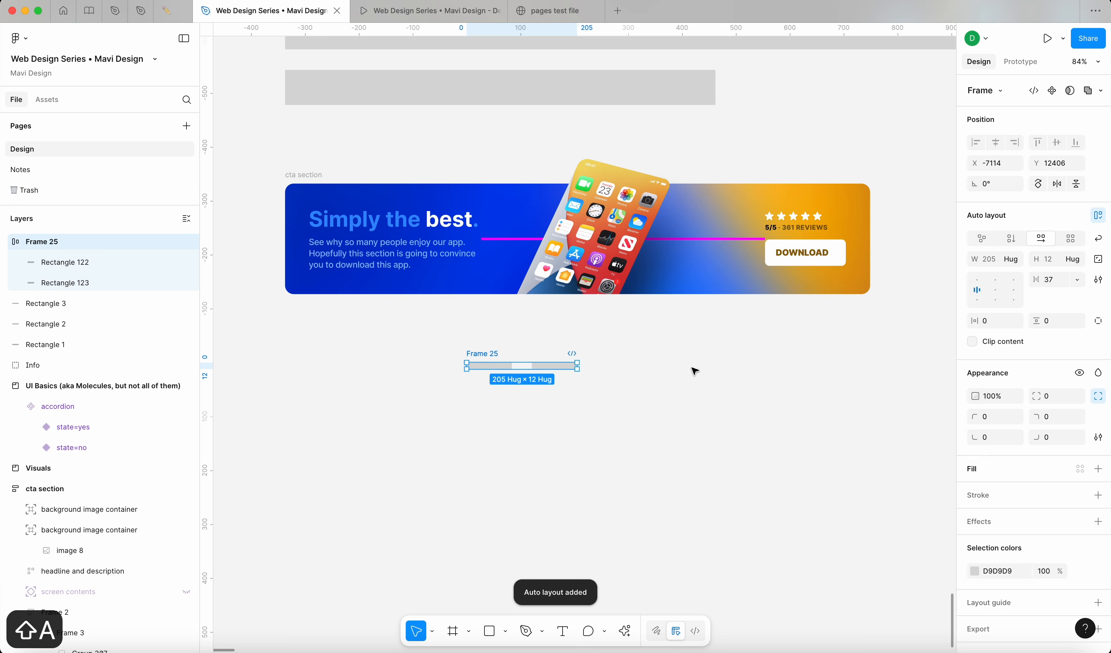
Step: Rename the new auto layout frame as "bottom padding adjuster"
{"action": "key", "text": "super+r"}
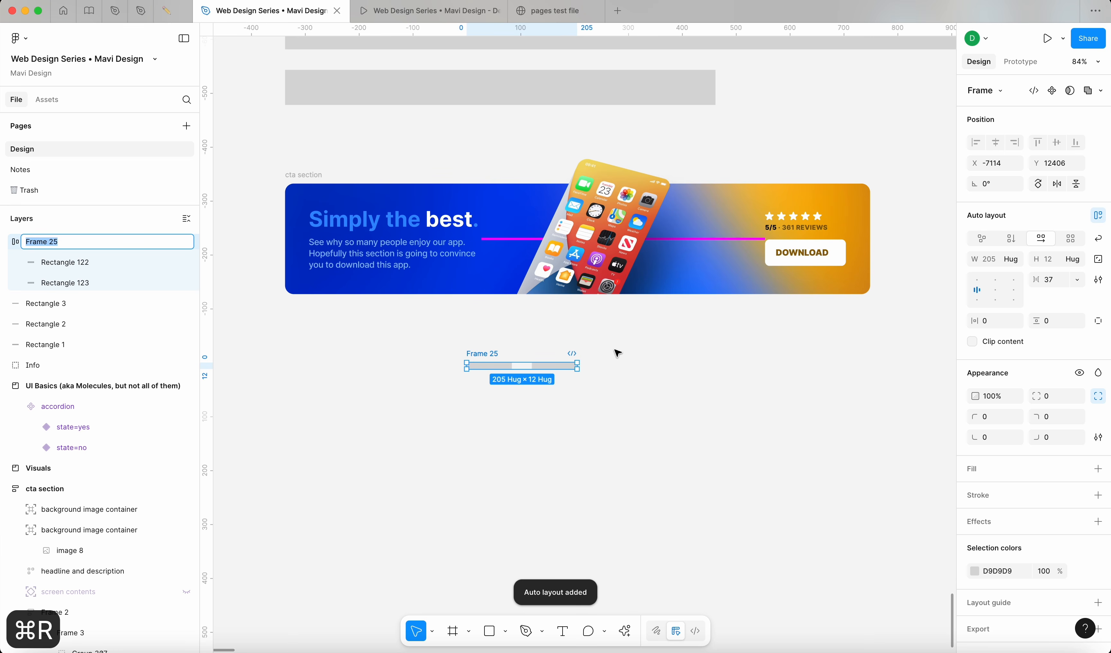
{"action": "type", "text": "bottom padding a"}
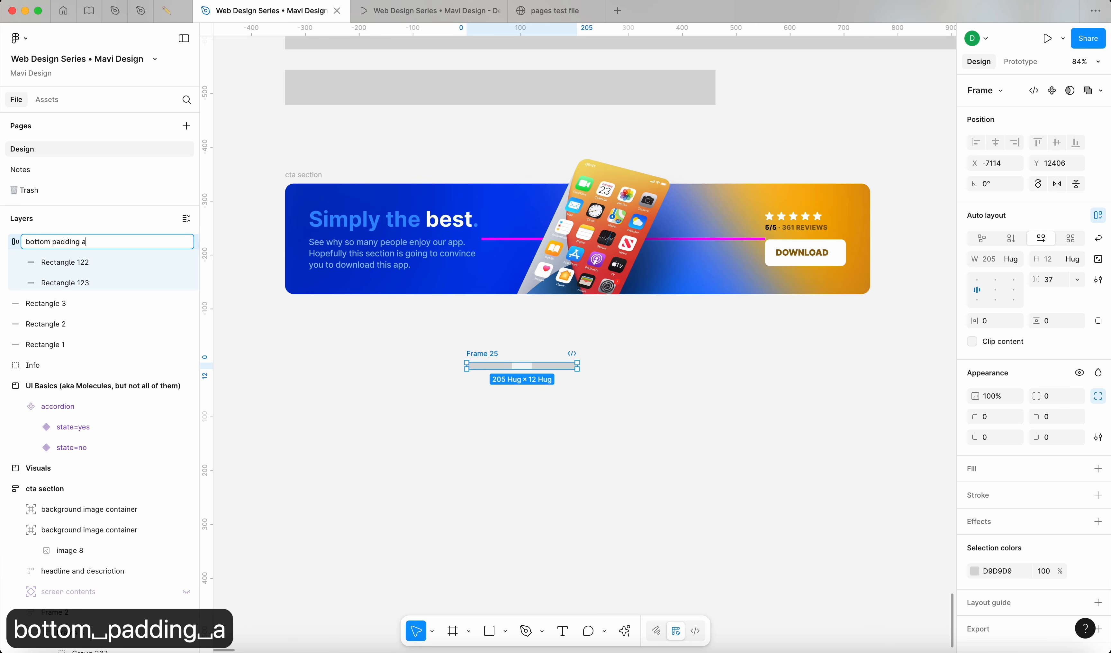
{"action": "type", "text": "djuster"}
{"action": "key", "text": "Return"}
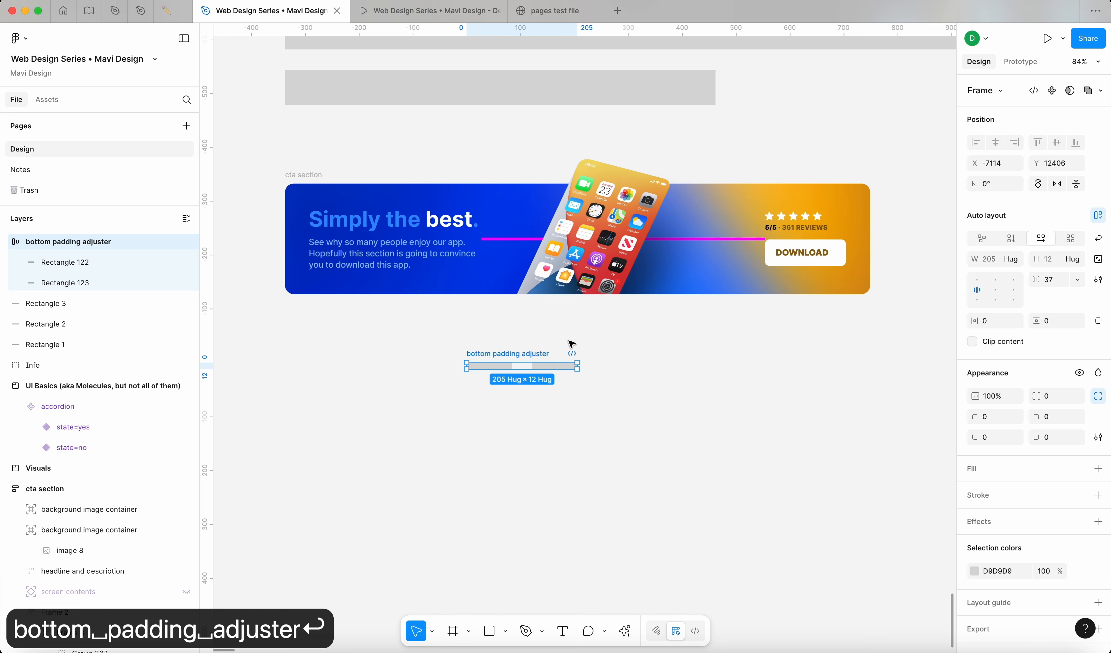
Step: Move the bottom padding adjuster frame into the cta section and set its width to fill the container
{"action": "key", "text": "super+x"}
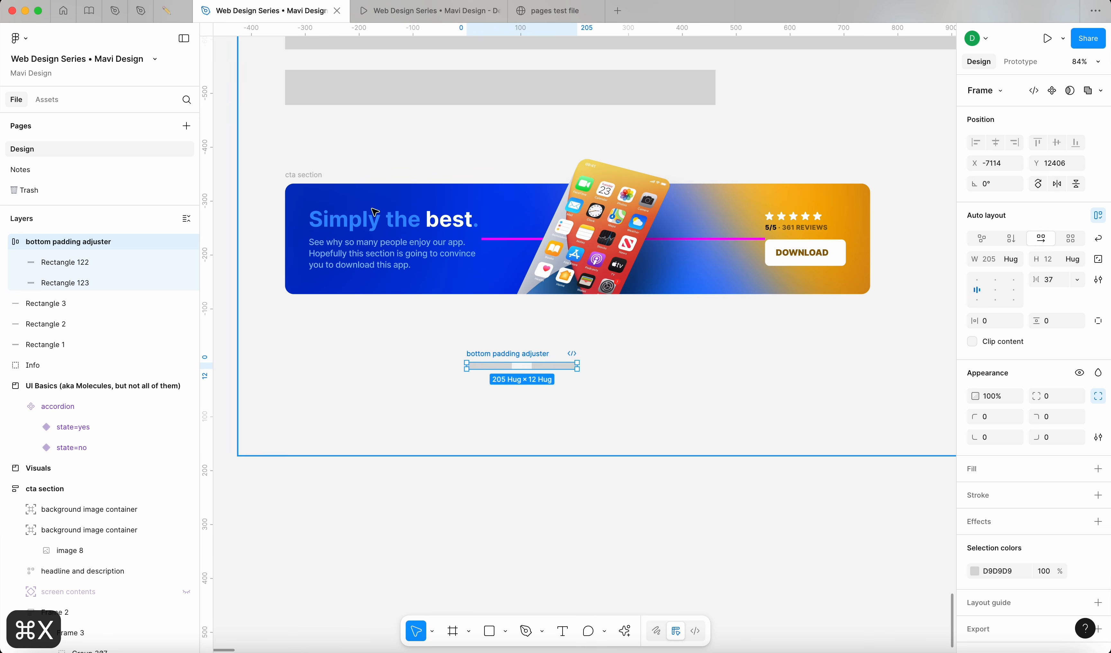
{"action": "left_click", "coordinate": [719, 267]}
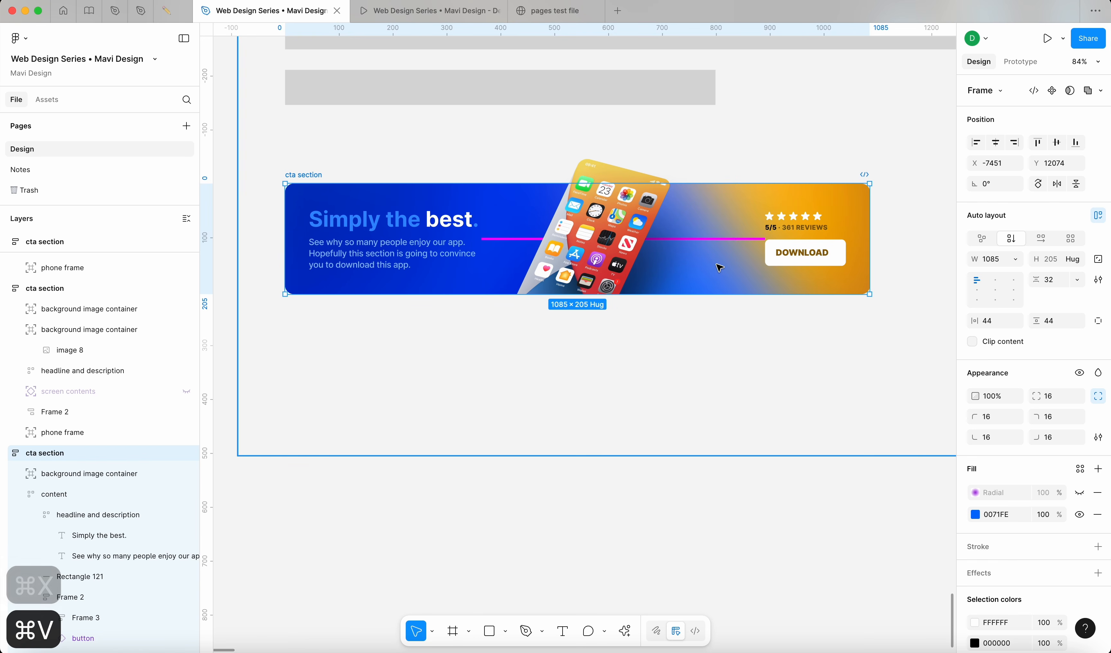
{"action": "key", "text": "super+v"}
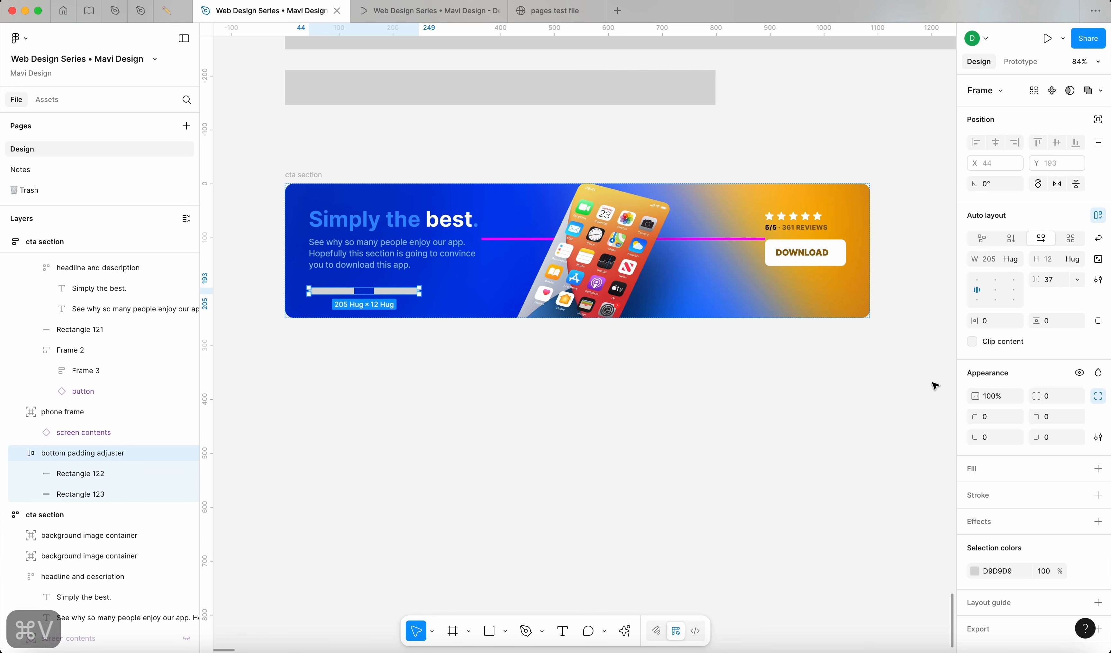
{"action": "left_click", "coordinate": [1012, 260]}
{"action": "left_click", "coordinate": [1017, 274]}
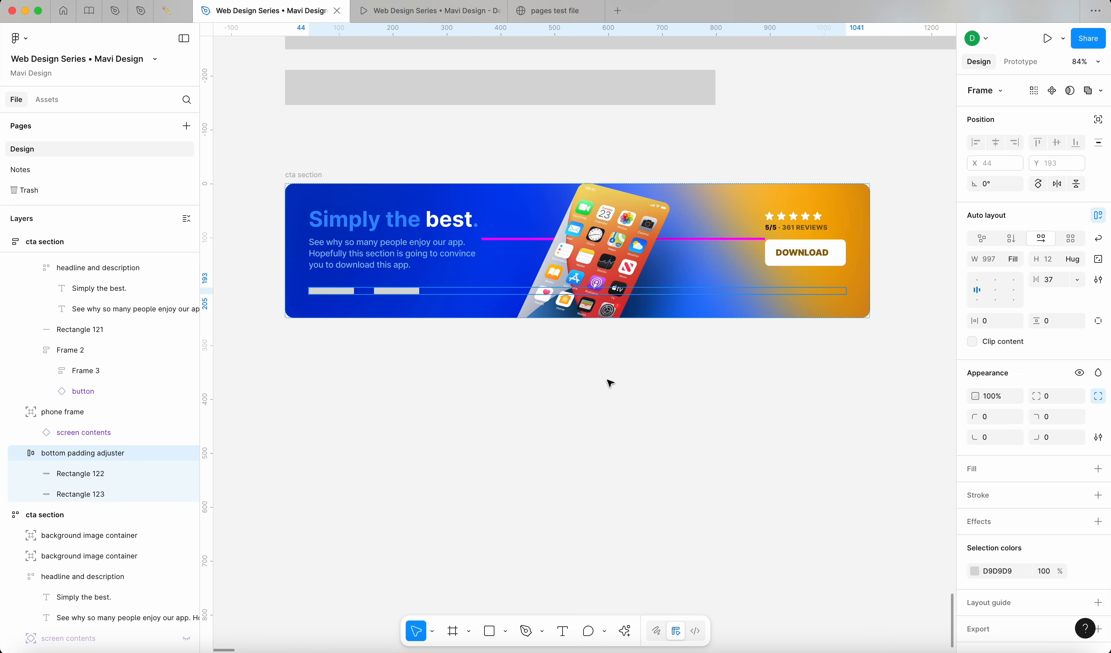
Step: Set both rectangles inside the bottom padding adjuster to fill the container width
{"action": "key", "text": "Return"}
{"action": "left_click", "coordinate": [1016, 239]}
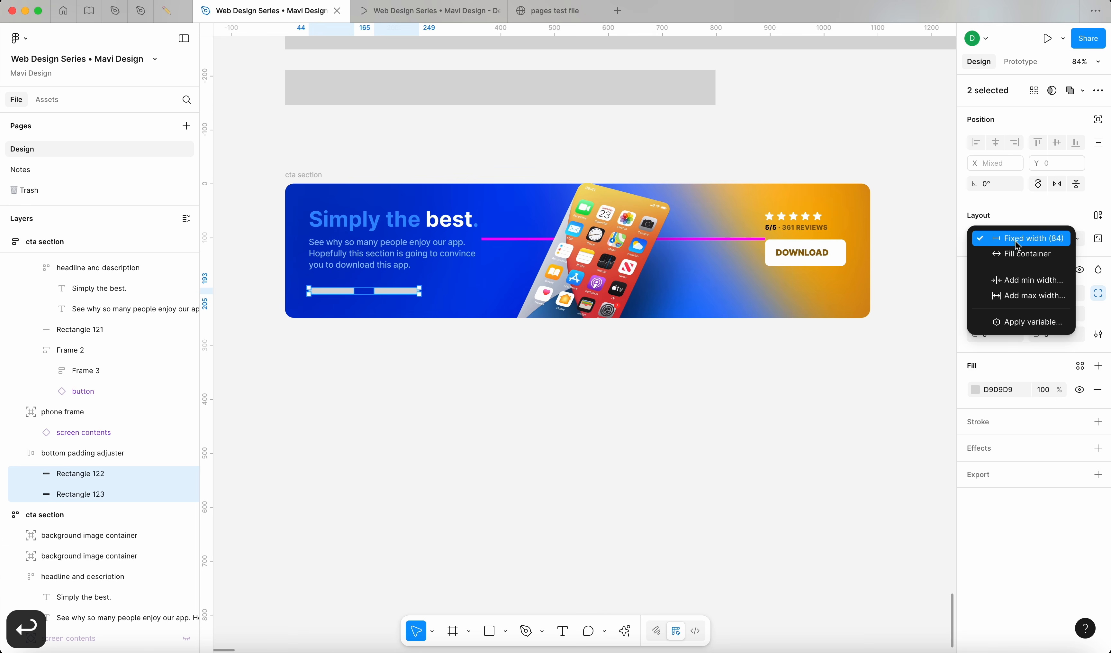
{"action": "left_click", "coordinate": [1019, 252]}
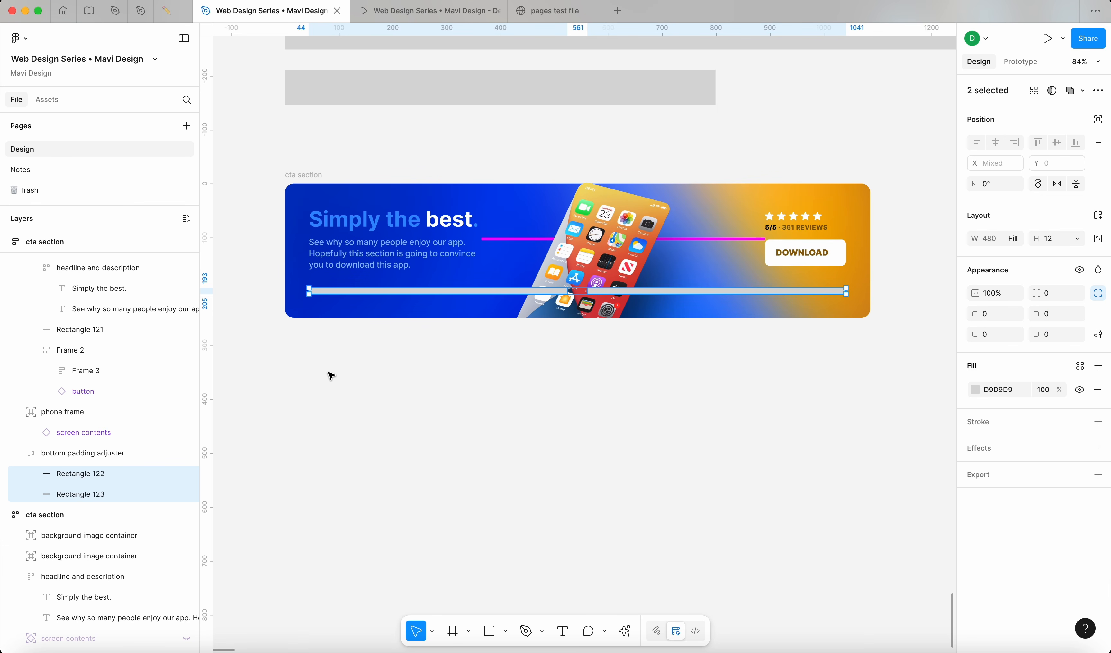
{"action": "left_click", "coordinate": [509, 432]}
Step: Set the bottom padding adjuster's horizontal gap to 0 and turn on wrapping for it
{"action": "left_click", "coordinate": [452, 292]}
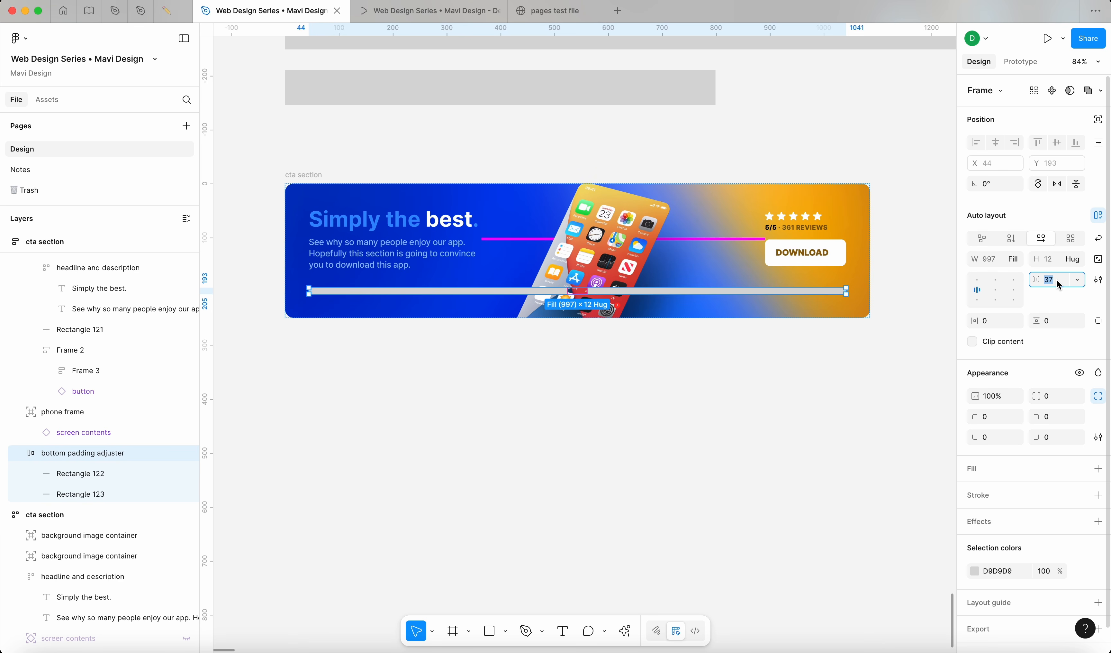
{"action": "type", "text": "0"}
{"action": "key", "text": "Return"}
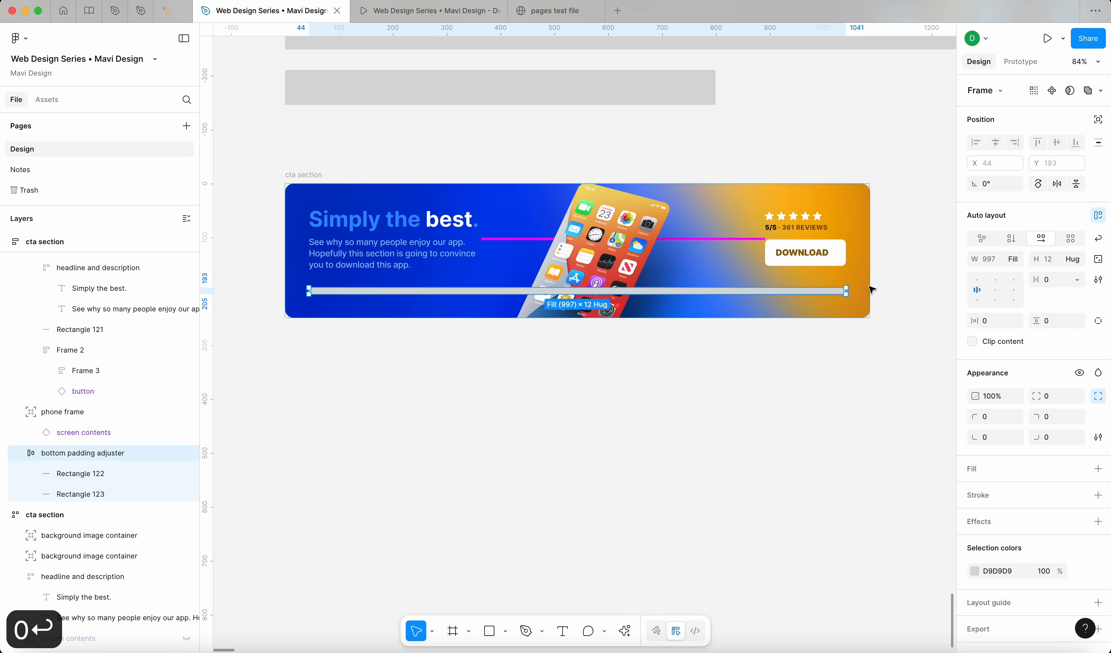
{"action": "left_click", "coordinate": [1098, 243]}
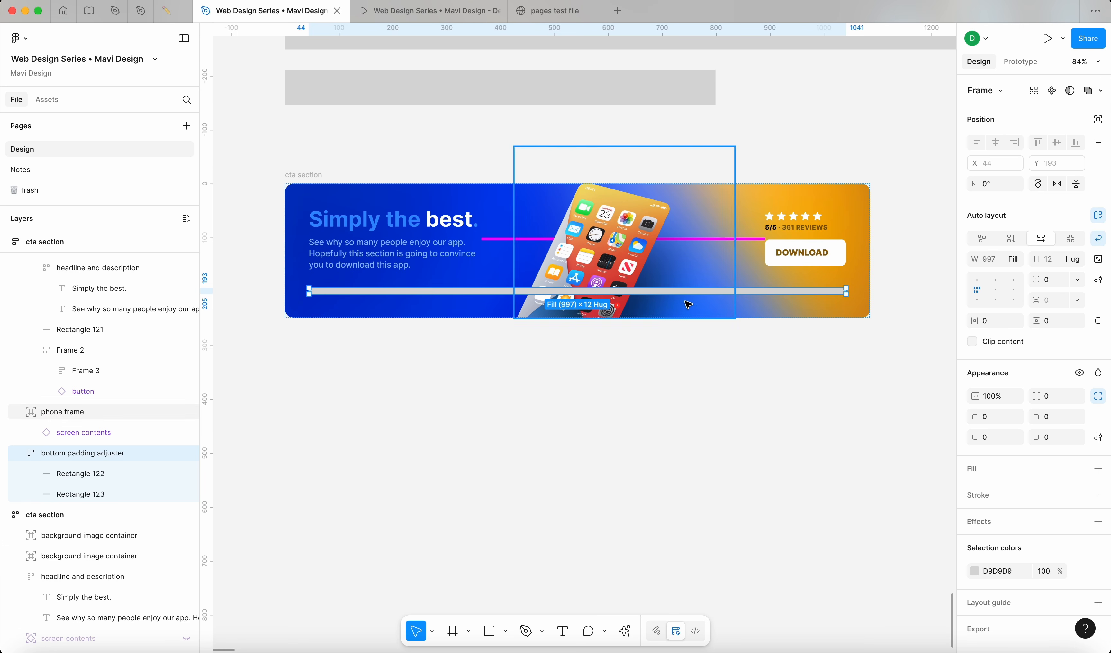
Step: Narrow the cta section to 799 and set the bottom padding adjuster's vertical gap between rows to 100
{"action": "left_click", "coordinate": [314, 174]}
{"action": "left_click_drag", "start_coordinate": [870, 248], "coordinate": [715, 293]}
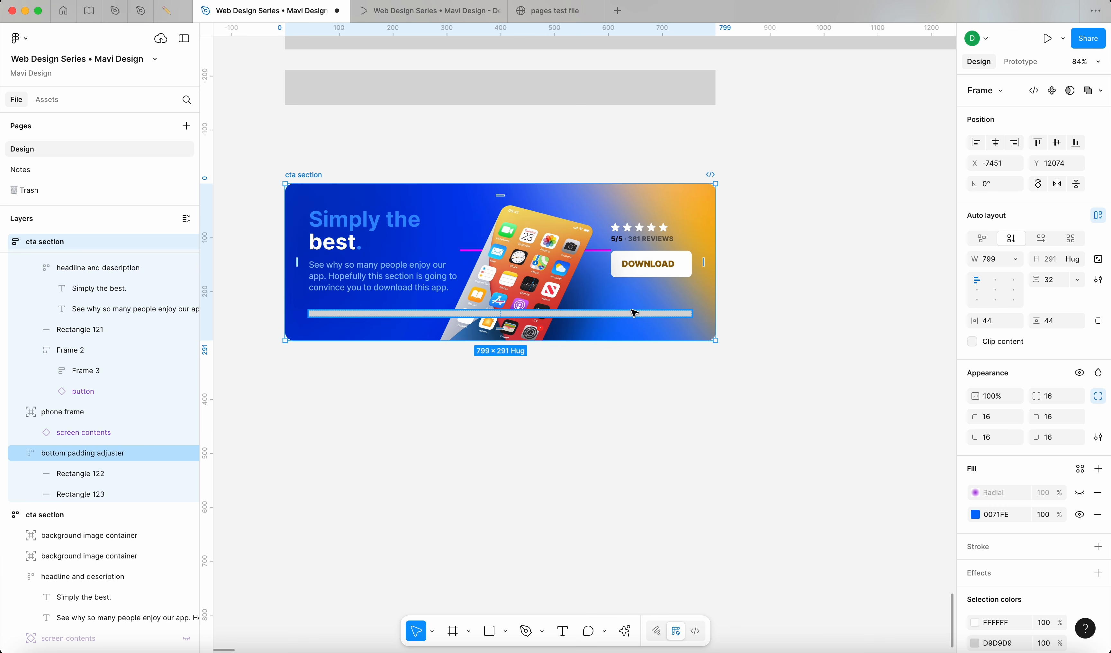
{"action": "left_click", "coordinate": [475, 315]}
{"action": "left_click", "coordinate": [1056, 303]}
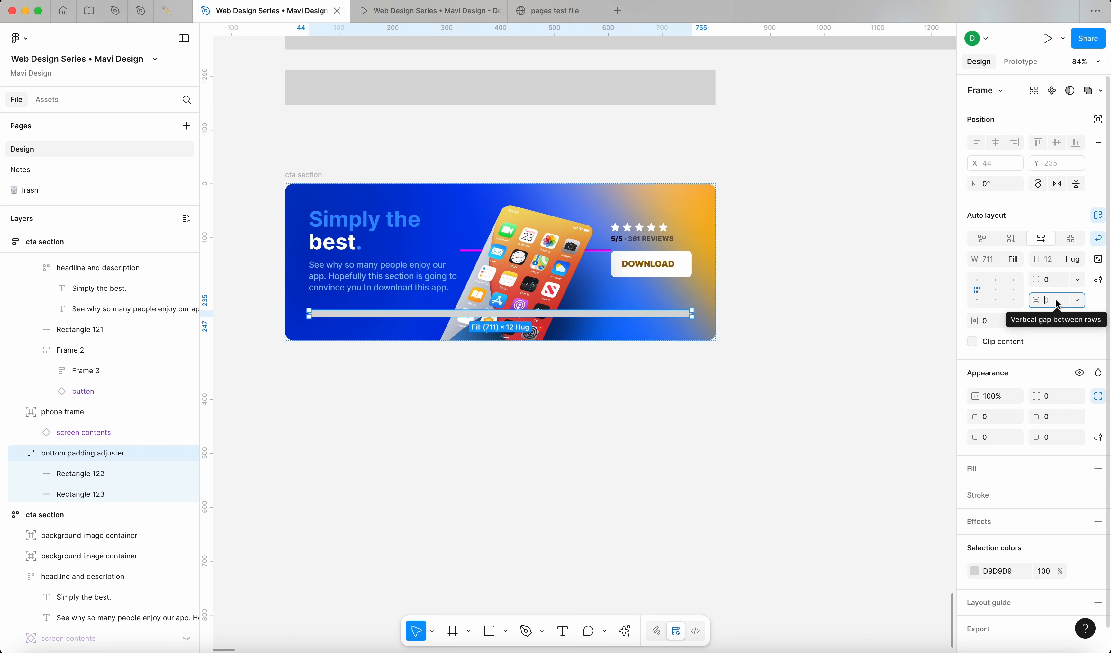
{"action": "type", "text": "100"}
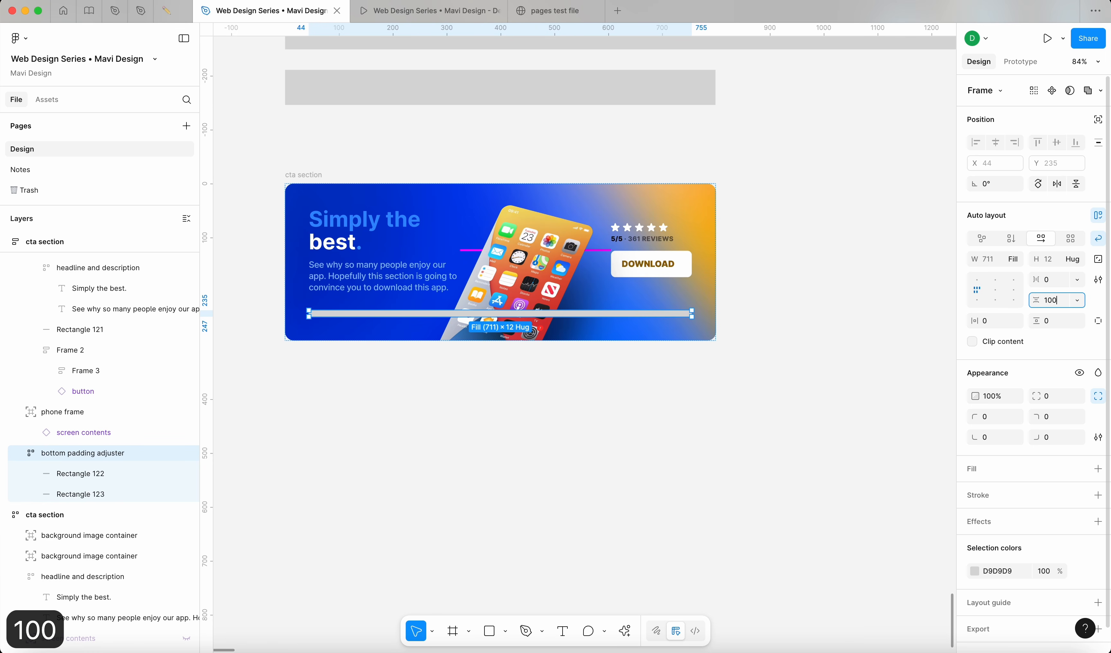
{"action": "left_click", "coordinate": [883, 325]}
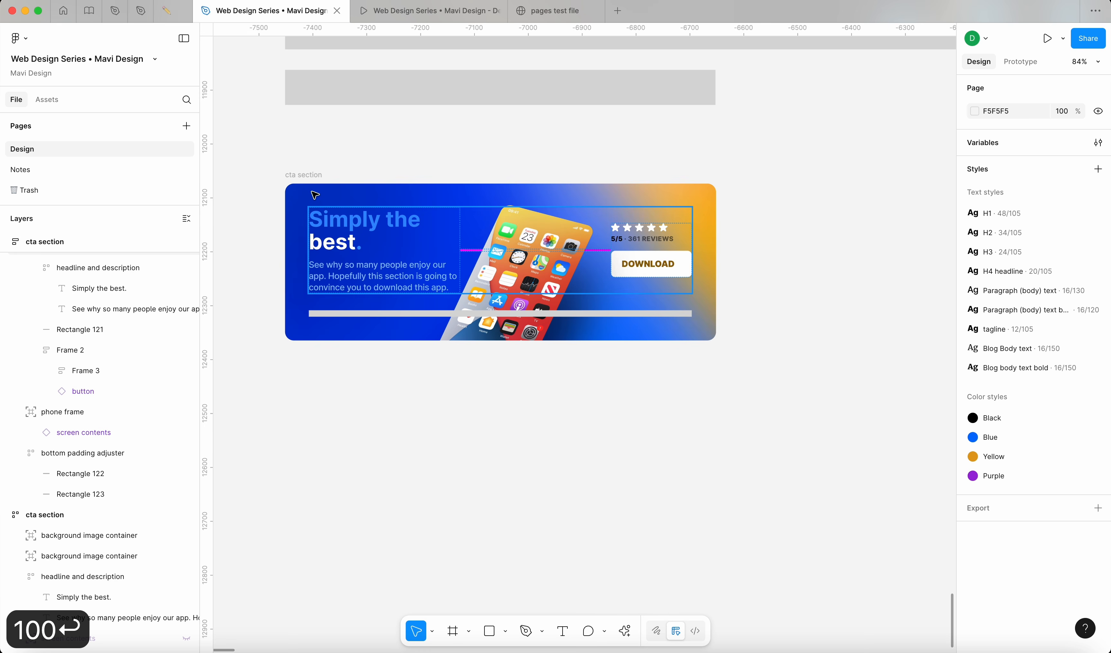
Step: Narrow the cta section to 721 to test the wrapping of the bottom padding adjuster
{"action": "left_click", "coordinate": [351, 237]}
{"action": "left_click", "coordinate": [389, 315], "text": "super"}
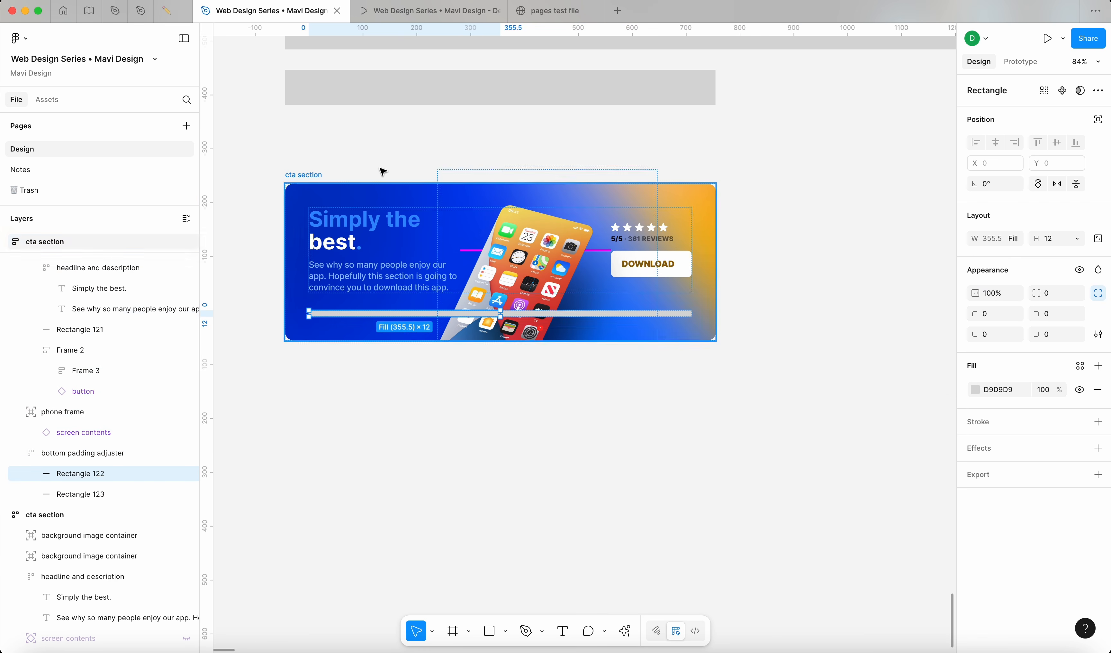
{"action": "left_click", "coordinate": [310, 173]}
{"action": "left_click_drag", "start_coordinate": [718, 227], "coordinate": [674, 228]}
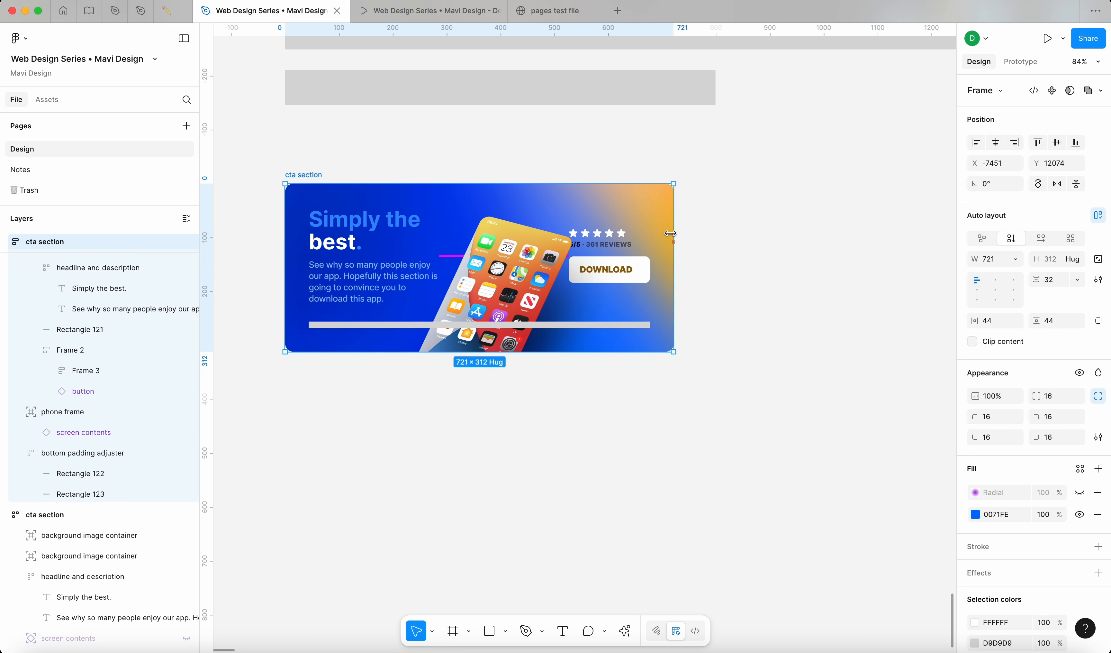
Step: Change the fill of both rectangles in the bottom padding adjuster to FF00FF
{"action": "left_click", "coordinate": [603, 324], "text": "super"}
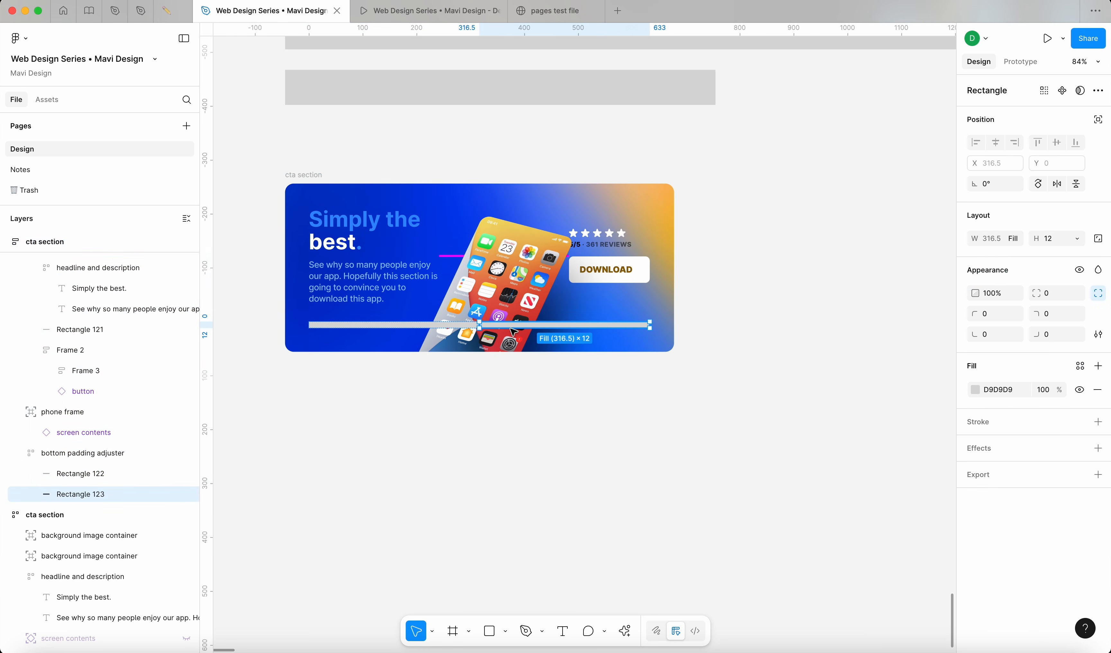
{"action": "left_click", "coordinate": [116, 478], "text": "shift"}
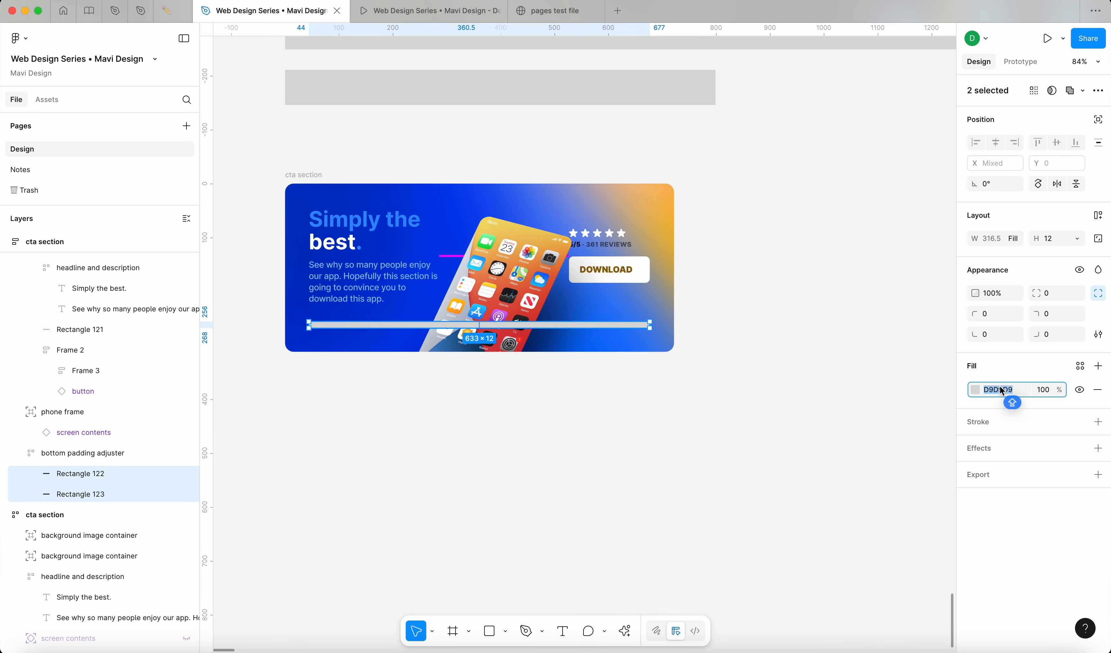
{"action": "type", "text": "FF00FF"}
{"action": "key", "text": "Return"}
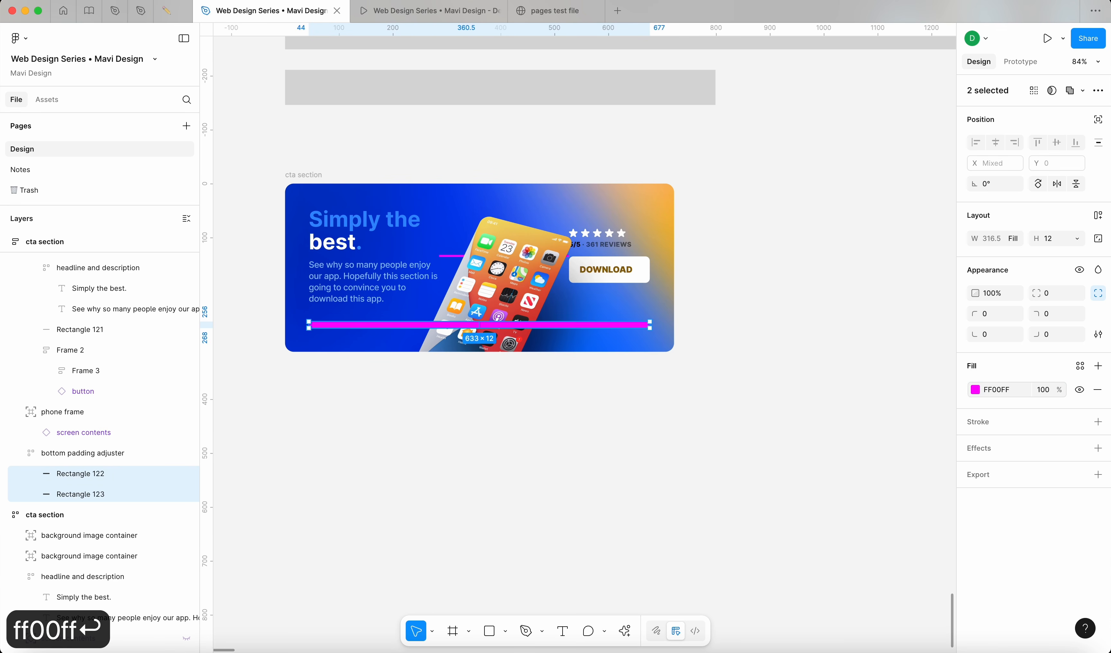
Step: Reduce the height of both magenta rectangles in the bottom padding adjuster to 3
{"action": "key", "text": "Down"}
{"action": "key", "text": "Down"}
{"action": "key", "text": "Down"}
{"action": "key", "text": "Down"}
{"action": "key", "text": "Down"}
{"action": "key", "text": "Down"}
{"action": "key", "text": "Down"}
{"action": "key", "text": "Down"}
{"action": "key", "text": "Down"}
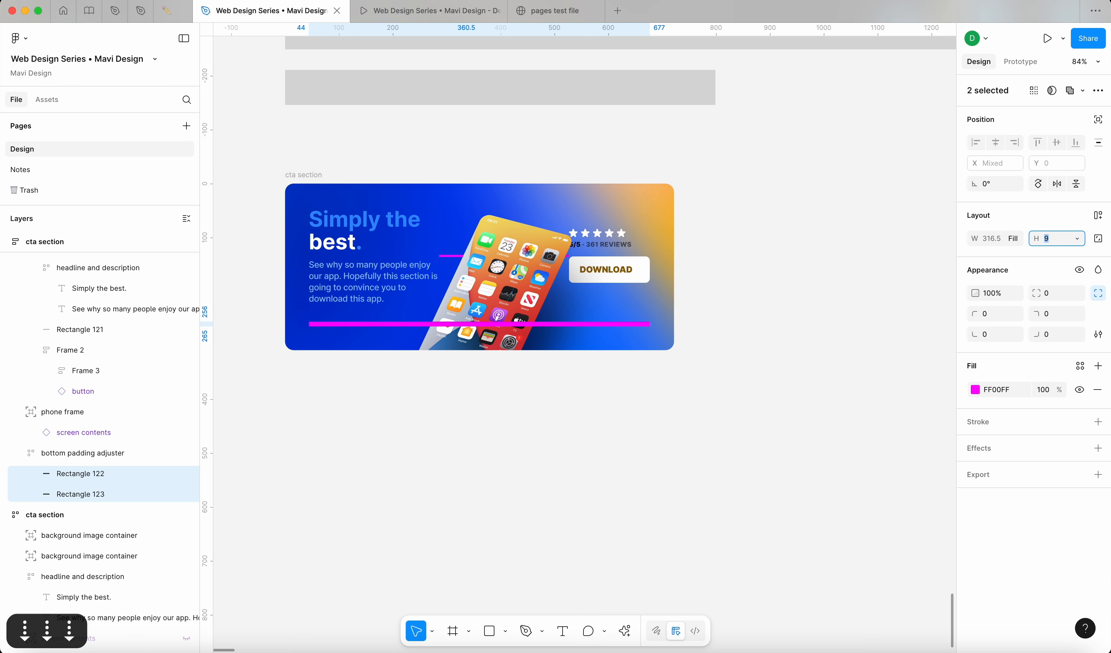
Step: Add a minimum width of 300 to both bottom padding adjuster rectangles and resize the cta section to a width of 851
{"action": "left_click", "coordinate": [129, 475]}
{"action": "left_click", "coordinate": [132, 495], "text": "shift"}
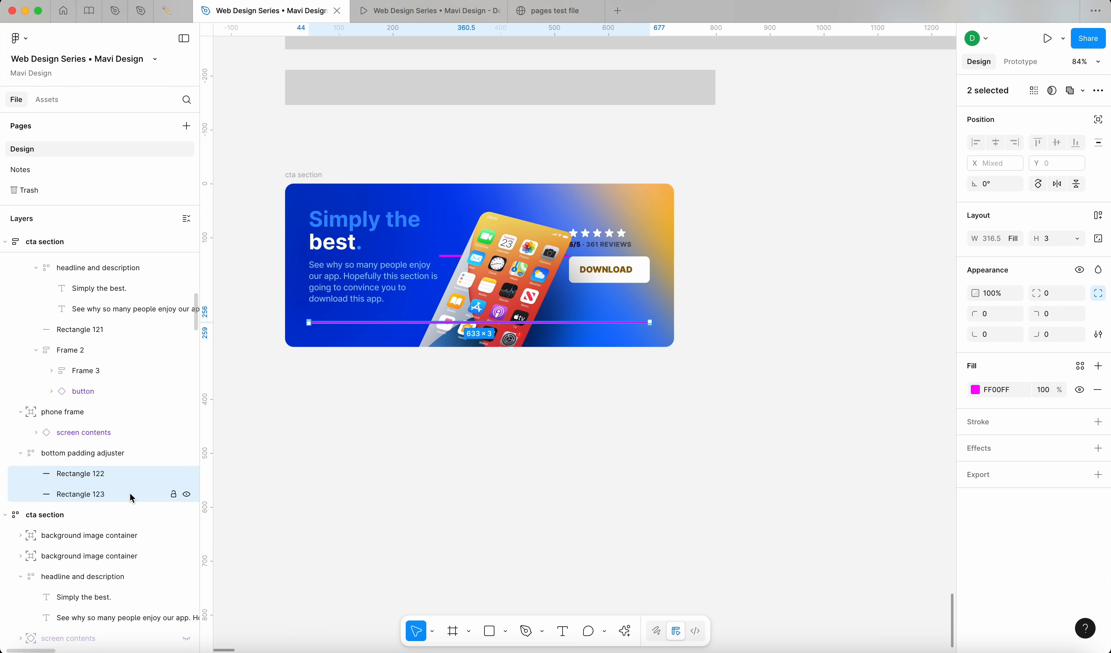
{"action": "left_click", "coordinate": [1018, 238]}
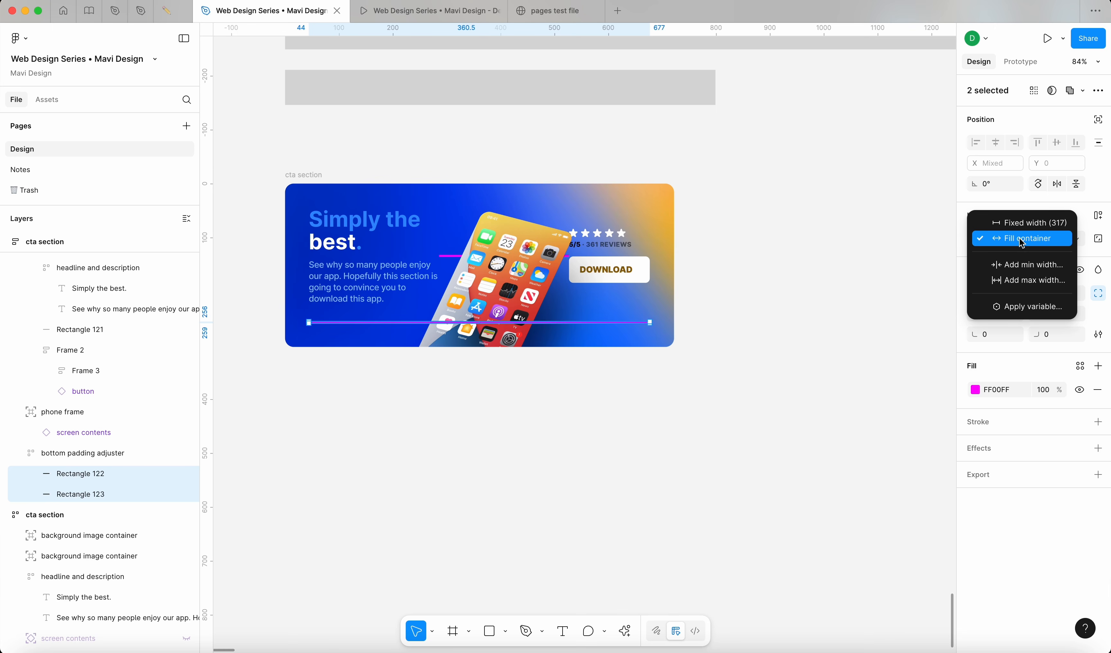
{"action": "left_click", "coordinate": [1038, 270]}
{"action": "type", "text": "30"}
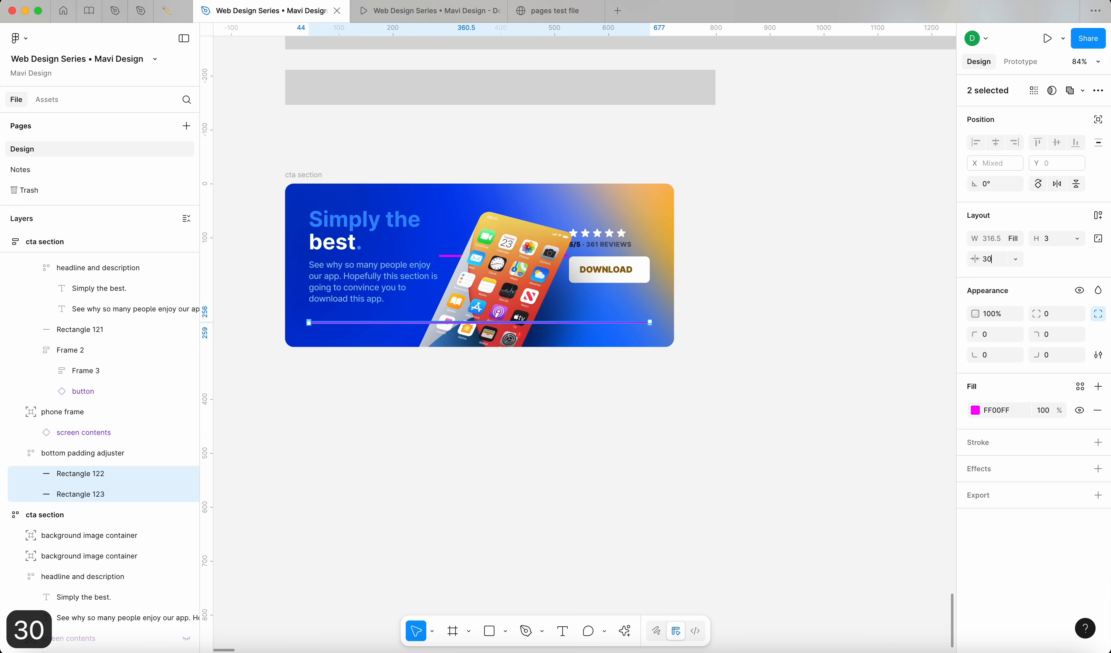
{"action": "left_click", "coordinate": [695, 241]}
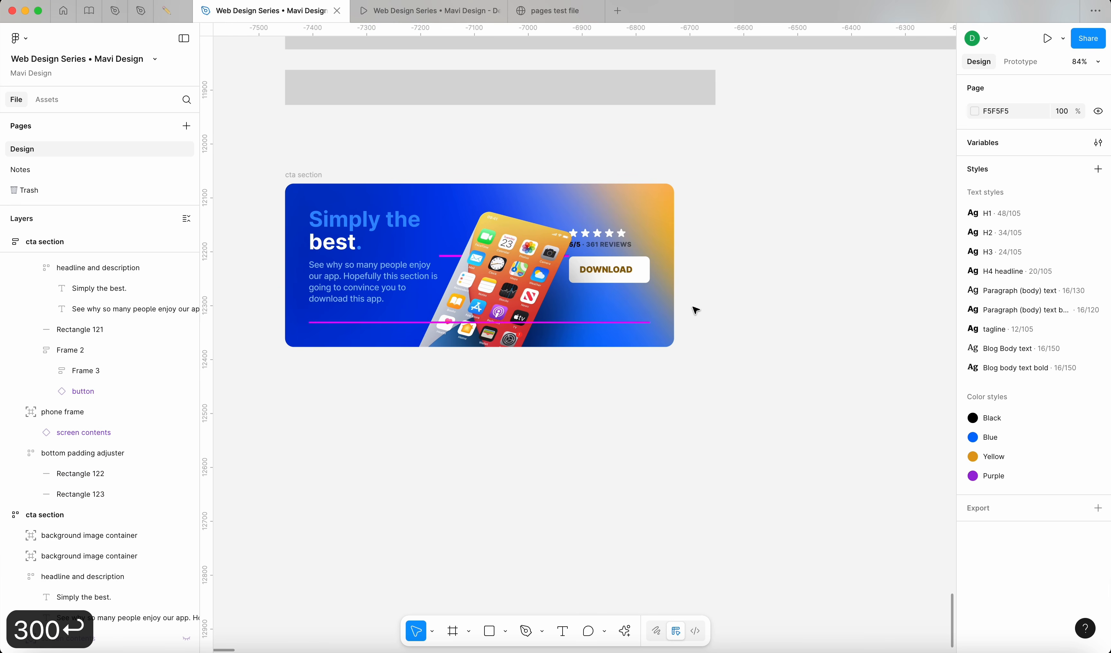
{"action": "left_click", "coordinate": [313, 176]}
{"action": "left_click_drag", "start_coordinate": [676, 243], "coordinate": [744, 248]}
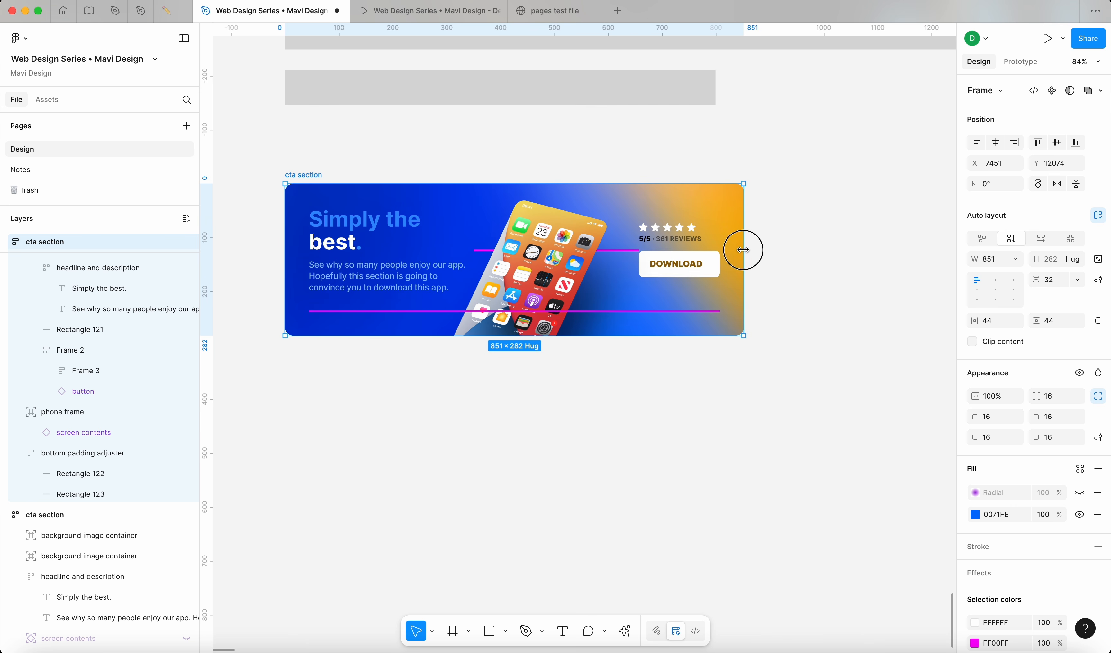
Step: Set the bottom padding adjuster's opacity to 0% and widen the cta section to 904
{"action": "left_click", "coordinate": [690, 312]}
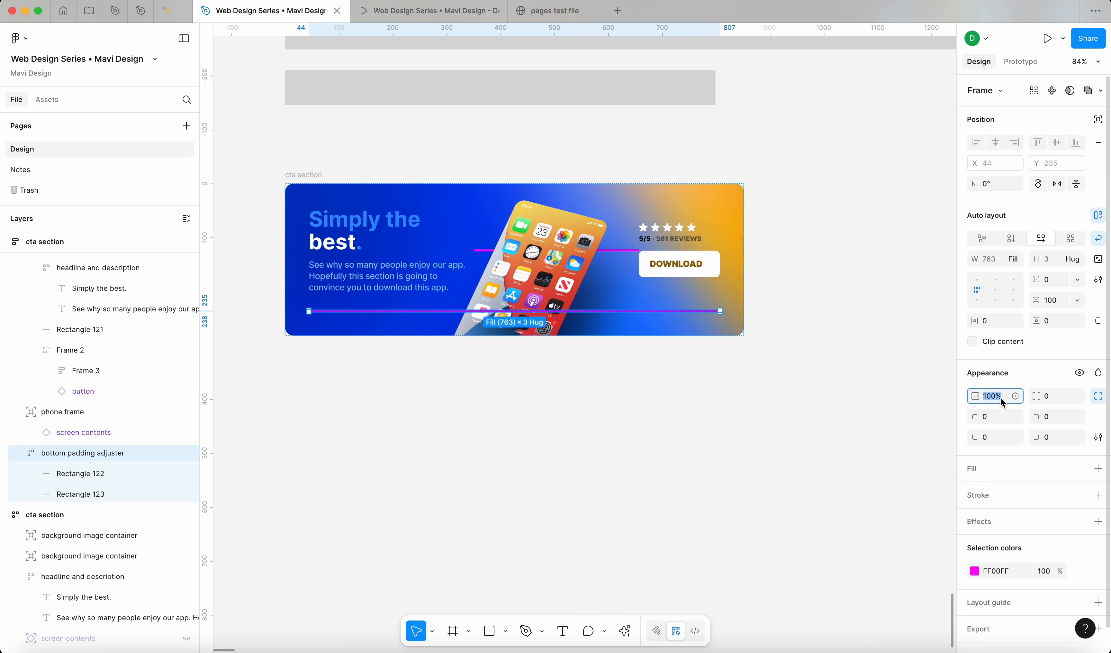
{"action": "type", "text": "0"}
{"action": "key", "text": "Return"}
{"action": "left_click", "coordinate": [799, 398]}
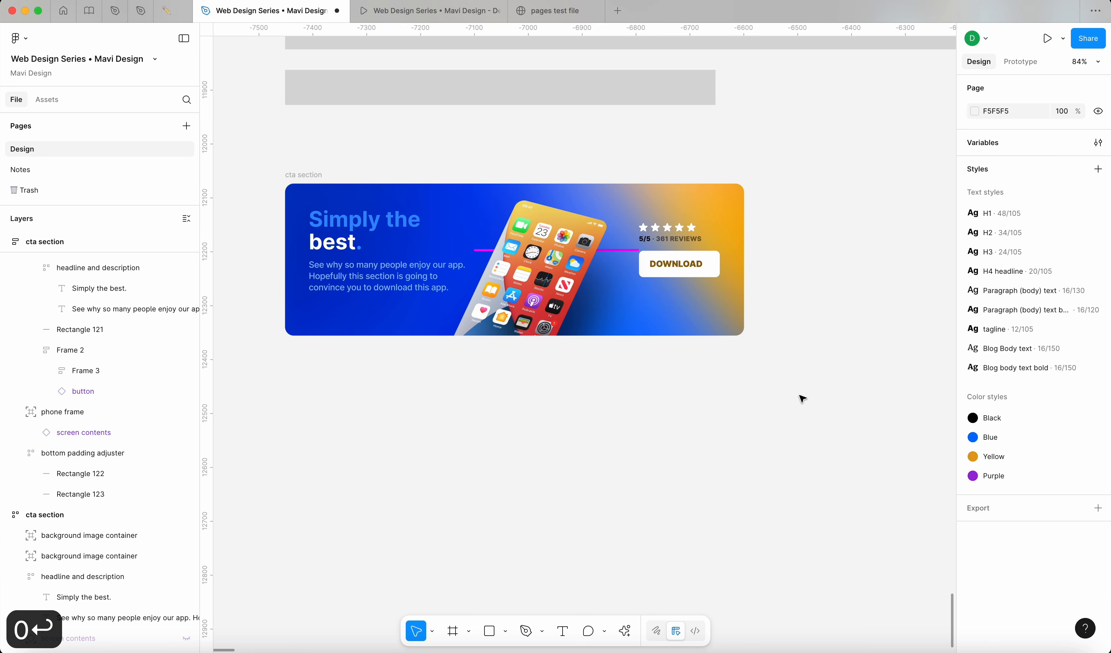
{"action": "left_click", "coordinate": [304, 174]}
{"action": "left_click_drag", "start_coordinate": [721, 302], "coordinate": [772, 302]}
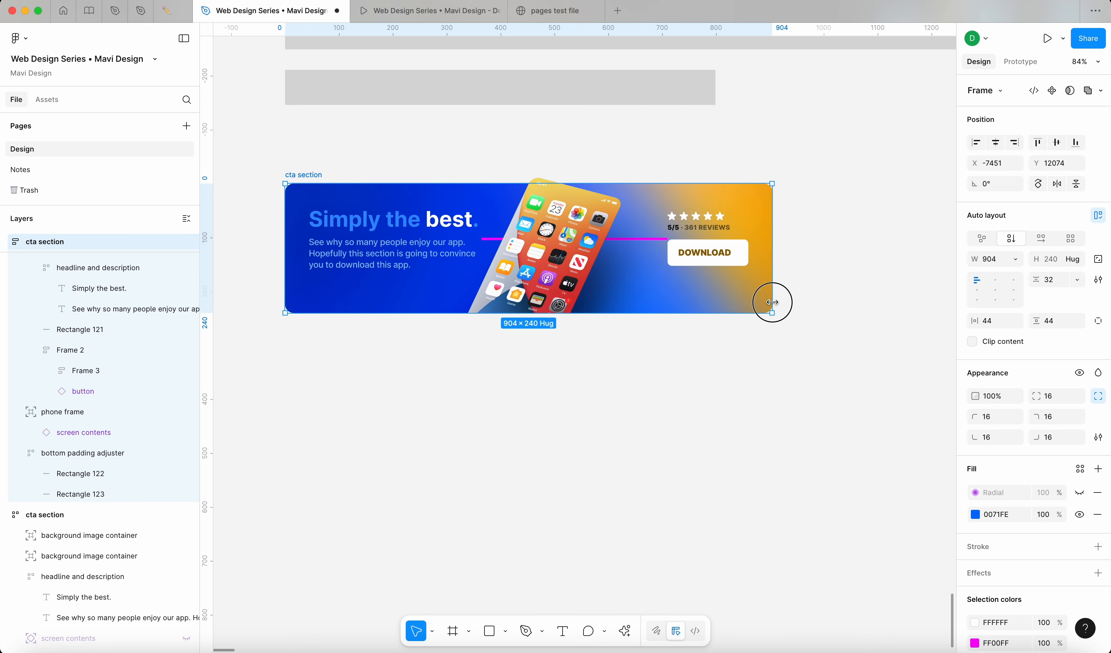
Step: Set the bottom padding adjuster's opacity to 100% and its vertical gap between rows to 250
{"action": "left_click", "coordinate": [385, 289]}
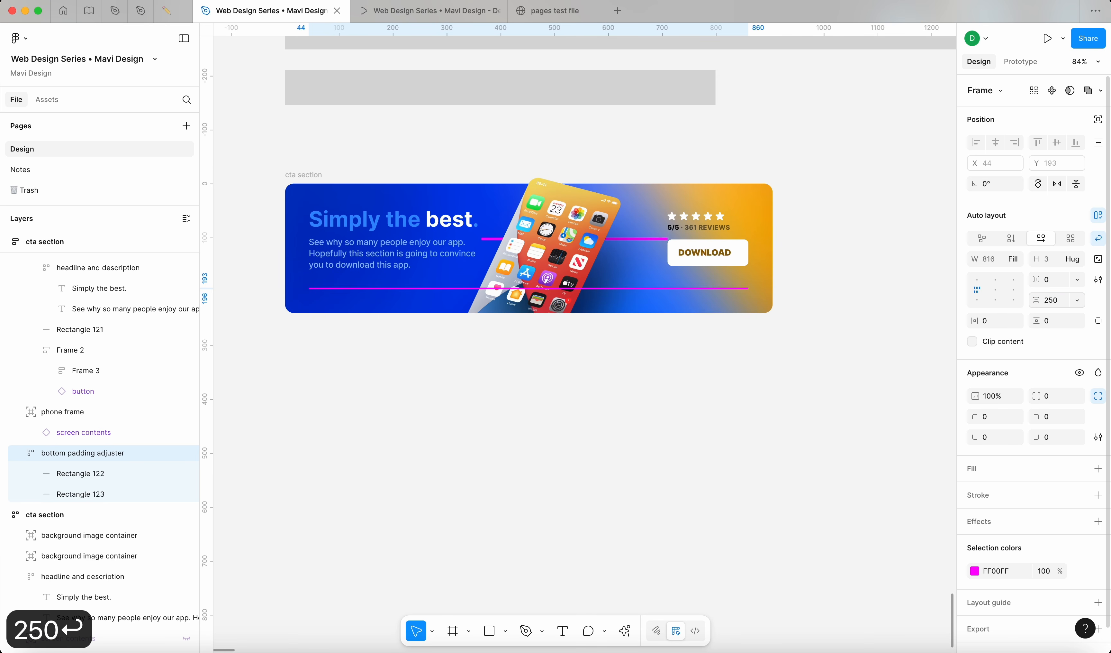
{"action": "left_click", "coordinate": [874, 420]}
Step: Narrow the cta section to 562 and reduce the bottom padding adjuster's vertical gap between rows to 170
{"action": "left_click", "coordinate": [301, 176]}
{"action": "left_click_drag", "start_coordinate": [772, 258], "coordinate": [589, 278]}
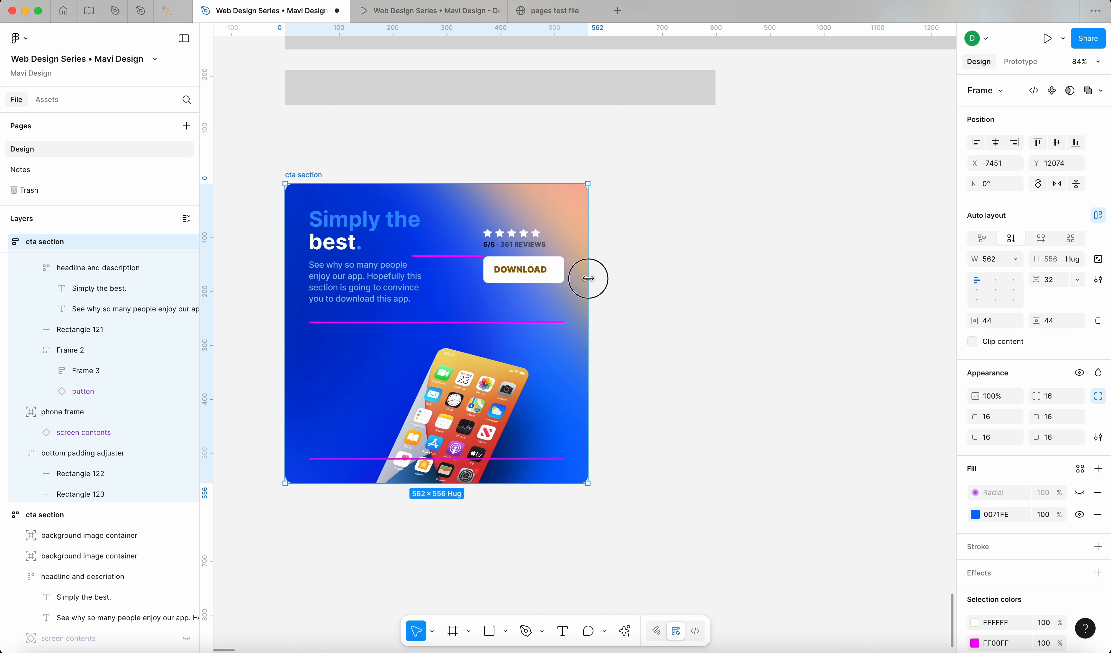
{"action": "left_click", "coordinate": [540, 331]}
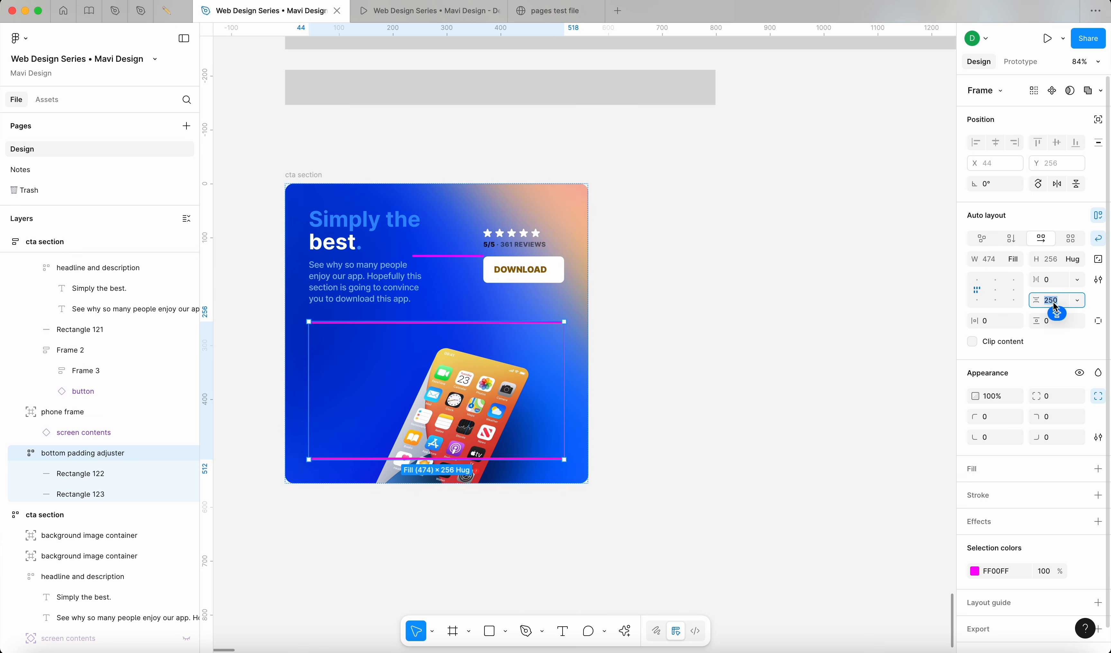
{"action": "key", "text": "shift+Down"}
{"action": "key", "text": "shift+Down"}
{"action": "key", "text": "shift+Down"}
{"action": "key", "text": "shift+Down"}
{"action": "key", "text": "shift+Down"}
{"action": "key", "text": "shift+Down"}
{"action": "key", "text": "shift+Down"}
{"action": "key", "text": "shift+Down"}
{"action": "key", "text": "shift+Down"}
{"action": "key", "text": "shift+Up"}
{"action": "key", "text": "shift+Up"}
{"action": "key", "text": "shift+Down"}
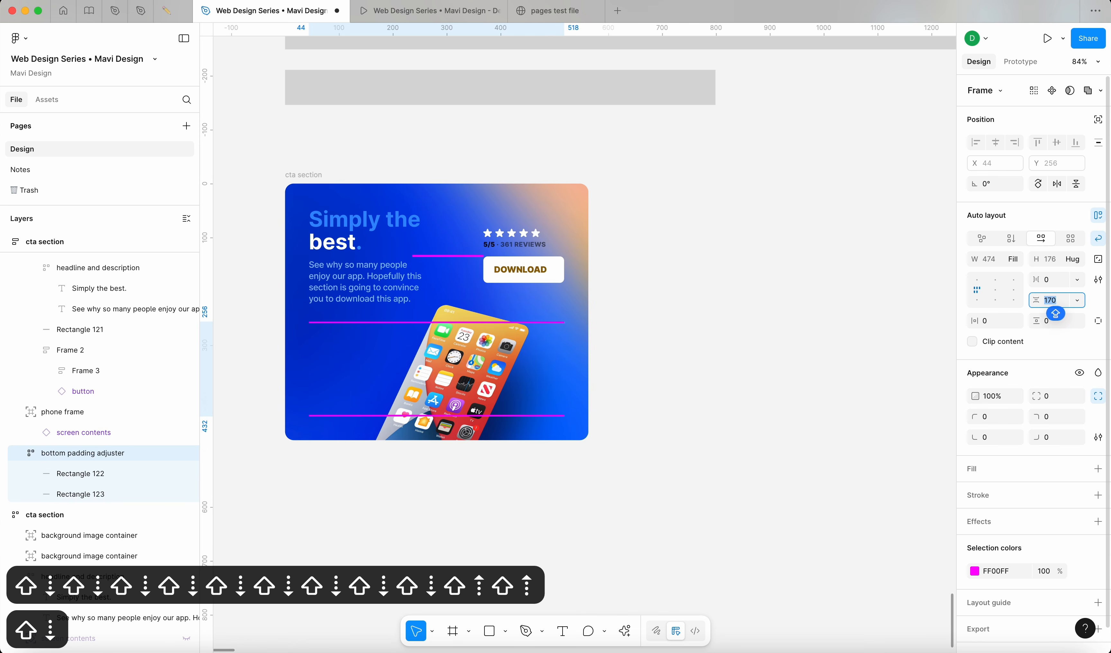
Step: Increase the bottom padding adjuster's vertical gap between rows to 180 and widen the cta section to 1007
{"action": "key", "text": "shift+Up"}
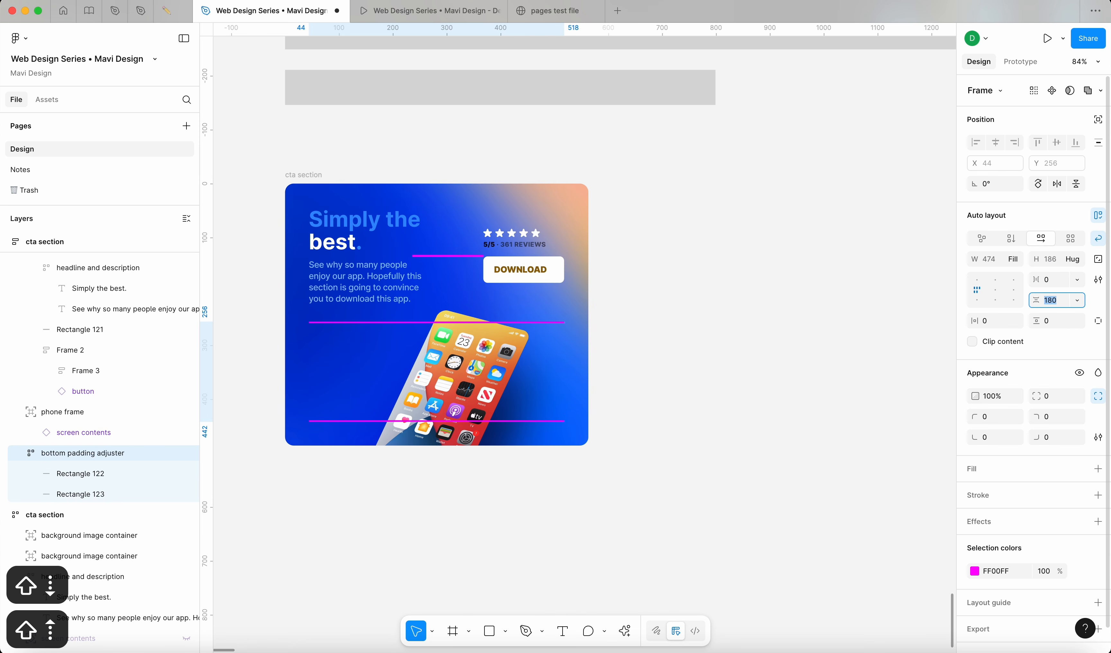
{"action": "left_click", "coordinate": [717, 342]}
{"action": "left_click", "coordinate": [578, 242]}
{"action": "left_click_drag", "start_coordinate": [588, 265], "coordinate": [828, 288]}
{"action": "scroll", "coordinate": [828, 289], "scroll_direction": "up", "scroll_amount": 5}
{"action": "scroll", "coordinate": [827, 288], "scroll_direction": "down", "scroll_amount": 5}
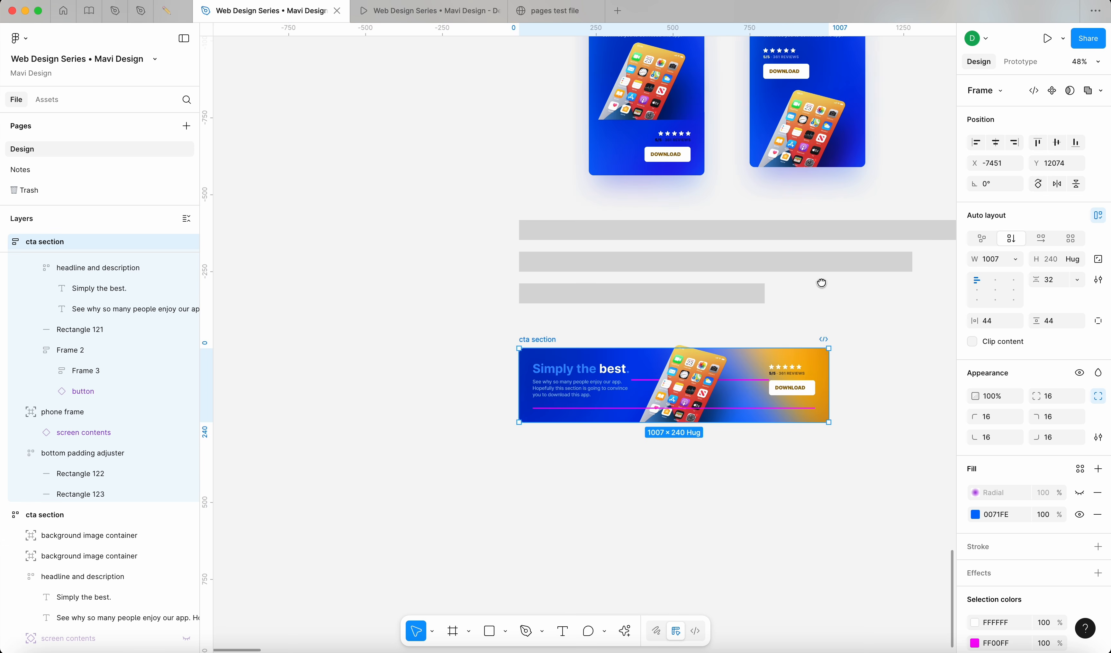
Step: Examine the cta section's content frame and the fill width of Rectangle 121 between the headline and the download button
{"action": "scroll", "coordinate": [780, 294], "scroll_direction": "down", "scroll_amount": 2}
{"action": "scroll", "coordinate": [710, 302], "scroll_direction": "up", "scroll_amount": 5}
{"action": "scroll", "coordinate": [751, 275], "scroll_direction": "up", "scroll_amount": 2}
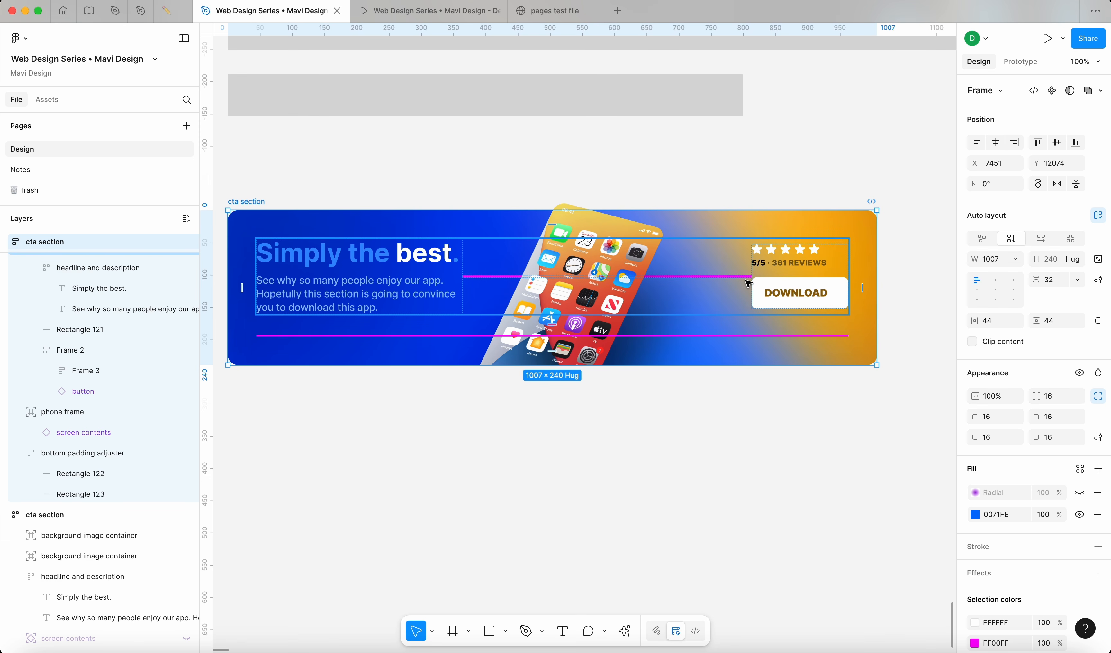
{"action": "scroll", "coordinate": [746, 281], "scroll_direction": "up", "scroll_amount": 5}
{"action": "scroll", "coordinate": [749, 282], "scroll_direction": "down", "scroll_amount": 8}
{"action": "left_click", "coordinate": [767, 317]}
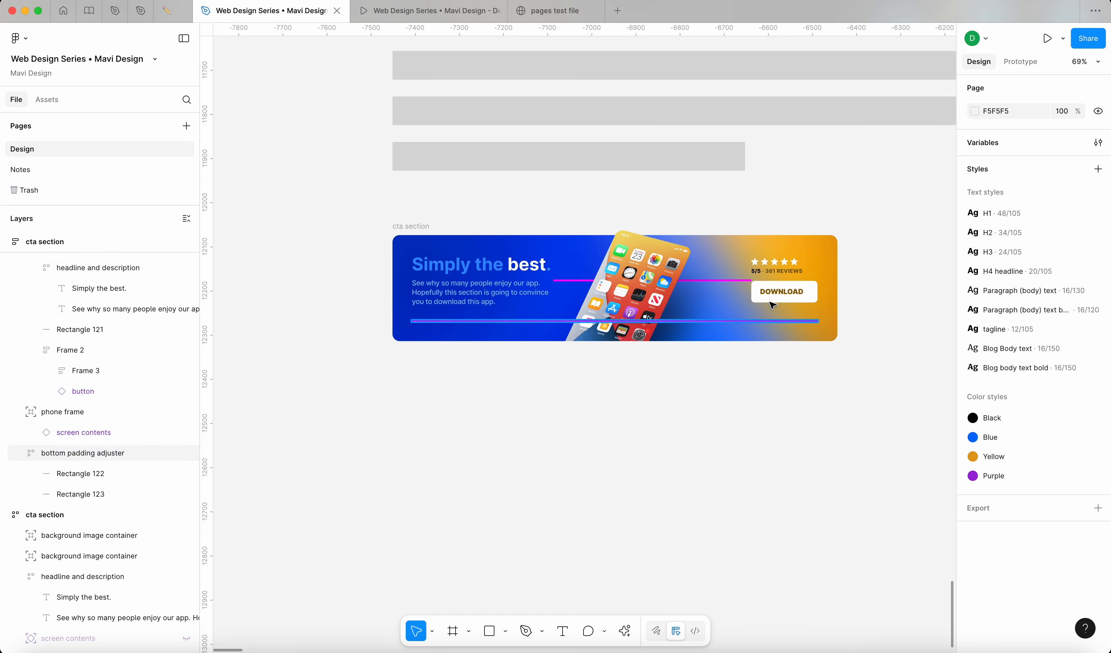
{"action": "left_click", "coordinate": [770, 295]}
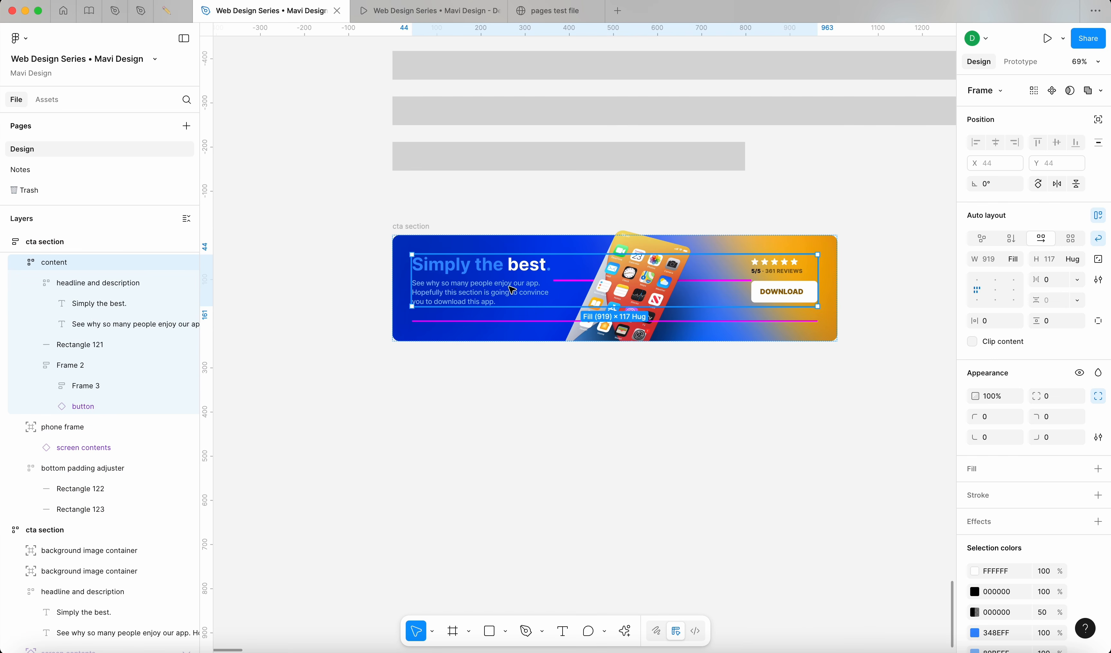
{"action": "scroll", "coordinate": [793, 278], "scroll_direction": "up", "scroll_amount": 4}
{"action": "left_click", "coordinate": [791, 278]}
{"action": "scroll", "coordinate": [901, 289], "scroll_direction": "up", "scroll_amount": 3}
{"action": "left_click", "coordinate": [415, 276]}
{"action": "left_click", "coordinate": [96, 347]}
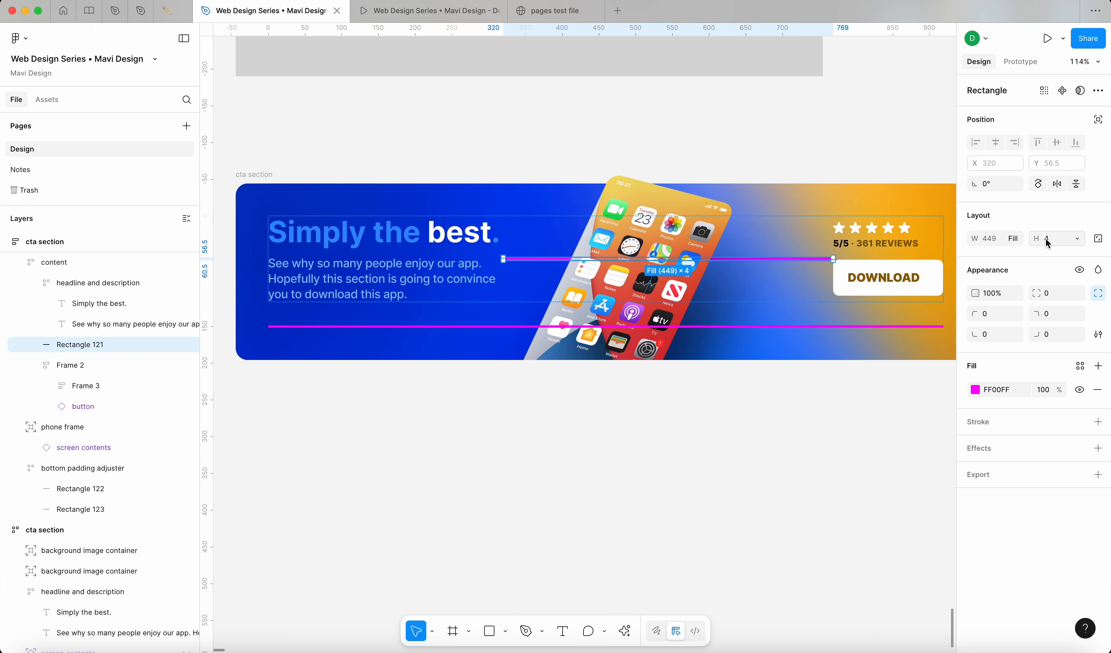
{"action": "left_click", "coordinate": [1016, 239]}
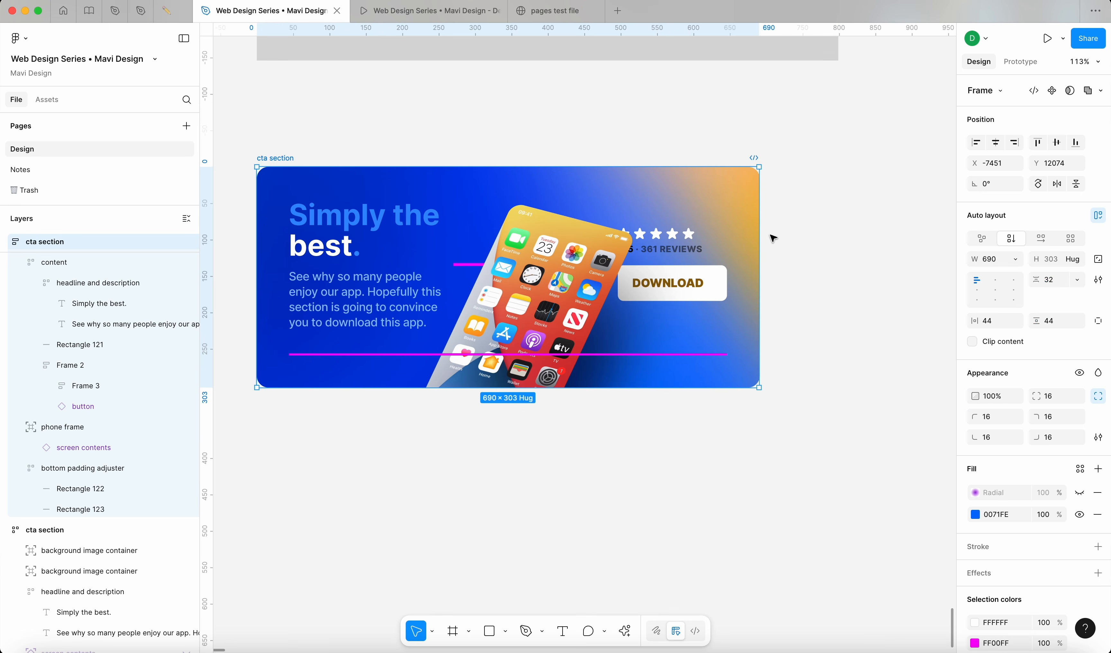
Step: Widen the cta section to 926 and check the sizing of Rectangle 121 and the phone frame
{"action": "left_click_drag", "start_coordinate": [762, 239], "coordinate": [931, 240]}
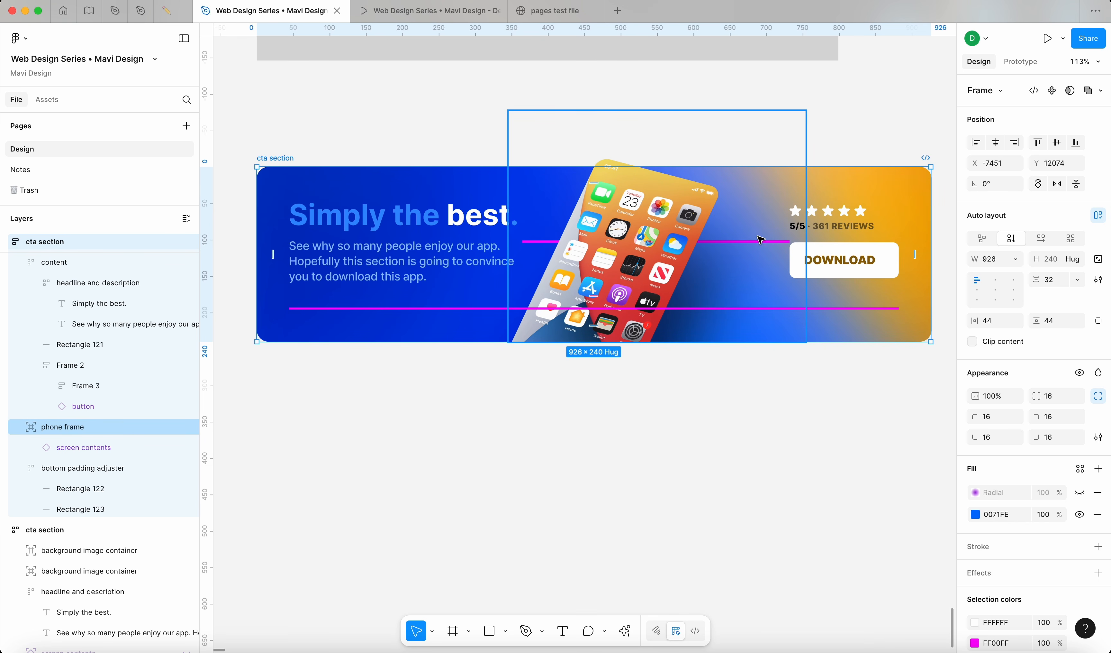
{"action": "left_click", "coordinate": [777, 242]}
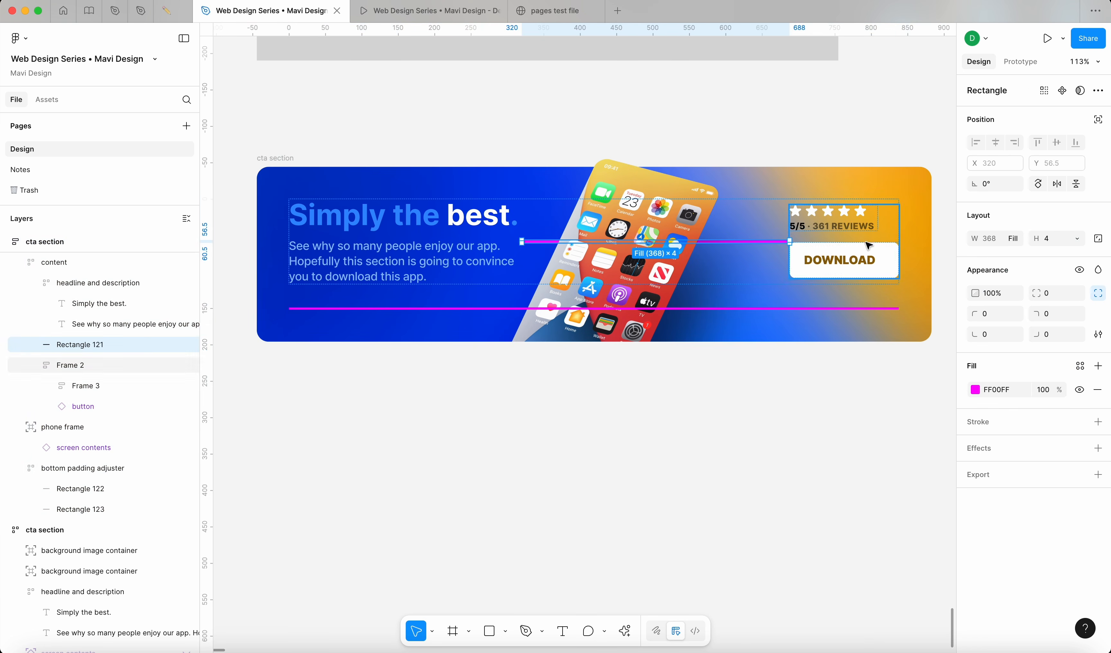
{"action": "left_click", "coordinate": [1018, 239]}
{"action": "left_click", "coordinate": [796, 133]}
{"action": "left_click", "coordinate": [796, 134]}
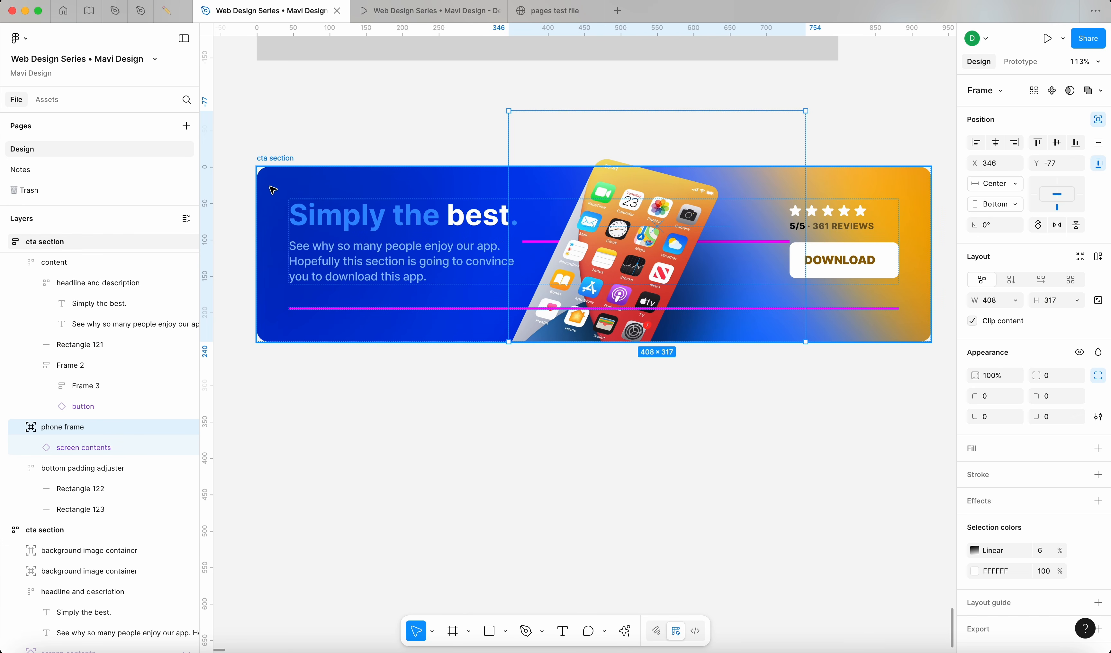
Step: Narrow the cta section slightly and inspect the bottom padding adjuster inside it
{"action": "left_click", "coordinate": [279, 164]}
{"action": "left_click_drag", "start_coordinate": [934, 259], "coordinate": [866, 309]}
{"action": "left_click", "coordinate": [92, 473]}
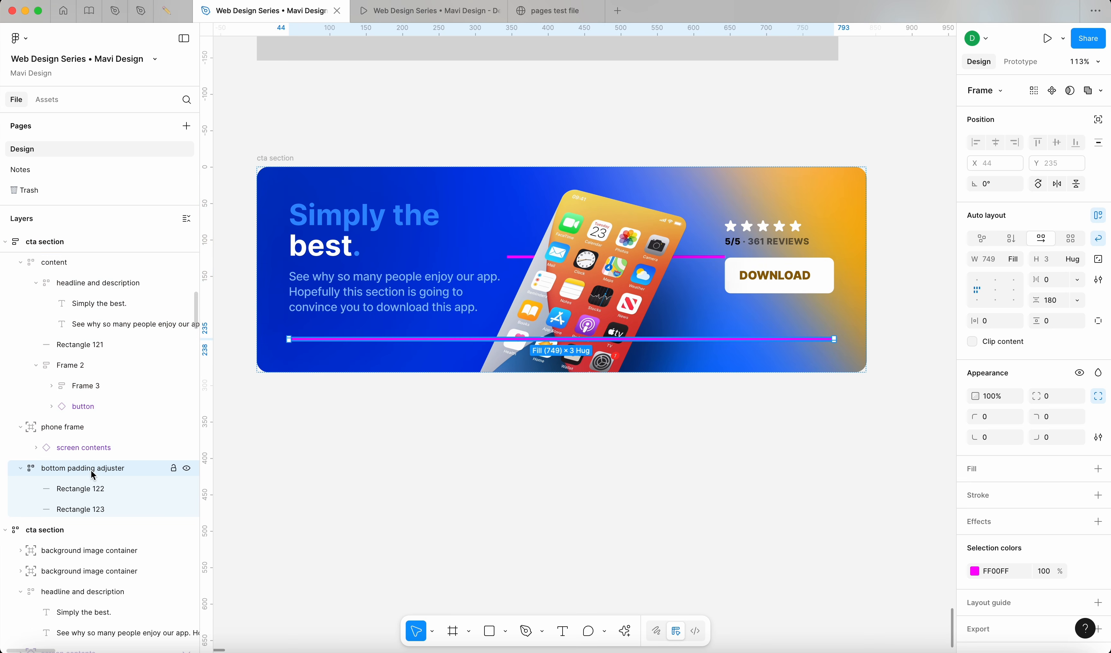
{"action": "left_click", "coordinate": [102, 486]}
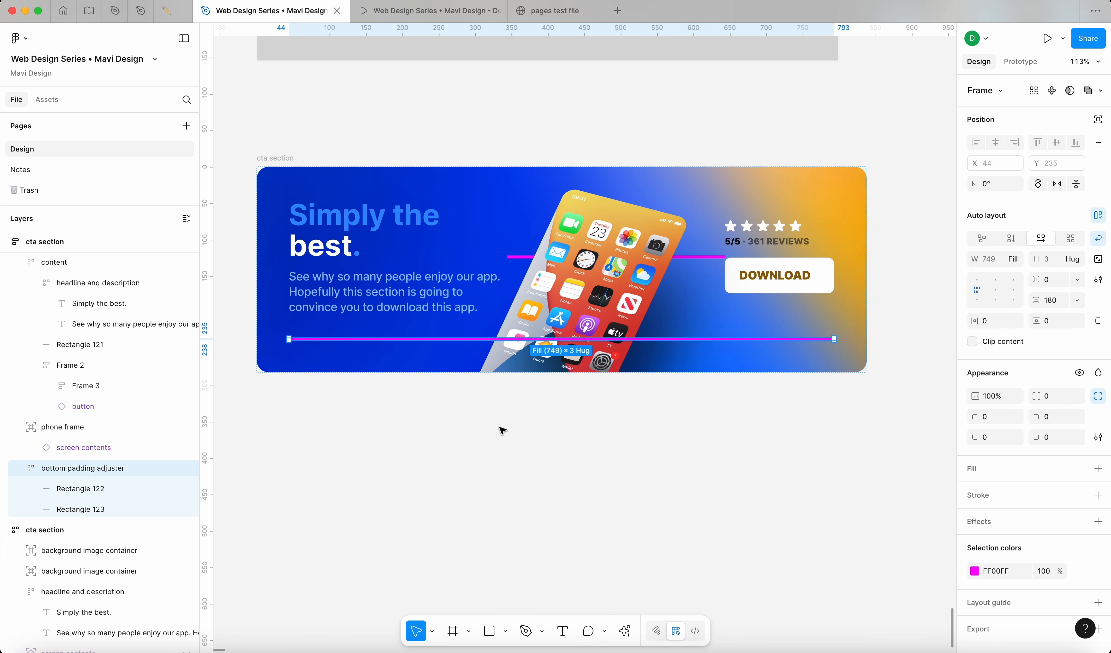
{"action": "left_click", "coordinate": [302, 162]}
{"action": "left_click", "coordinate": [286, 160]}
Step: Try a much narrower cta section, undo it, and resize the section so its content frame is 677 wide
{"action": "left_click_drag", "start_coordinate": [866, 294], "coordinate": [643, 340]}
{"action": "key", "text": "ctrl+z"}
{"action": "left_click_drag", "start_coordinate": [825, 351], "coordinate": [876, 365]}
{"action": "scroll", "coordinate": [821, 354], "scroll_direction": "down", "scroll_amount": 5}
{"action": "scroll", "coordinate": [724, 361], "scroll_direction": "up", "scroll_amount": 5}
Step: Set the content frame's horizontal gap between items to 24
{"action": "double_click", "coordinate": [813, 266]}
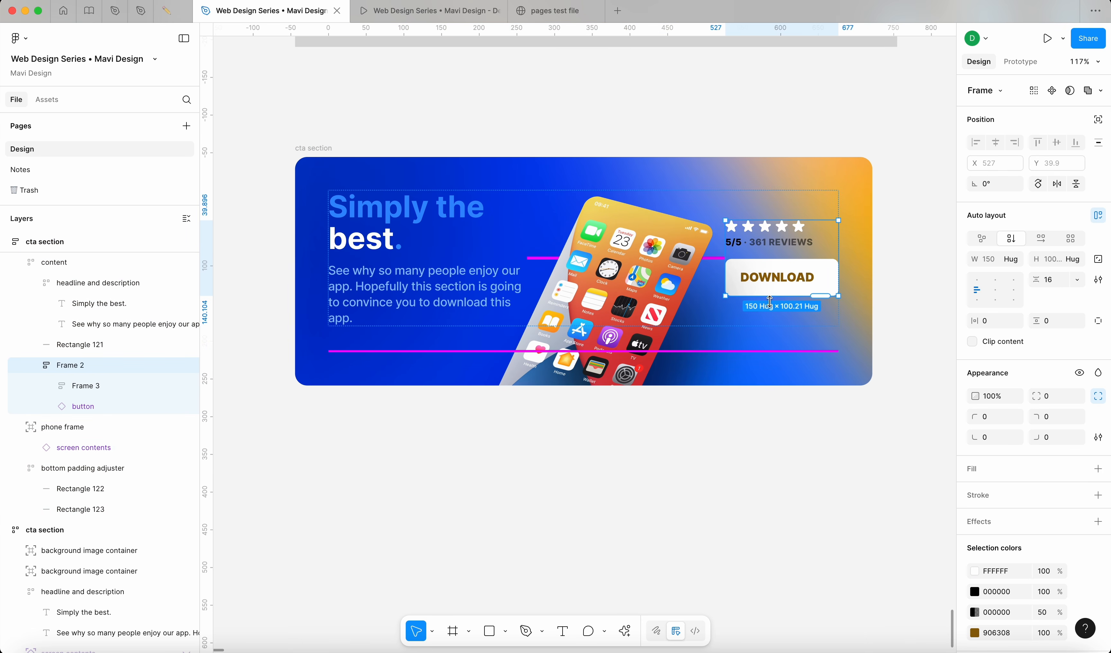
{"action": "key", "text": "shift+Return"}
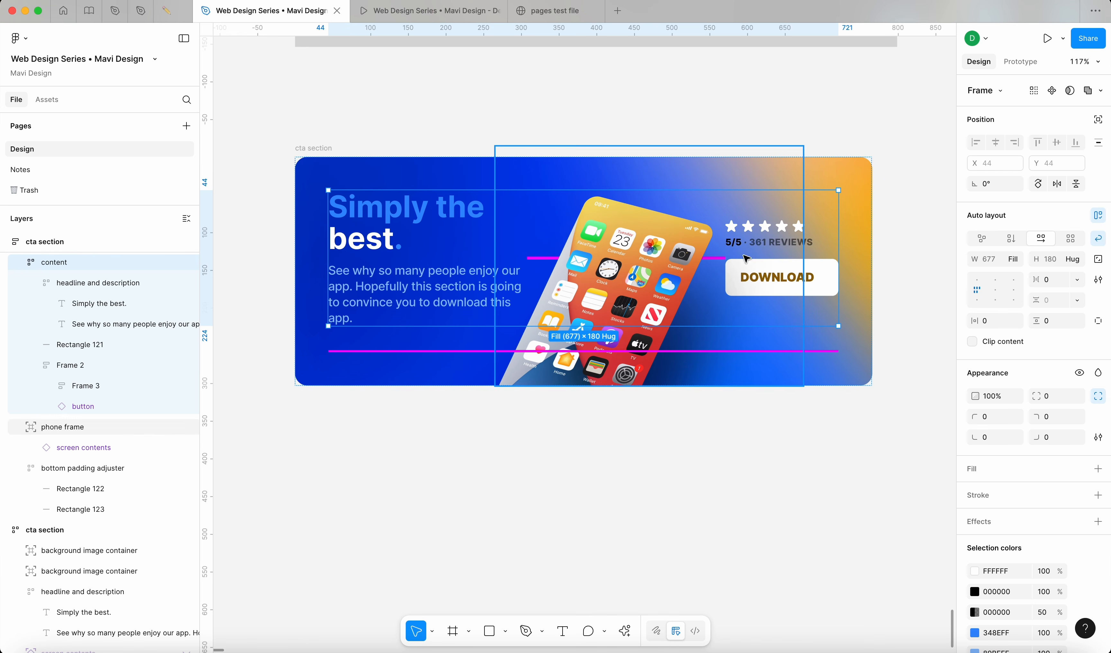
{"action": "key", "text": "shift+Up"}
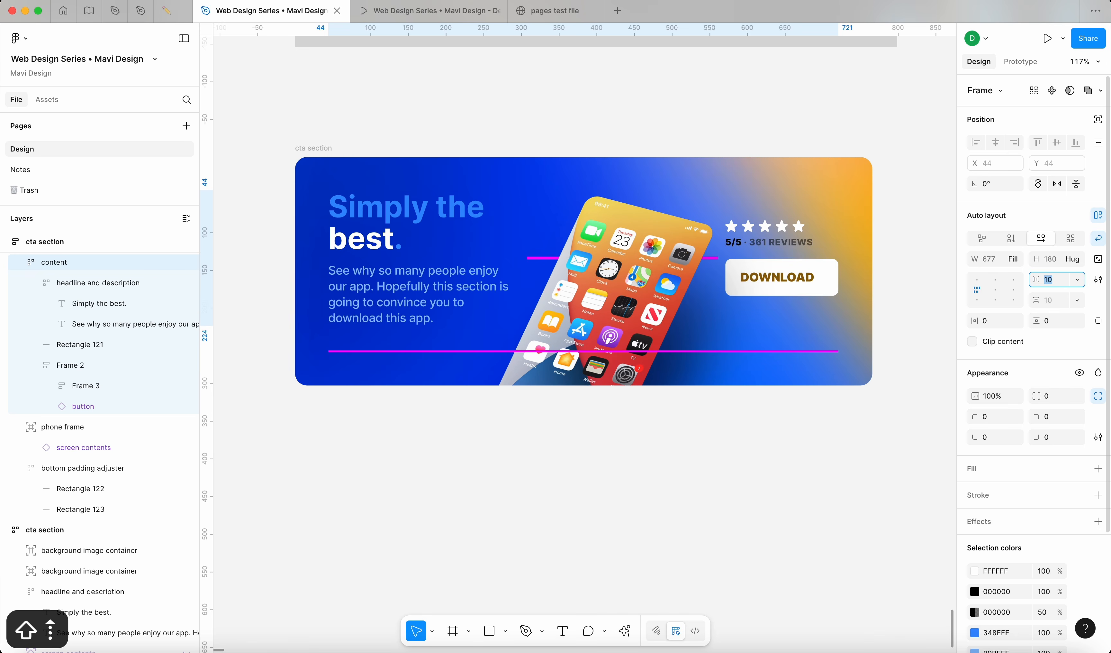
{"action": "key", "text": "shift+Up"}
{"action": "key", "text": "Up"}
{"action": "key", "text": "Up"}
{"action": "key", "text": "Up"}
{"action": "key", "text": "Up"}
{"action": "key", "text": "Return"}
{"action": "left_click", "coordinate": [681, 120]}
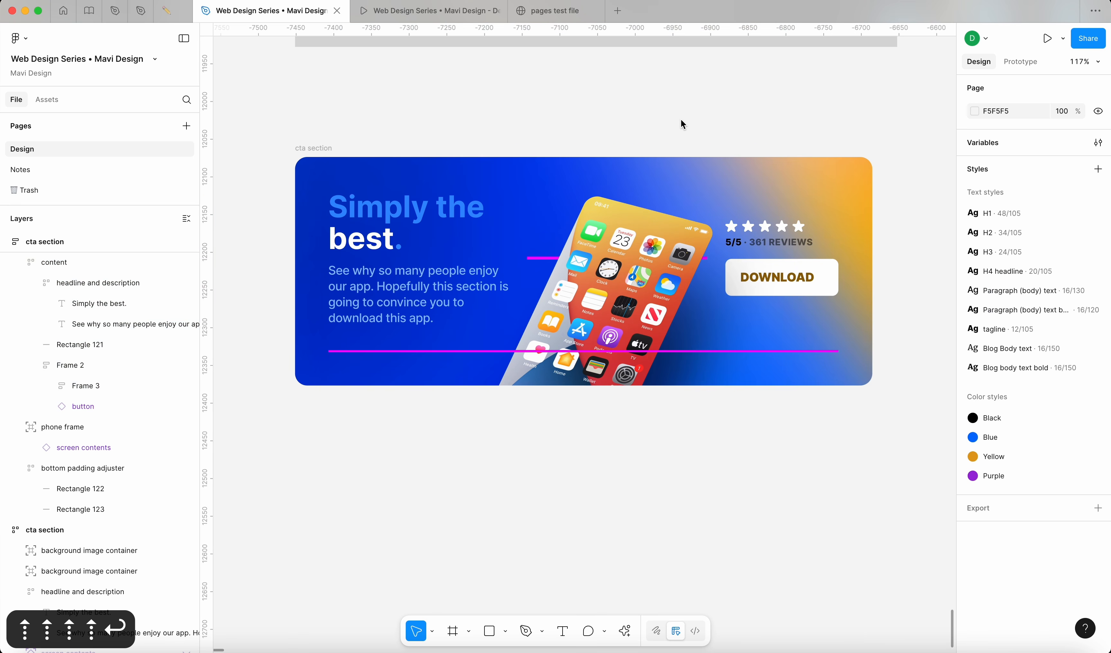
Step: Narrow the cta section to 619 to test the layout with the new gap
{"action": "left_click", "coordinate": [316, 149]}
{"action": "left_click_drag", "start_coordinate": [873, 286], "coordinate": [710, 307]}
{"action": "scroll", "coordinate": [754, 335], "scroll_direction": "down", "scroll_amount": 2}
Step: Examine the widths and spacing of Rectangle 121, the headline text and the headline and description frame
{"action": "left_click", "coordinate": [537, 288]}
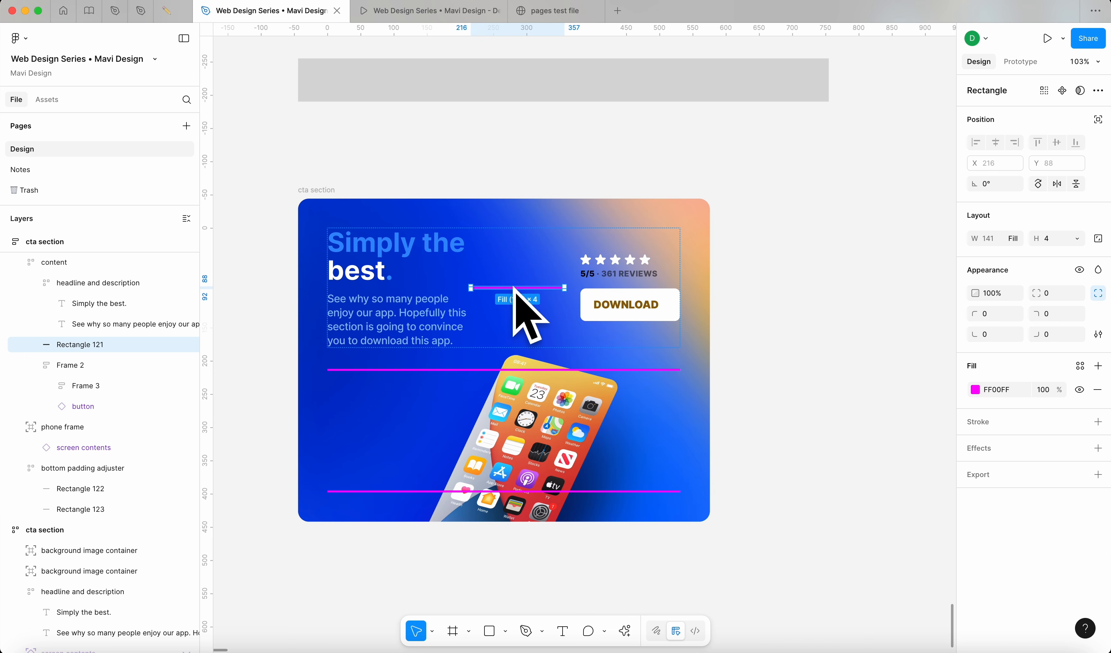
{"action": "left_click", "coordinate": [418, 328]}
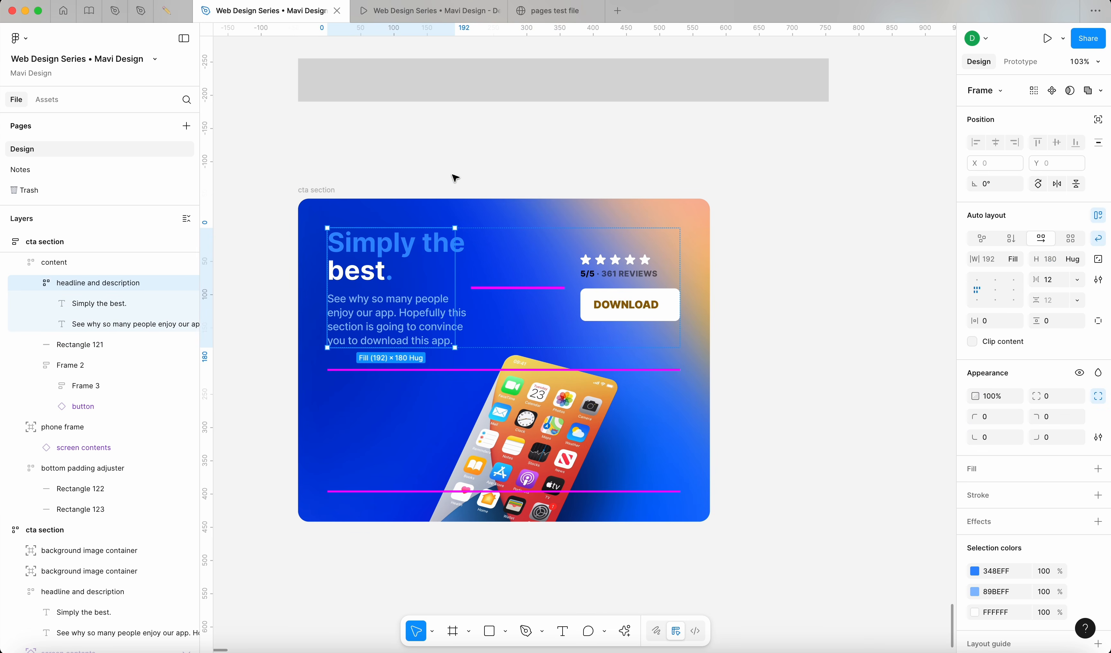
{"action": "left_click", "coordinate": [407, 253]}
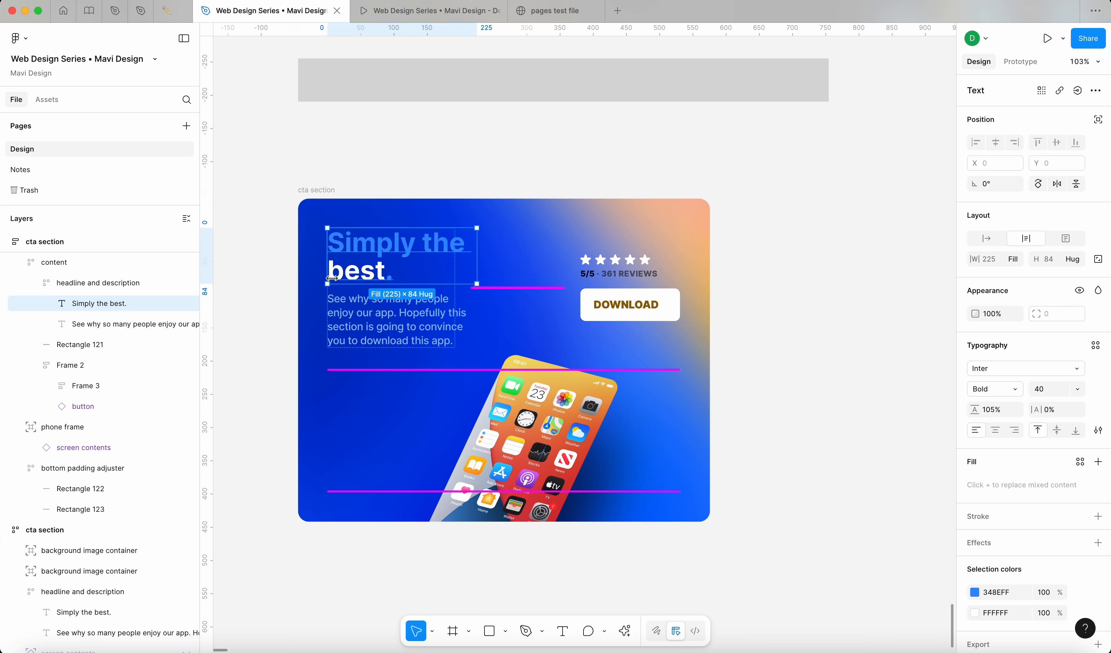
{"action": "left_click", "coordinate": [555, 293]}
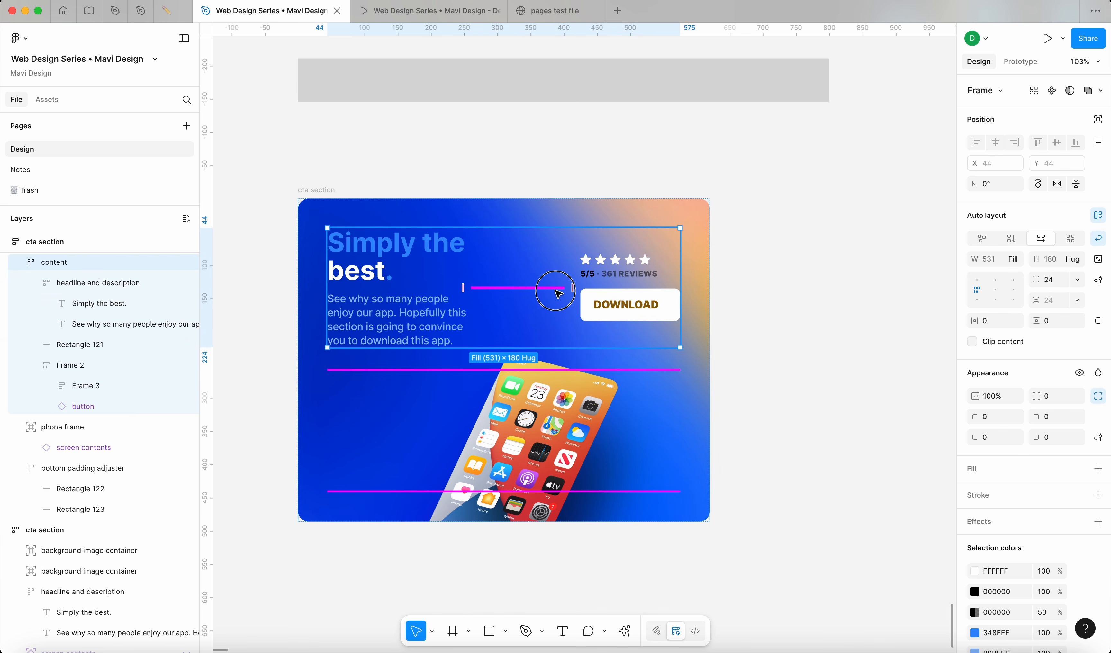
{"action": "left_click", "coordinate": [557, 289]}
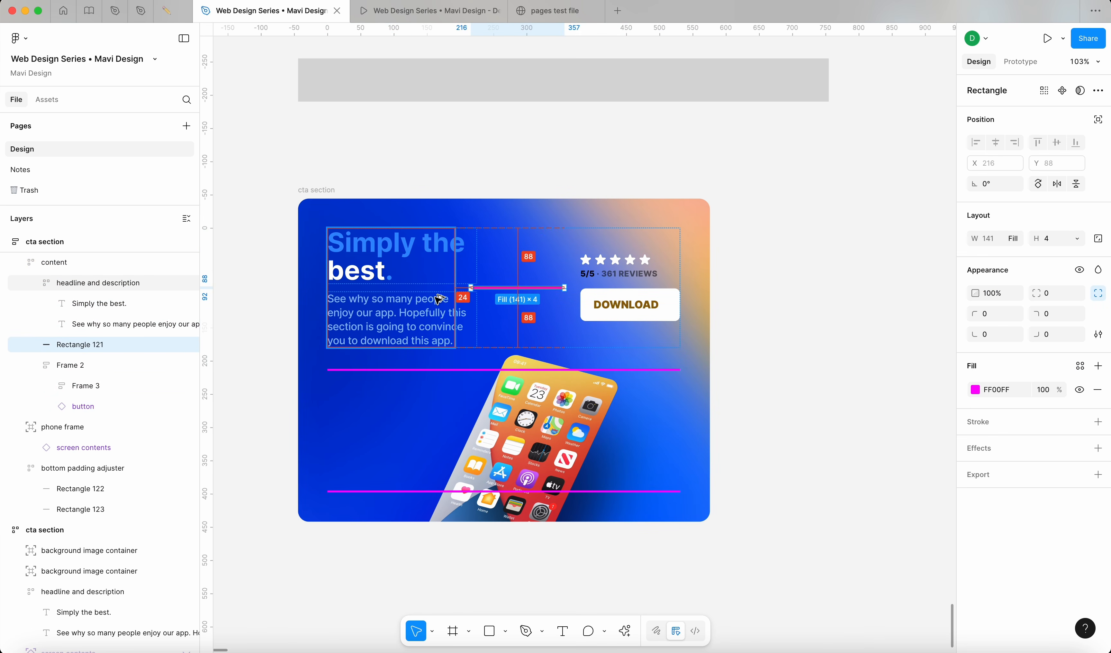
{"action": "left_click", "coordinate": [478, 186]}
{"action": "left_click", "coordinate": [599, 260]}
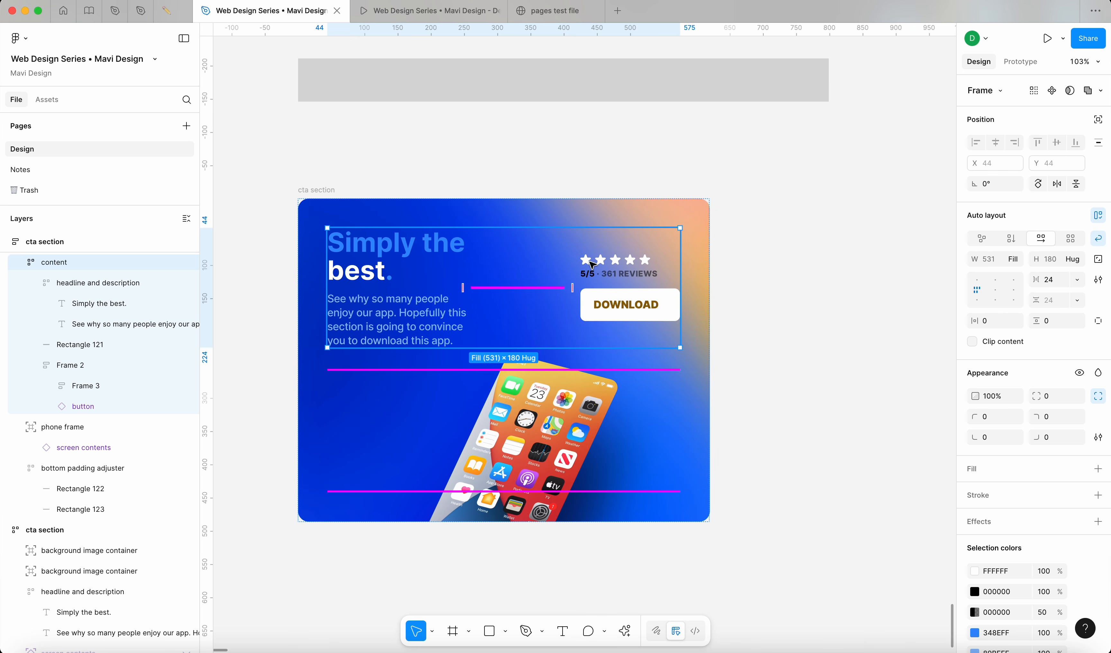
Step: Narrow the cta section to 508 and then to 481, checking how far Rectangle 121 shrinks
{"action": "left_click", "coordinate": [296, 183]}
{"action": "left_click", "coordinate": [318, 190]}
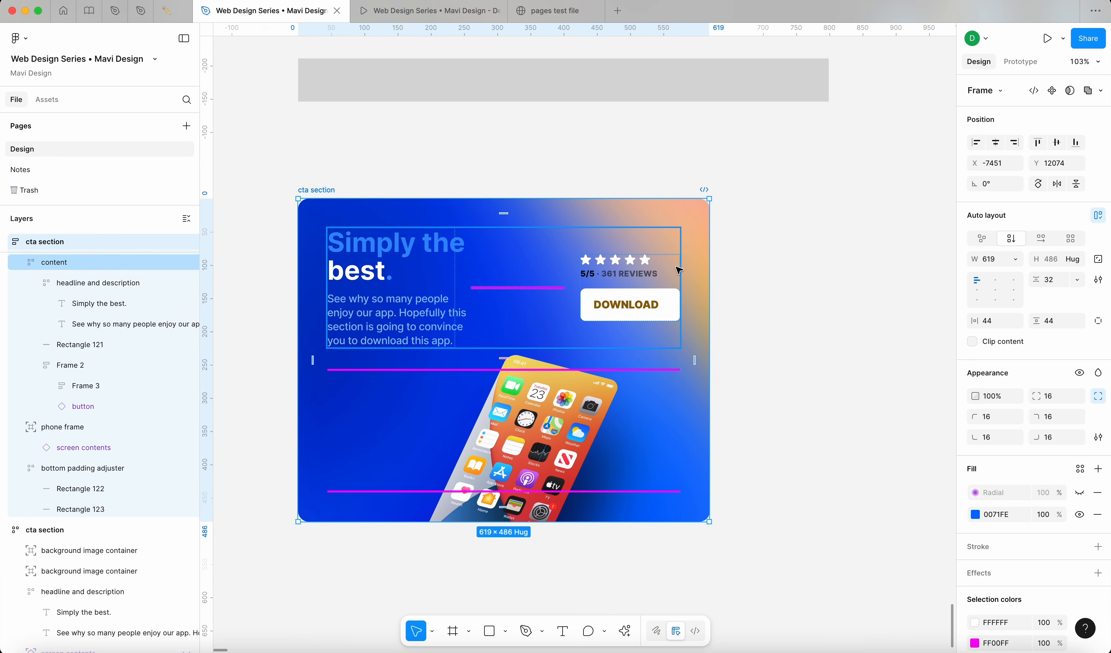
{"action": "scroll", "coordinate": [476, 288], "scroll_direction": "up", "scroll_amount": 10}
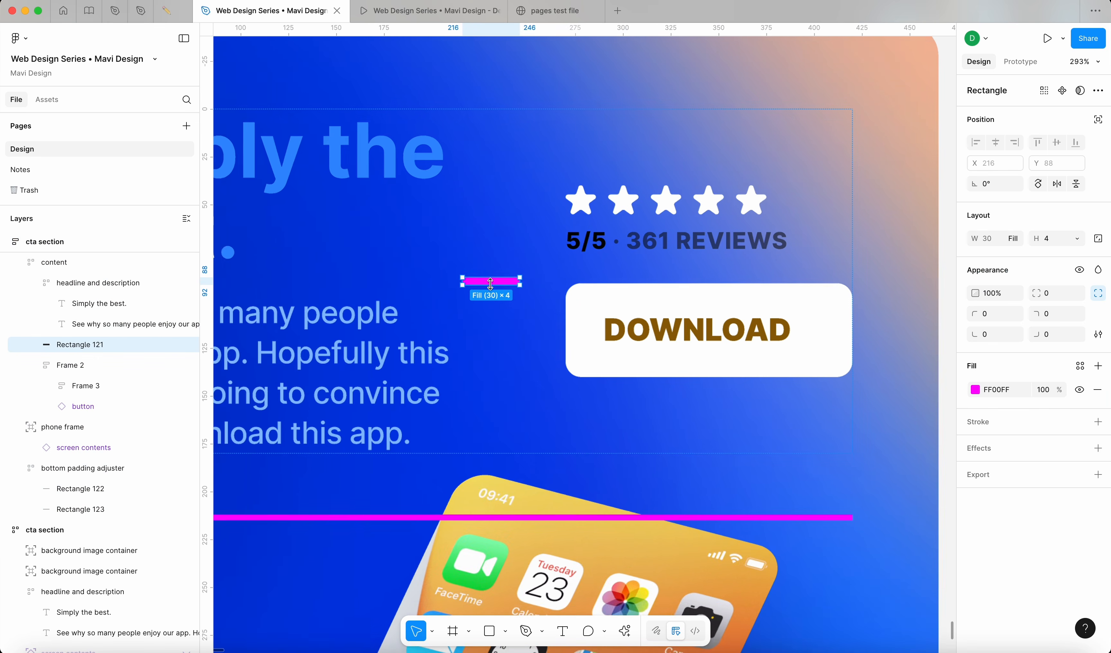
{"action": "scroll", "coordinate": [491, 283], "scroll_direction": "down", "scroll_amount": 10}
{"action": "left_click", "coordinate": [319, 186]}
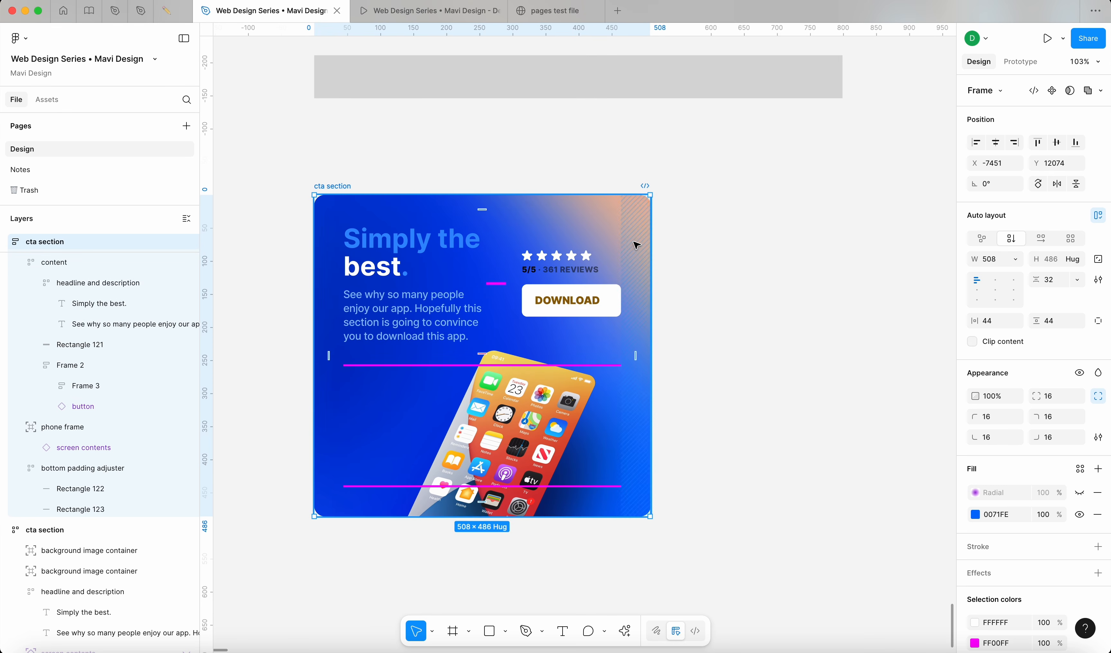
{"action": "left_click_drag", "start_coordinate": [652, 245], "coordinate": [633, 244]}
{"action": "left_click", "coordinate": [464, 289]}
{"action": "scroll", "coordinate": [463, 289], "scroll_direction": "up", "scroll_amount": 10}
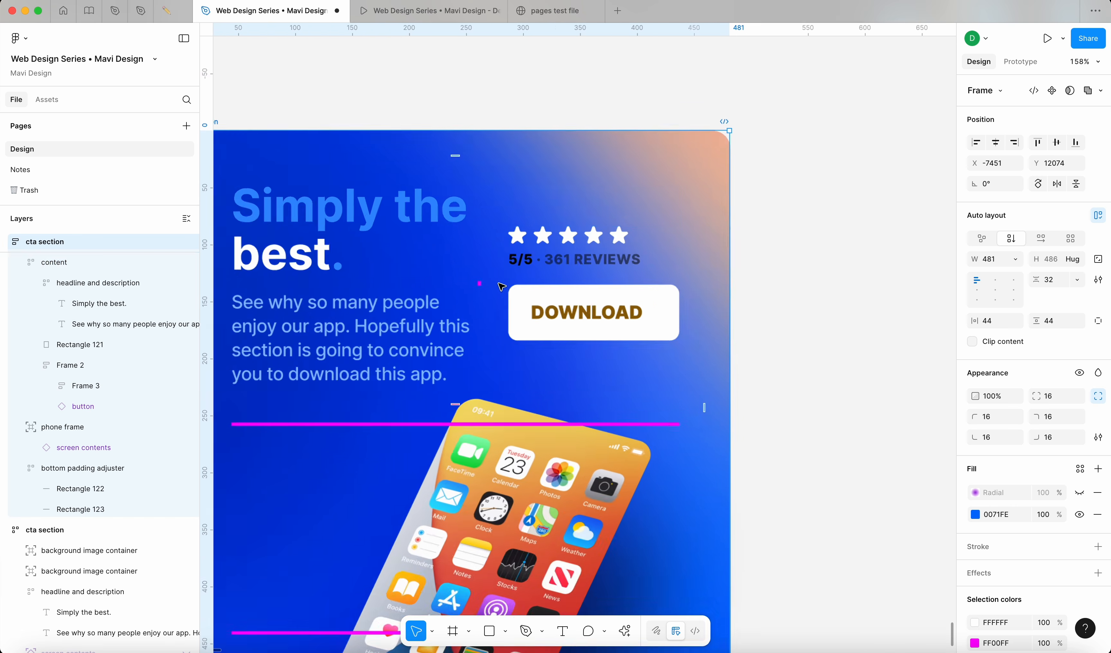
{"action": "scroll", "coordinate": [467, 285], "scroll_direction": "down", "scroll_amount": 10}
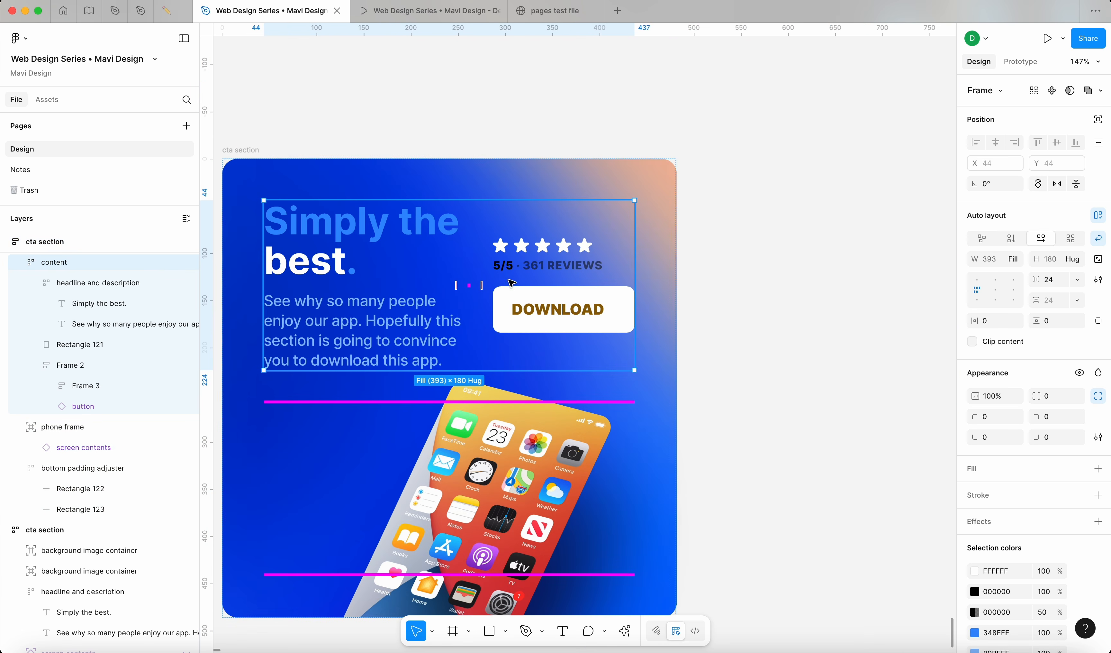
Step: Widen the cta section to 812
{"action": "left_click", "coordinate": [380, 131]}
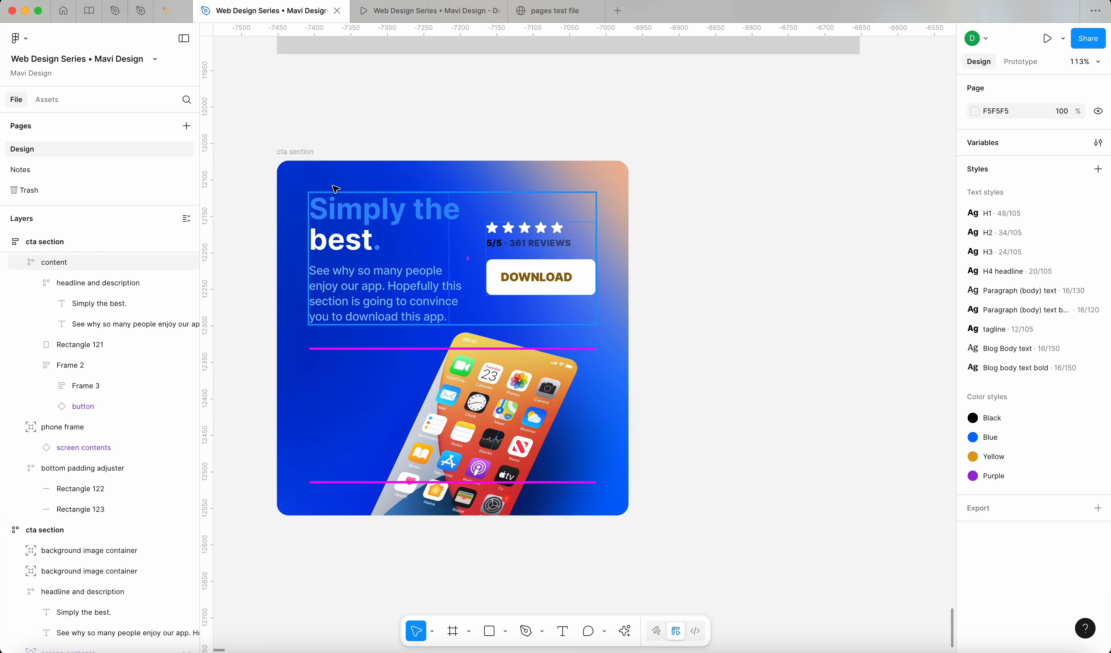
{"action": "left_click", "coordinate": [446, 186]}
{"action": "left_click_drag", "start_coordinate": [631, 239], "coordinate": [667, 259]}
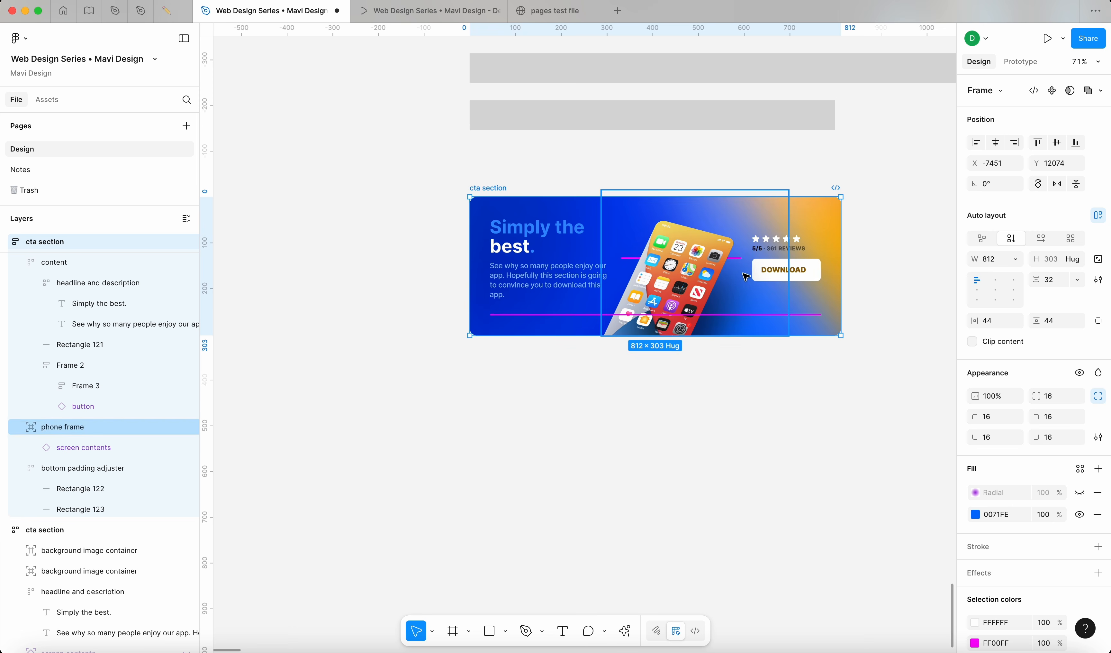
{"action": "scroll", "coordinate": [746, 270], "scroll_direction": "up", "scroll_amount": 5}
Step: Rename Rectangle 121 as "this element shrinks the left-hand side text"
{"action": "left_click", "coordinate": [730, 243], "text": "super"}
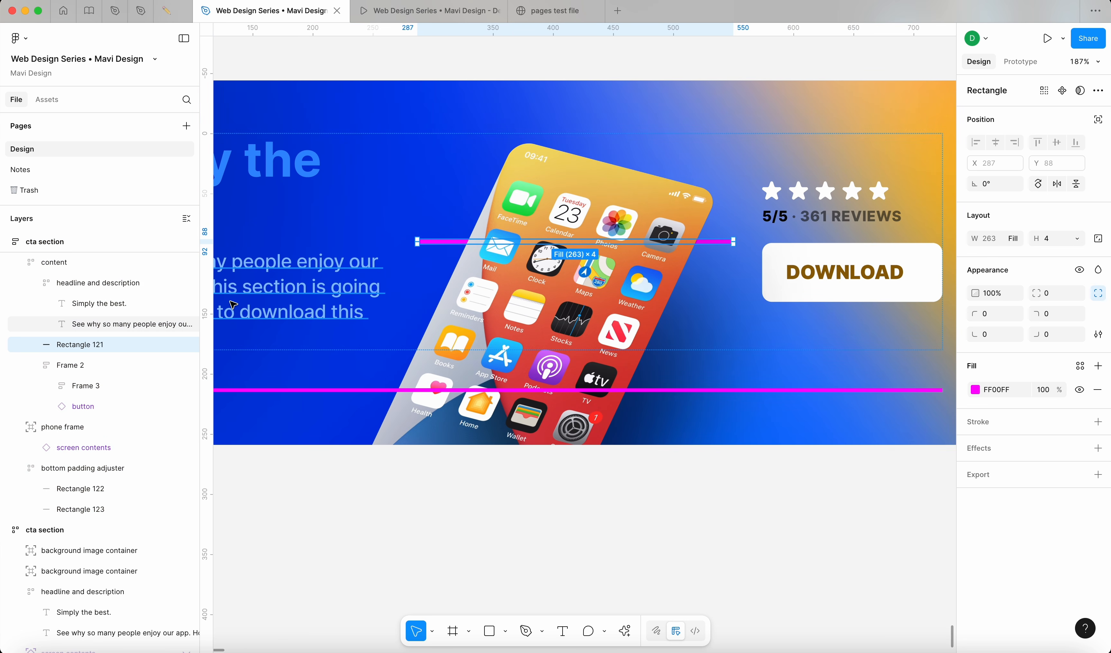
{"action": "key", "text": "super+r"}
{"action": "scroll", "coordinate": [231, 306], "scroll_direction": "down", "scroll_amount": 3}
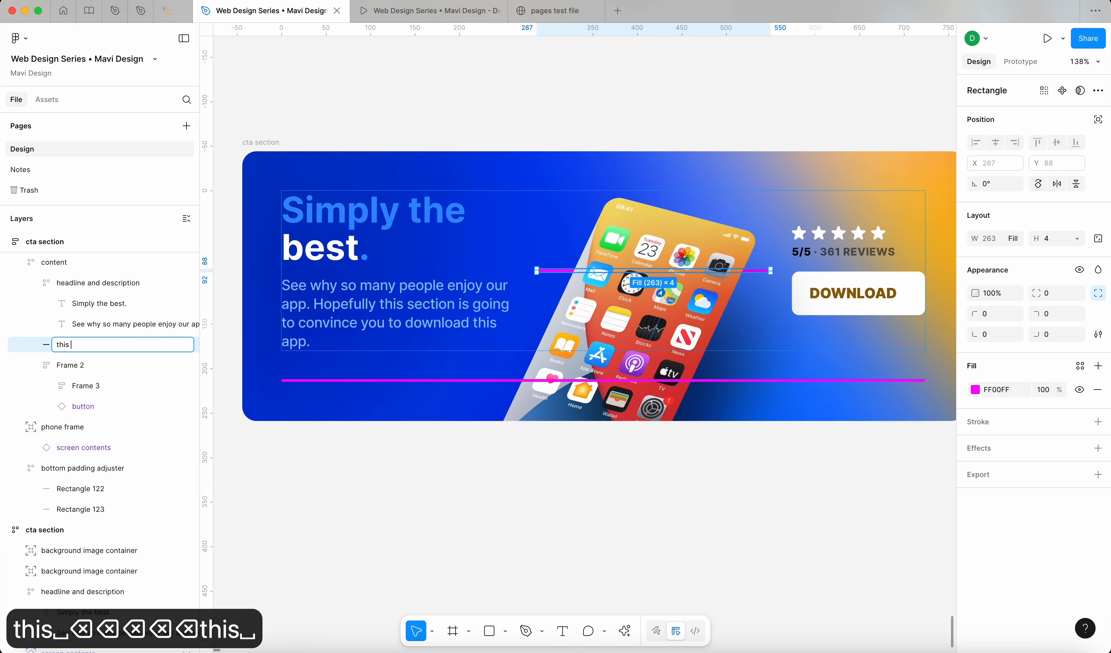
{"action": "type", "text": "this element shrinks the left-hand side tex"}
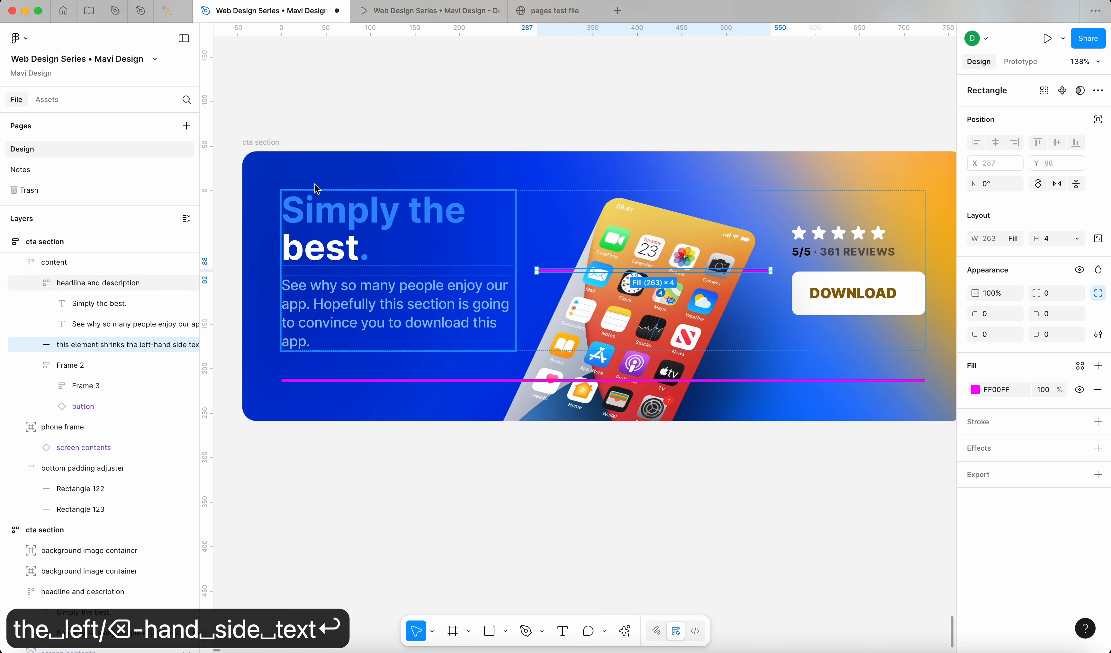
Step: Set the cta section's vertical gap between items to 0
{"action": "left_click", "coordinate": [309, 168]}
{"action": "left_click", "coordinate": [297, 122]}
{"action": "left_click", "coordinate": [272, 141]}
{"action": "left_click", "coordinate": [330, 207]}
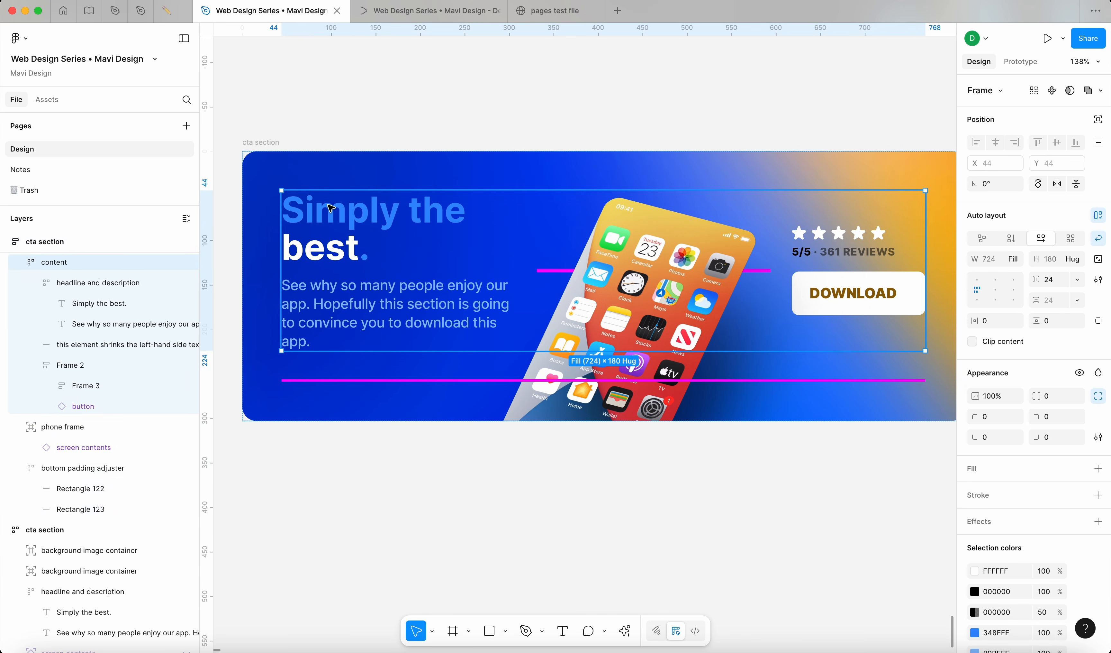
{"action": "key", "text": "alt"}
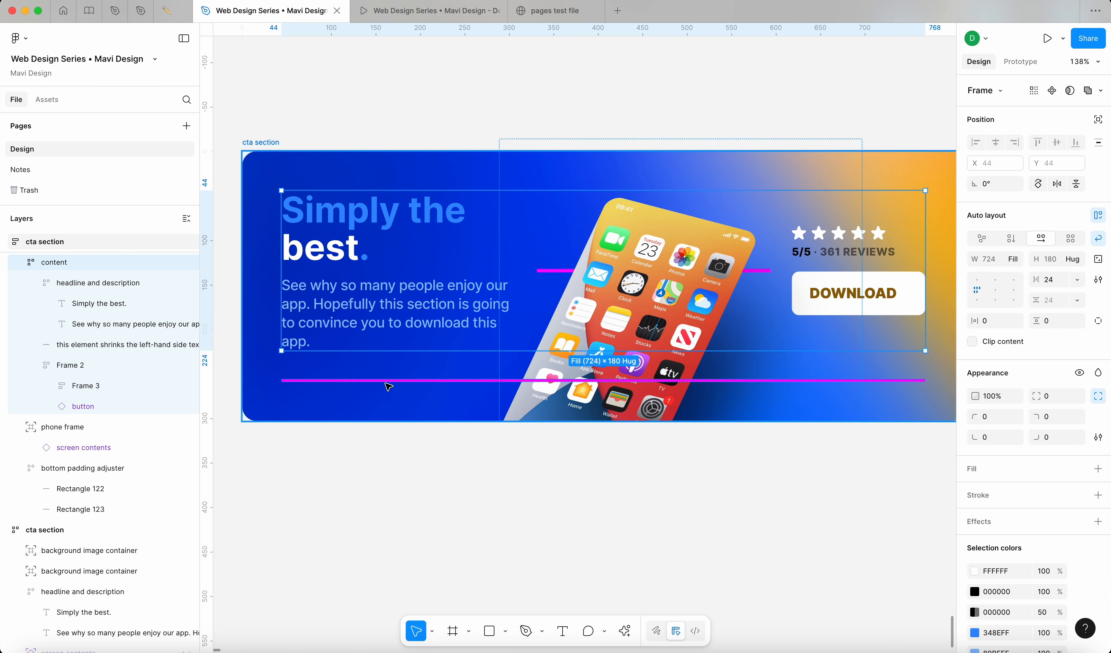
{"action": "left_click", "coordinate": [388, 445]}
{"action": "left_click", "coordinate": [259, 143]}
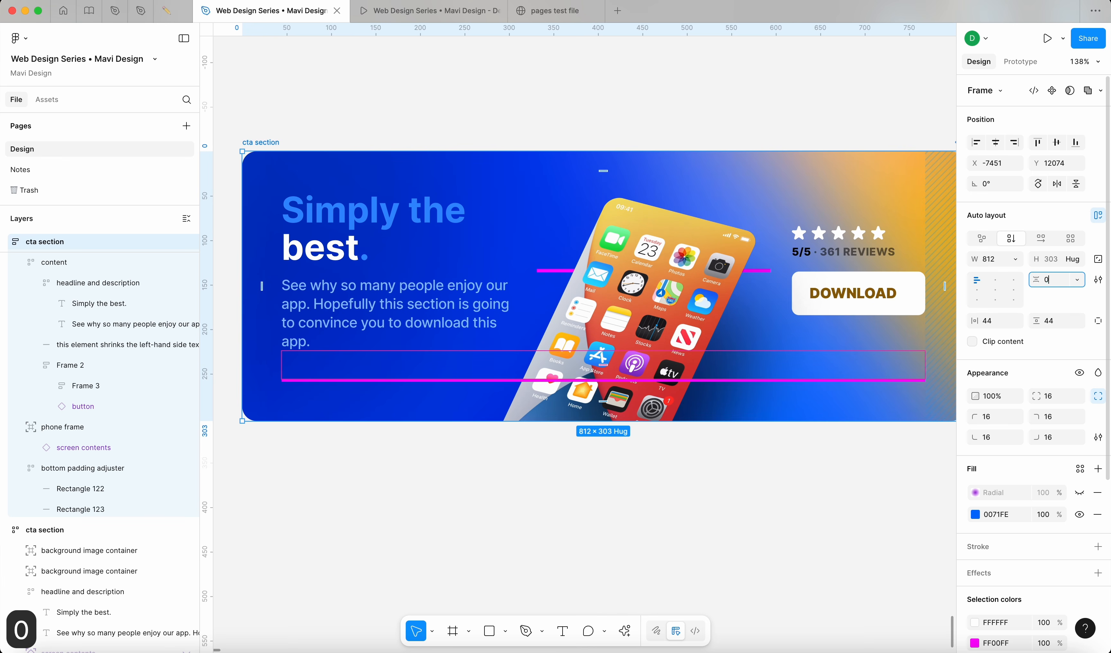
{"action": "key", "text": "Return"}
{"action": "left_click", "coordinate": [789, 181]}
{"action": "left_click", "coordinate": [444, 112]}
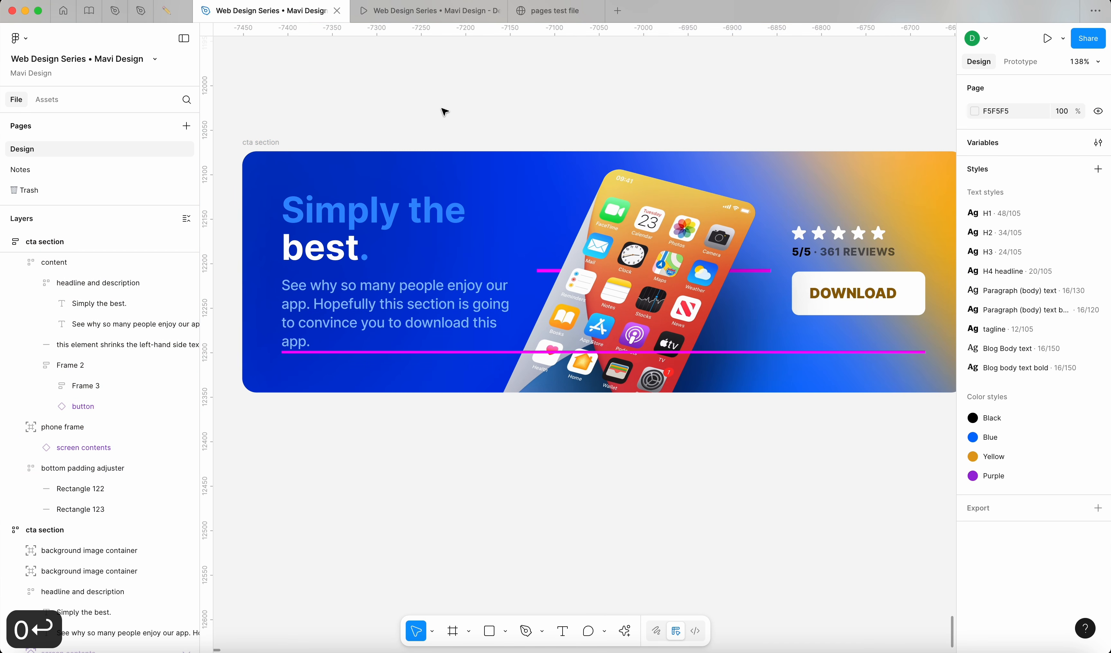
Step: Set the height of Rectangle 123 and the spacer that shrinks the left-hand side text to 1
{"action": "left_click", "coordinate": [265, 143]}
{"action": "left_click", "coordinate": [410, 330]}
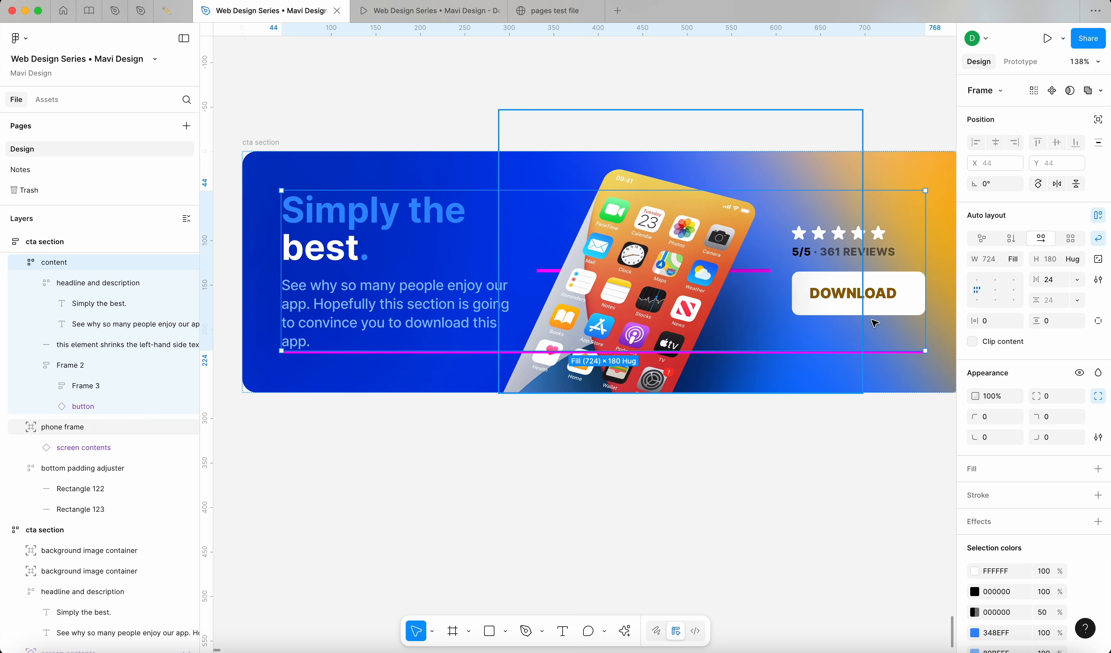
{"action": "key", "text": "Escape"}
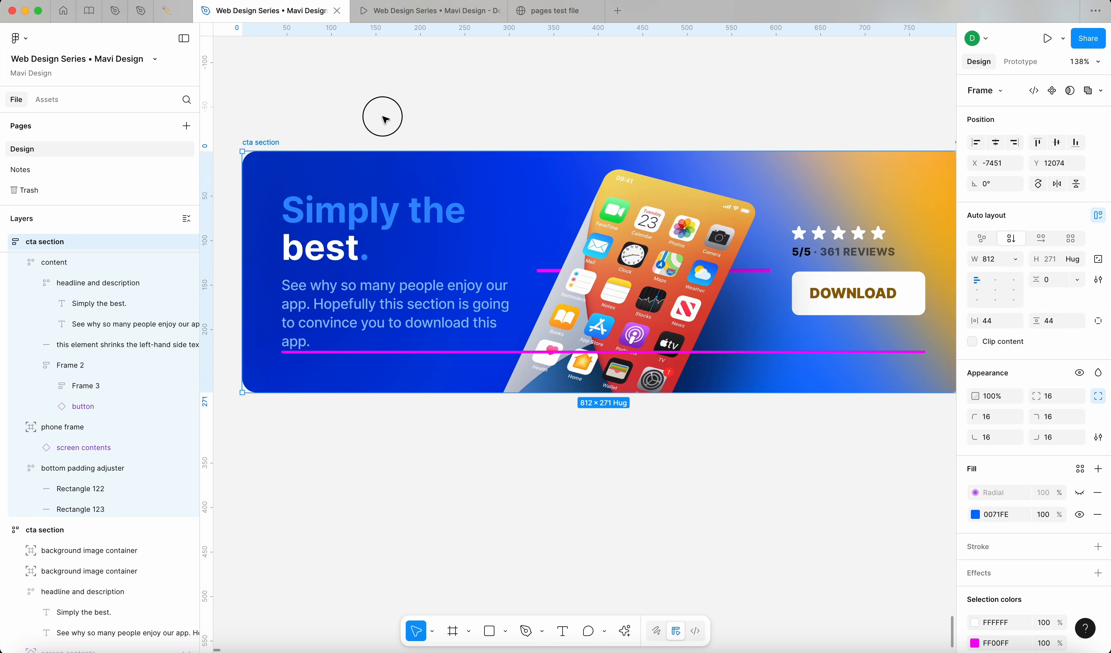
{"action": "left_click", "coordinate": [435, 352]}
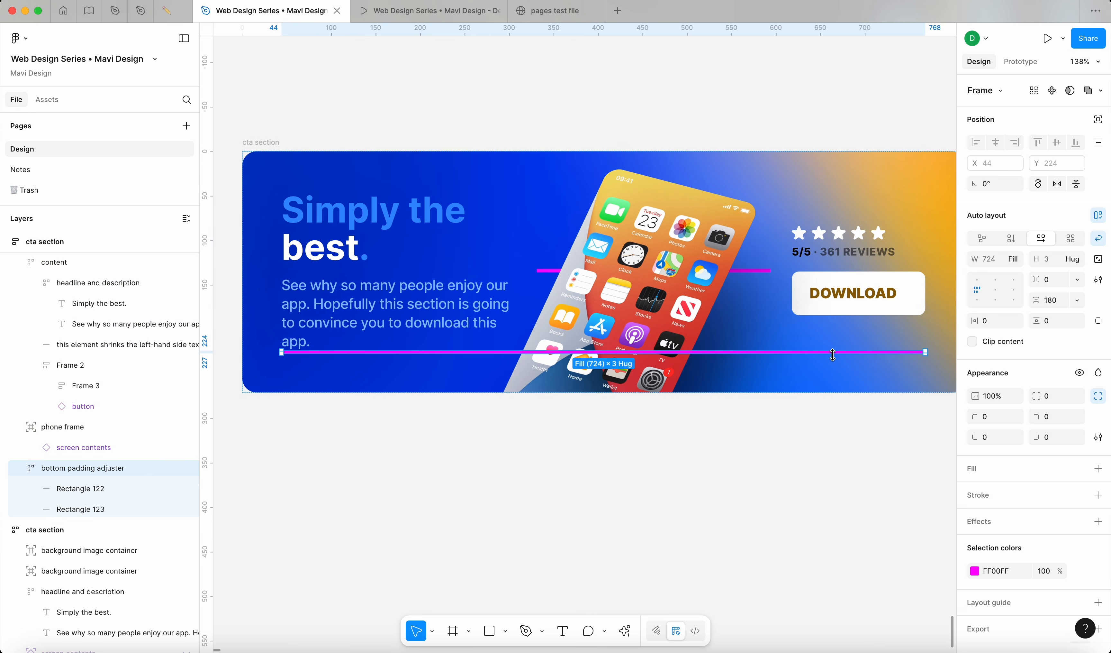
{"action": "scroll", "coordinate": [859, 352], "scroll_direction": "up", "scroll_amount": 5}
{"action": "scroll", "coordinate": [690, 353], "scroll_direction": "up", "scroll_amount": 4}
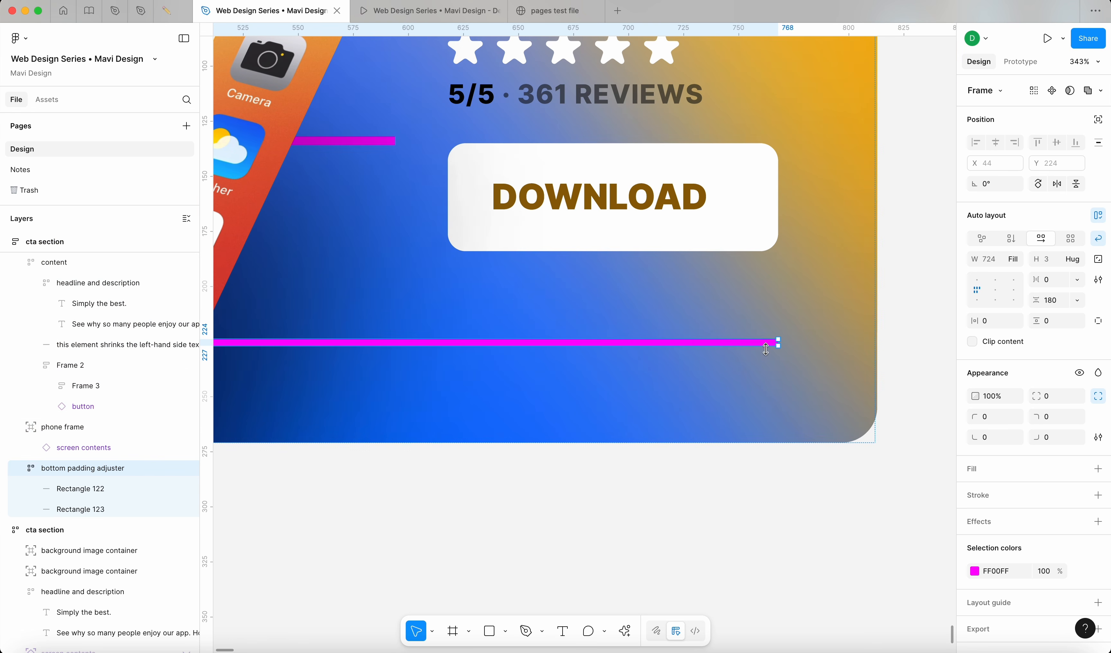
{"action": "left_click", "coordinate": [767, 346]}
{"action": "left_click", "coordinate": [374, 143], "text": "shift"}
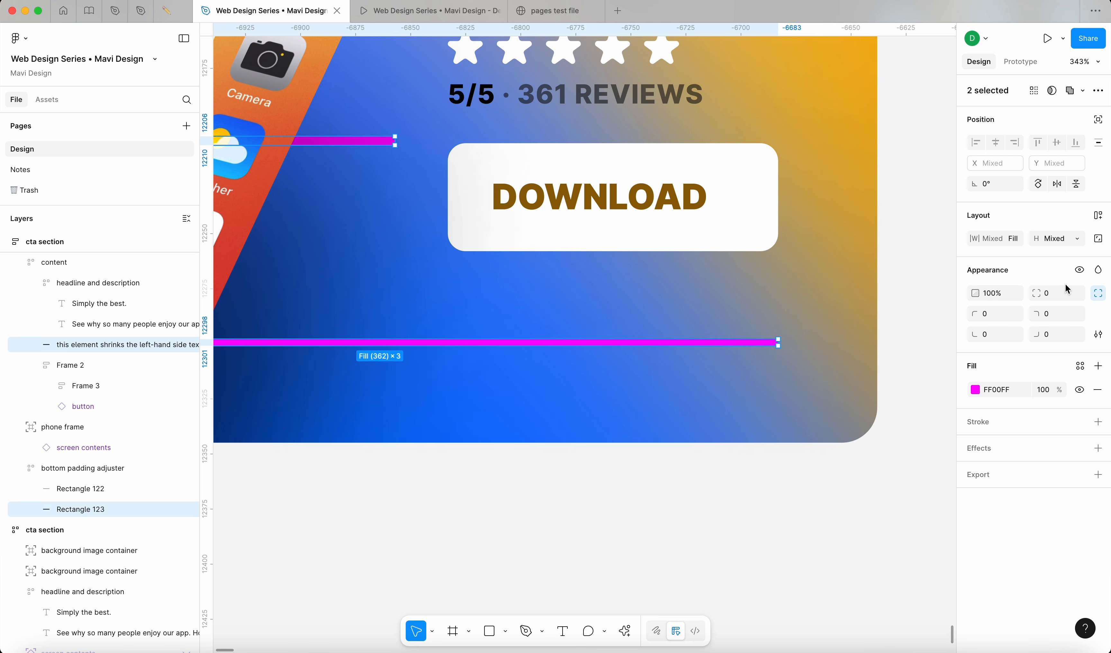
{"action": "key", "text": "Return"}
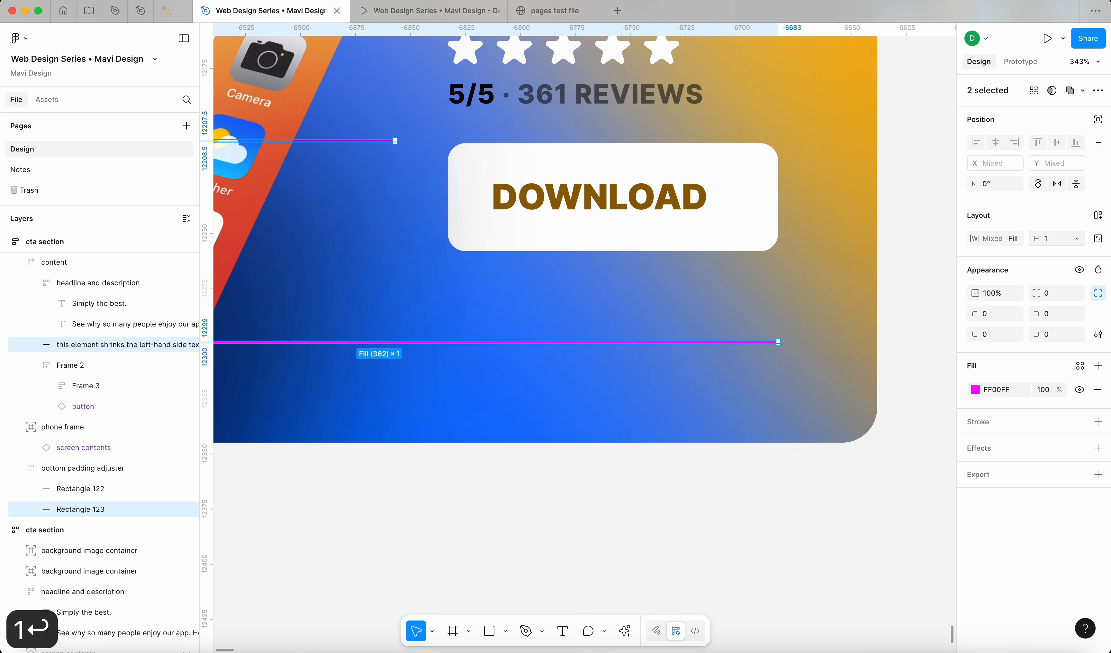
{"action": "left_click", "coordinate": [843, 453]}
Step: Set the height of Rectangle 122 in the bottom padding adjuster to 1
{"action": "scroll", "coordinate": [843, 453], "scroll_direction": "down", "scroll_amount": 8}
{"action": "scroll", "coordinate": [843, 455], "scroll_direction": "left", "scroll_amount": 3}
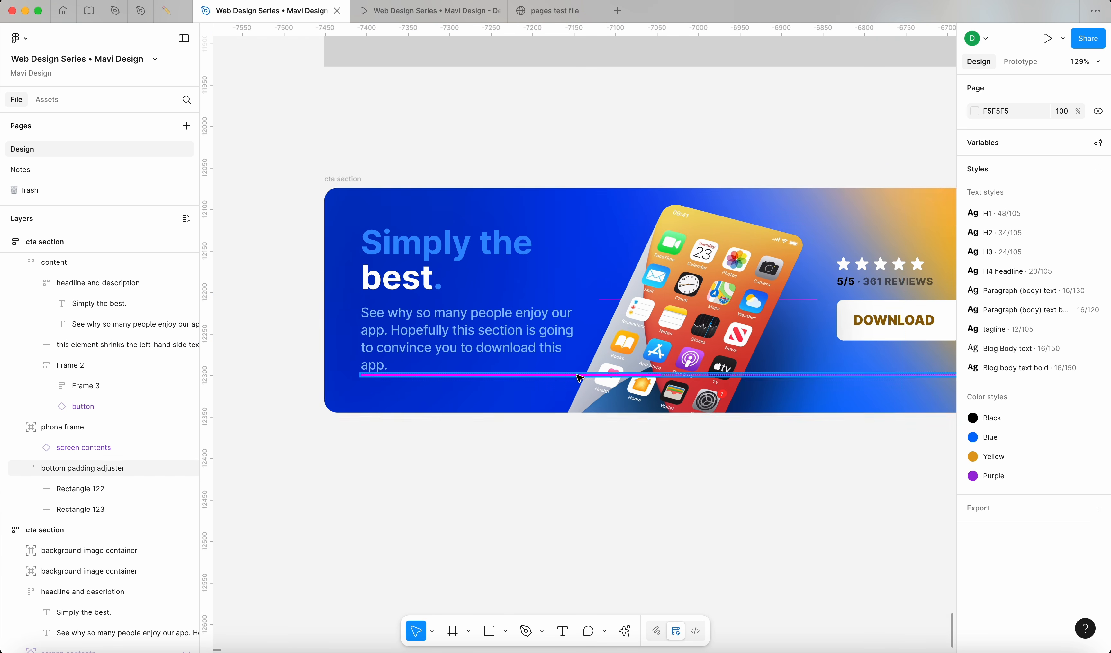
{"action": "scroll", "coordinate": [598, 377], "scroll_direction": "up", "scroll_amount": 6}
{"action": "left_click", "coordinate": [627, 375]}
{"action": "type", "text": "1"}
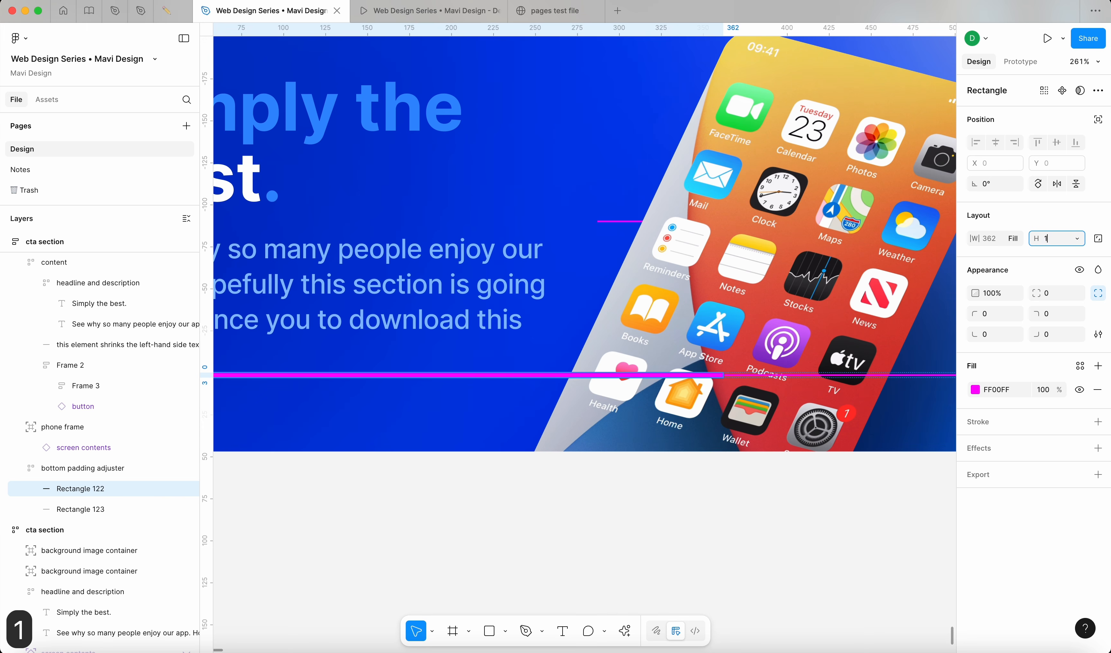
{"action": "key", "text": "Return"}
{"action": "left_click", "coordinate": [781, 496]}
Step: Give the cta section individual padding per side and set its bottom padding to 43
{"action": "scroll", "coordinate": [511, 422], "scroll_direction": "down", "scroll_amount": 5}
{"action": "left_click", "coordinate": [512, 421]}
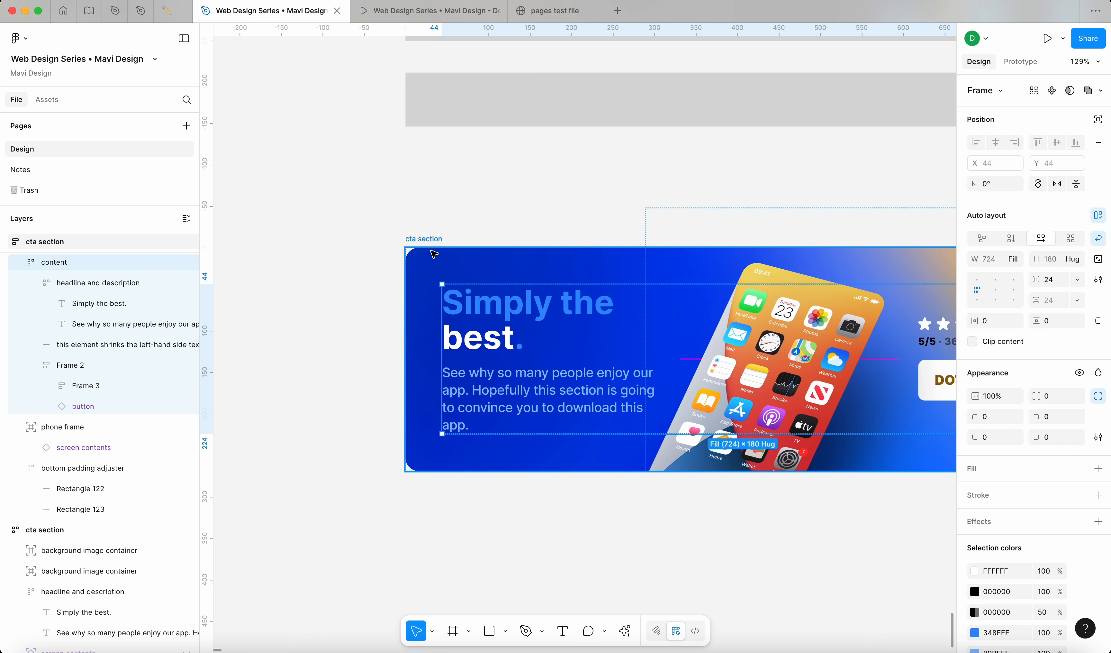
{"action": "left_click", "coordinate": [546, 459]}
{"action": "scroll", "coordinate": [558, 294], "scroll_direction": "right", "scroll_amount": 4}
{"action": "scroll", "coordinate": [558, 295], "scroll_direction": "down", "scroll_amount": 2}
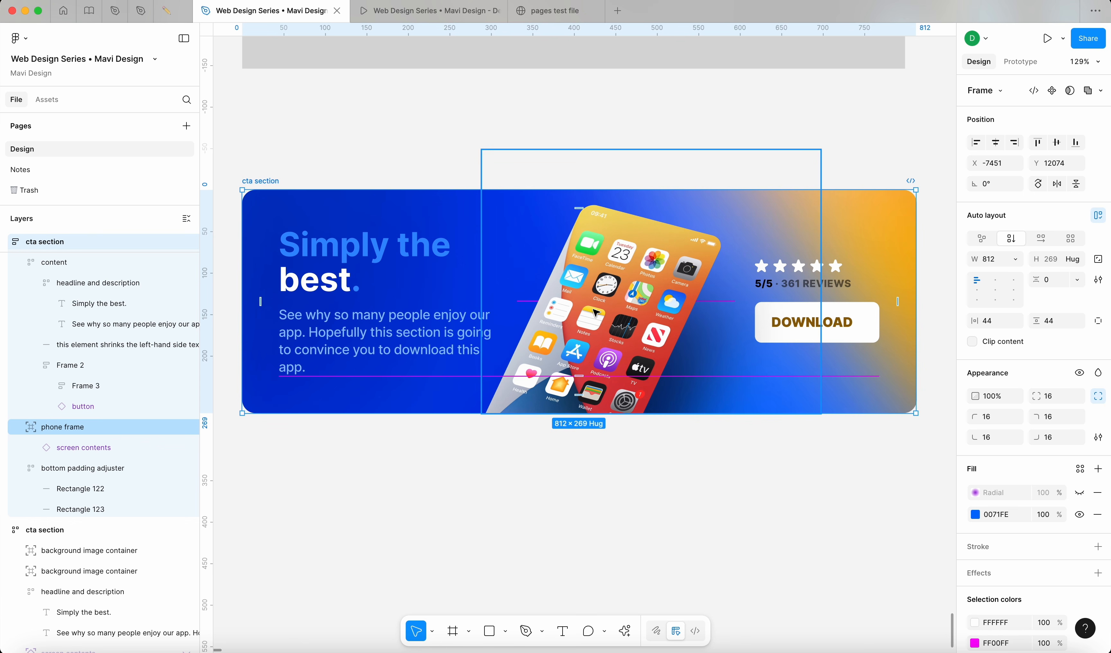
{"action": "left_click", "coordinate": [1098, 321]}
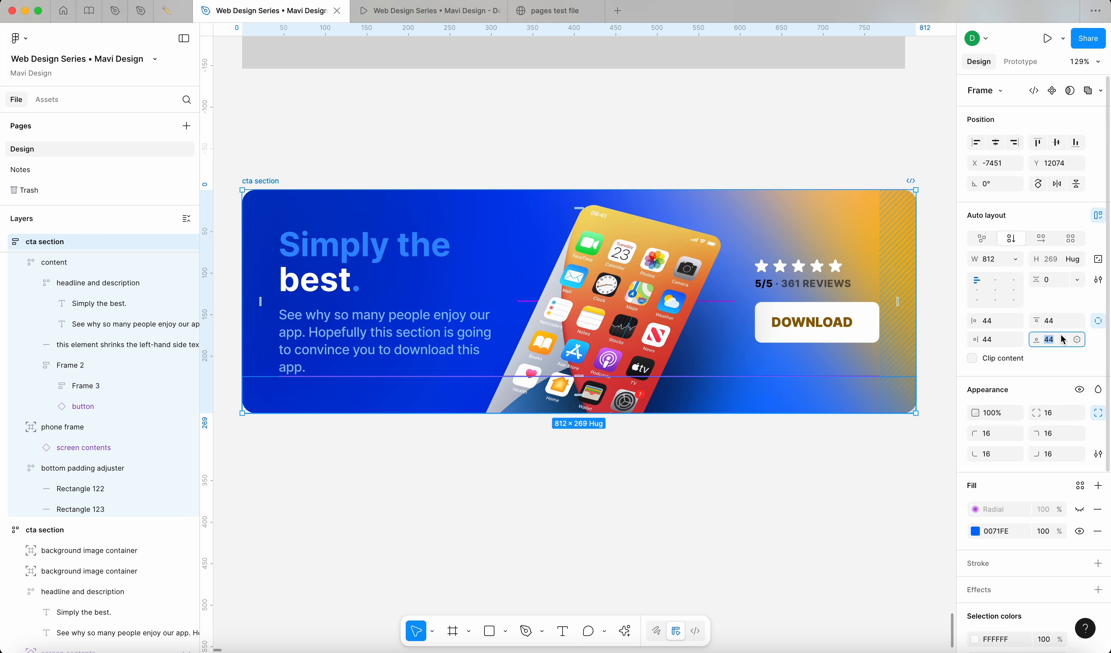
{"action": "key", "text": "Return"}
{"action": "left_click", "coordinate": [663, 461]}
{"action": "left_click", "coordinate": [390, 381]}
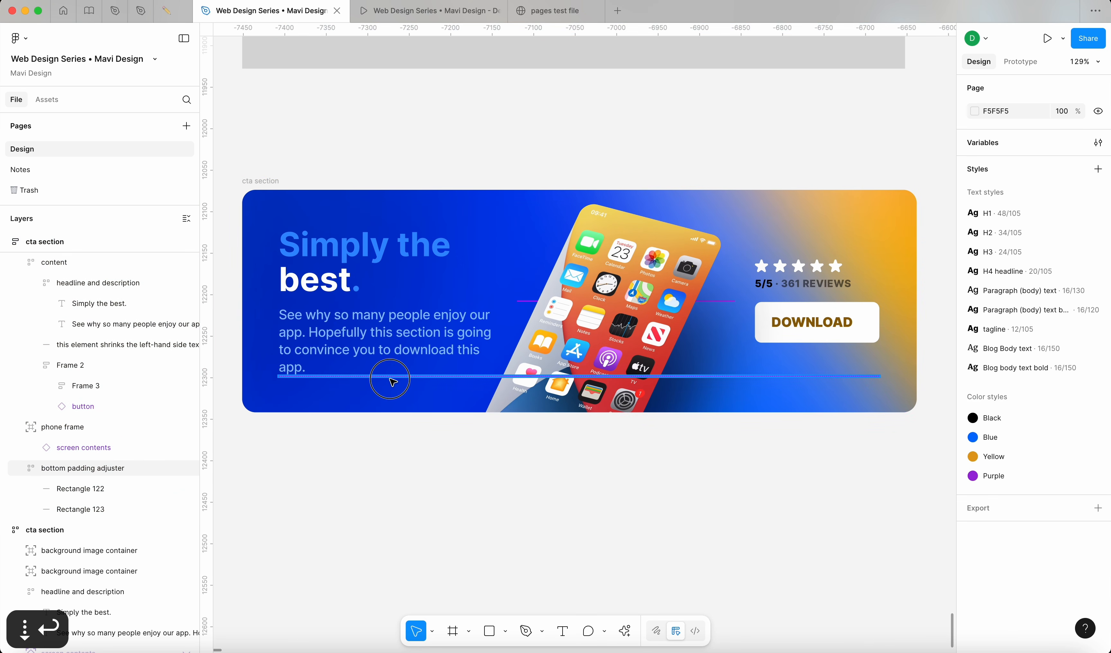
Step: Check how the cta section responds by narrowing it to 543 and 371 and widening it to 995
{"action": "left_click", "coordinate": [655, 444]}
{"action": "left_click", "coordinate": [280, 187]}
{"action": "scroll", "coordinate": [281, 188], "scroll_direction": "down", "scroll_amount": 3}
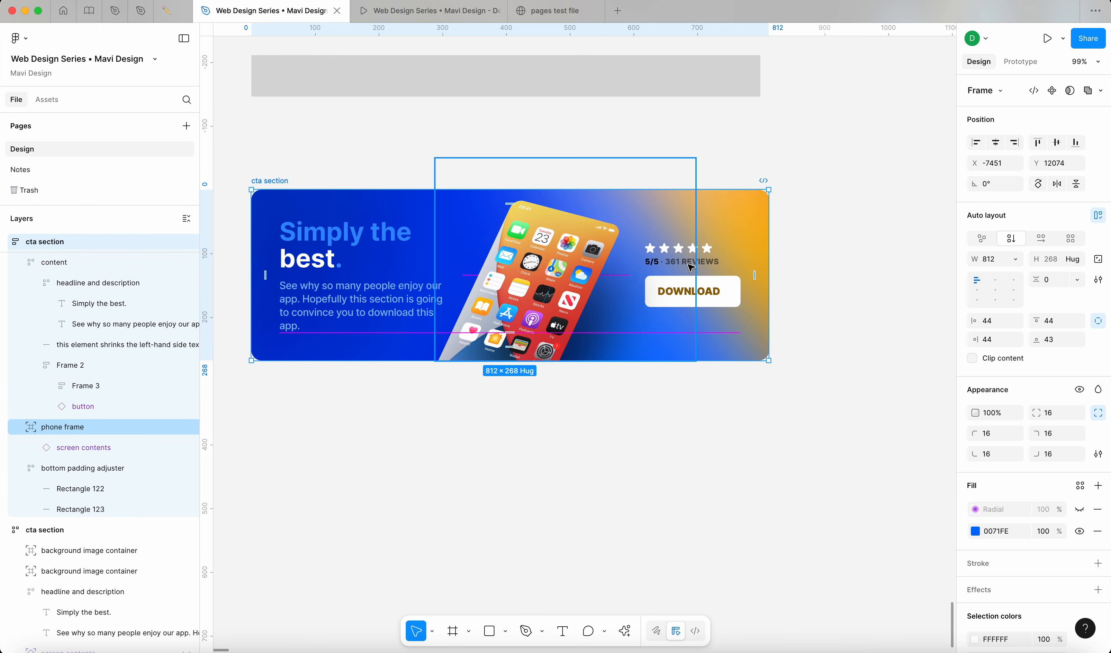
{"action": "left_click_drag", "start_coordinate": [768, 270], "coordinate": [597, 336]}
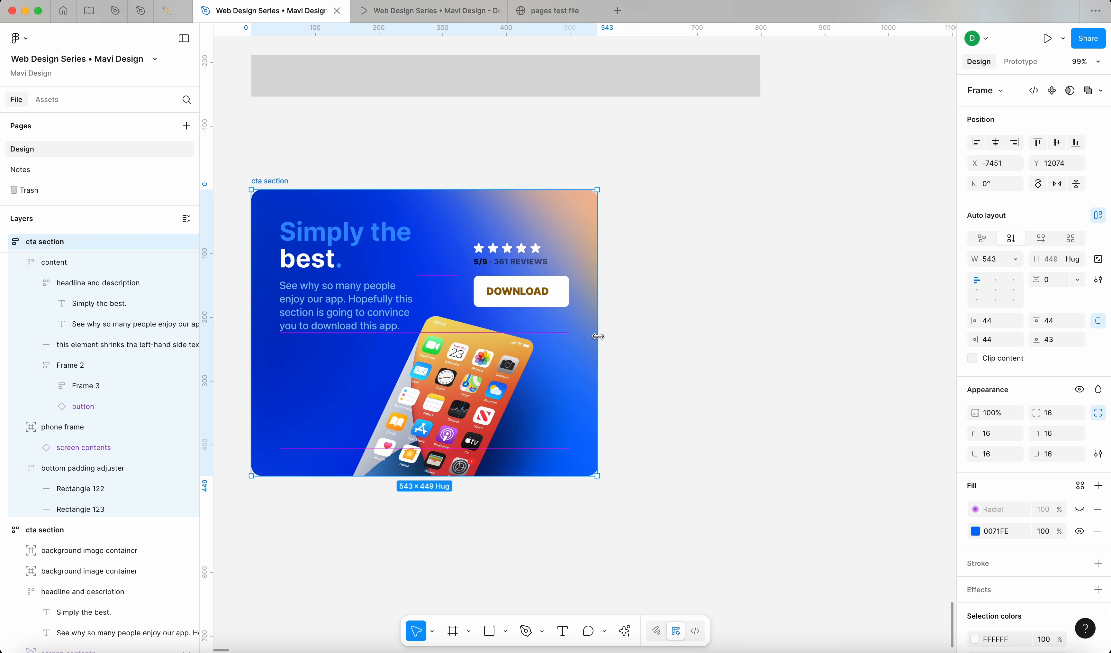
{"action": "left_click", "coordinate": [716, 363]}
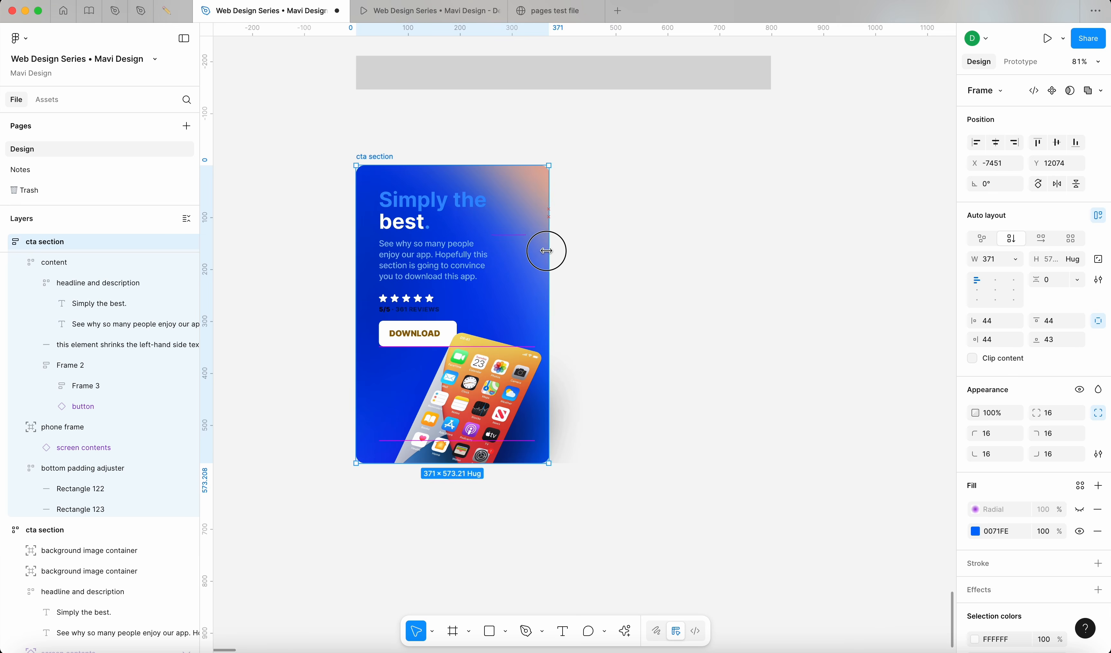
{"action": "left_click_drag", "start_coordinate": [548, 251], "coordinate": [874, 262]}
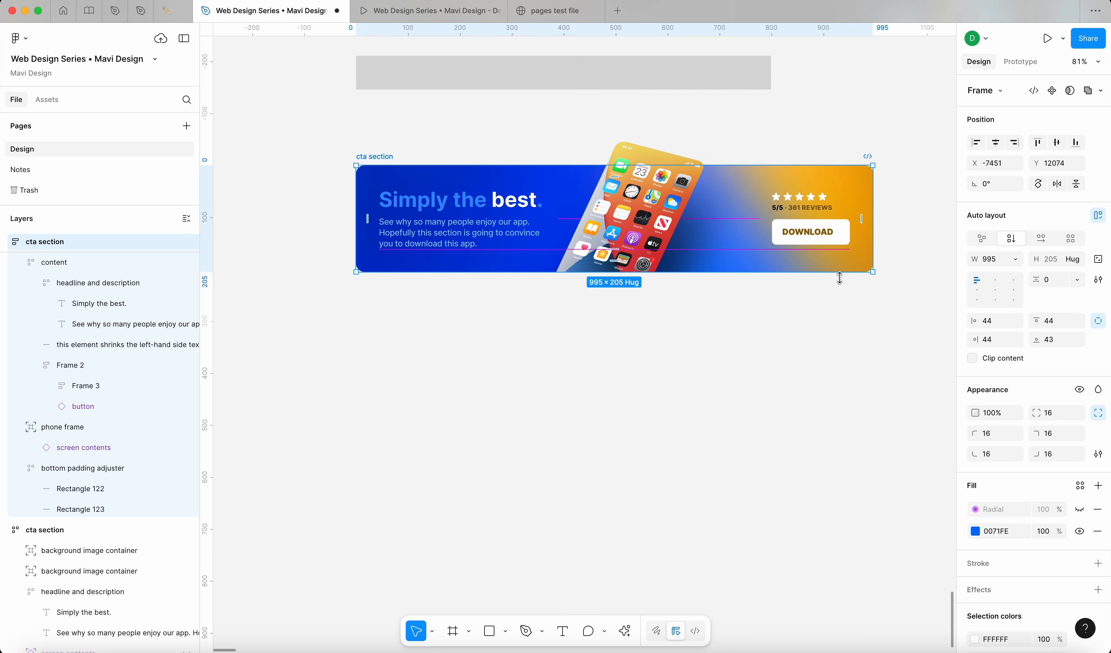
Step: Reduce the cta section's padding to 34 on the left, top and right and 33 at the bottom
{"action": "scroll", "coordinate": [767, 325], "scroll_direction": "right", "scroll_amount": 4}
{"action": "scroll", "coordinate": [766, 325], "scroll_direction": "up", "scroll_amount": 2}
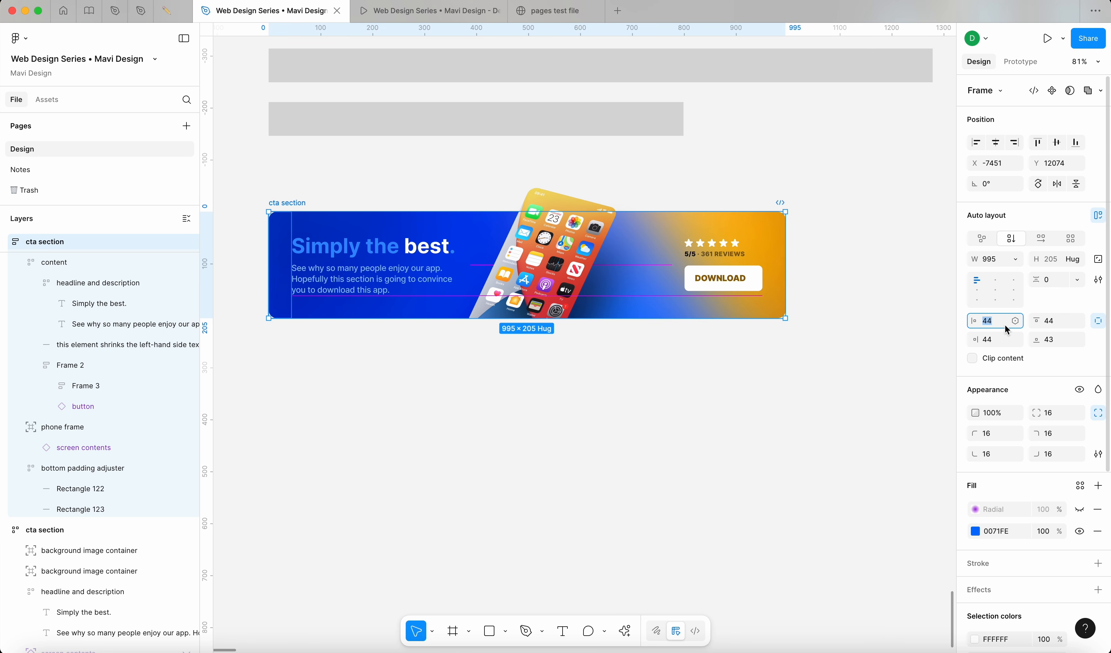
{"action": "key", "text": "shift+Down"}
{"action": "left_click", "coordinate": [1054, 321]}
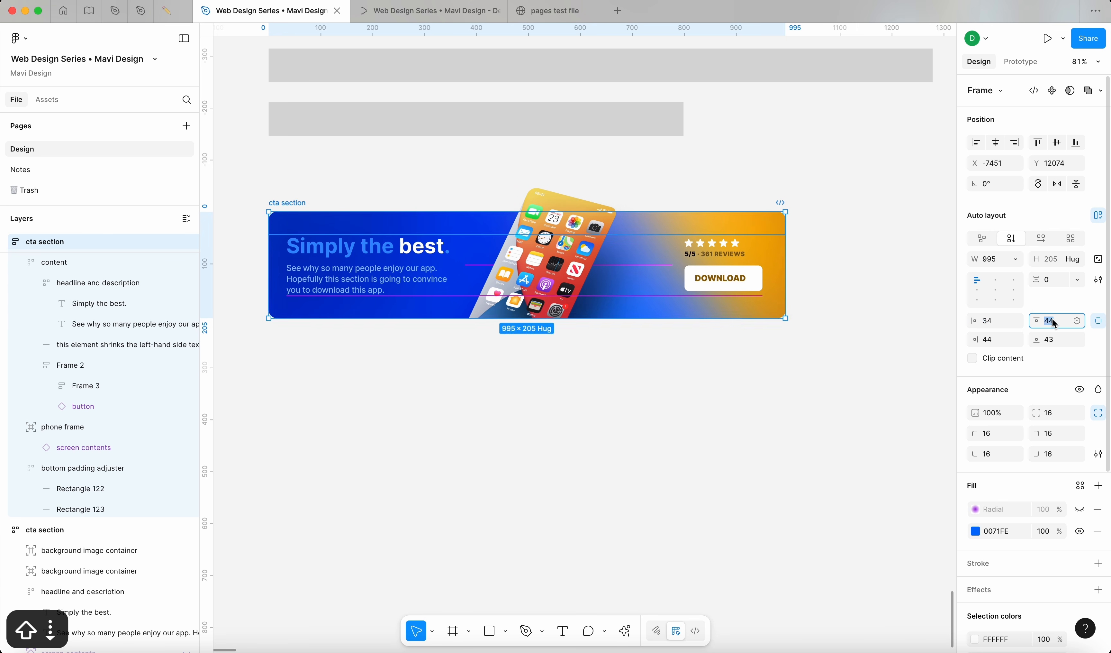
{"action": "key", "text": "shift+Down"}
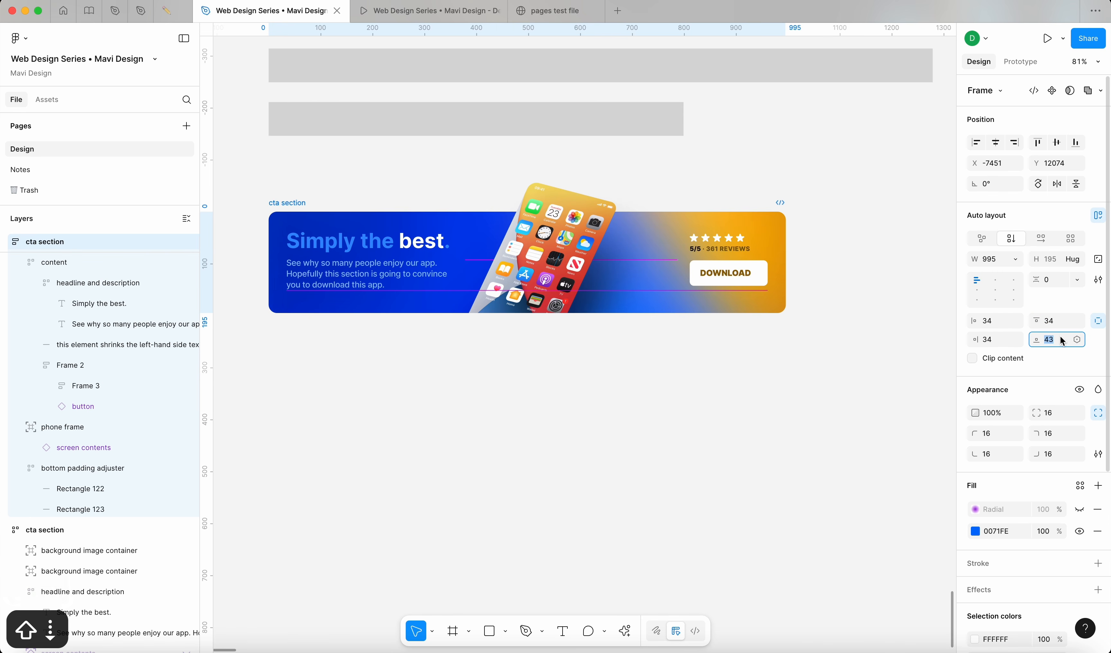
{"action": "left_click", "coordinate": [784, 397]}
Step: Try a minimum width of 220 on the headline and description frame, and narrow the cta section to 752
{"action": "scroll", "coordinate": [290, 181], "scroll_direction": "down", "scroll_amount": 6}
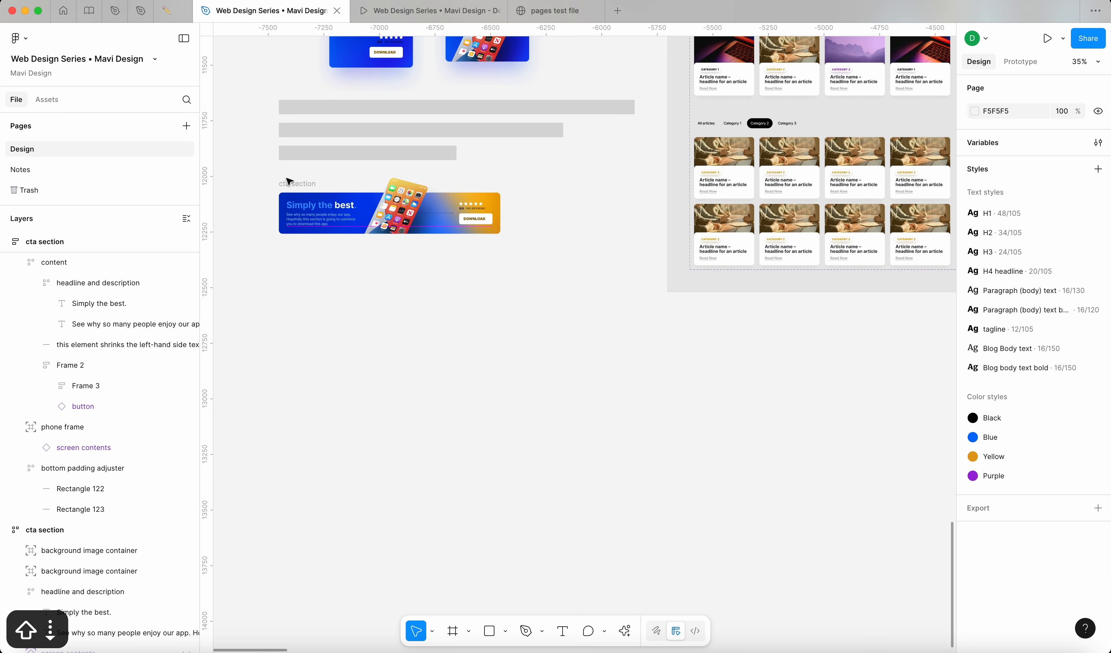
{"action": "scroll", "coordinate": [289, 181], "scroll_direction": "up", "scroll_amount": 5}
{"action": "left_click", "coordinate": [364, 213]}
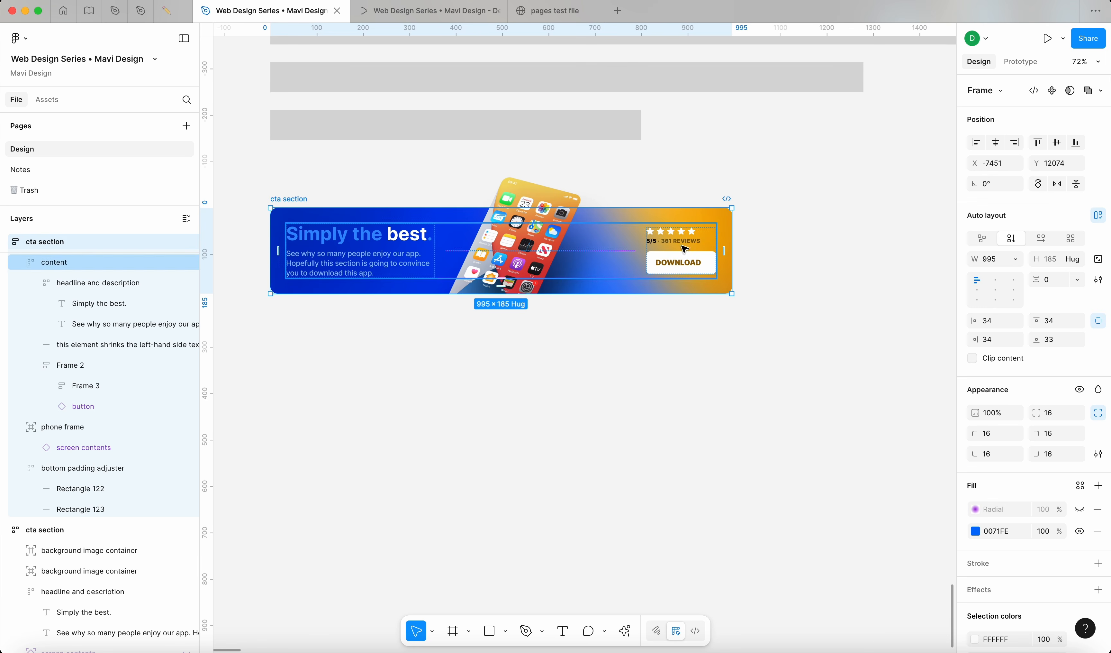
{"action": "left_click_drag", "start_coordinate": [733, 253], "coordinate": [677, 310]}
{"action": "double_click", "coordinate": [326, 255]}
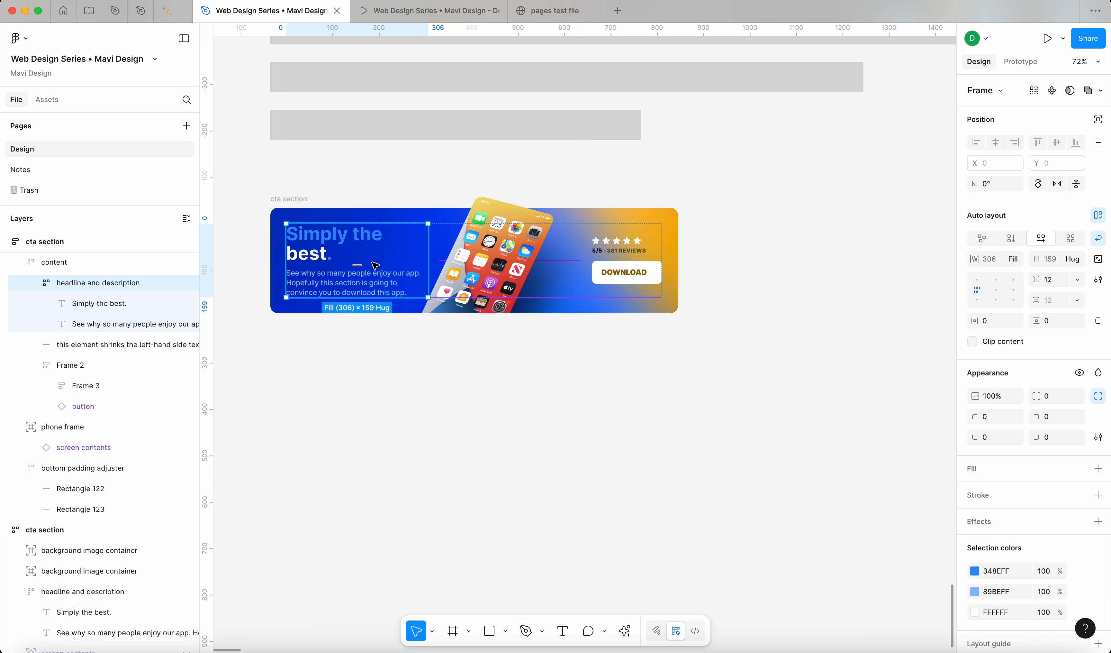
{"action": "left_click", "coordinate": [1013, 259]}
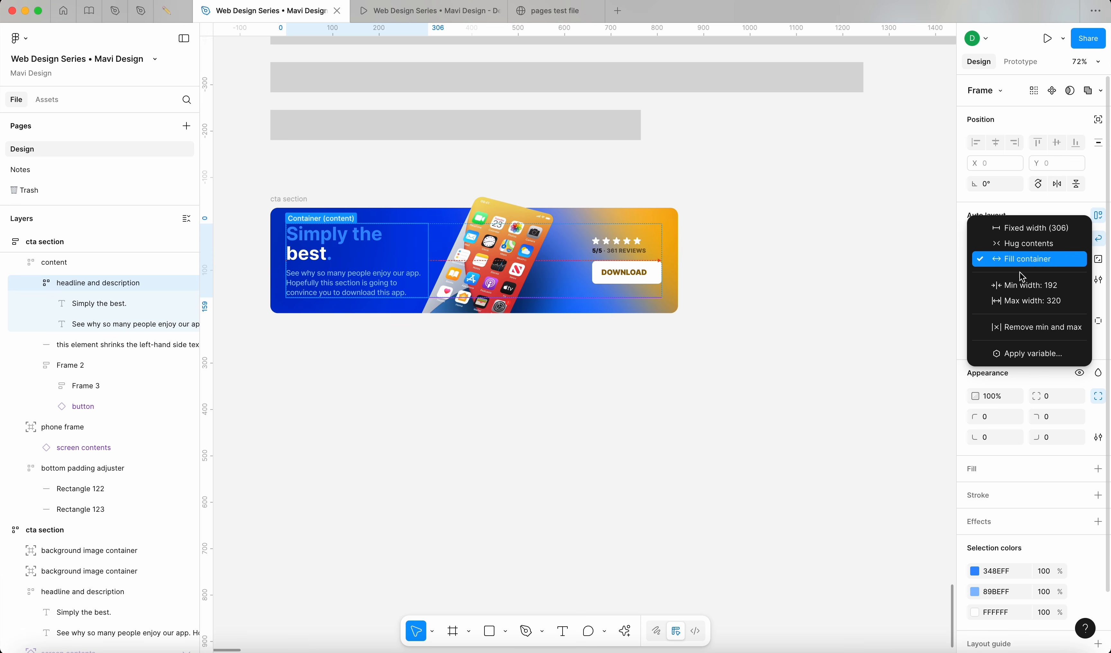
{"action": "left_click", "coordinate": [1029, 288]}
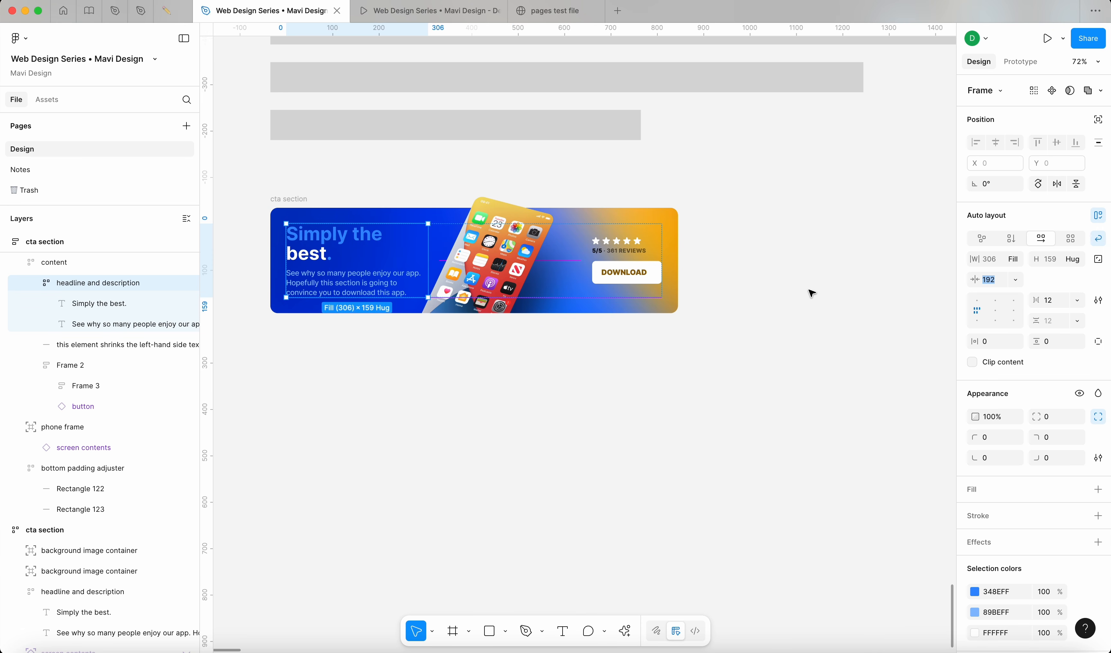
{"action": "left_click", "coordinate": [585, 399]}
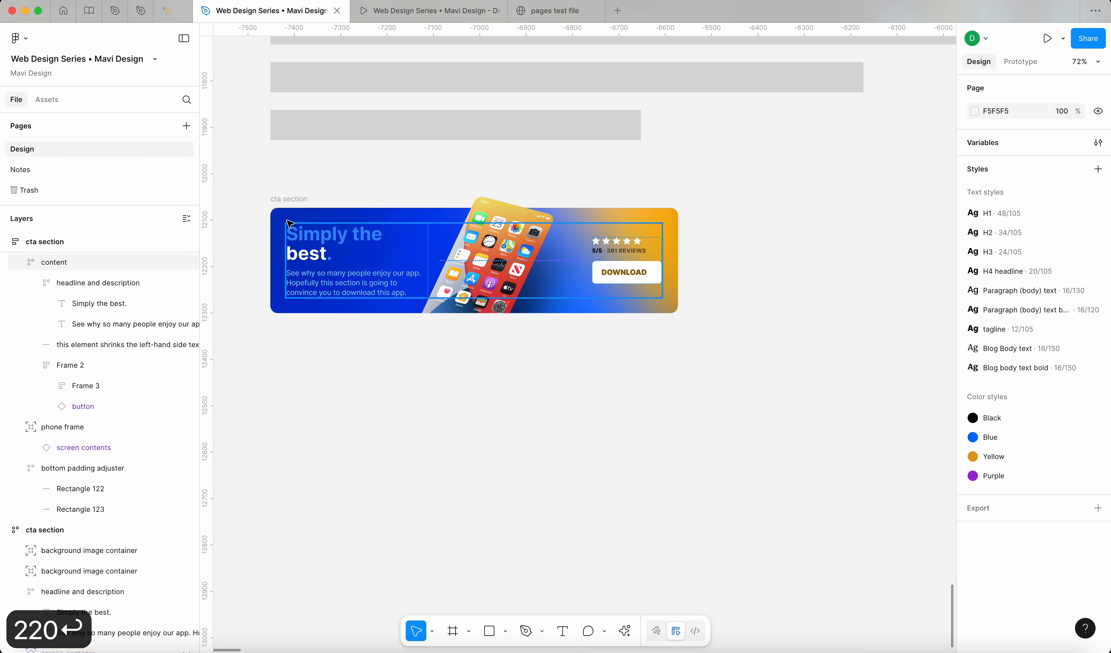
{"action": "left_click", "coordinate": [290, 199]}
{"action": "left_click_drag", "start_coordinate": [677, 260], "coordinate": [620, 278]}
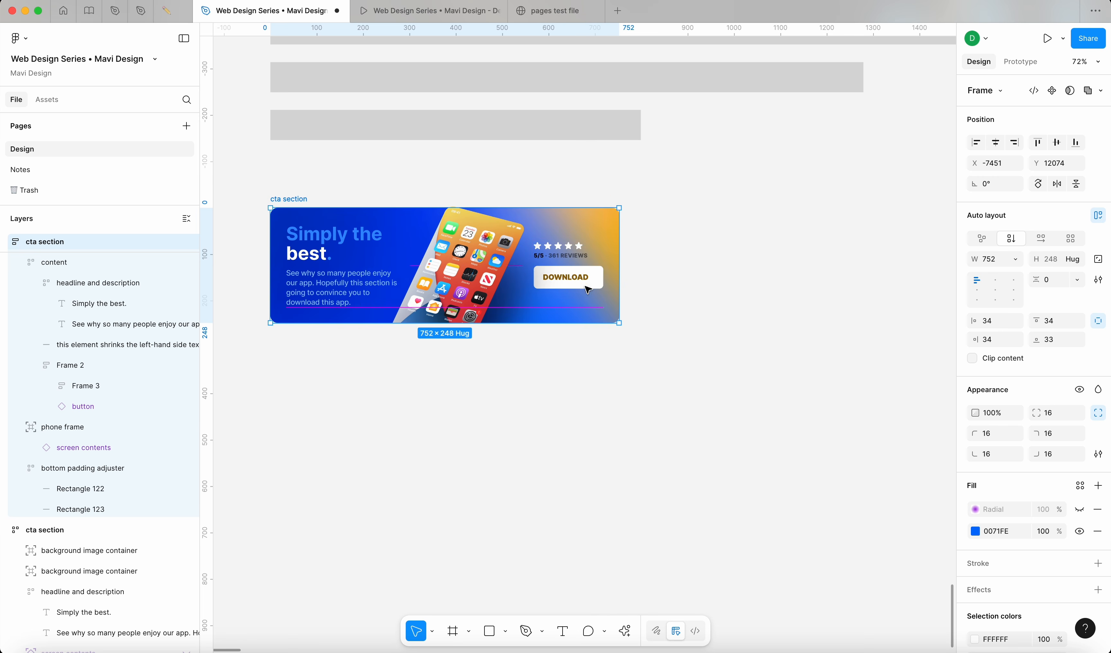
Step: Set the headline and description frame's minimum width to 170, and test the cta section by narrowing it to 301 and widening it to 910
{"action": "double_click", "coordinate": [369, 270]}
{"action": "left_click", "coordinate": [1013, 259]}
{"action": "left_click", "coordinate": [1004, 283]}
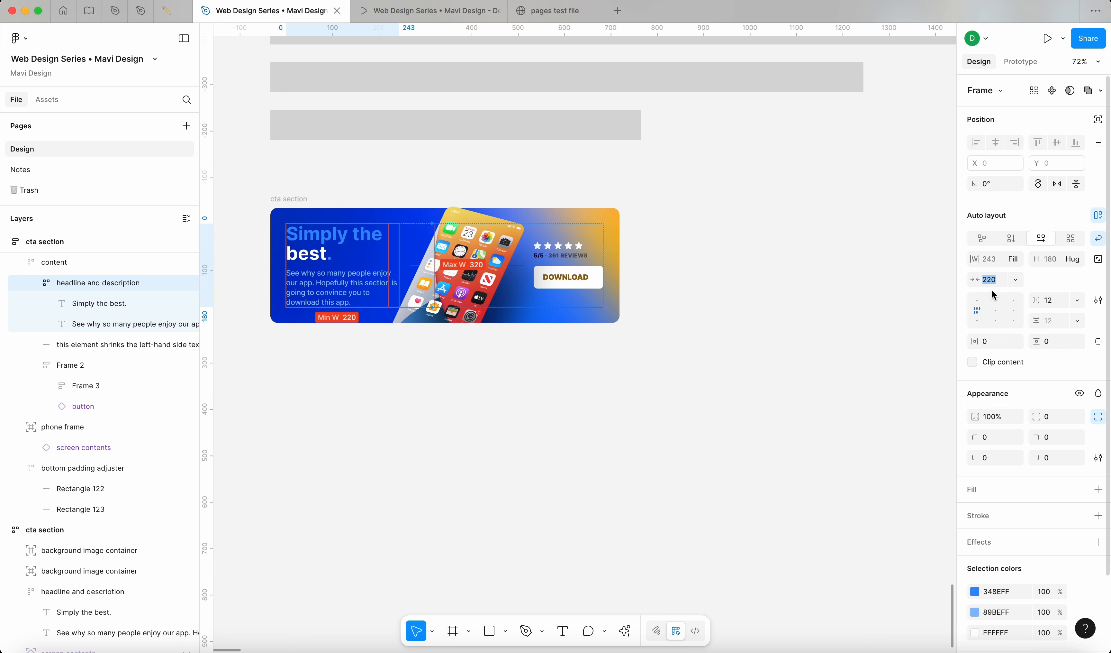
{"action": "type", "text": "170"}
{"action": "key", "text": "Return"}
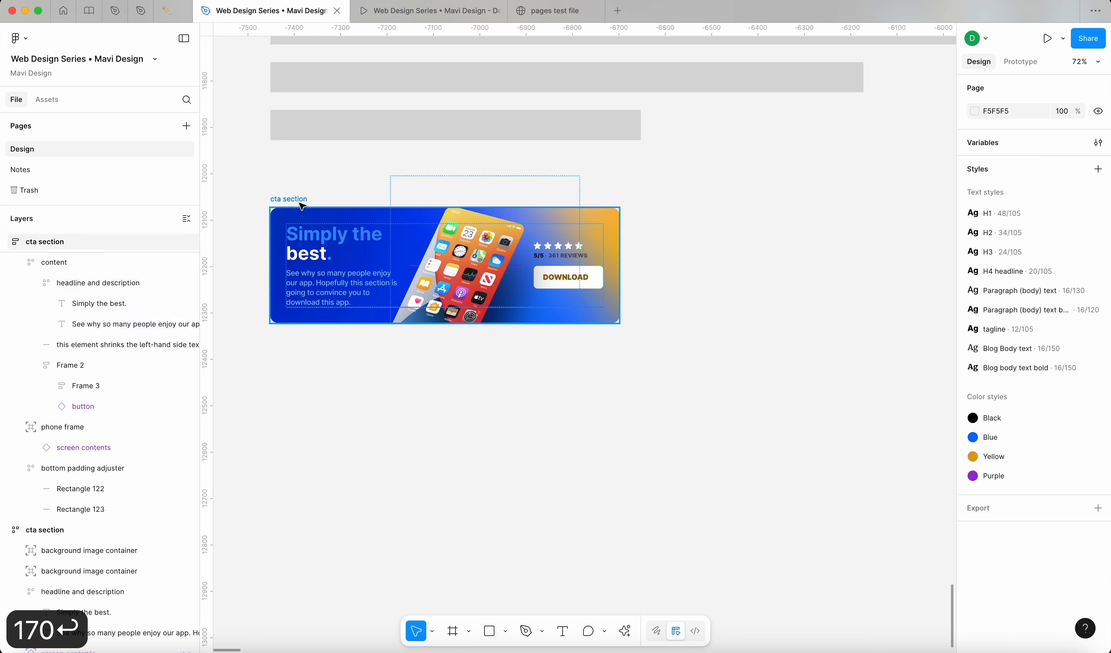
{"action": "left_click_drag", "start_coordinate": [606, 289], "coordinate": [409, 343]}
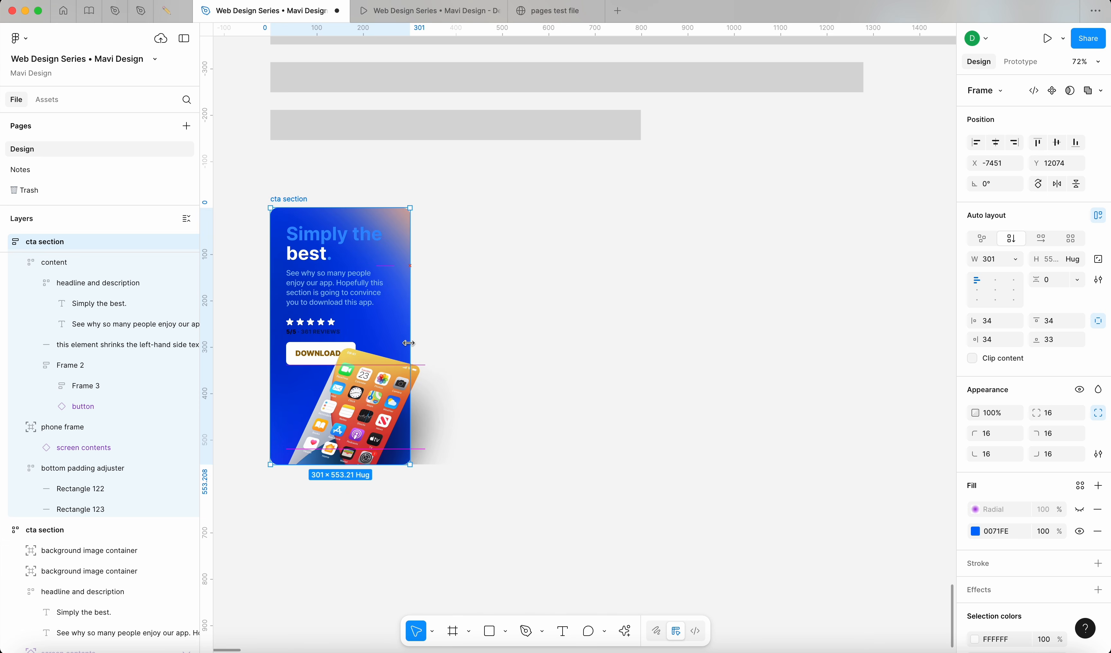
{"action": "left_click_drag", "start_coordinate": [410, 256], "coordinate": [693, 310]}
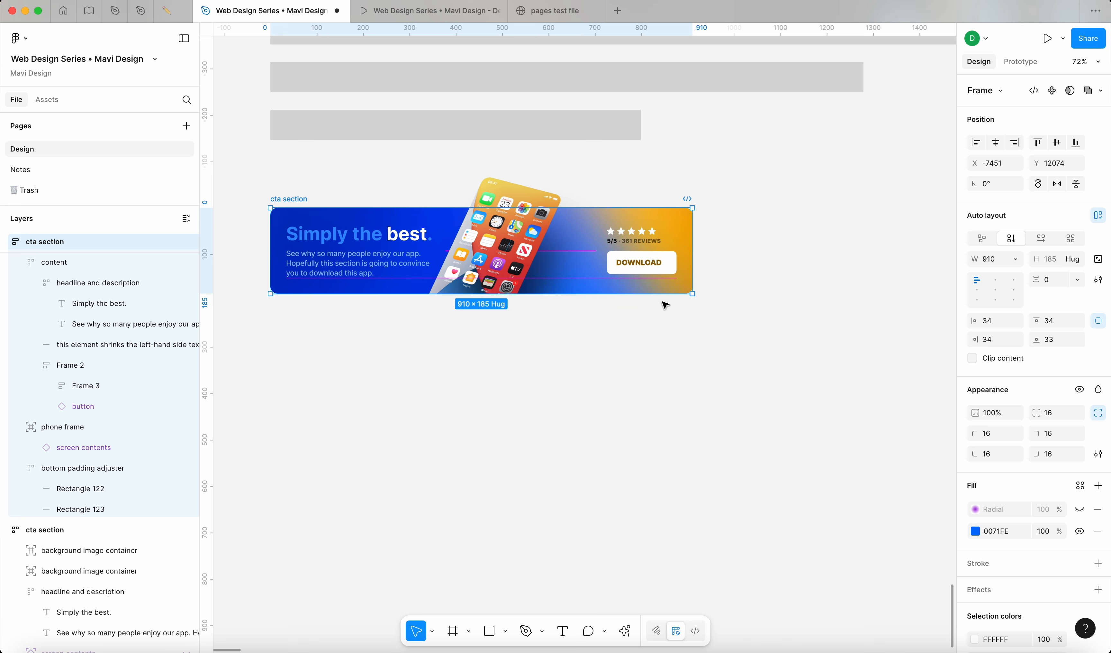
Step: Increase the bottom padding adjuster's vertical gap to 230
{"action": "left_click", "coordinate": [597, 283]}
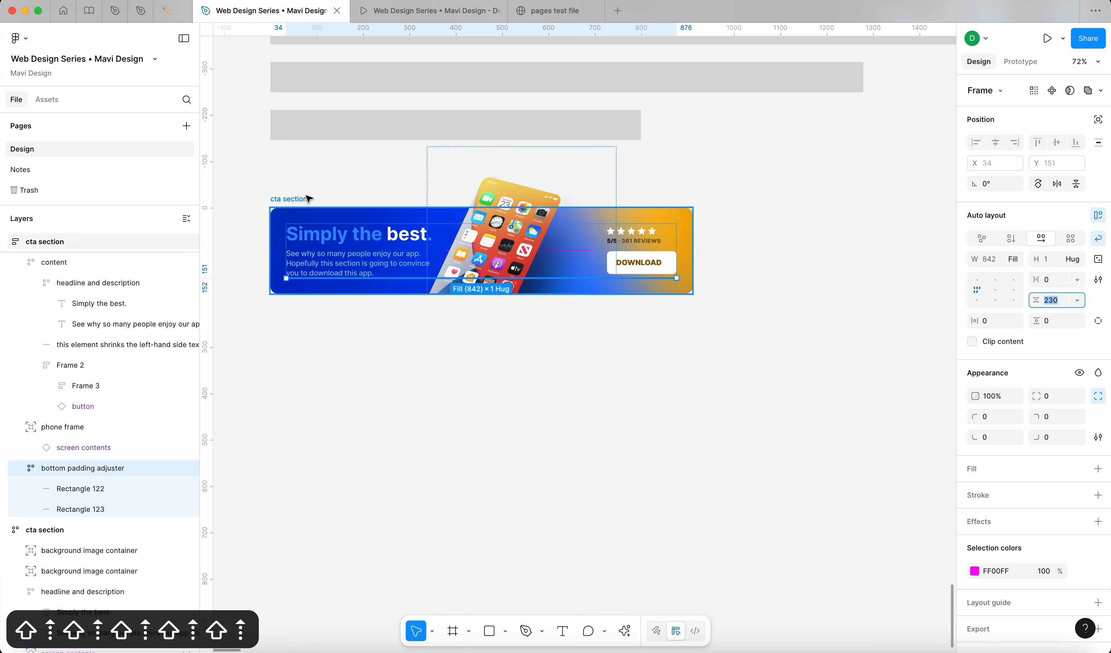
Step: Test the cta section's responsiveness by narrowing it to 446 and widening it to about 895
{"action": "left_click", "coordinate": [294, 198]}
{"action": "left_click_drag", "start_coordinate": [695, 255], "coordinate": [604, 254]}
{"action": "left_click_drag", "start_coordinate": [603, 254], "coordinate": [480, 254]}
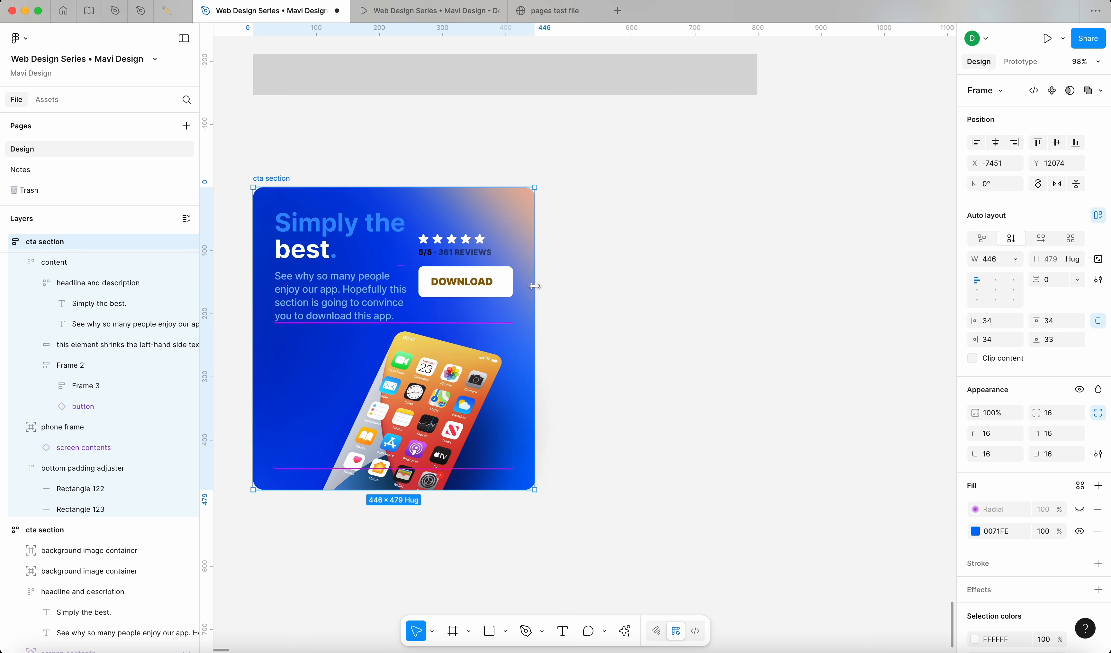
{"action": "left_click_drag", "start_coordinate": [537, 286], "coordinate": [819, 308]}
Step: Try a right padding of 24 on the headline and description frame
{"action": "left_click", "coordinate": [384, 278]}
{"action": "left_click", "coordinate": [385, 278]}
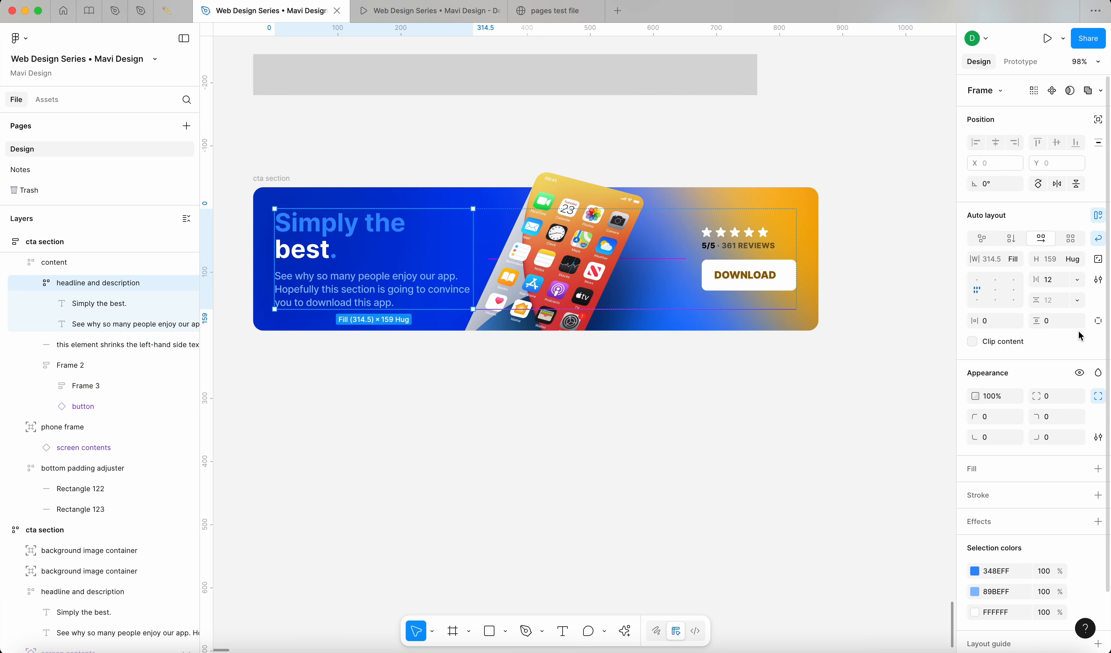
{"action": "left_click", "coordinate": [1099, 320]}
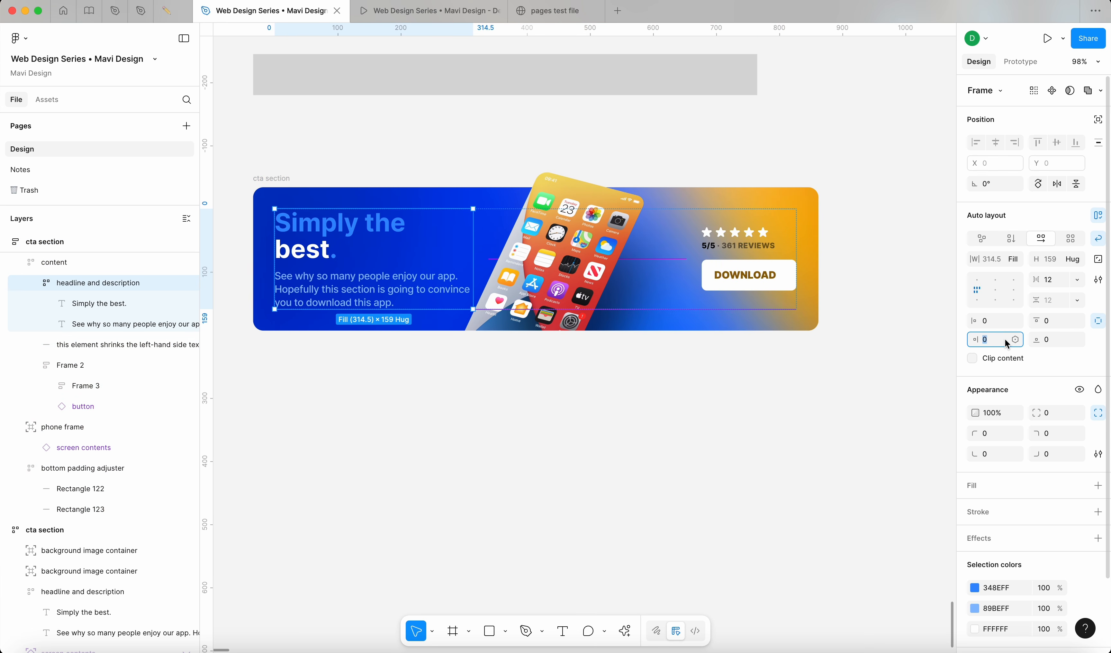
{"action": "key", "text": "shift+Up"}
{"action": "key", "text": "Up"}
{"action": "left_click", "coordinate": [787, 443]}
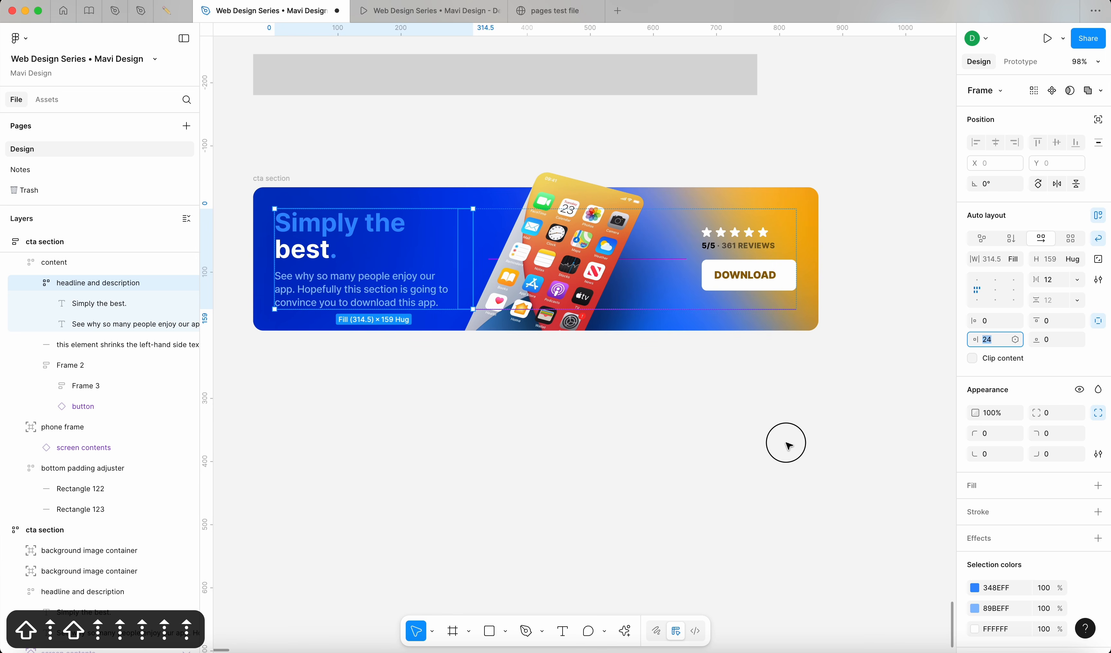
Step: Narrow the cta section to 440 and measure the spacing between the rating and download group and the headline and description frame
{"action": "left_click", "coordinate": [271, 178]}
{"action": "left_click_drag", "start_coordinate": [819, 292], "coordinate": [528, 316]}
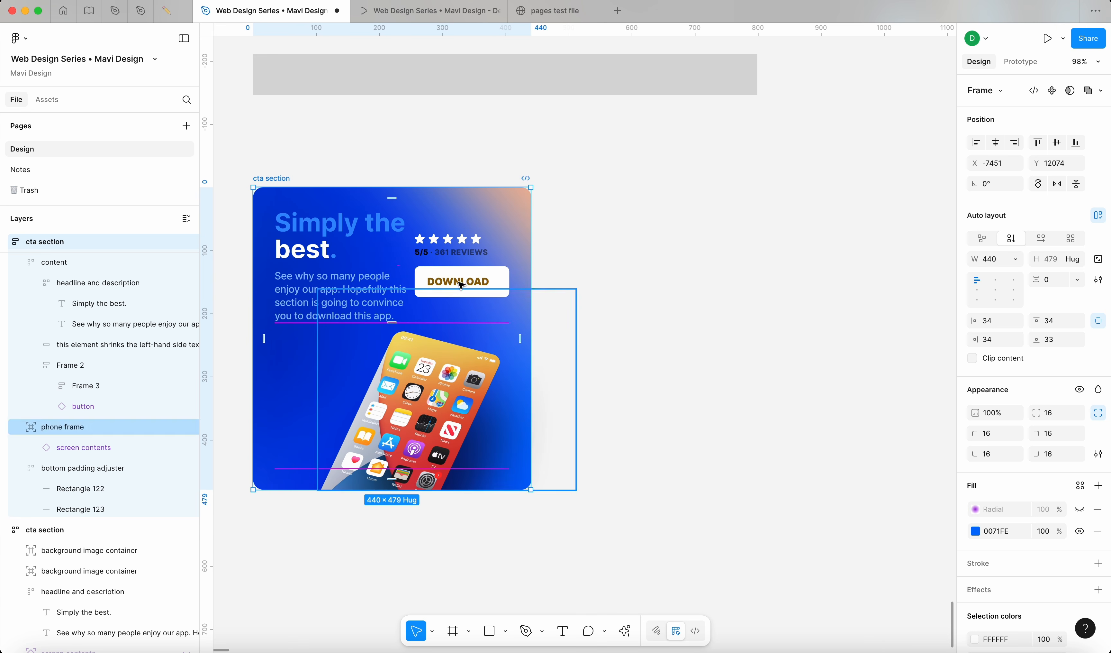
{"action": "left_click", "coordinate": [442, 281]}
{"action": "double_click", "coordinate": [442, 281]}
{"action": "key", "text": "alt"}
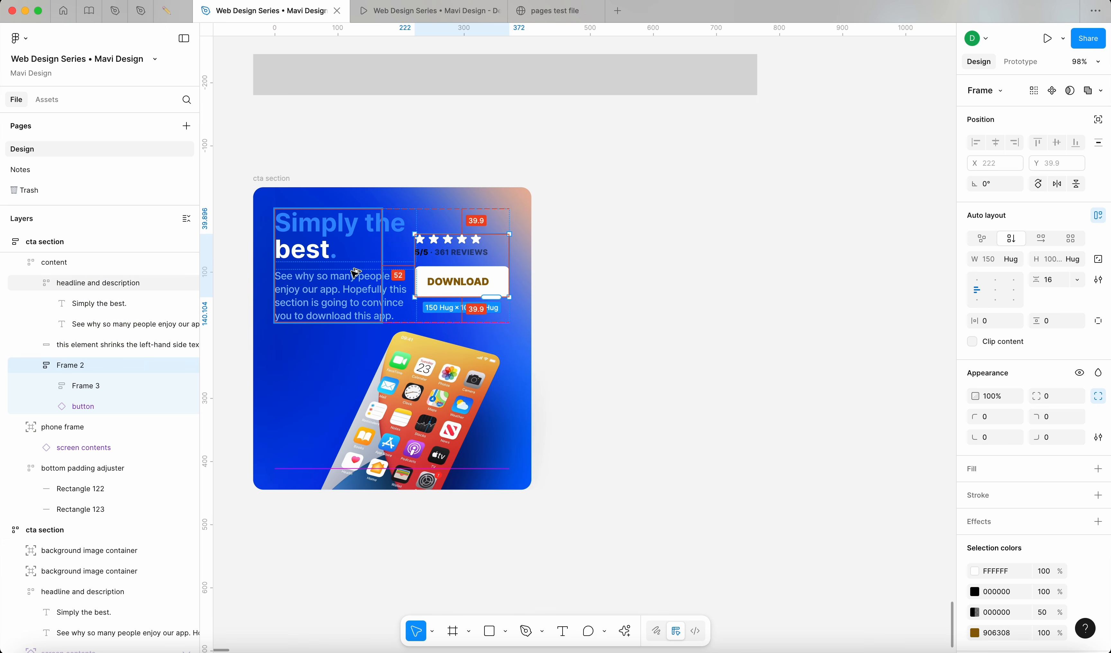
{"action": "left_click", "coordinate": [412, 173]}
Step: Widen the cta section to 441 and reset the headline and description frame's right padding to 0
{"action": "double_click", "coordinate": [344, 272]}
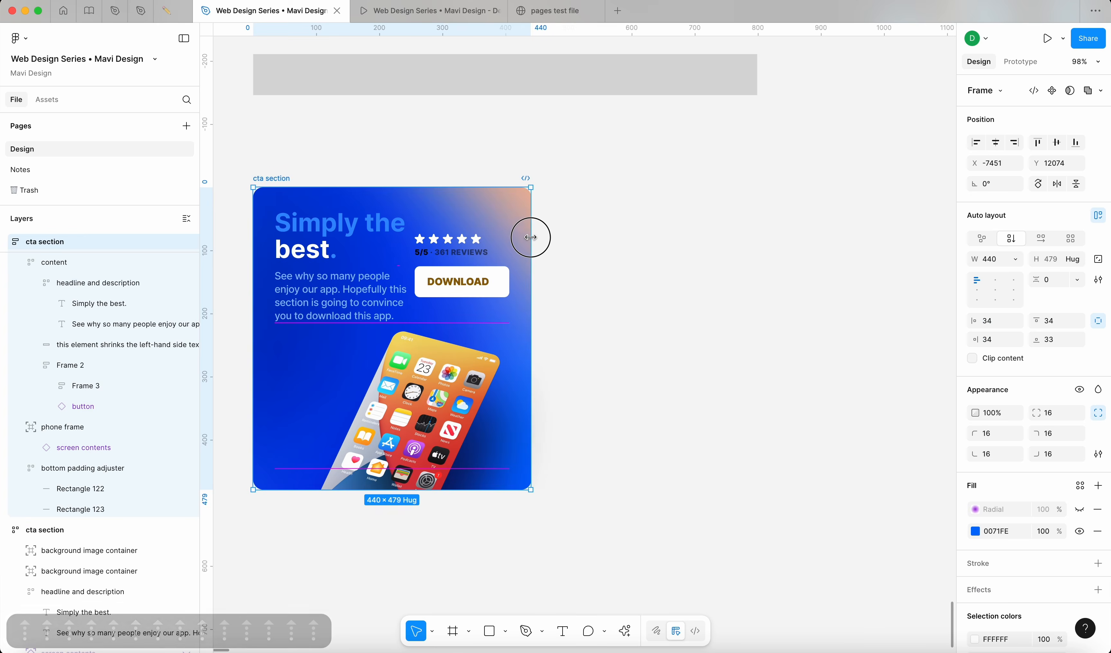
{"action": "mouse_move", "coordinate": [531, 237]}
{"action": "left_mouse_down"}
{"action": "mouse_move", "coordinate": [489, 239]}
{"action": "mouse_move", "coordinate": [535, 238]}
{"action": "left_mouse_up"}
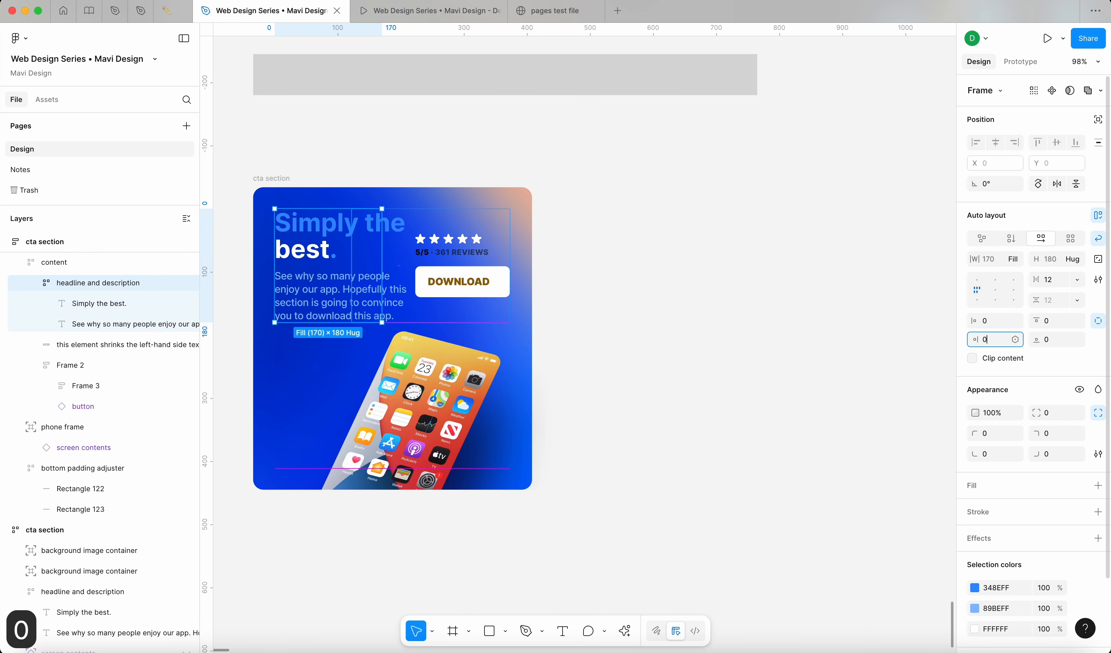
{"action": "left_click", "coordinate": [692, 301]}
Step: Widen the cta section to 458 and set the content frame's horizontal gap to 40
{"action": "left_click", "coordinate": [529, 246]}
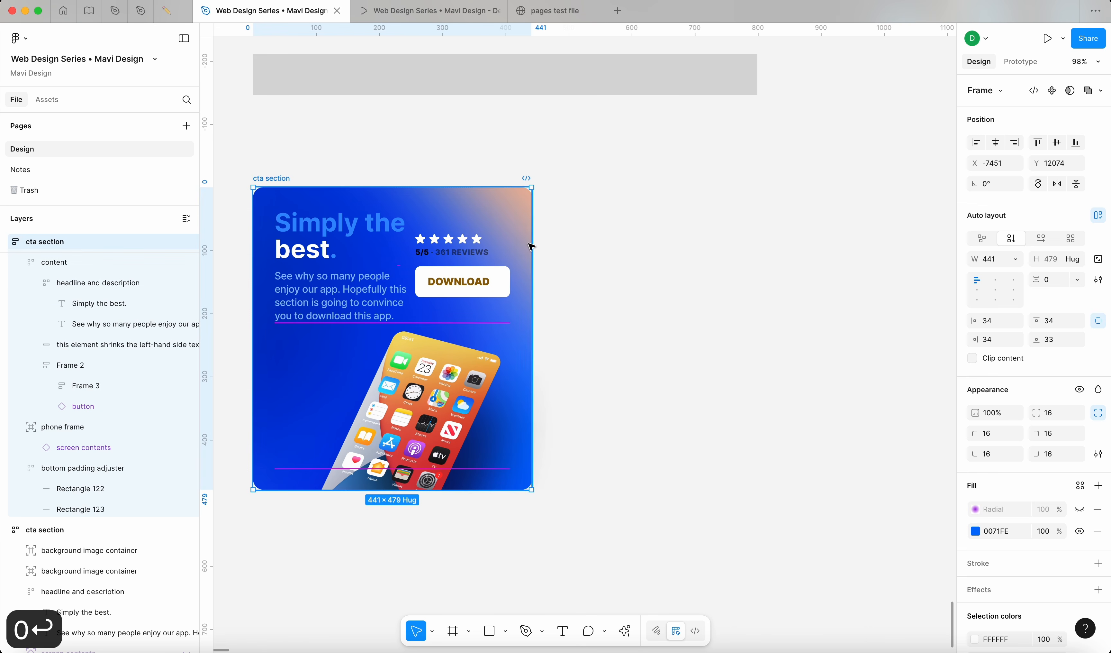
{"action": "left_click_drag", "start_coordinate": [535, 248], "coordinate": [542, 294]}
{"action": "key", "text": "shift+Down"}
{"action": "key", "text": "shift+Up"}
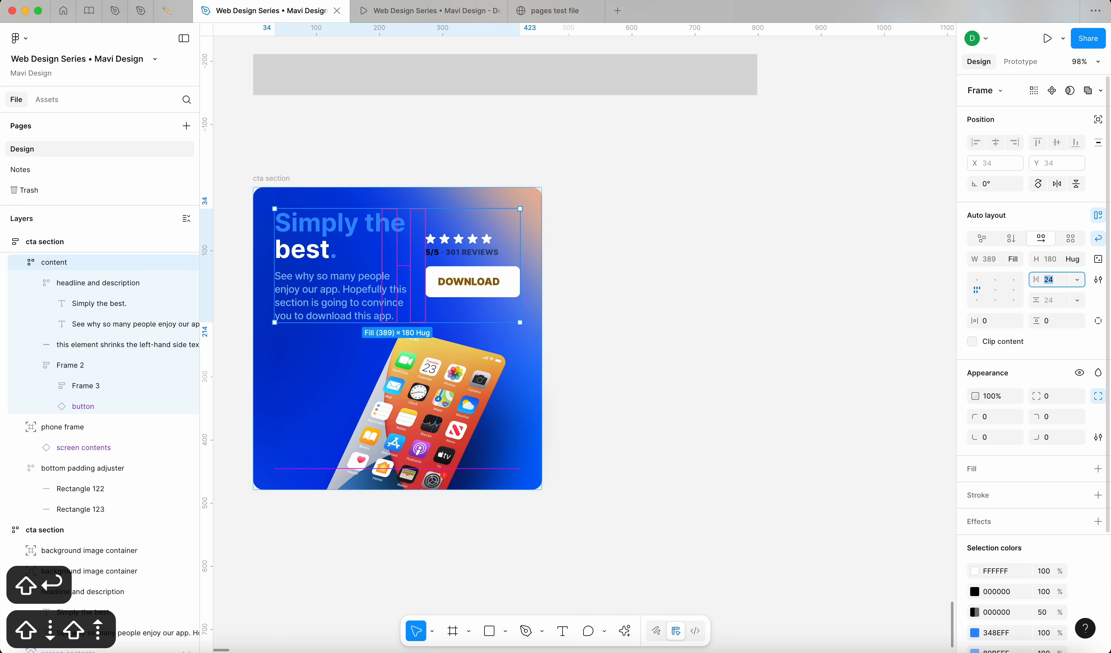
{"action": "key", "text": "shift+Up"}
{"action": "key", "text": "shift+Up"}
{"action": "key", "text": "shift+Down"}
{"action": "key", "text": "shift+Down"}
{"action": "key", "text": "shift+Up"}
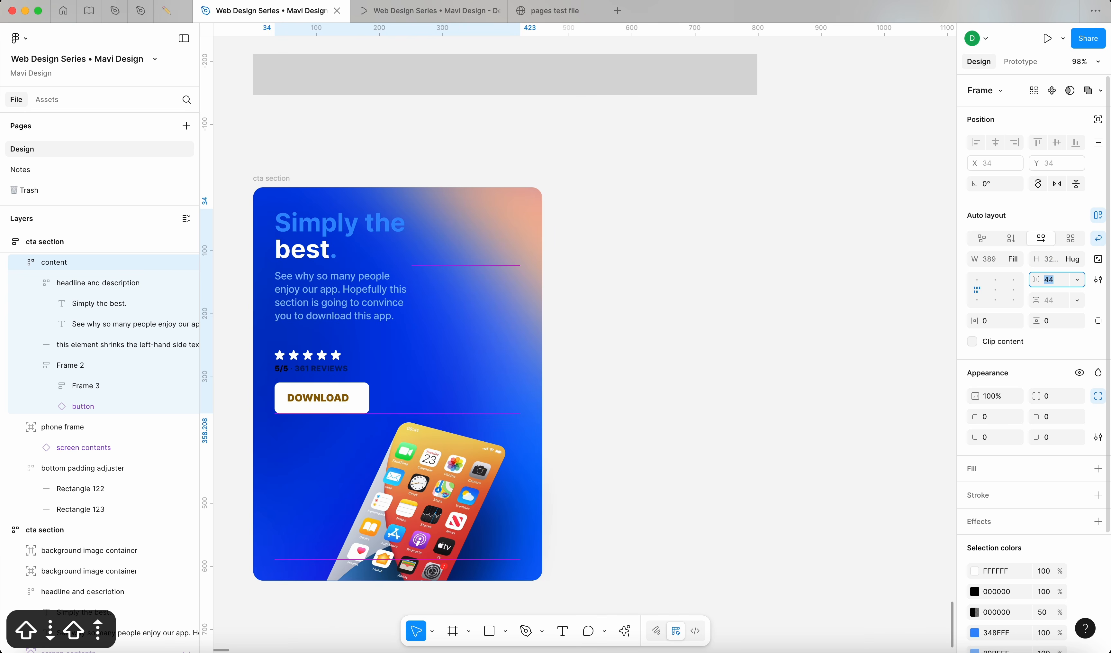
{"action": "key", "text": "shift+Down"}
{"action": "key", "text": "shift+Up"}
{"action": "key", "text": "Down"}
{"action": "key", "text": "Down"}
{"action": "key", "text": "Down"}
{"action": "key", "text": "Down"}
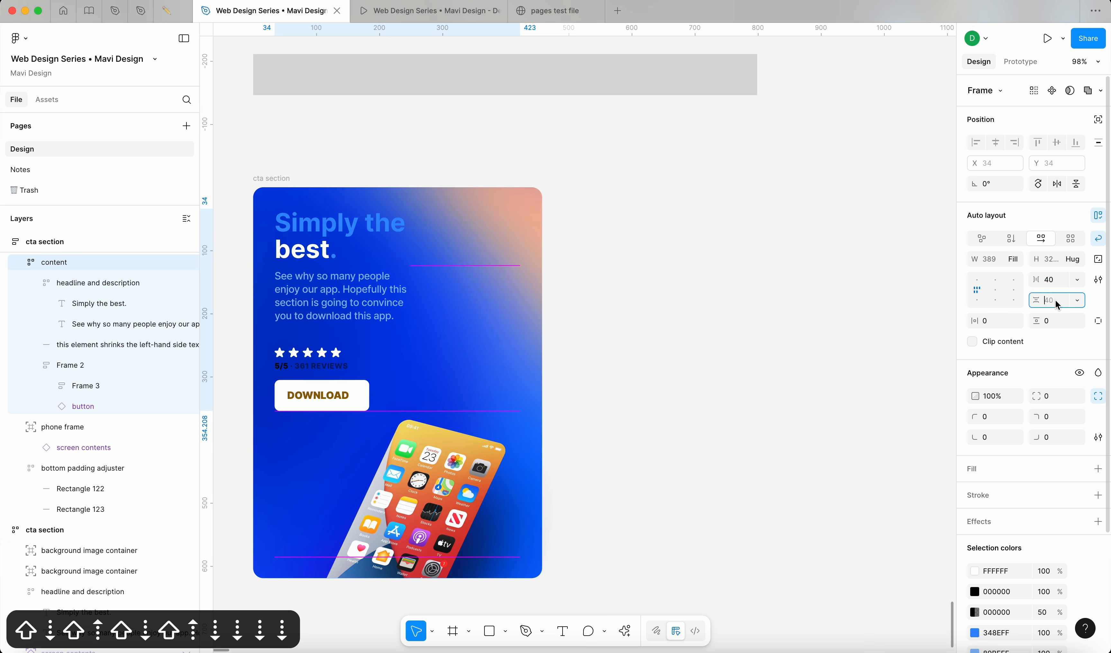
Step: Set the content frame's vertical gap to 24
{"action": "key", "text": "shift+Down"}
{"action": "key", "text": "shift+Down"}
{"action": "key", "text": "shift+Up"}
{"action": "key", "text": "Up"}
{"action": "key", "text": "Up"}
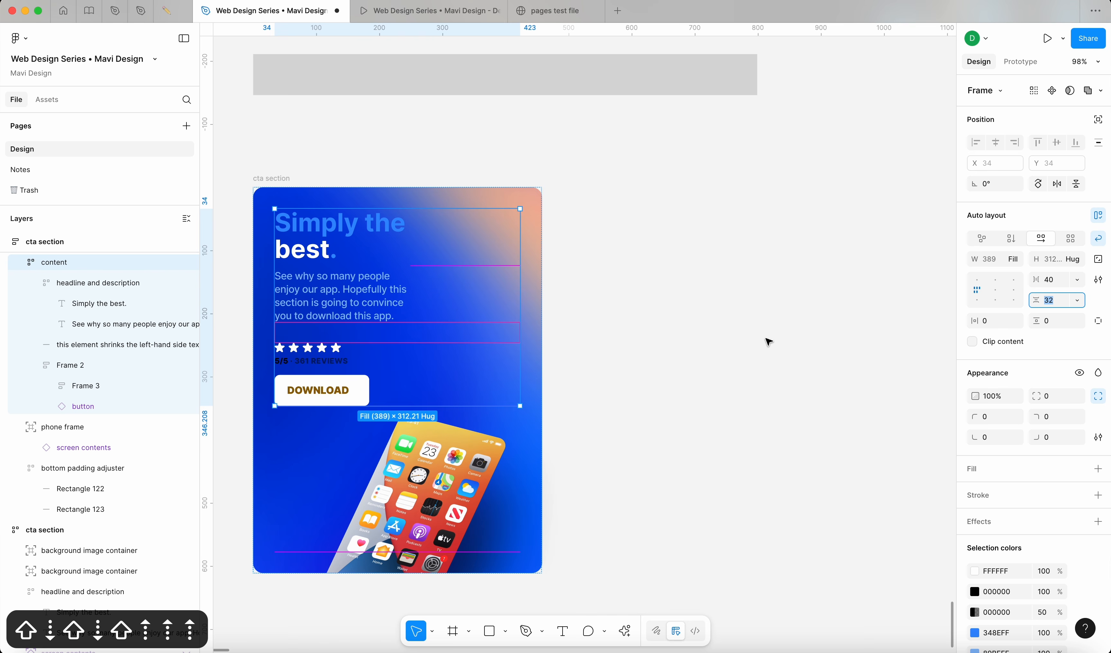
{"action": "key", "text": "Down"}
{"action": "key", "text": "Down"}
{"action": "key", "text": "Down"}
{"action": "key", "text": "Down"}
{"action": "key", "text": "Down"}
{"action": "key", "text": "Down"}
{"action": "key", "text": "Down"}
{"action": "key", "text": "Down"}
{"action": "left_click", "coordinate": [767, 342]}
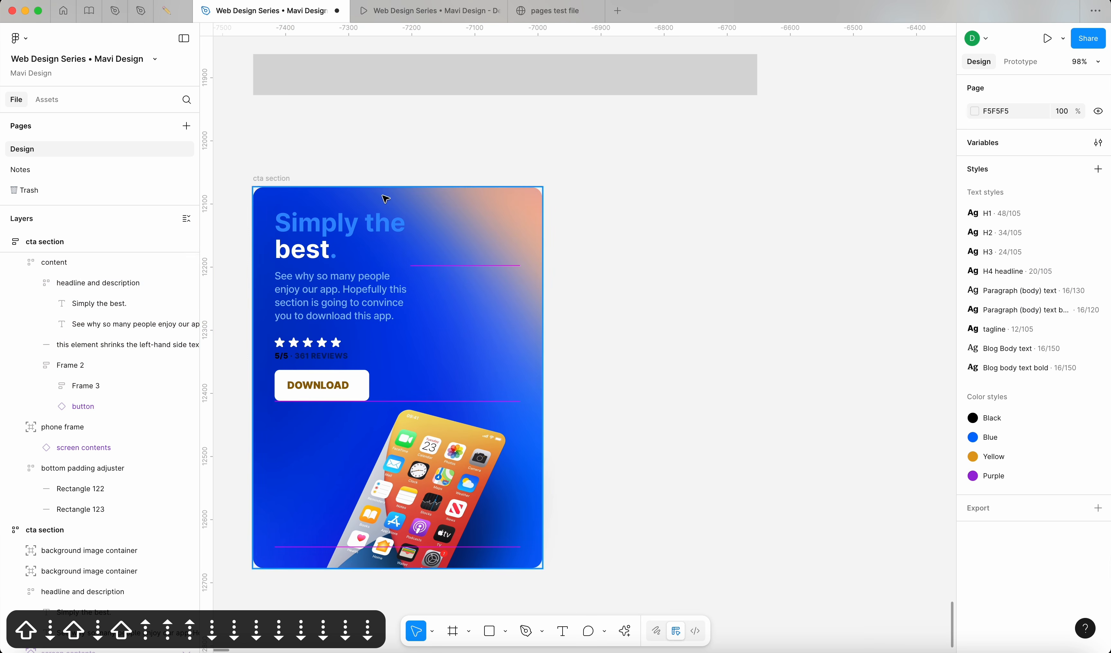
Step: Widen the cta section to about 1034
{"action": "left_click", "coordinate": [417, 210]}
{"action": "left_click", "coordinate": [277, 179]}
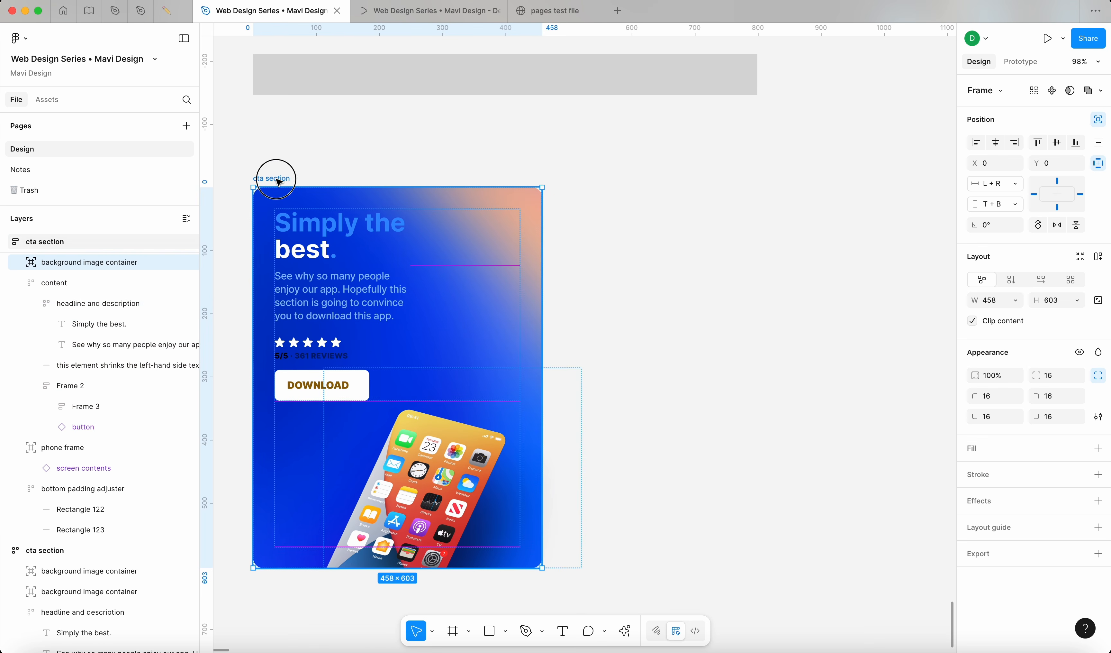
{"action": "left_click_drag", "start_coordinate": [542, 291], "coordinate": [906, 288]}
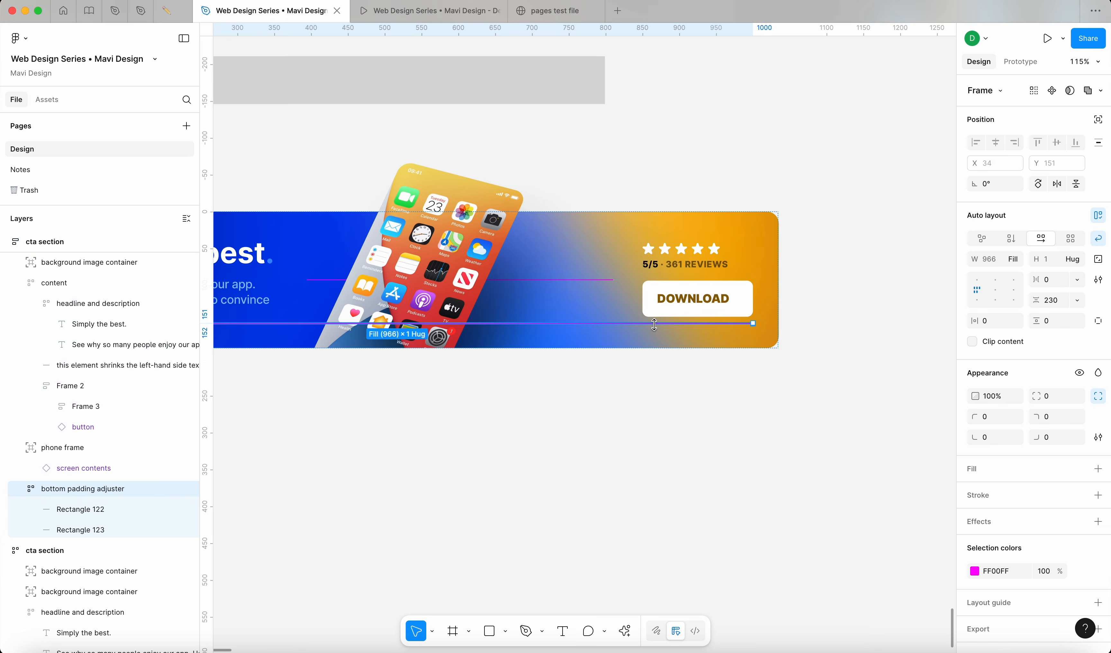
Step: Add the prefix HELPER_ to the names of the text-shrinking element and the bottom padding adjuster, and lock both layers
{"action": "scroll", "coordinate": [658, 327], "scroll_direction": "left", "scroll_amount": 2}
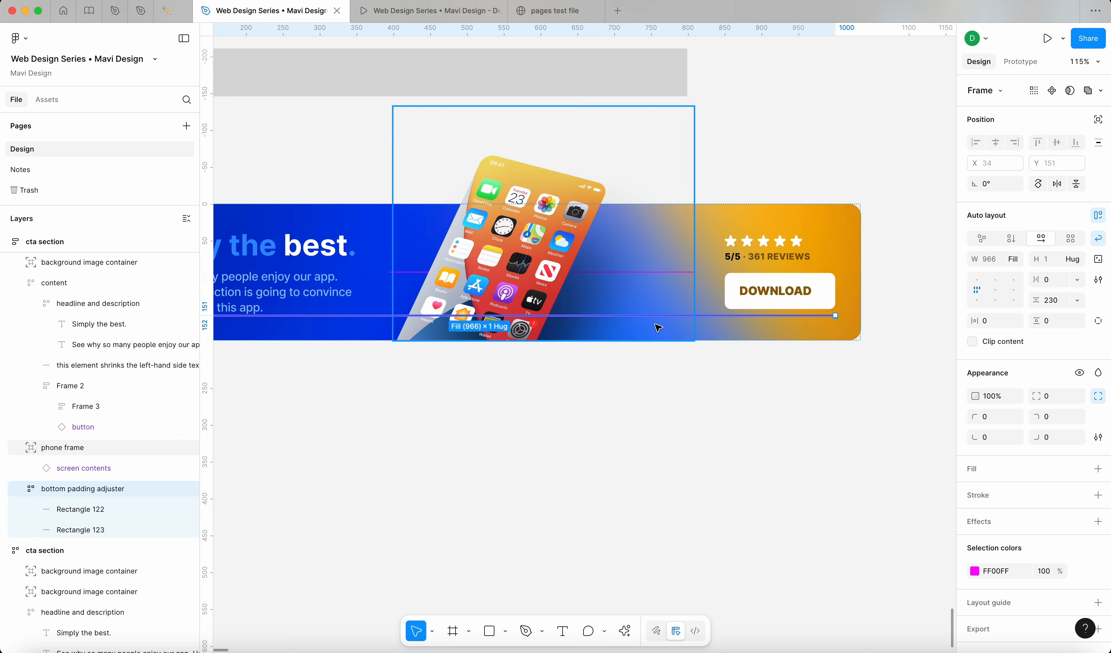
{"action": "scroll", "coordinate": [712, 280], "scroll_direction": "up", "scroll_amount": 5}
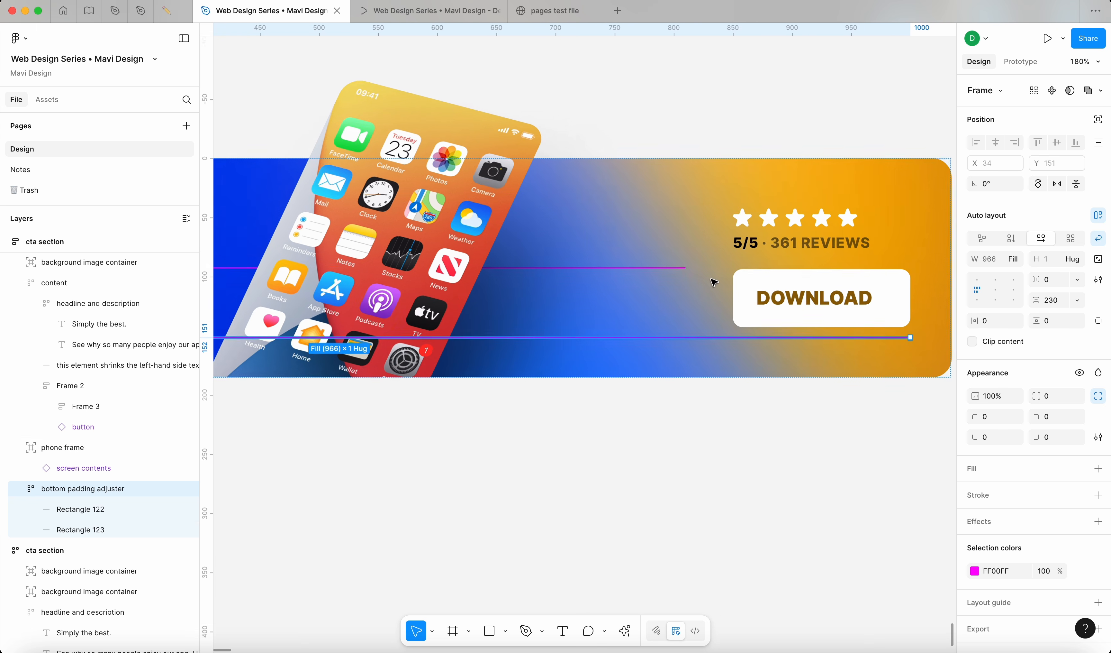
{"action": "left_click", "coordinate": [78, 359], "text": "super"}
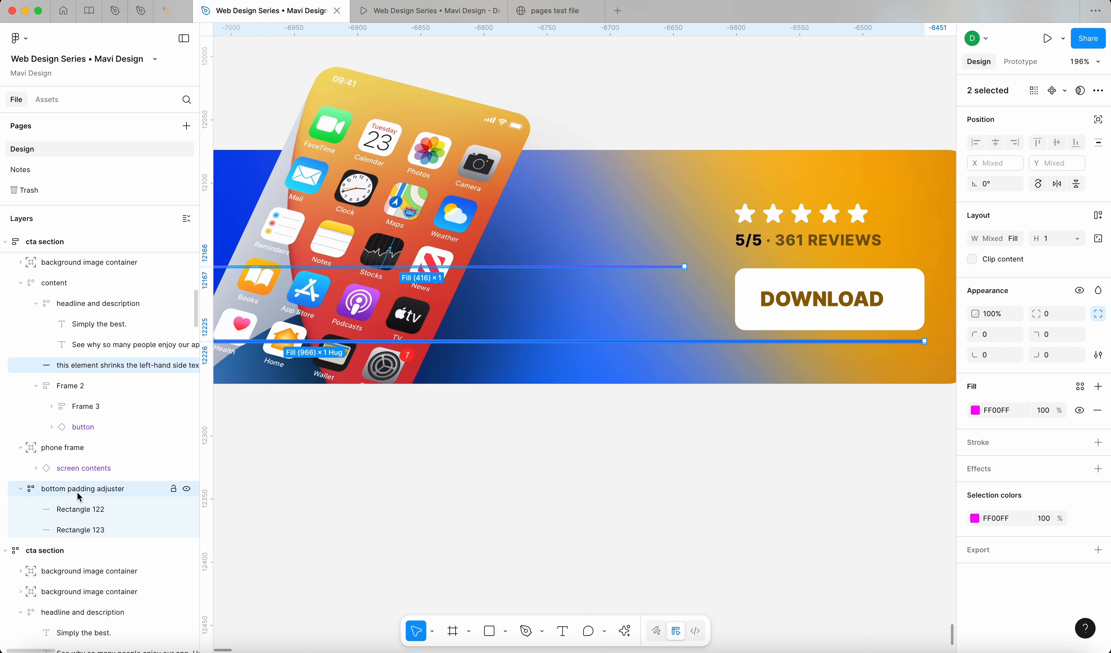
{"action": "key", "text": "super+r"}
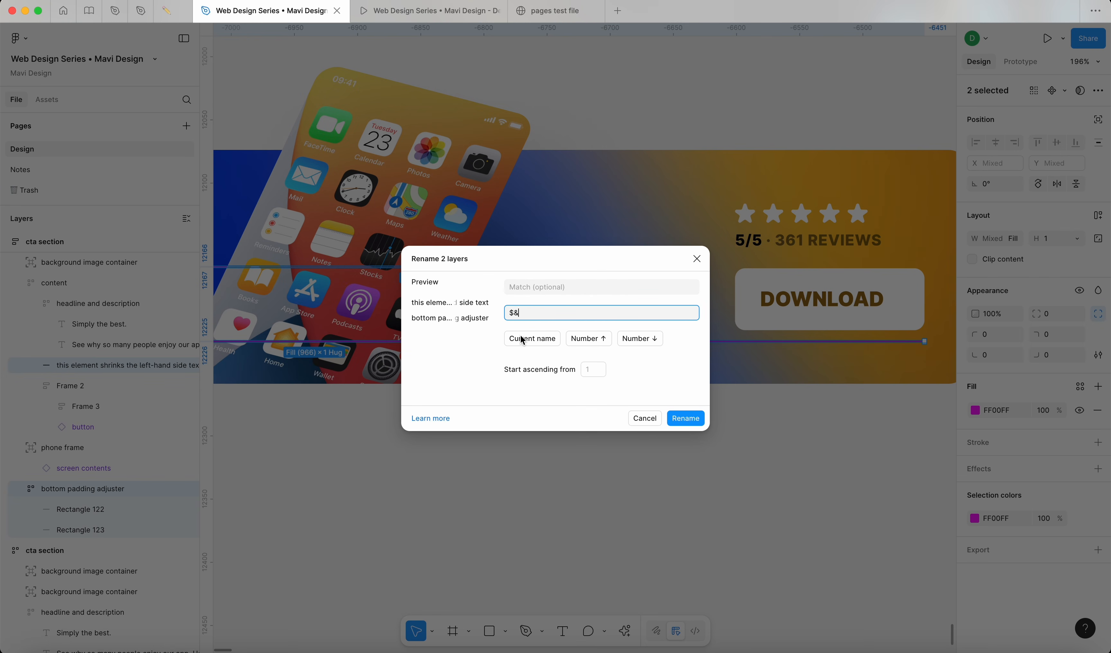
{"action": "type", "text": "HEL"}
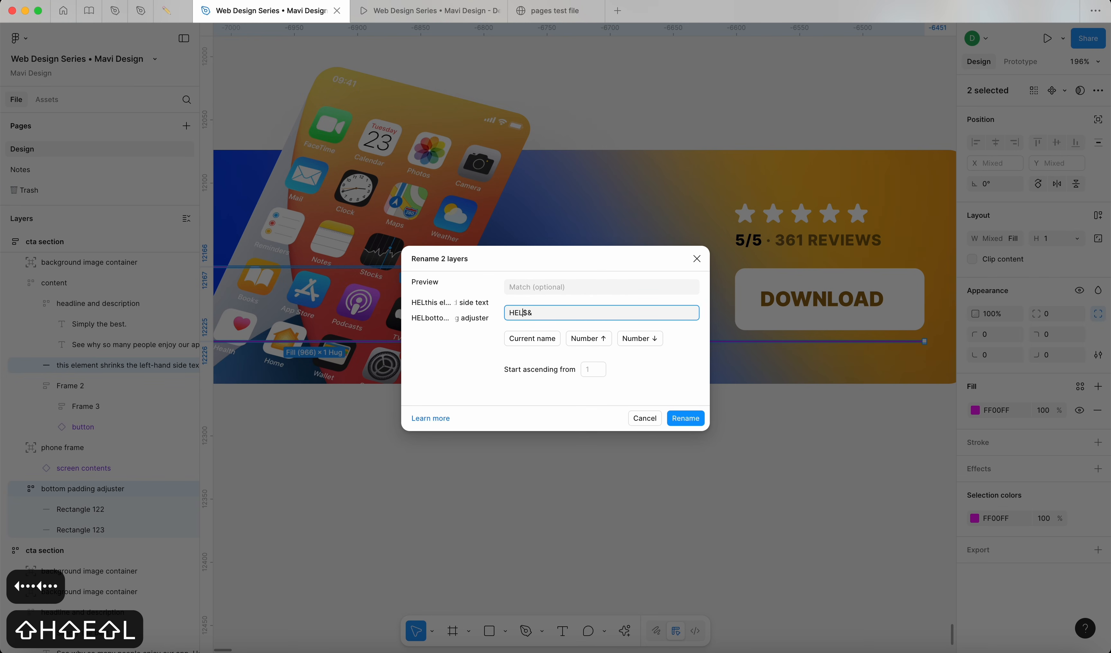
{"action": "type", "text": "PER_"}
{"action": "key", "text": "Return"}
{"action": "left_click", "coordinate": [151, 489]}
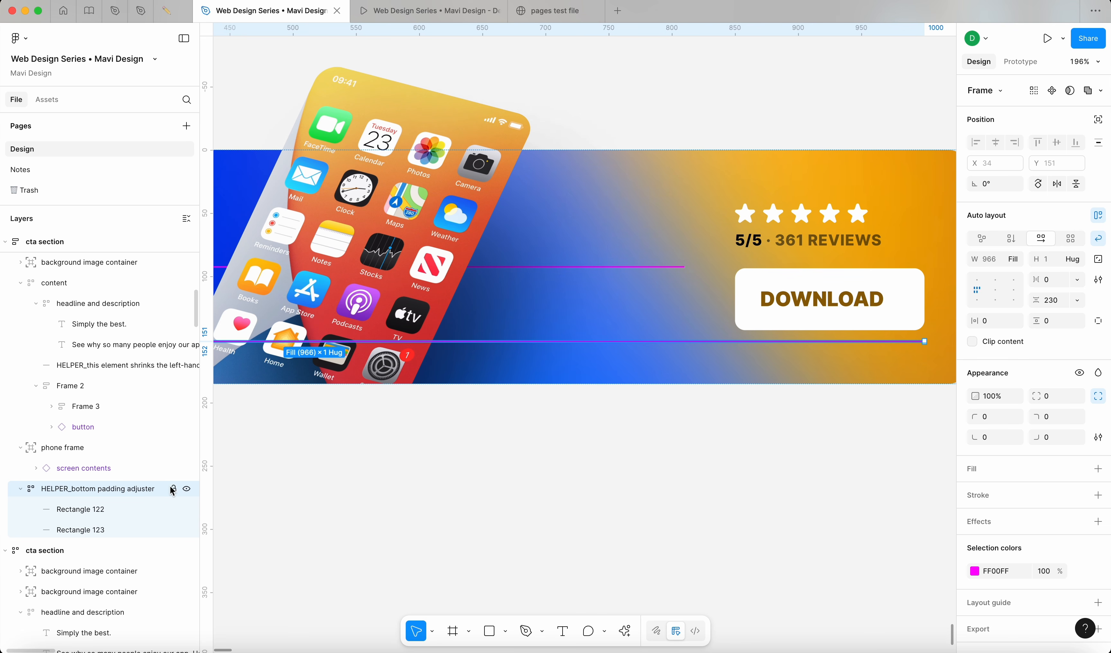
{"action": "left_click", "coordinate": [174, 365]}
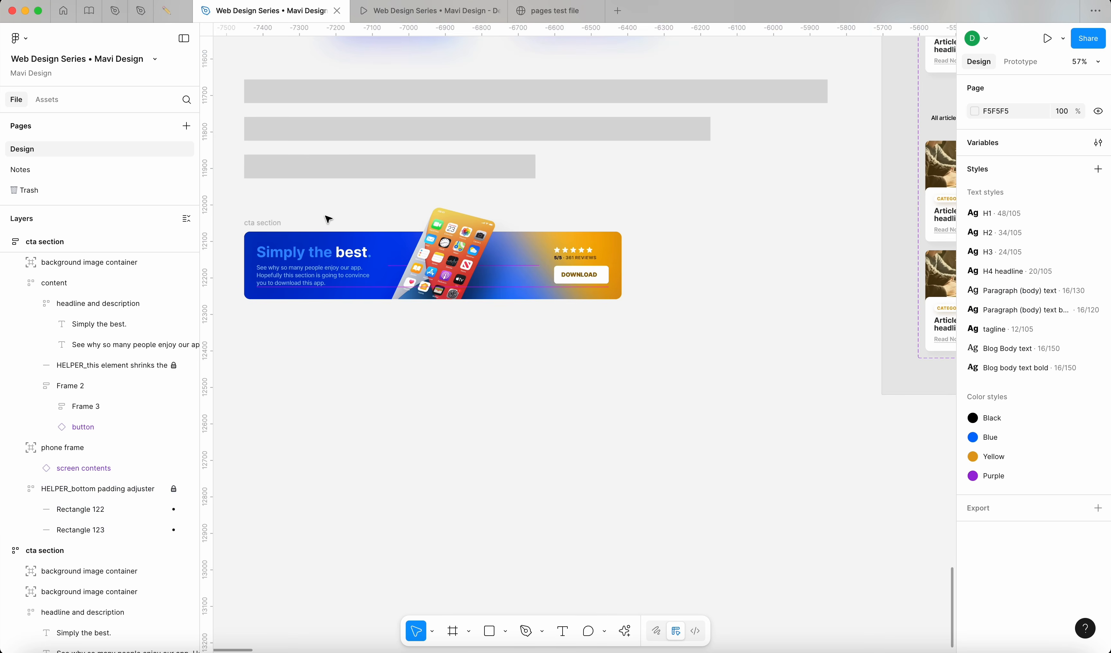
Step: Narrow the cta section to 632 and set the opacity of both HELPER_ layers to 0%
{"action": "left_click", "coordinate": [263, 222]}
{"action": "left_click_drag", "start_coordinate": [617, 257], "coordinate": [476, 291]}
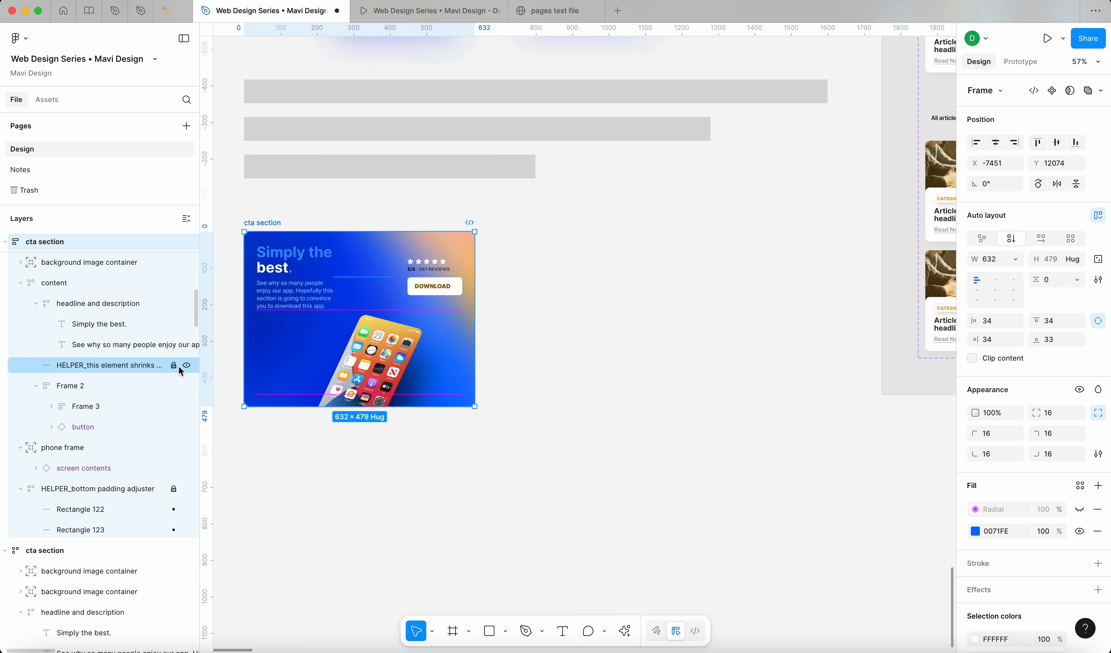
{"action": "left_click", "coordinate": [112, 365]}
{"action": "left_click", "coordinate": [98, 488], "text": "shift"}
{"action": "left_click", "coordinate": [993, 313]}
{"action": "type", "text": "0"}
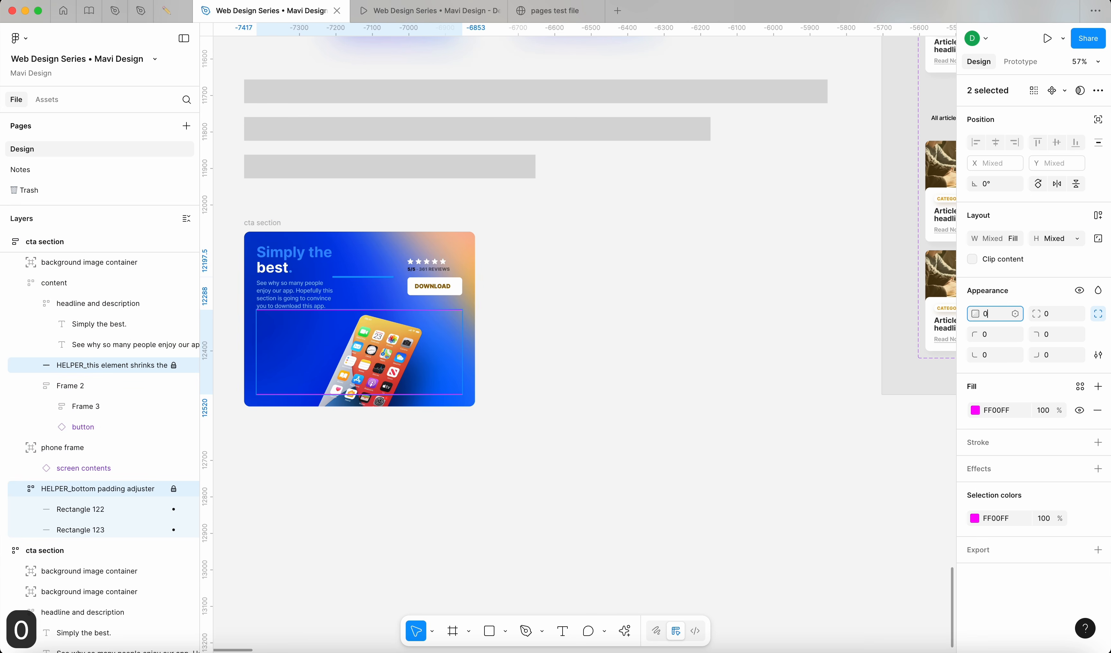
{"action": "key", "text": "Return"}
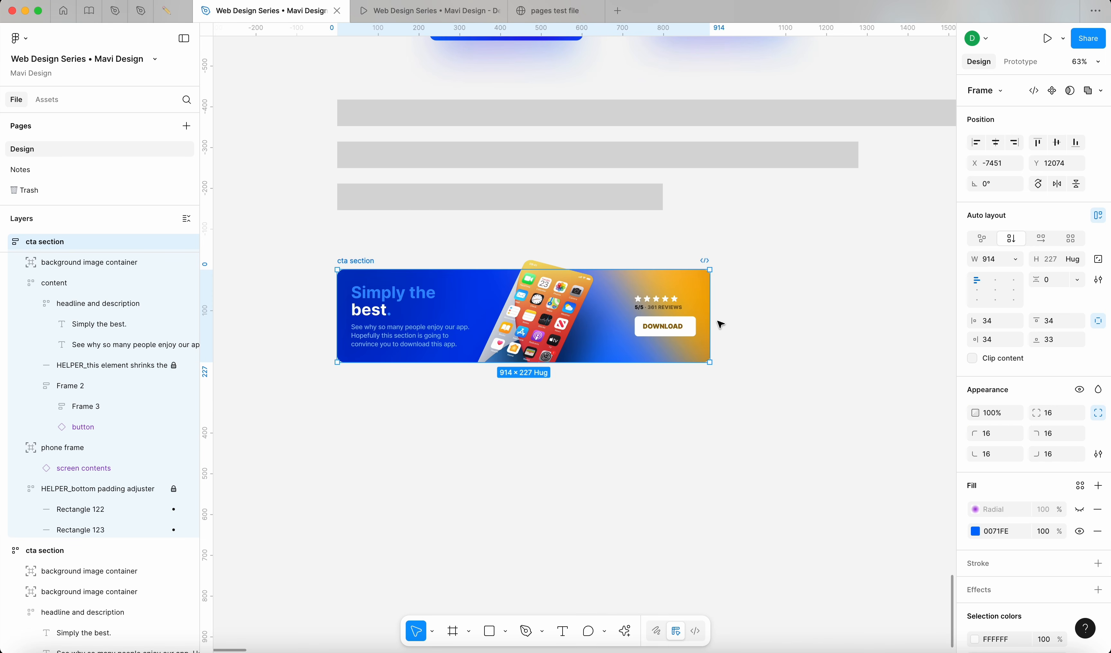
Step: Test the cta section by widening it to 931 and narrowing it to about 306
{"action": "left_click_drag", "start_coordinate": [713, 325], "coordinate": [716, 301]}
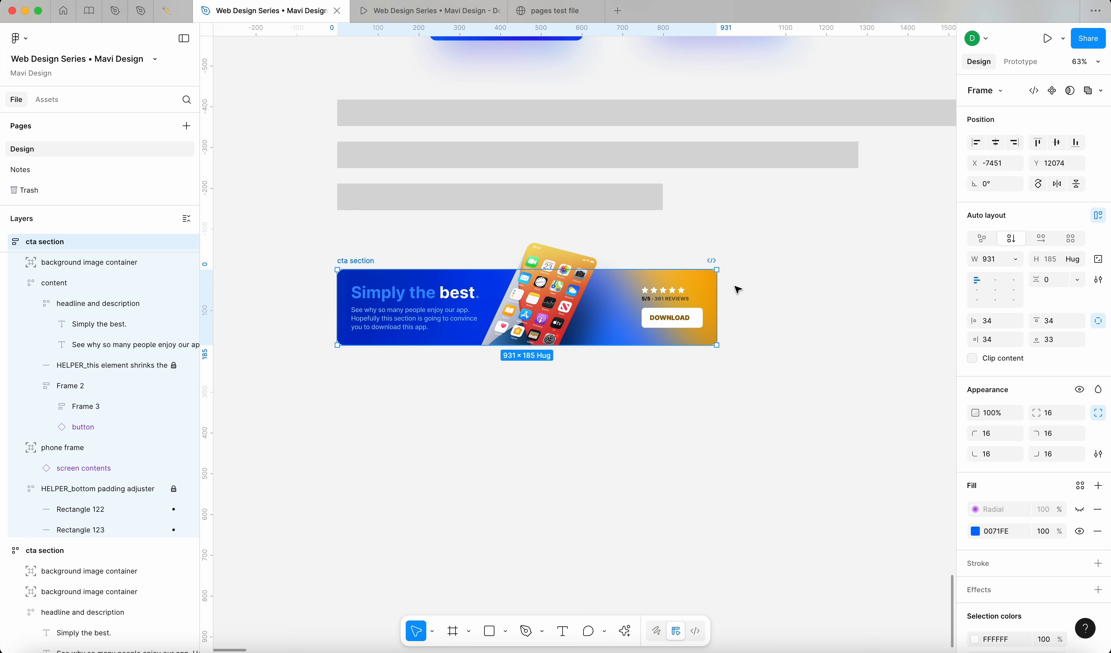
{"action": "left_click_drag", "start_coordinate": [699, 291], "coordinate": [556, 301]}
{"action": "left_click_drag", "start_coordinate": [556, 343], "coordinate": [576, 308]}
Step: Measure the content frame's distances to the cta section's edges, and widen the section to 320
{"action": "scroll", "coordinate": [454, 357], "scroll_direction": "up", "scroll_amount": 5}
{"action": "left_click", "coordinate": [521, 280]}
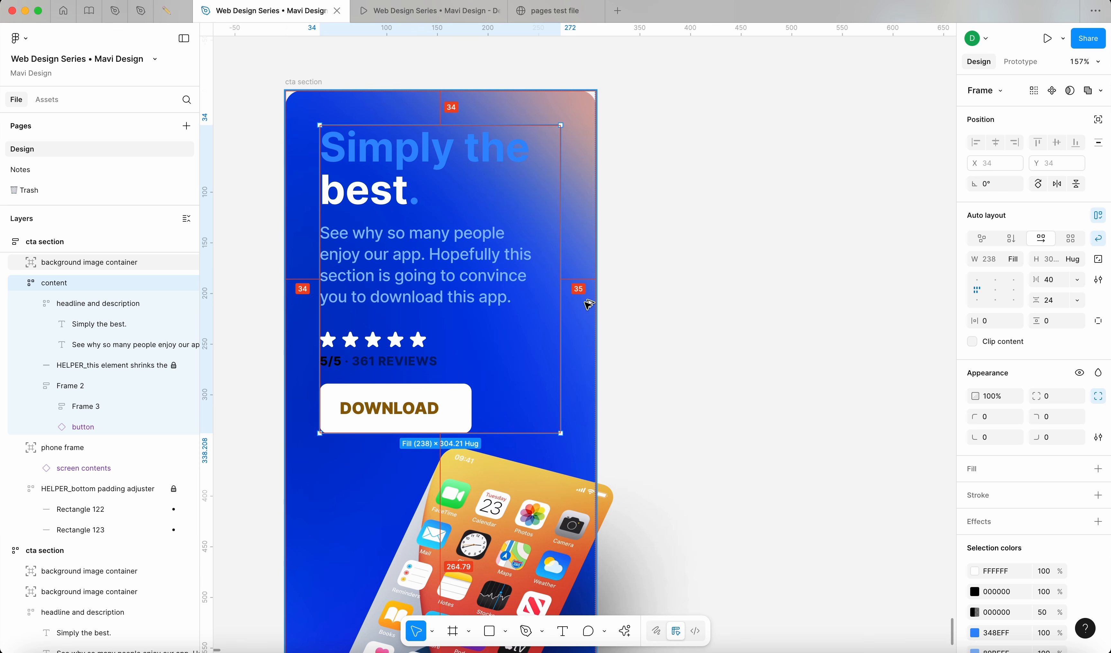
{"action": "key", "text": "Escape"}
{"action": "left_click", "coordinate": [605, 259]}
{"action": "mouse_move", "coordinate": [602, 262]}
{"action": "left_mouse_down"}
{"action": "mouse_move", "coordinate": [617, 262]}
{"action": "mouse_move", "coordinate": [610, 268]}
{"action": "left_mouse_up"}
Step: Inspect the narrow layout and widen the cta section to 1095
{"action": "scroll", "coordinate": [609, 269], "scroll_direction": "down", "scroll_amount": 3}
{"action": "scroll", "coordinate": [609, 268], "scroll_direction": "down", "scroll_amount": 2}
{"action": "scroll", "coordinate": [601, 317], "scroll_direction": "up", "scroll_amount": 4}
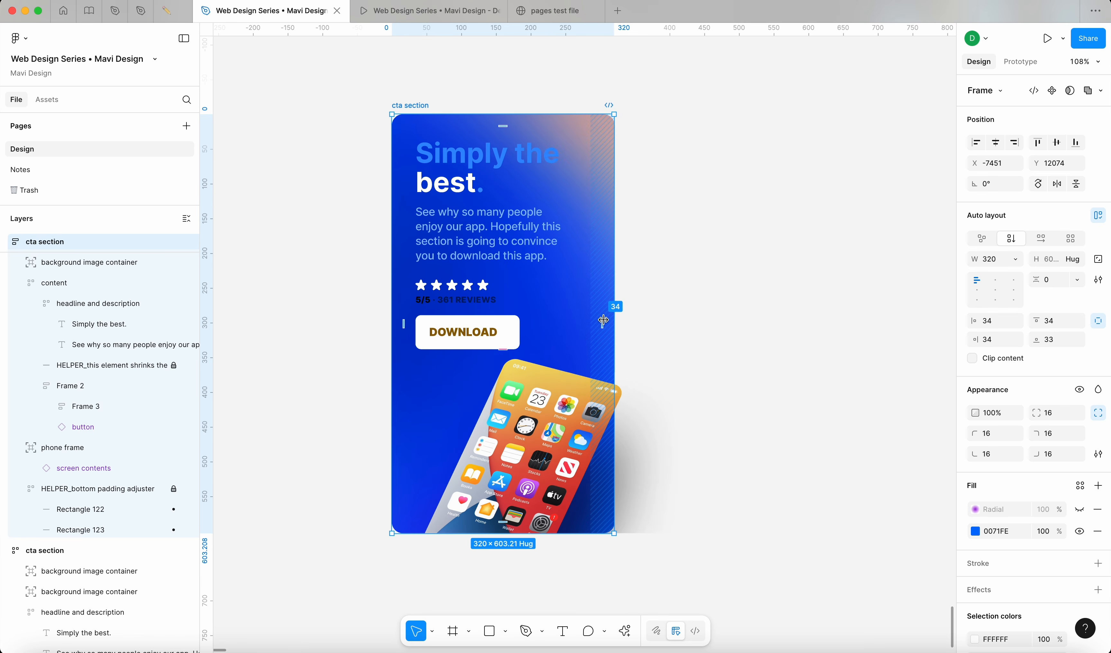
{"action": "scroll", "coordinate": [602, 317], "scroll_direction": "left", "scroll_amount": 2}
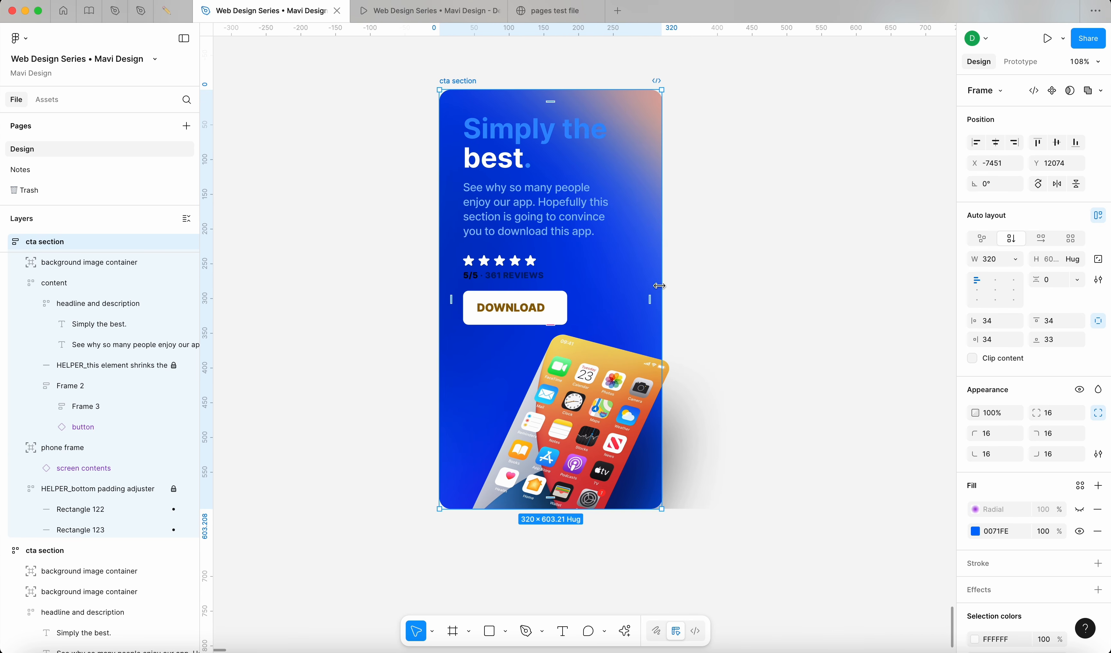
{"action": "left_click_drag", "start_coordinate": [661, 274], "coordinate": [671, 323]}
{"action": "scroll", "coordinate": [737, 291], "scroll_direction": "down", "scroll_amount": 5}
{"action": "scroll", "coordinate": [642, 287], "scroll_direction": "up", "scroll_amount": 6}
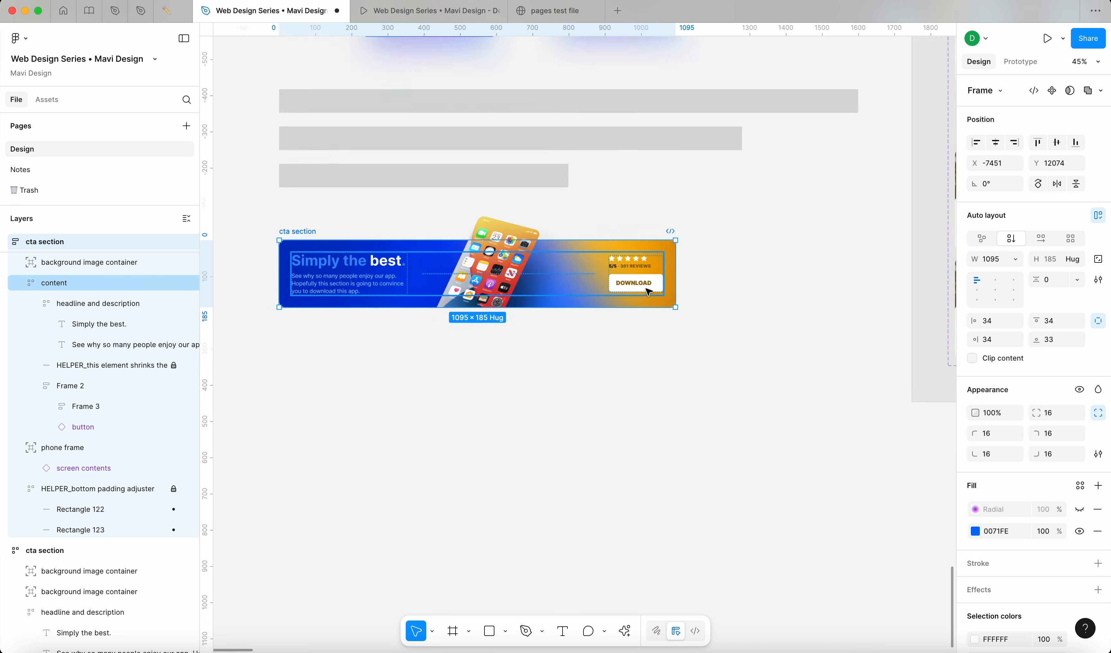
Step: Change both text colors of the "5/5 · 361 REVIEWS" line to white
{"action": "left_click", "coordinate": [591, 235], "text": "super"}
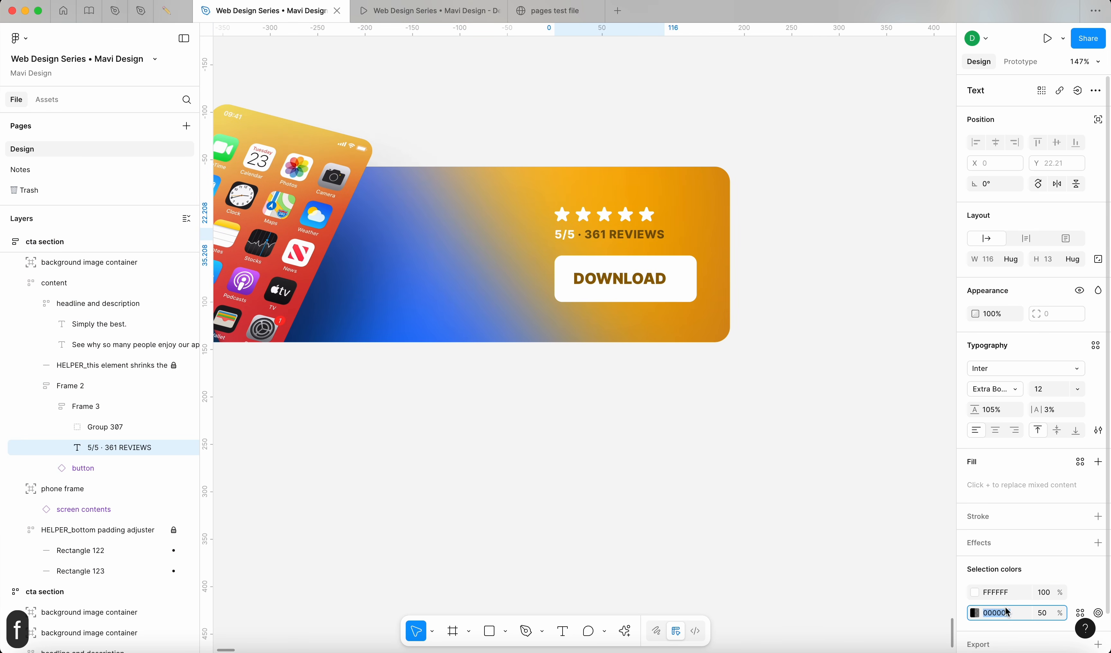
{"action": "left_click", "coordinate": [703, 537]}
Step: Test the cta section at narrower widths, leaving it 709 wide and selected
{"action": "scroll", "coordinate": [702, 536], "scroll_direction": "down", "scroll_amount": 5}
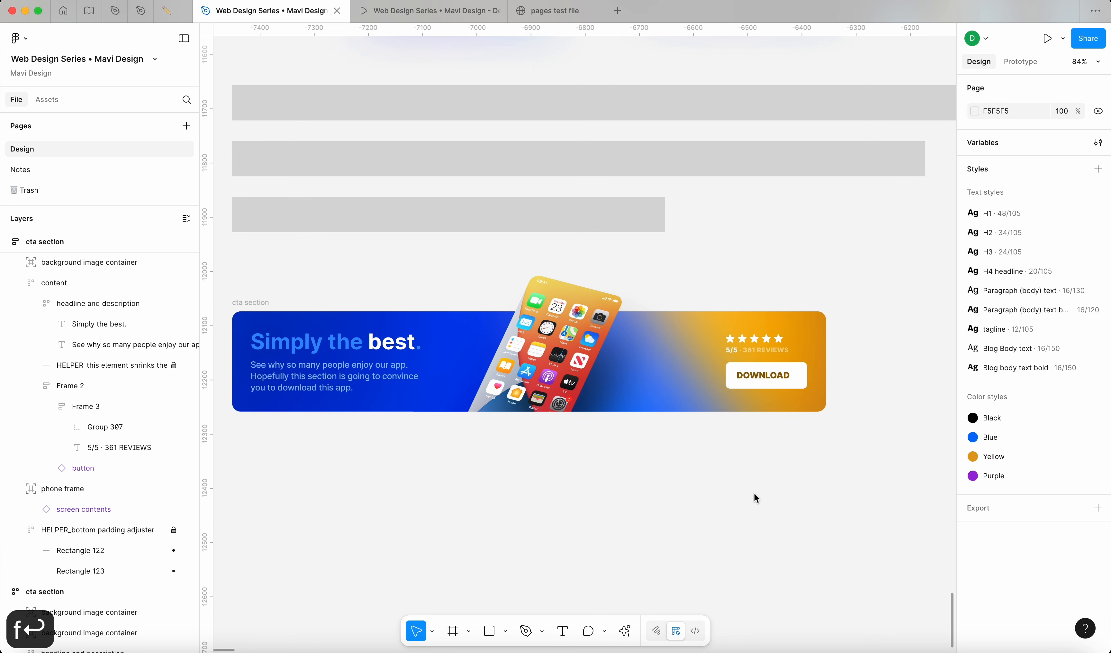
{"action": "scroll", "coordinate": [754, 496], "scroll_direction": "left", "scroll_amount": 2}
{"action": "left_click_drag", "start_coordinate": [906, 342], "coordinate": [751, 342]}
{"action": "left_click_drag", "start_coordinate": [600, 358], "coordinate": [697, 375]}
{"action": "key", "text": "Escape"}
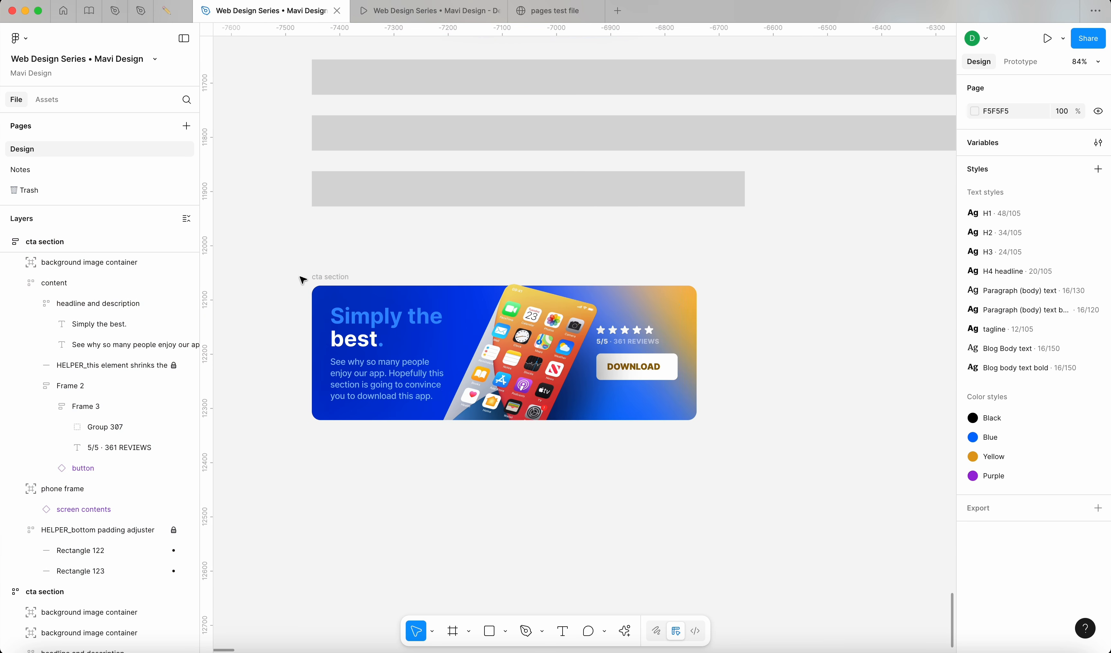
{"action": "double_click", "coordinate": [544, 328]}
{"action": "key", "text": "Escape"}
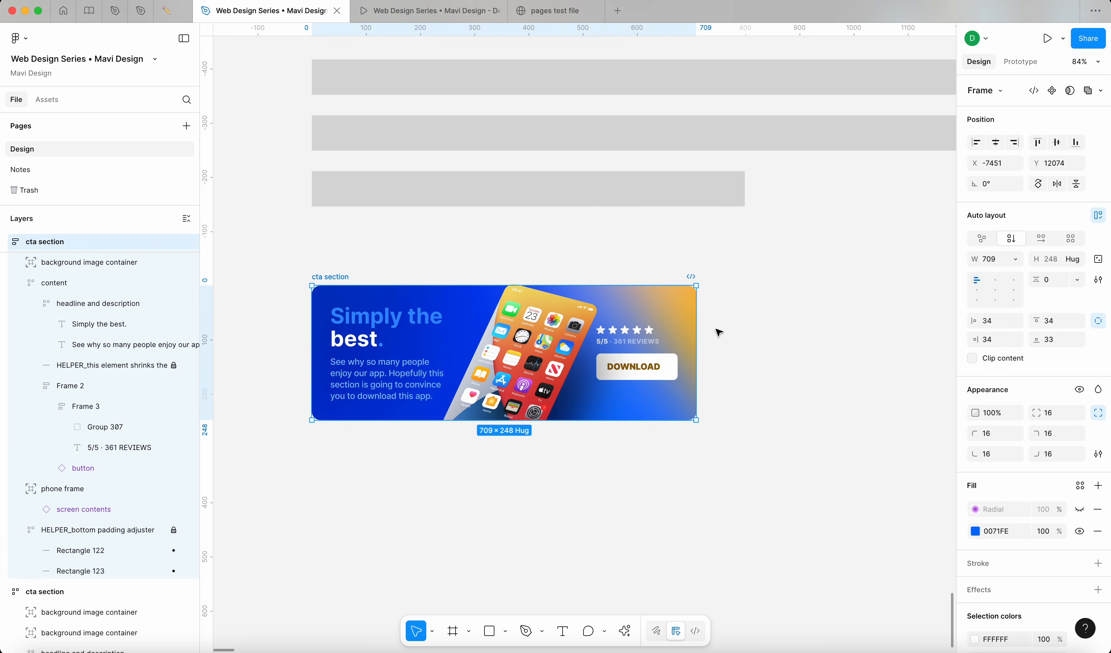
Step: Widen the cta section to 1069 and set the horizontal constraint of image 8 in its background image container to Left
{"action": "left_click_drag", "start_coordinate": [699, 339], "coordinate": [894, 339]}
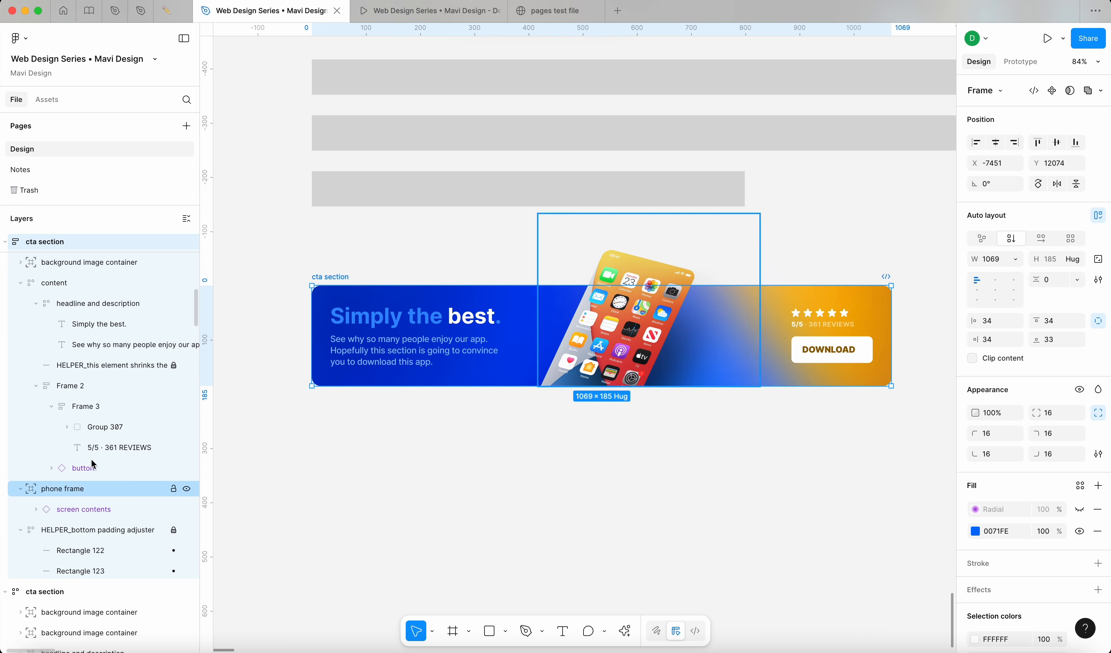
{"action": "left_click", "coordinate": [87, 262]}
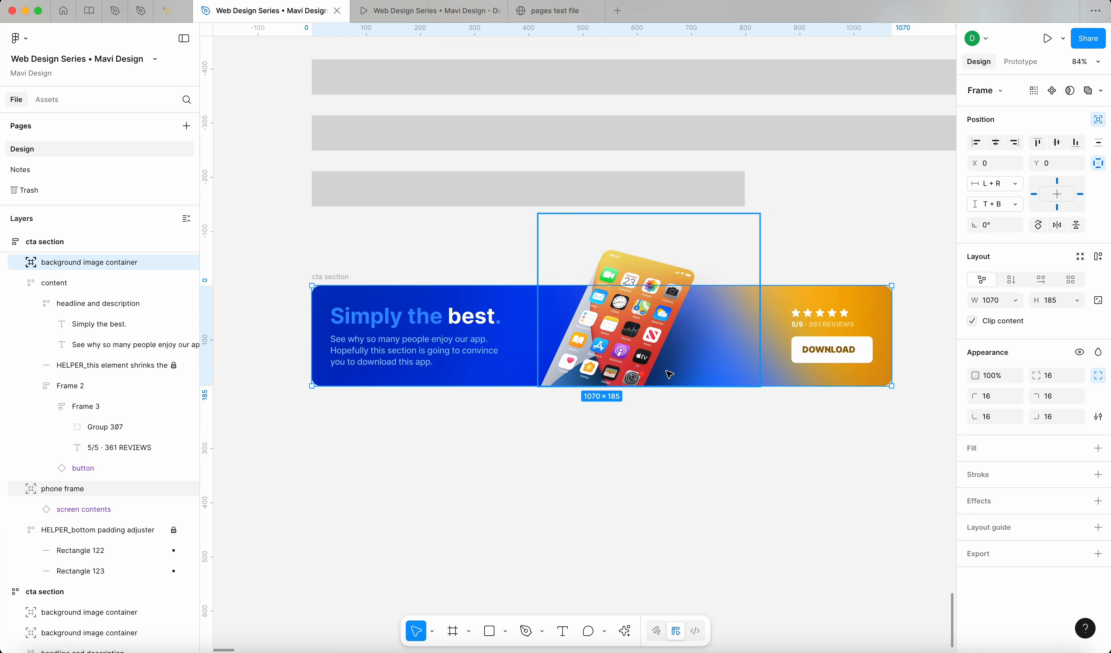
{"action": "left_click", "coordinate": [20, 262]}
{"action": "left_click", "coordinate": [78, 283]}
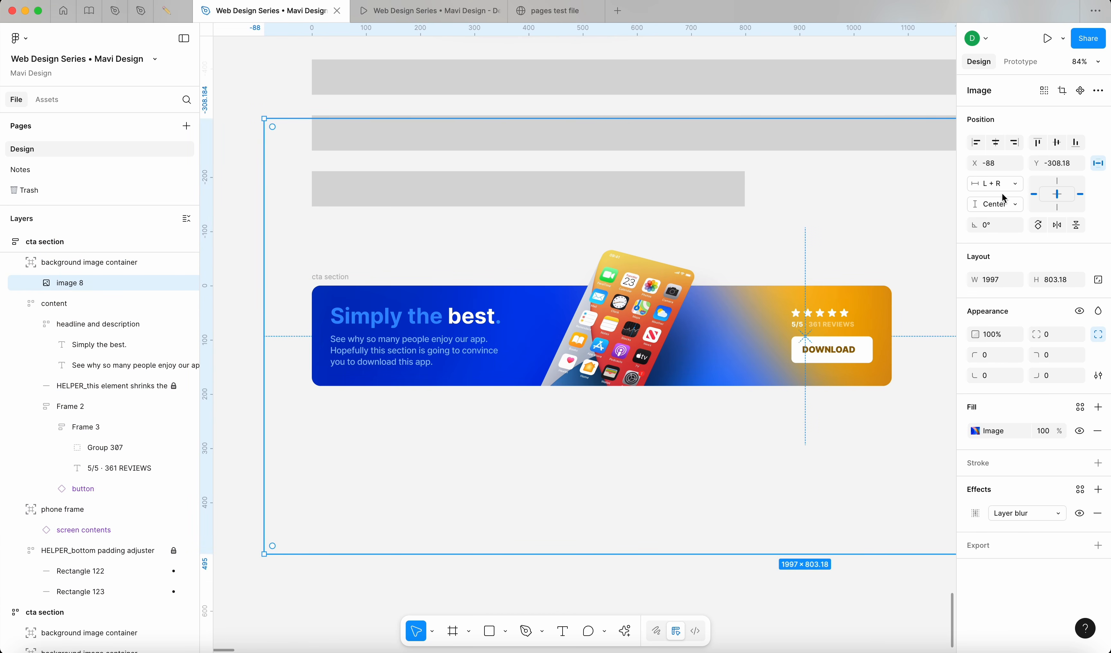
{"action": "left_click", "coordinate": [1015, 184]}
{"action": "left_click", "coordinate": [1008, 187]}
{"action": "left_click", "coordinate": [1008, 209]}
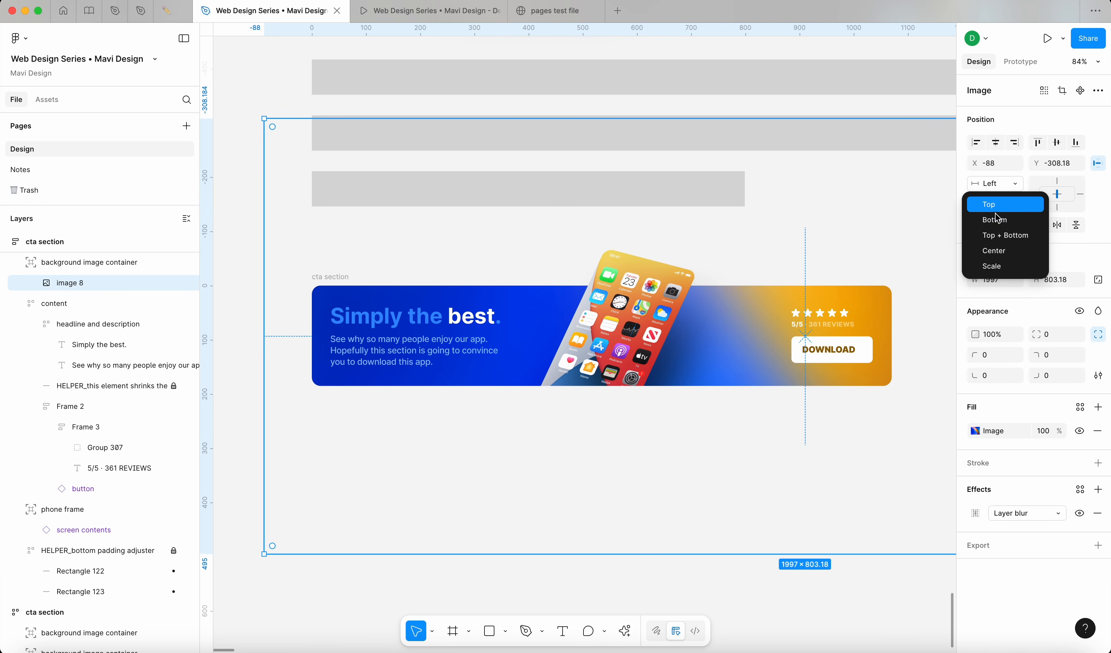
{"action": "left_click", "coordinate": [846, 191]}
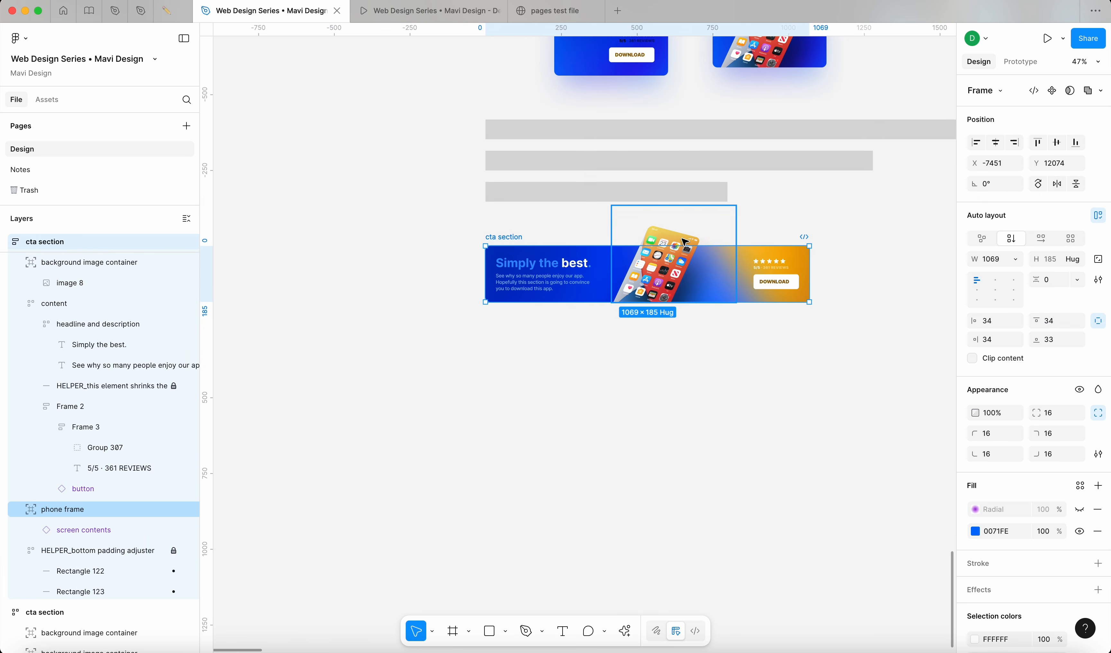
Step: Test the cta section at widths of 308 and 739
{"action": "scroll", "coordinate": [682, 238], "scroll_direction": "up", "scroll_amount": 5}
{"action": "left_click_drag", "start_coordinate": [880, 281], "coordinate": [551, 356]}
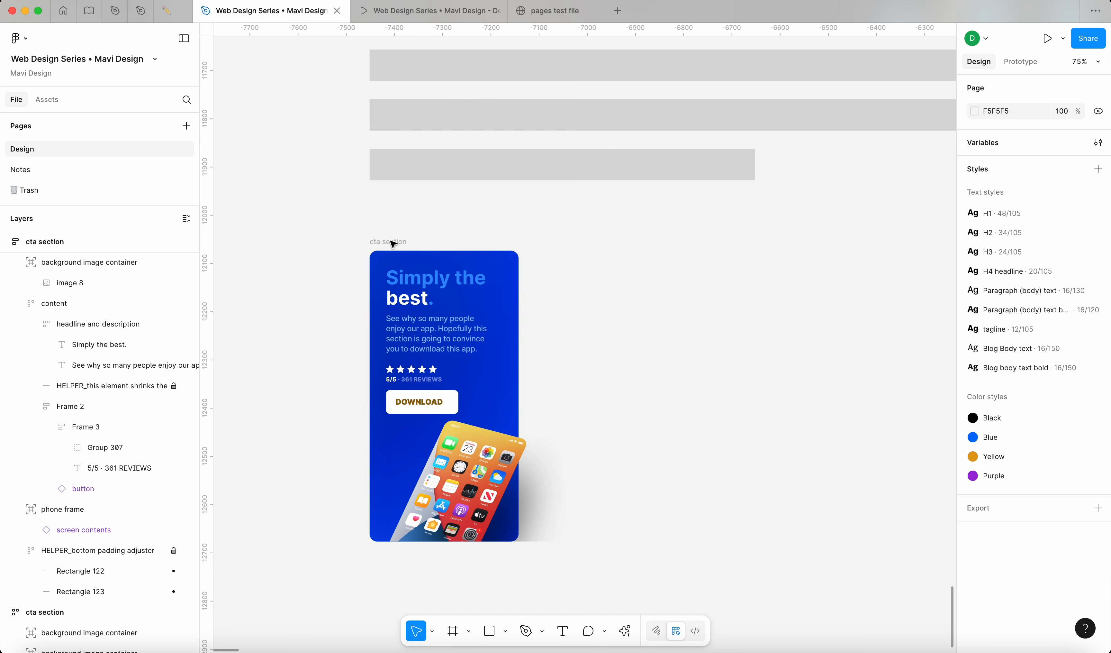
{"action": "left_click", "coordinate": [392, 242]}
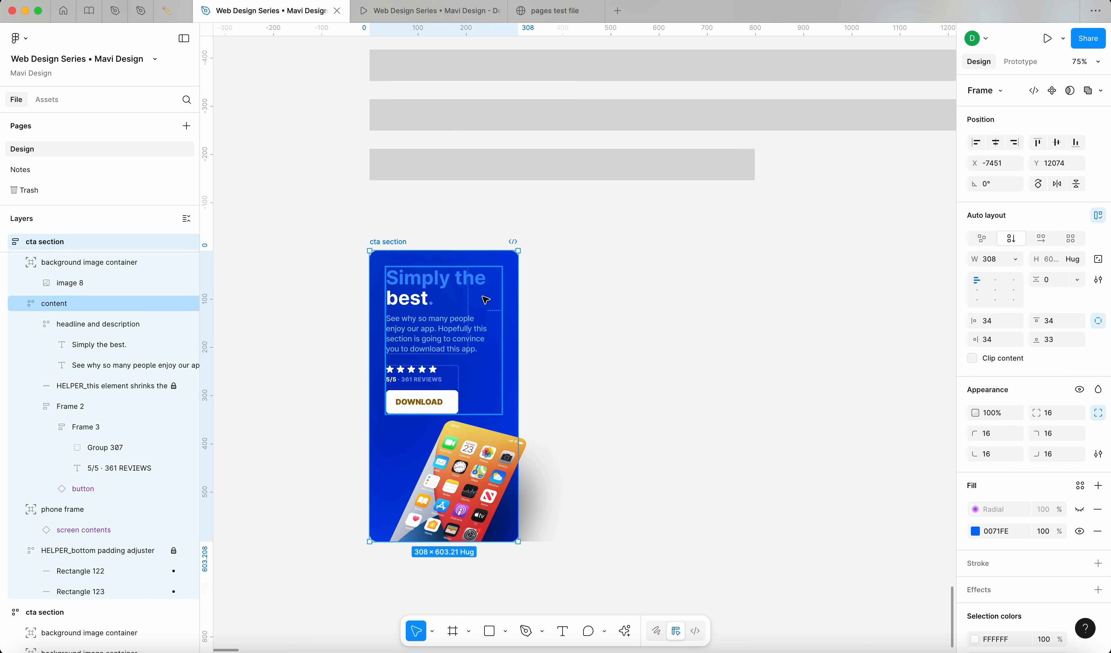
{"action": "left_click", "coordinate": [459, 470]}
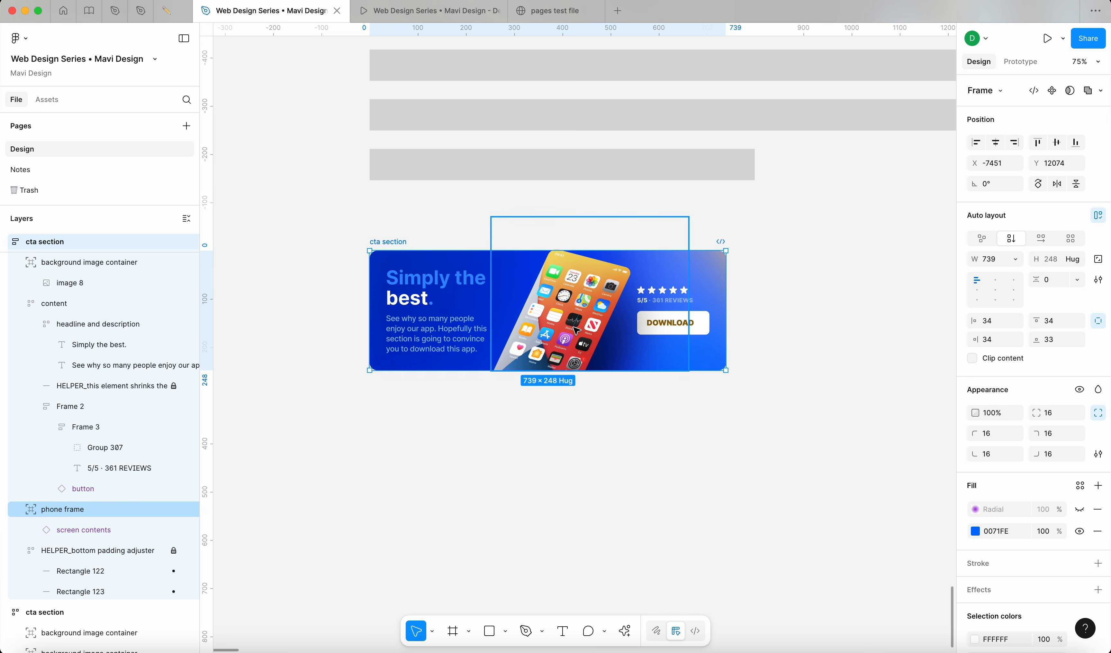
Step: Move the phone frame behind the content frame, keeping it in front of the background image container
{"action": "left_click", "coordinate": [574, 328]}
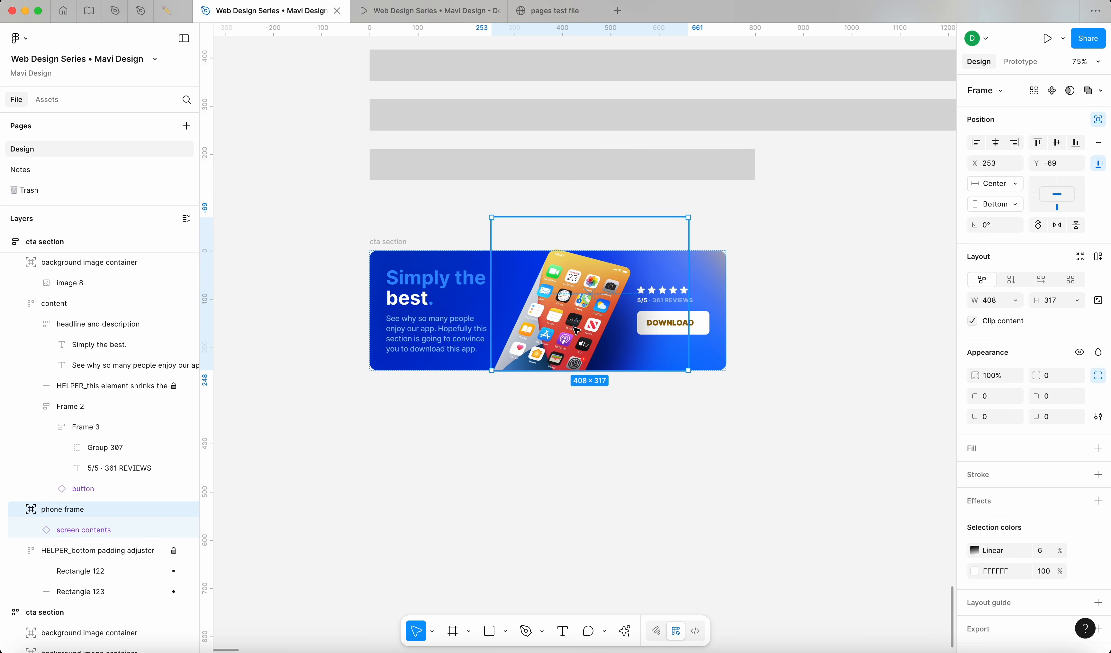
{"action": "key", "text": "super+bracketleft"}
{"action": "key", "text": "super+bracketleft"}
{"action": "key", "text": "super+bracketleft"}
{"action": "key", "text": "super+bracketright"}
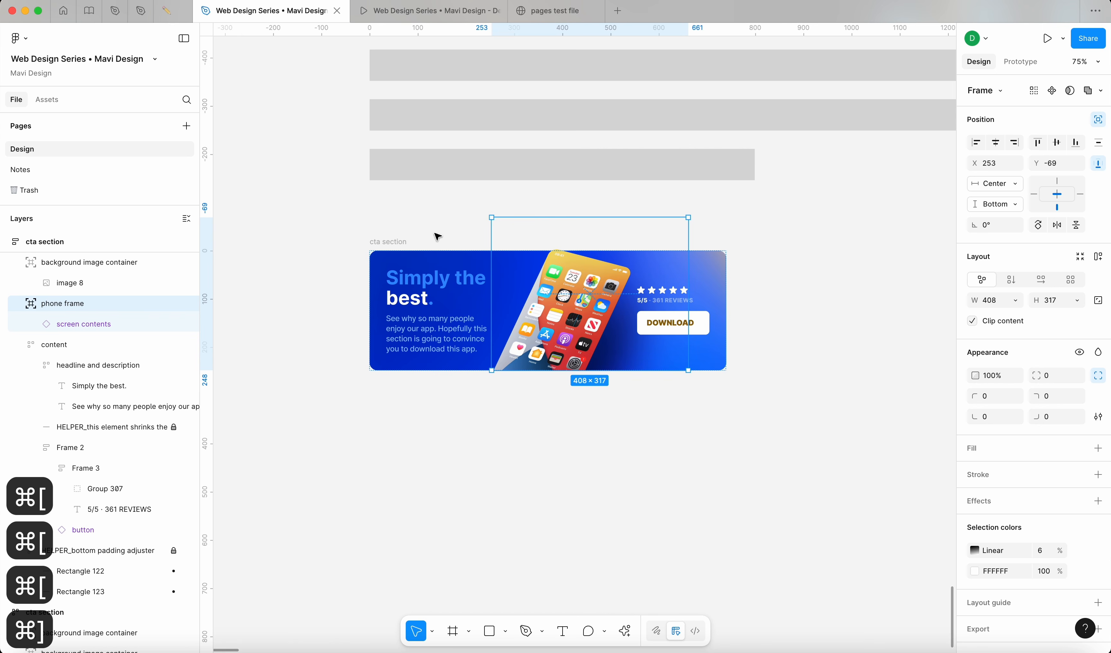
Step: Check the new layer order by narrowing the cta section to 673 and widening it until the orange background shows
{"action": "left_click", "coordinate": [389, 242]}
{"action": "left_click_drag", "start_coordinate": [724, 307], "coordinate": [694, 308]}
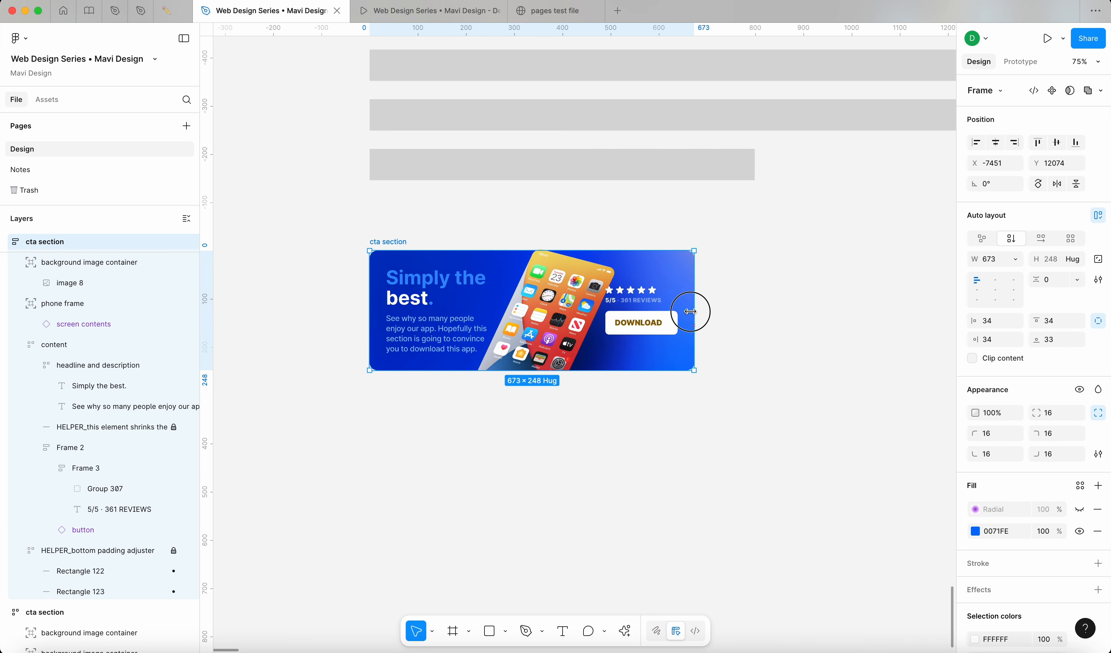
{"action": "left_click", "coordinate": [484, 238]}
{"action": "left_click", "coordinate": [320, 223]}
{"action": "left_click", "coordinate": [393, 243]}
{"action": "left_click_drag", "start_coordinate": [696, 283], "coordinate": [844, 283]}
{"action": "left_click", "coordinate": [649, 287]}
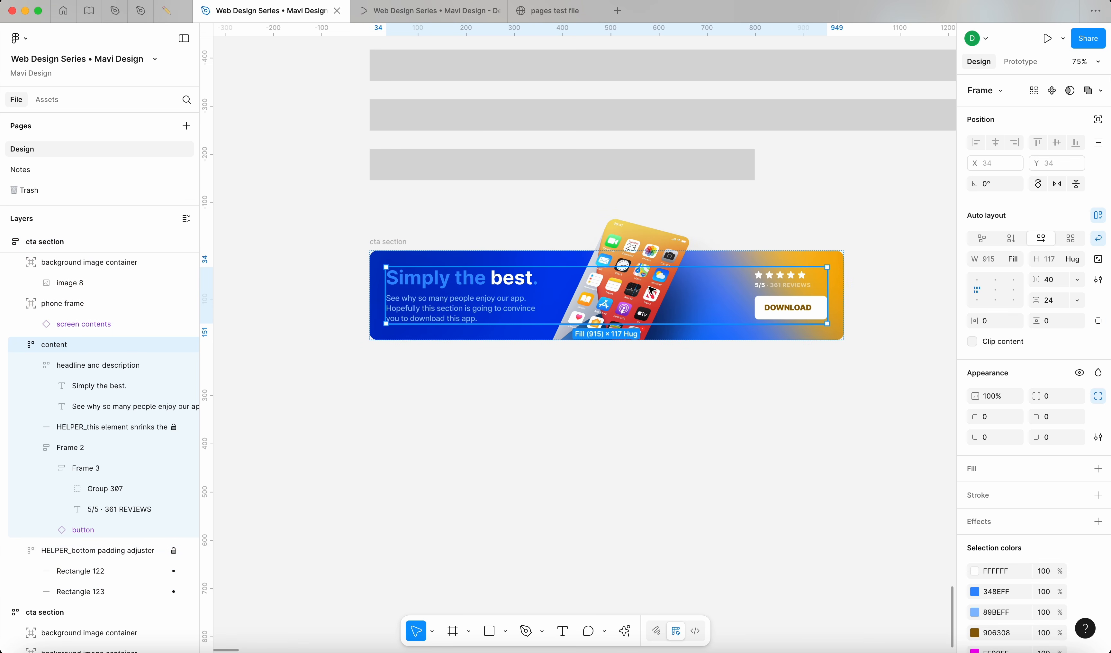
Step: Scale the phone's screen contents to about 194 × 418 and shift them down by 10
{"action": "double_click", "coordinate": [654, 252]}
{"action": "key", "text": "k"}
{"action": "scroll", "coordinate": [646, 314], "scroll_direction": "up", "scroll_amount": 5}
{"action": "left_click_drag", "start_coordinate": [659, 317], "coordinate": [670, 319]}
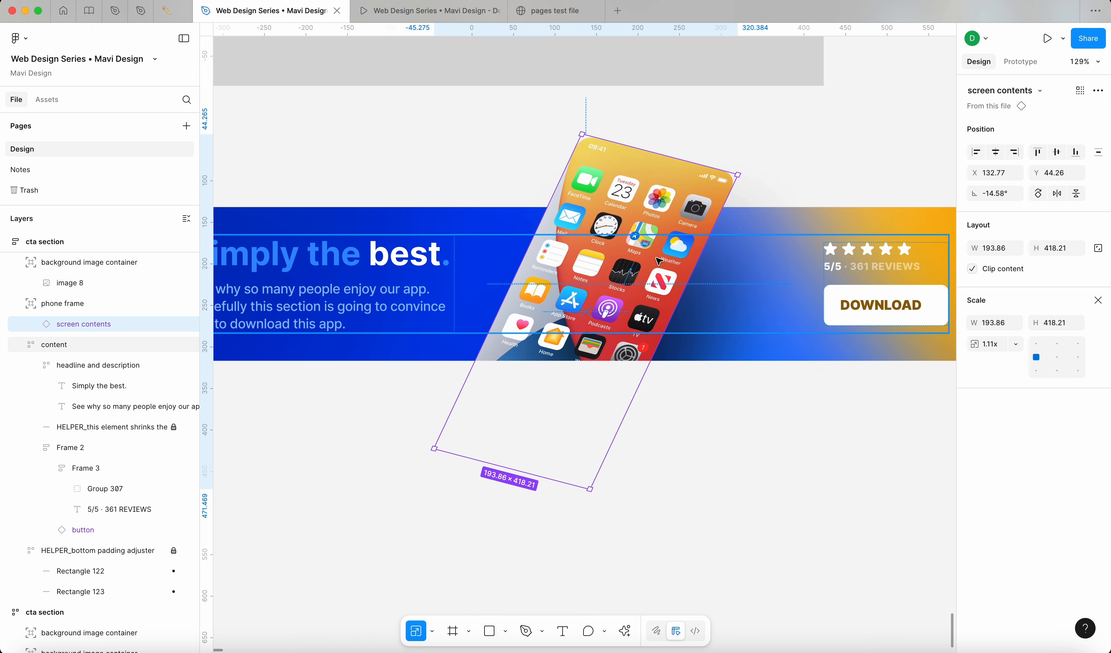
{"action": "key", "text": "shift+Down"}
{"action": "left_click", "coordinate": [434, 160]}
Step: Narrow the cta section slightly, until the headline wraps onto two lines
{"action": "scroll", "coordinate": [433, 161], "scroll_direction": "down", "scroll_amount": 5}
{"action": "left_click", "coordinate": [306, 177]}
{"action": "key", "text": "v"}
{"action": "left_click_drag", "start_coordinate": [730, 229], "coordinate": [705, 243]}
Step: Shift the phone's screen contents horizontally to X 102.77 inside the phone frame
{"action": "left_click", "coordinate": [502, 253]}
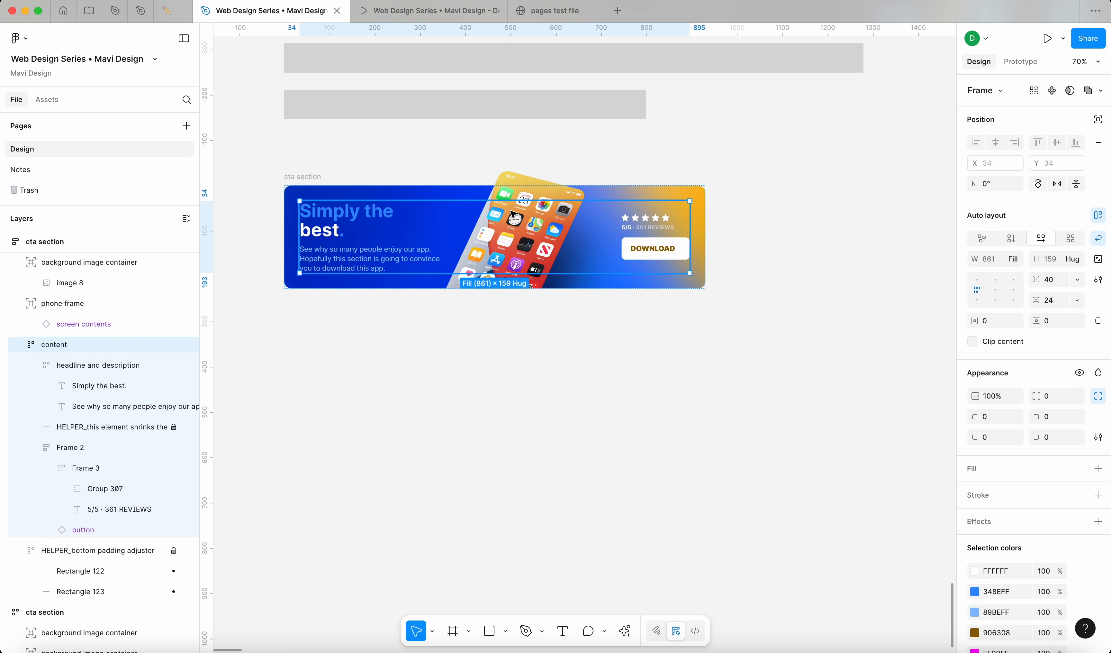
{"action": "left_click", "coordinate": [510, 219]}
{"action": "double_click", "coordinate": [510, 220]}
{"action": "scroll", "coordinate": [486, 204], "scroll_direction": "up", "scroll_amount": 5}
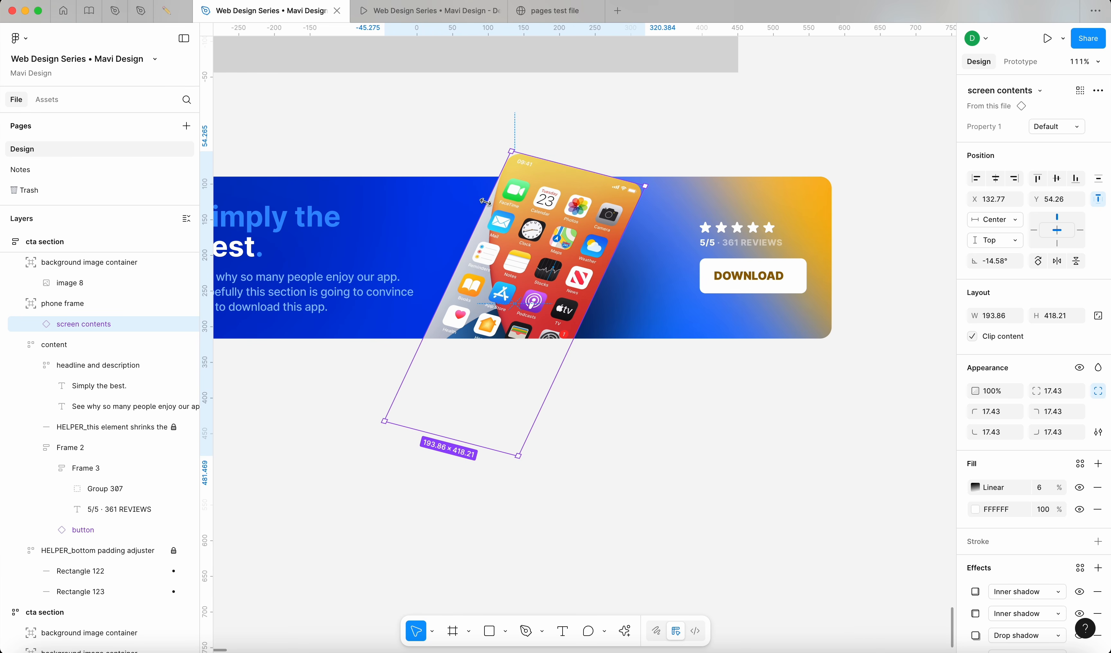
{"action": "key", "text": "shift+Left"}
{"action": "key", "text": "shift+Left"}
{"action": "key", "text": "shift+Left"}
{"action": "key", "text": "shift+Left"}
{"action": "key", "text": "shift+Right"}
{"action": "key", "text": "shift+Right"}
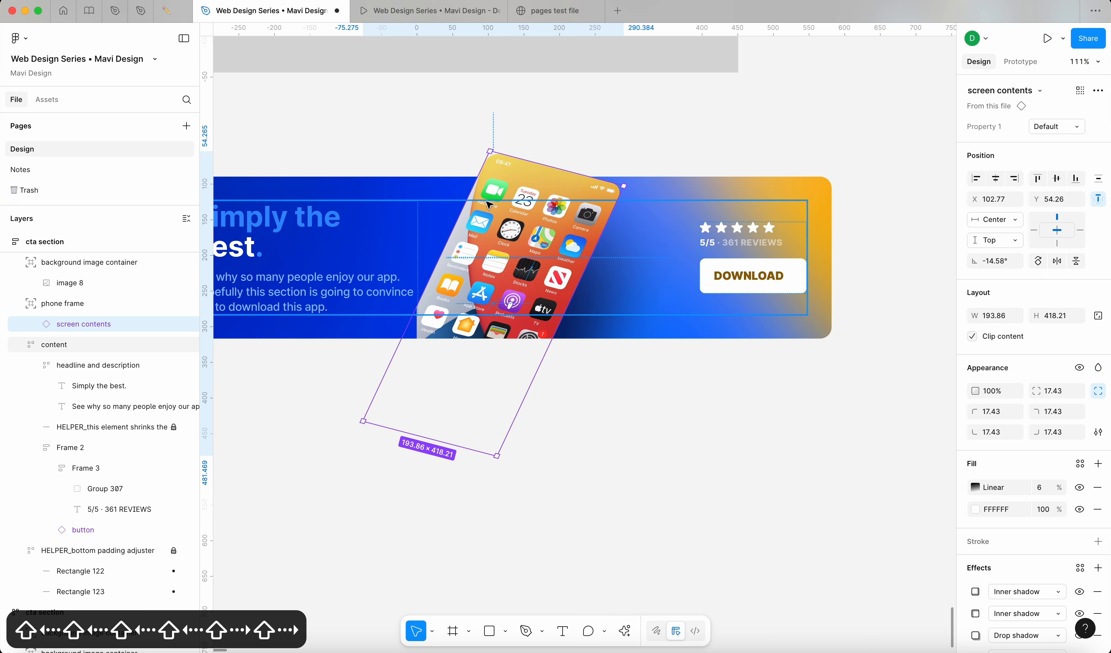
Step: Scale the phone's screen contents down to about 180 × 388 and rotate them to -9.95°
{"action": "key", "text": "k"}
{"action": "left_click_drag", "start_coordinate": [412, 326], "coordinate": [424, 333]}
{"action": "left_click", "coordinate": [518, 387]}
{"action": "left_click", "coordinate": [576, 244], "text": "super"}
{"action": "left_click_drag", "start_coordinate": [634, 194], "coordinate": [623, 186]}
{"action": "key", "text": "v"}
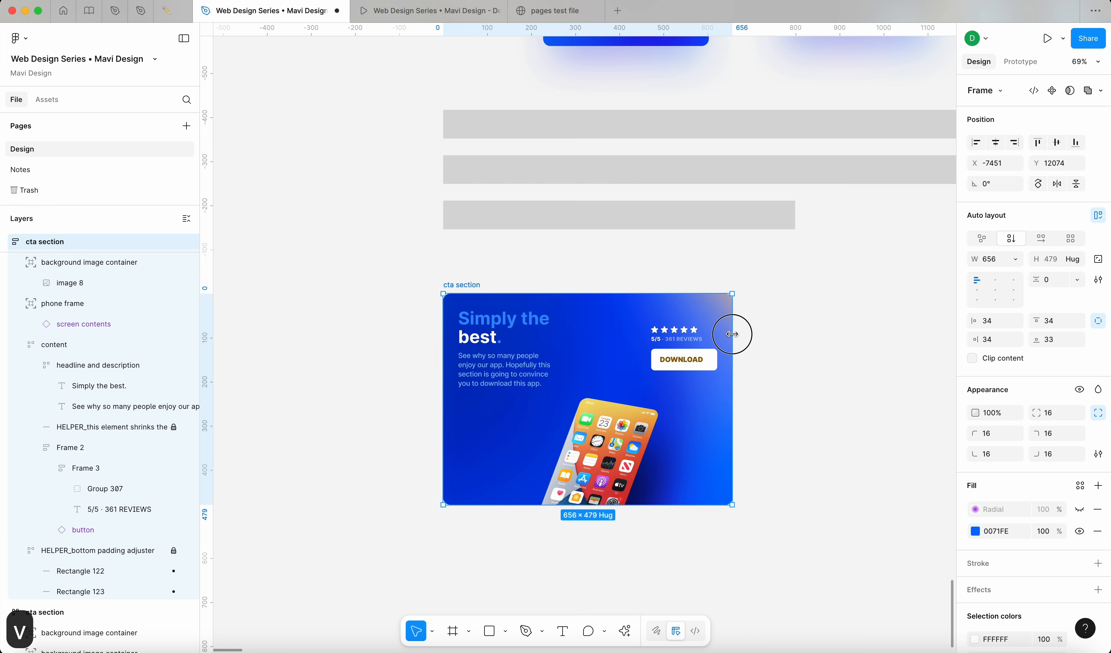
Step: Test the cta section at a width of 691 and leave it 855 wide
{"action": "left_click_drag", "start_coordinate": [734, 333], "coordinate": [749, 386]}
{"action": "scroll", "coordinate": [751, 388], "scroll_direction": "right", "scroll_amount": 5}
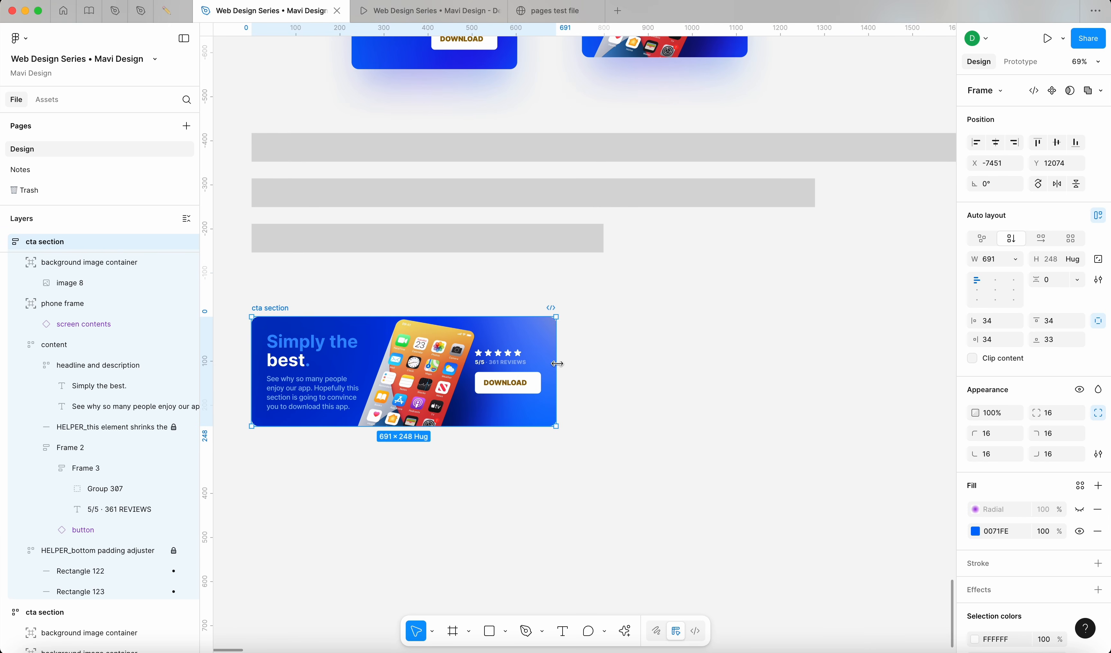
{"action": "left_click_drag", "start_coordinate": [557, 364], "coordinate": [629, 362]}
{"action": "left_click", "coordinate": [655, 362]}
Step: Copy the cta section into the Desktop, Tablet and Mobile frames of the pages test file
{"action": "left_click", "coordinate": [290, 307]}
{"action": "key", "text": "super+c"}
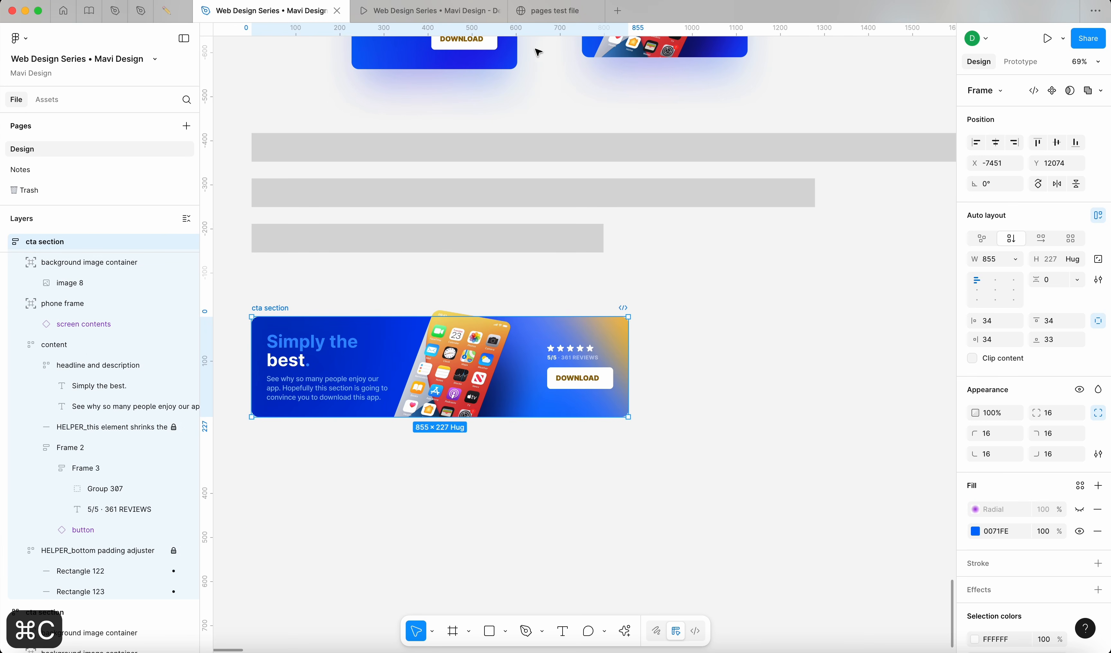
{"action": "left_click", "coordinate": [556, 10]}
{"action": "left_click", "coordinate": [603, 351]}
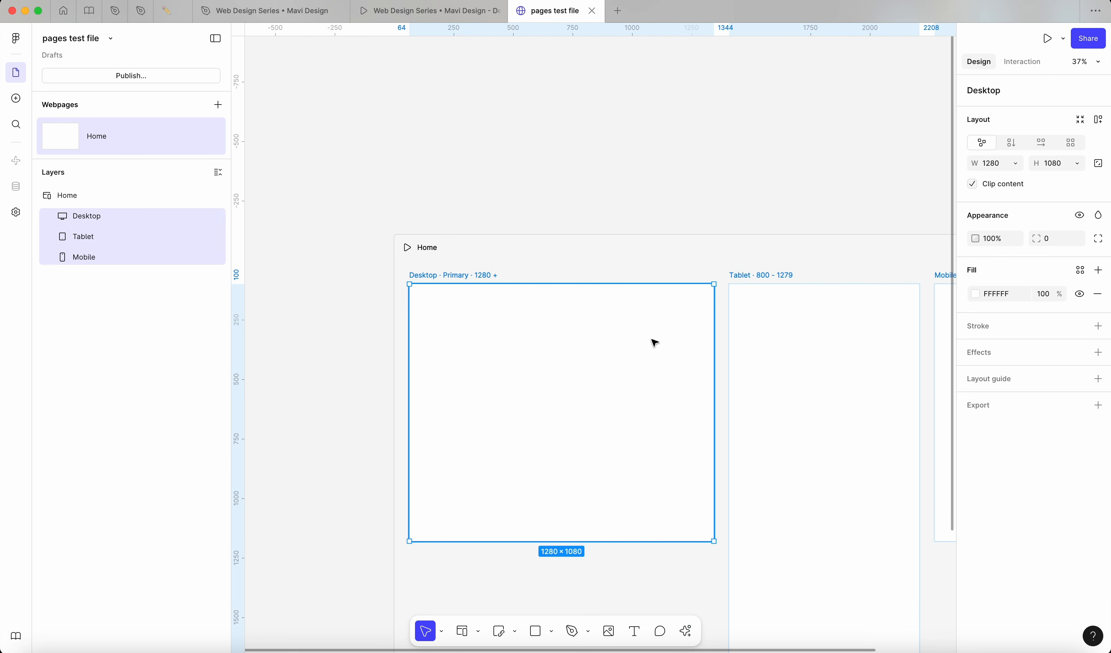
{"action": "key", "text": "super+v"}
Step: Place the Desktop cta section 110 below the frame's top edge and set its width to 1152
{"action": "left_click_drag", "start_coordinate": [640, 422], "coordinate": [615, 358]}
{"action": "left_click_drag", "start_coordinate": [481, 354], "coordinate": [423, 338]}
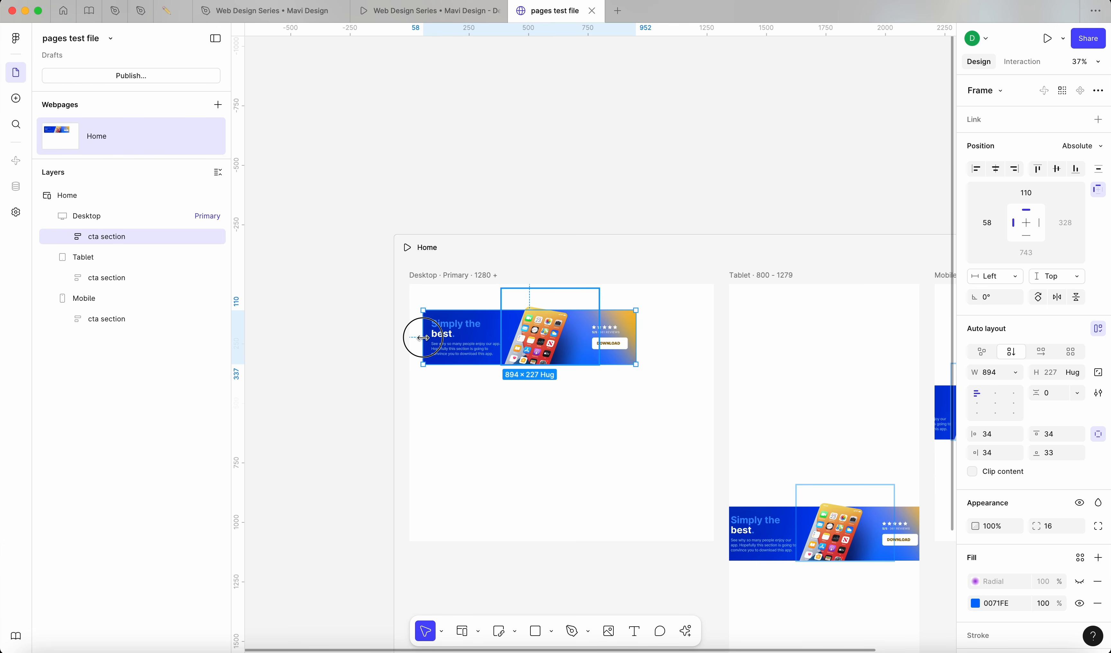
{"action": "type", "text": "1152"}
{"action": "key", "text": "Return"}
{"action": "left_click_drag", "start_coordinate": [639, 335], "coordinate": [643, 336]}
Step: Fit the Tablet cta section to 752 wide and the Mobile one to 327 wide, centred in their frames
{"action": "scroll", "coordinate": [648, 371], "scroll_direction": "right", "scroll_amount": 5}
{"action": "scroll", "coordinate": [648, 371], "scroll_direction": "down", "scroll_amount": 2}
{"action": "left_click", "coordinate": [679, 476]}
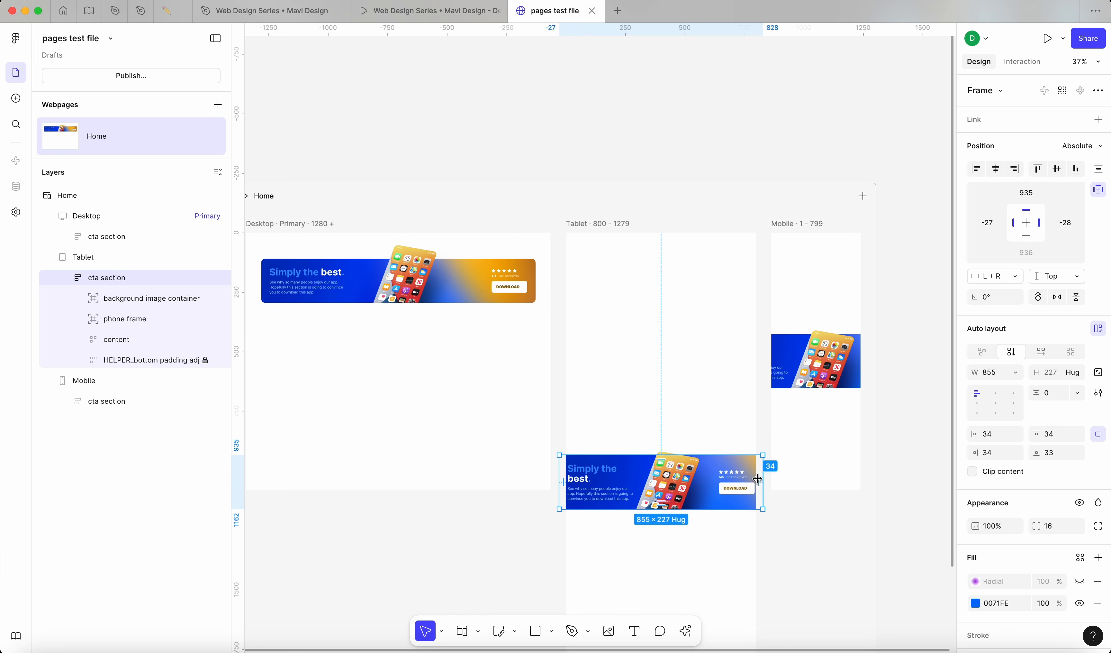
{"action": "left_click_drag", "start_coordinate": [762, 474], "coordinate": [756, 474]}
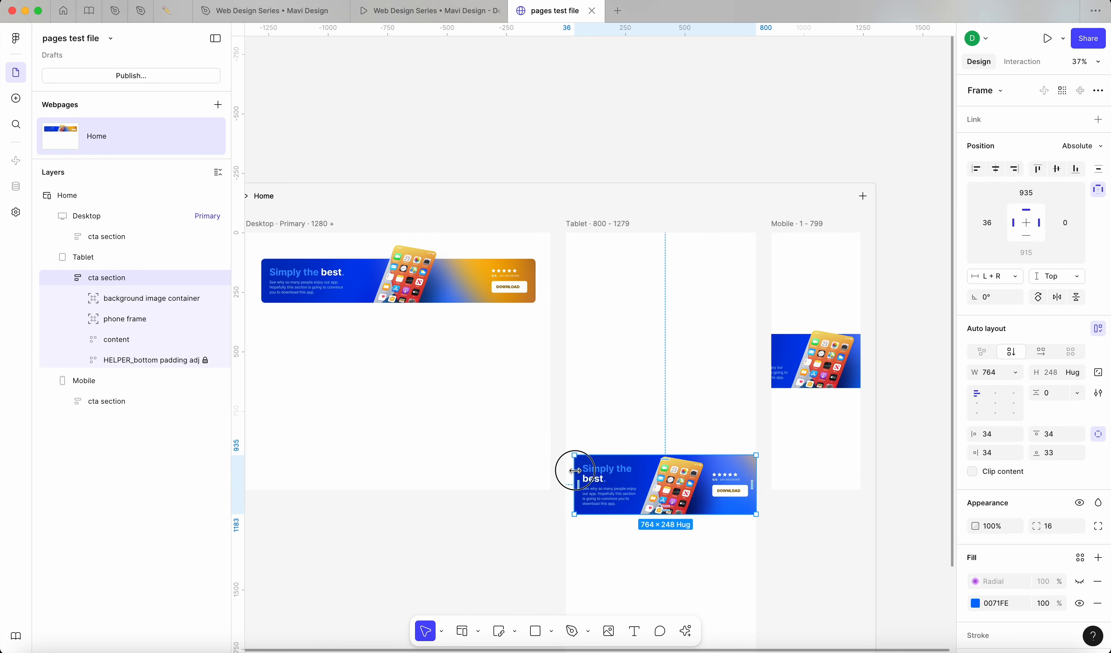
{"action": "left_click_drag", "start_coordinate": [576, 470], "coordinate": [566, 471]}
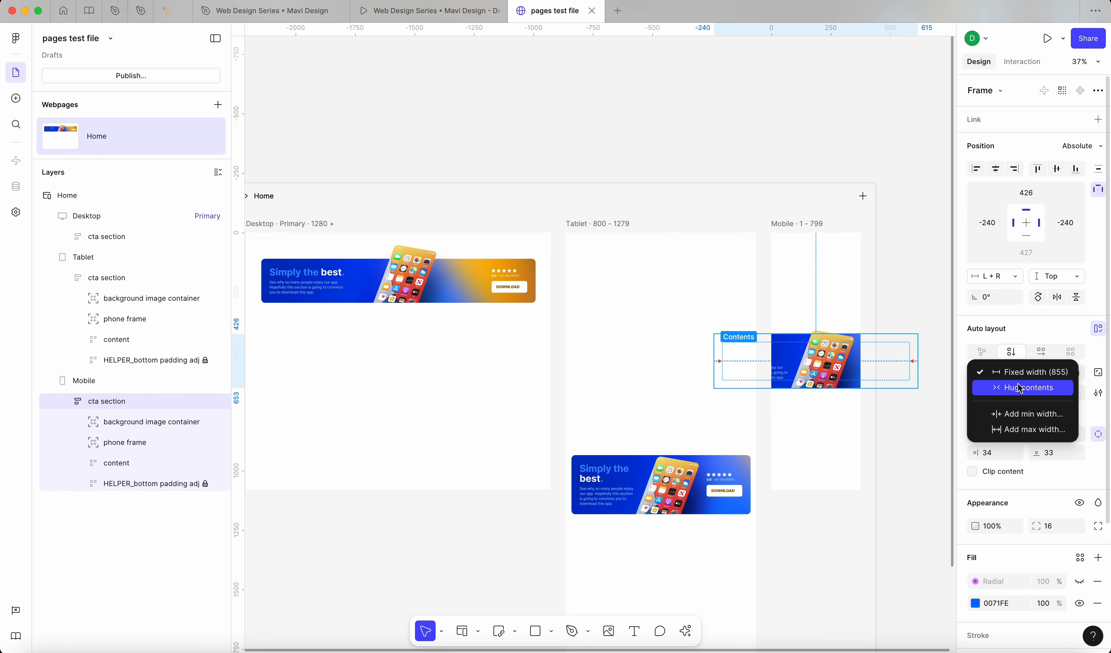
{"action": "left_click", "coordinate": [1015, 372]}
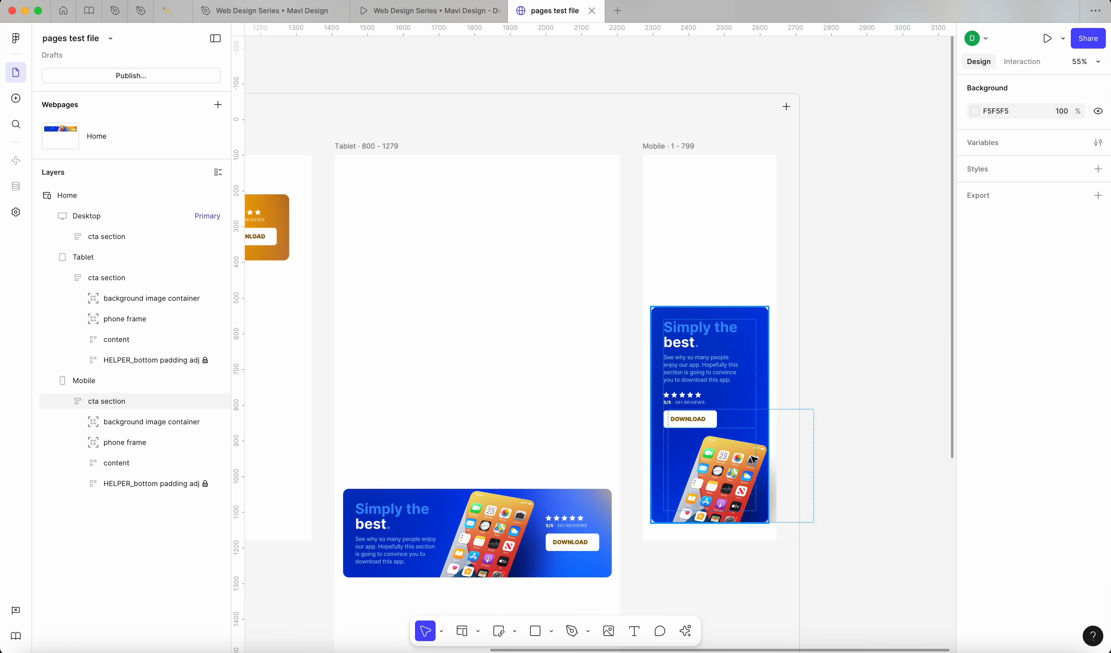
Step: Move the Tablet and Mobile cta sections up and top-align all three cta sections
{"action": "left_click_drag", "start_coordinate": [726, 398], "coordinate": [727, 270]}
{"action": "left_click_drag", "start_coordinate": [569, 524], "coordinate": [573, 259]}
{"action": "left_click_drag", "start_coordinate": [574, 259], "coordinate": [574, 228]}
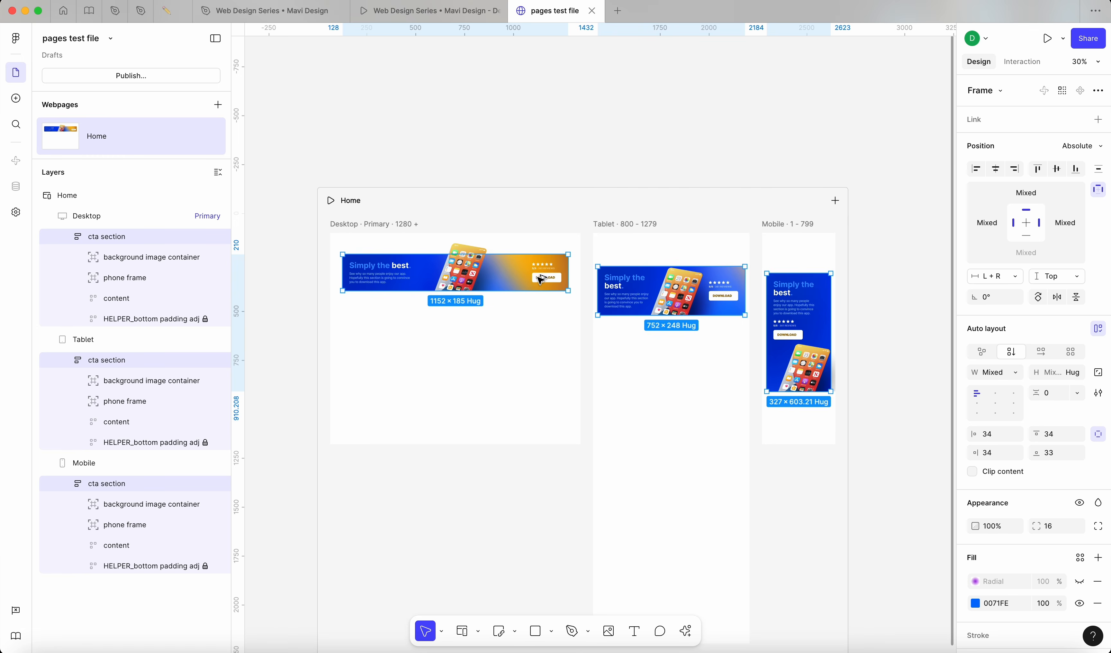
{"action": "key", "text": "alt+w"}
{"action": "left_click", "coordinate": [794, 155]}
Step: Hide the drop shadow spilling past the Mobile cta section on the phone's screen contents
{"action": "scroll", "coordinate": [837, 360], "scroll_direction": "up", "scroll_amount": 5}
{"action": "left_click", "coordinate": [837, 360]}
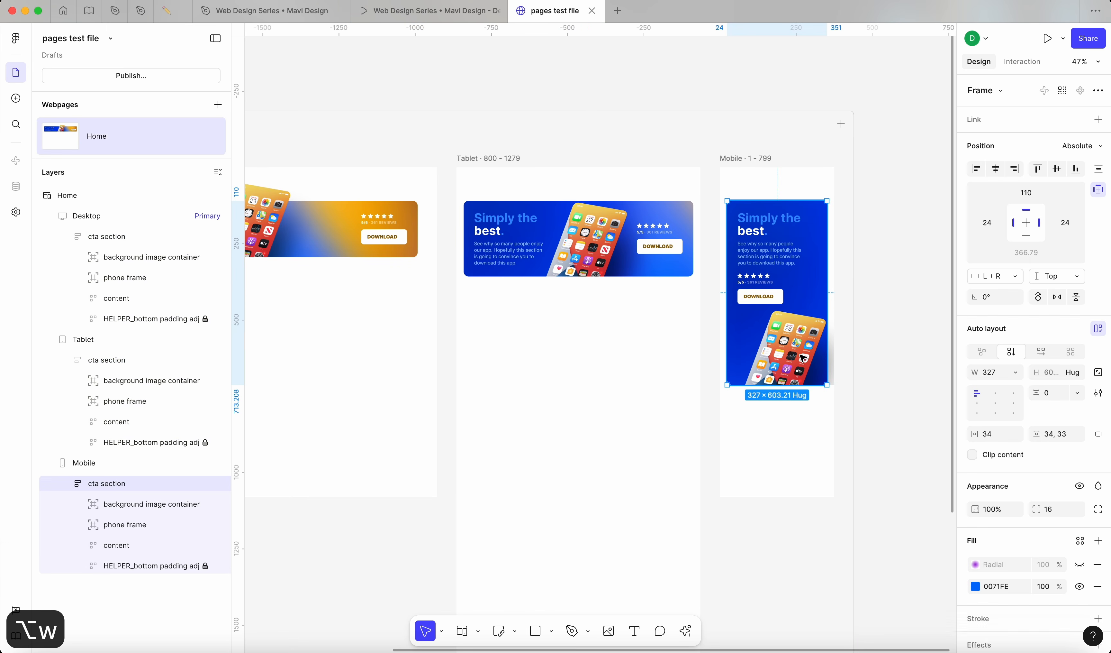
{"action": "double_click", "coordinate": [805, 357]}
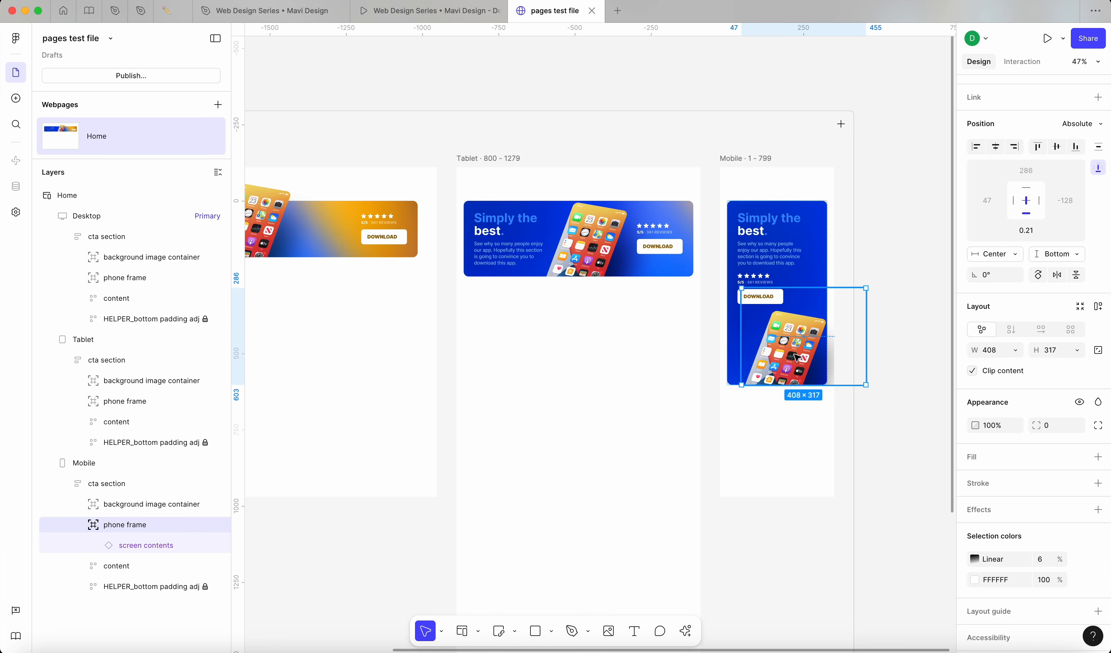
{"action": "key", "text": "Return"}
{"action": "scroll", "coordinate": [1082, 604], "scroll_direction": "down", "scroll_amount": 2}
{"action": "left_click", "coordinate": [1080, 610]}
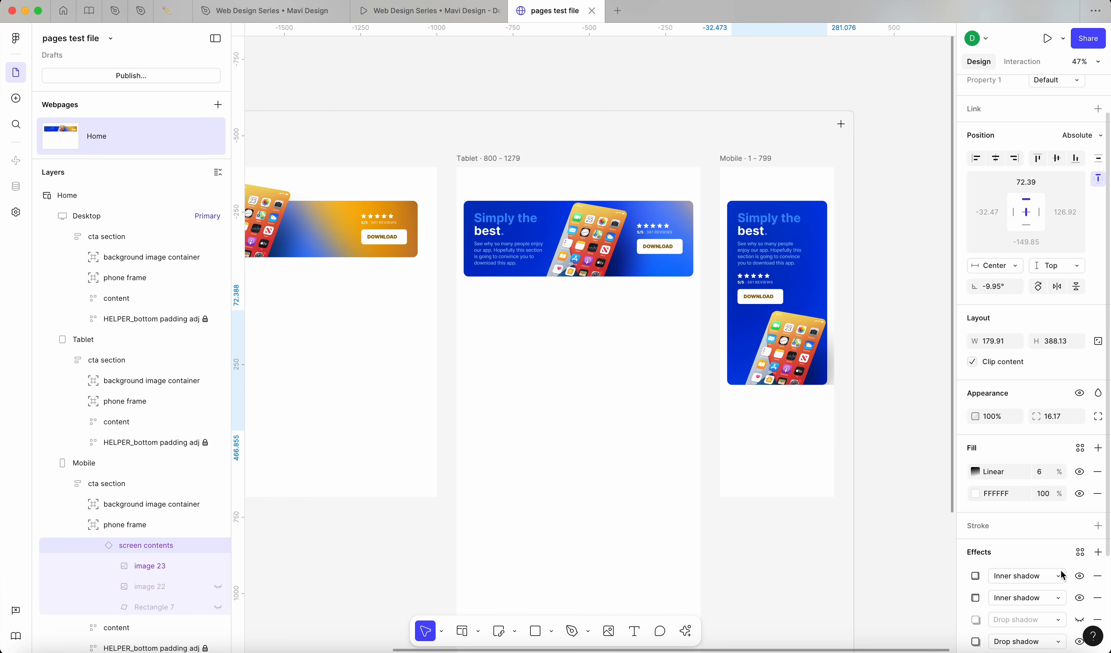
{"action": "scroll", "coordinate": [1074, 611], "scroll_direction": "down", "scroll_amount": 1}
{"action": "left_click", "coordinate": [919, 388]}
Step: Preview the Home page and narrow the preview from desktop size to 736 wide
{"action": "scroll", "coordinate": [551, 94], "scroll_direction": "left", "scroll_amount": 3}
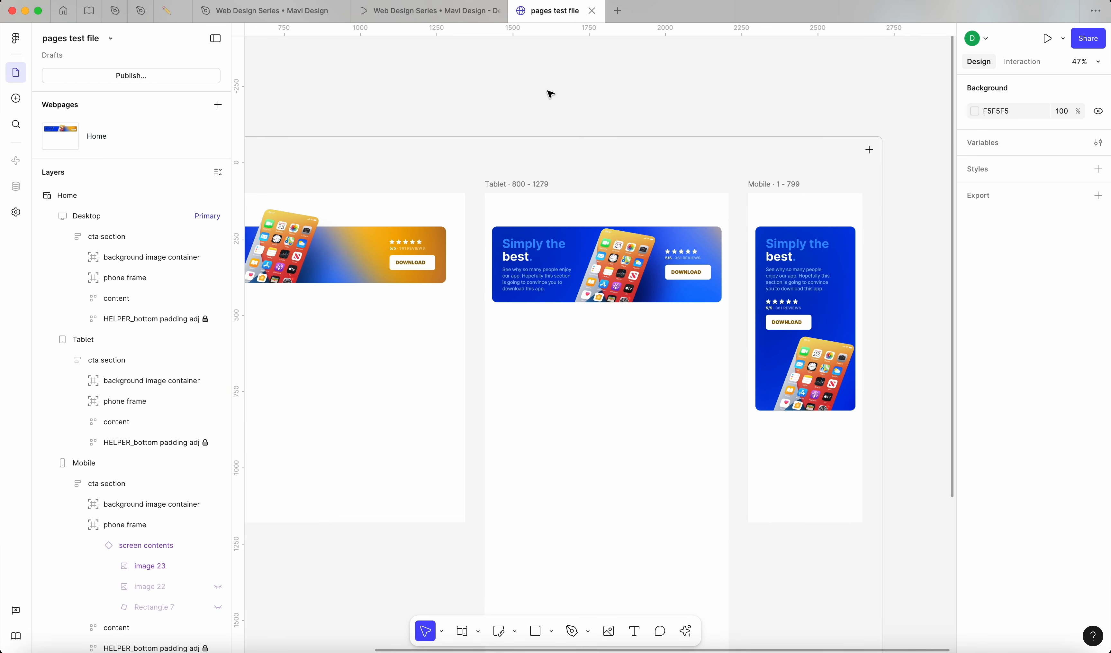
{"action": "left_click", "coordinate": [1047, 38]}
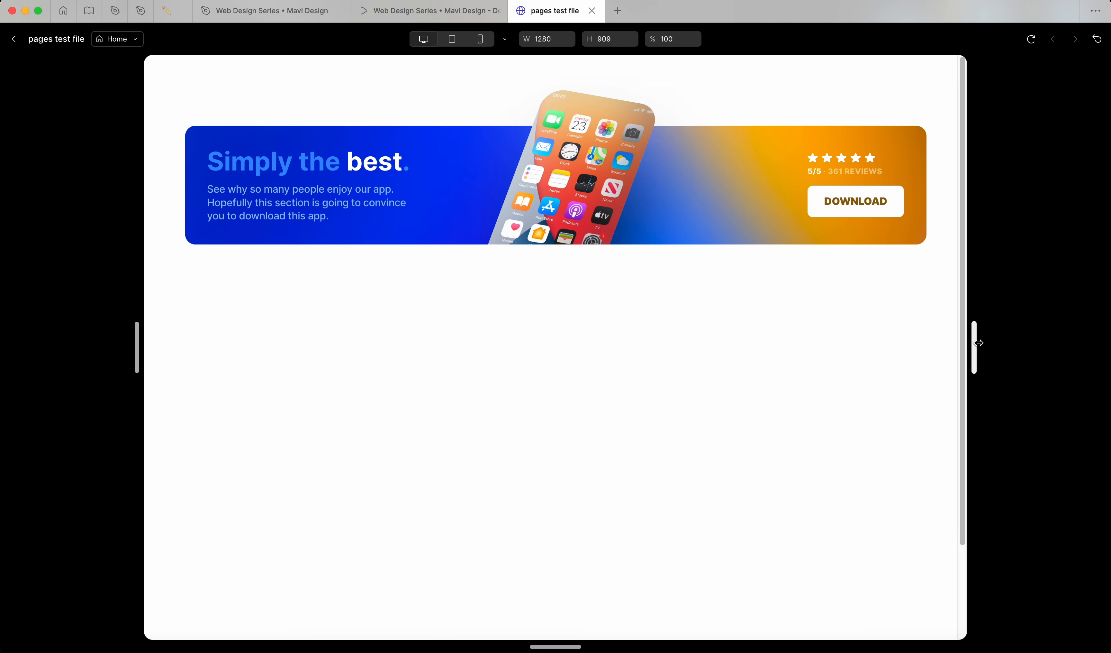
{"action": "left_click_drag", "start_coordinate": [980, 343], "coordinate": [804, 355]}
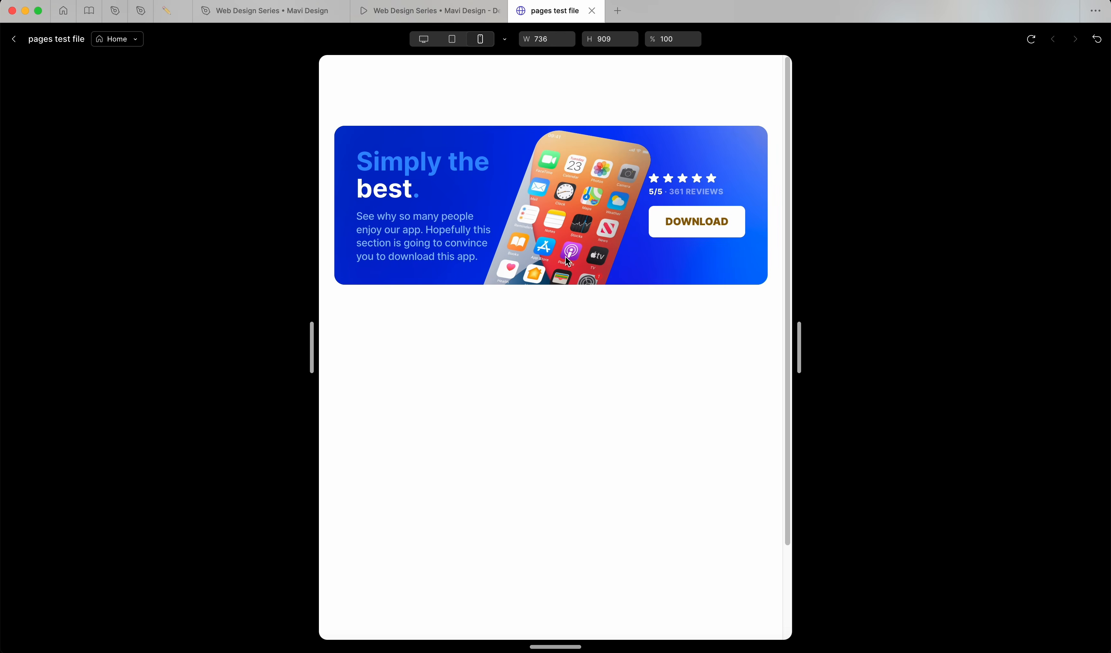
Step: Inspect the phone's screen contents in the Web Design Series file, and return to the page preview to narrow it to 730
{"action": "left_click", "coordinate": [444, 10]}
{"action": "left_click", "coordinate": [287, 11]}
{"action": "scroll", "coordinate": [452, 367], "scroll_direction": "up", "scroll_amount": 5}
{"action": "left_click", "coordinate": [452, 367], "text": "super"}
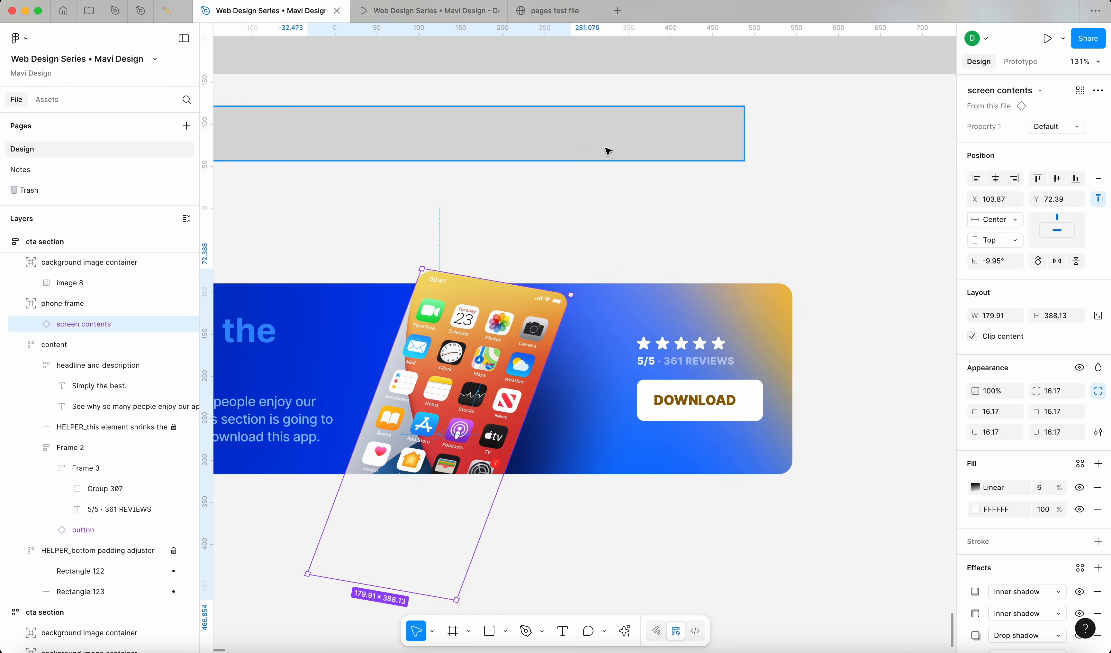
{"action": "left_click", "coordinate": [554, 11]}
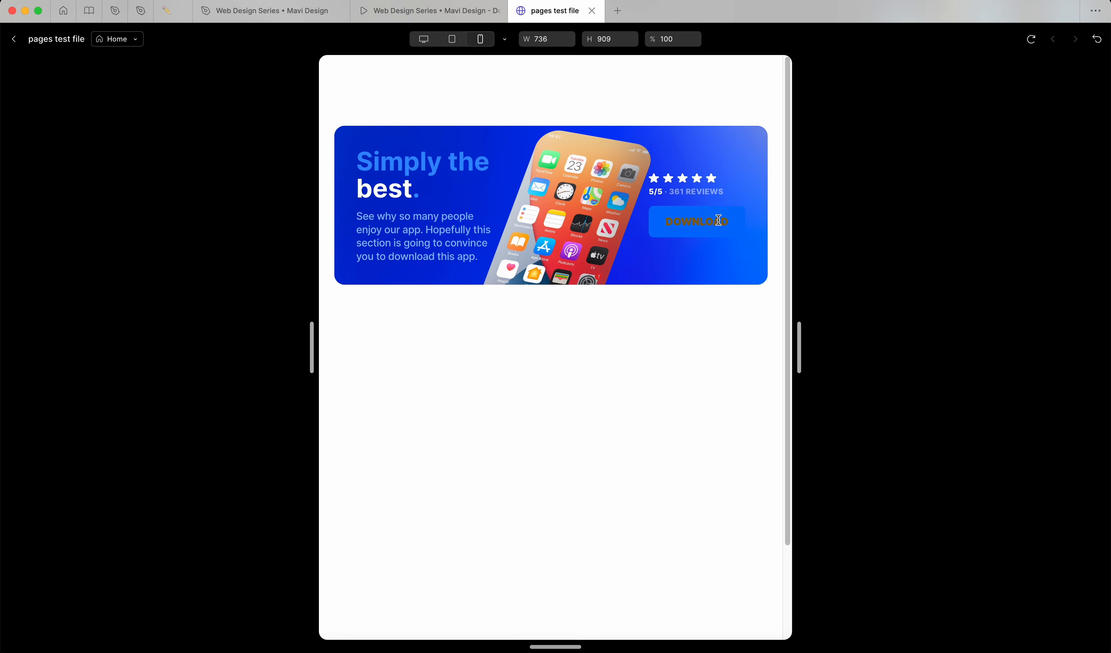
{"action": "left_click_drag", "start_coordinate": [800, 354], "coordinate": [799, 410]}
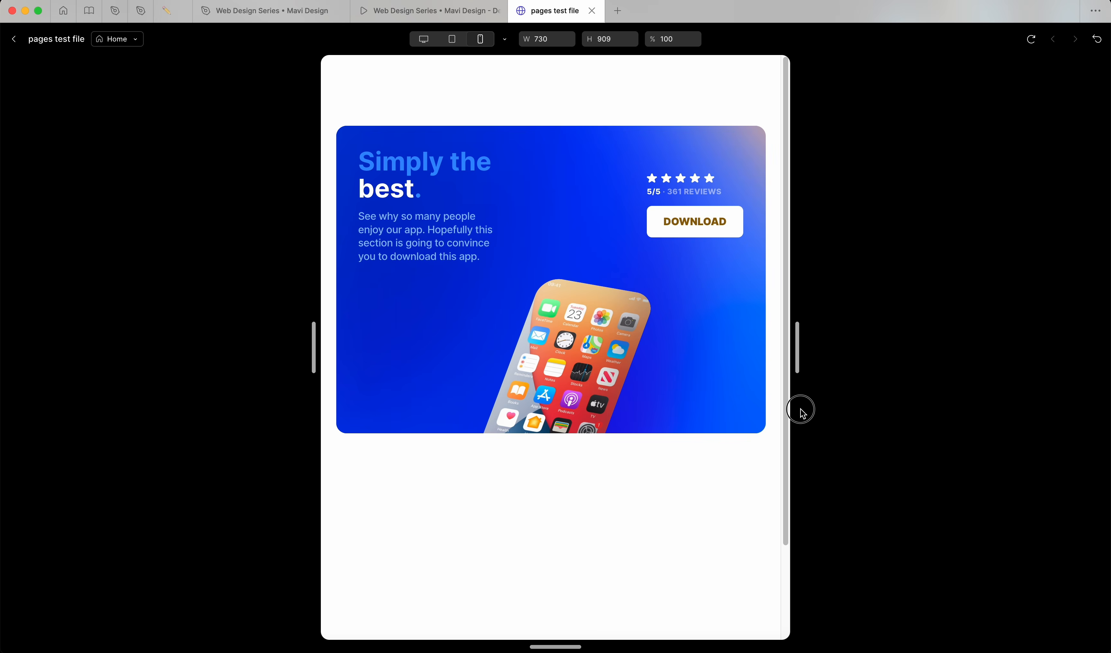
Step: Compare the cta section preview across the desktop, tablet and mobile sizes, ending on desktop
{"action": "left_click", "coordinate": [477, 43]}
{"action": "left_click", "coordinate": [423, 40]}
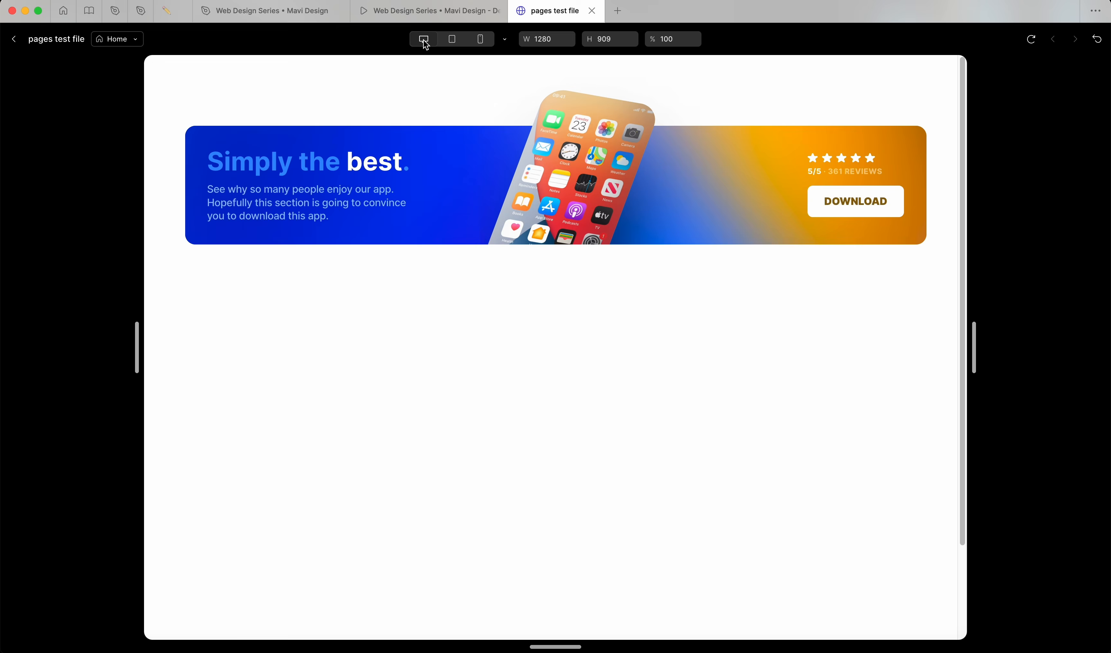
{"action": "left_click", "coordinate": [452, 40]}
{"action": "left_click", "coordinate": [481, 40]}
{"action": "left_click", "coordinate": [461, 44]}
{"action": "left_click", "coordinate": [426, 41]}
{"action": "left_click", "coordinate": [452, 40]}
{"action": "left_click", "coordinate": [481, 41]}
{"action": "left_click", "coordinate": [452, 40]}
{"action": "left_click", "coordinate": [428, 42]}
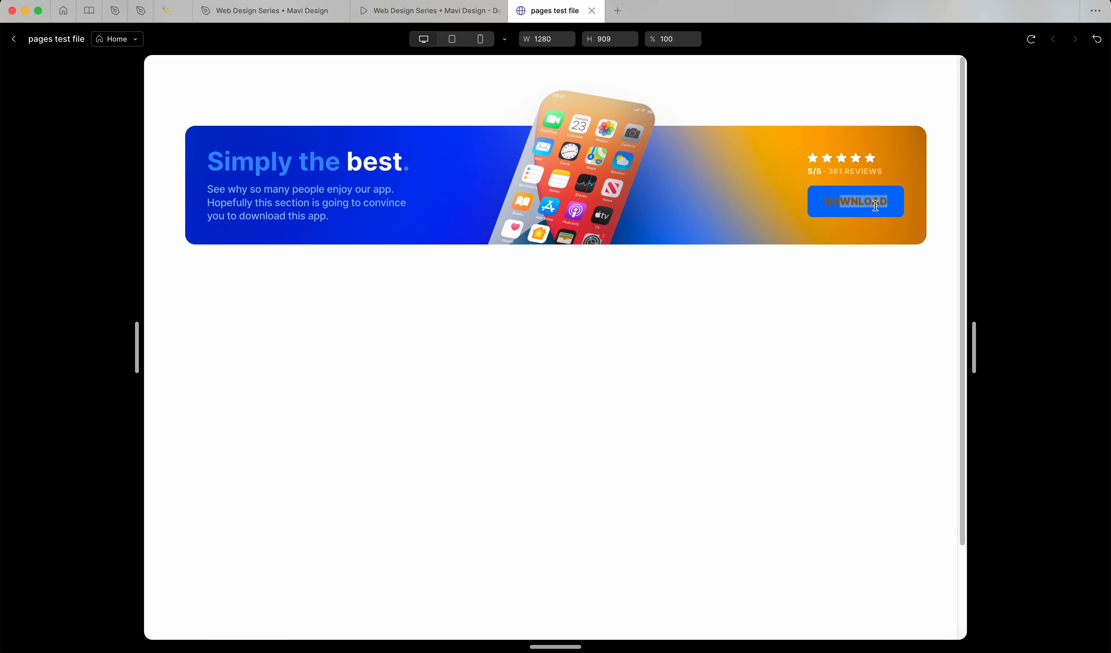
Step: Return to the Web Design Series file and delete the three trial cta sections and grey placeholder bars above the remaining responsive one
{"action": "left_click", "coordinate": [275, 8]}
{"action": "left_click", "coordinate": [488, 188]}
{"action": "scroll", "coordinate": [486, 184], "scroll_direction": "down", "scroll_amount": 5}
{"action": "scroll", "coordinate": [442, 223], "scroll_direction": "down", "scroll_amount": 2}
{"action": "left_click", "coordinate": [417, 254]}
{"action": "scroll", "coordinate": [417, 254], "scroll_direction": "down", "scroll_amount": 5}
{"action": "scroll", "coordinate": [417, 254], "scroll_direction": "down", "scroll_amount": 4}
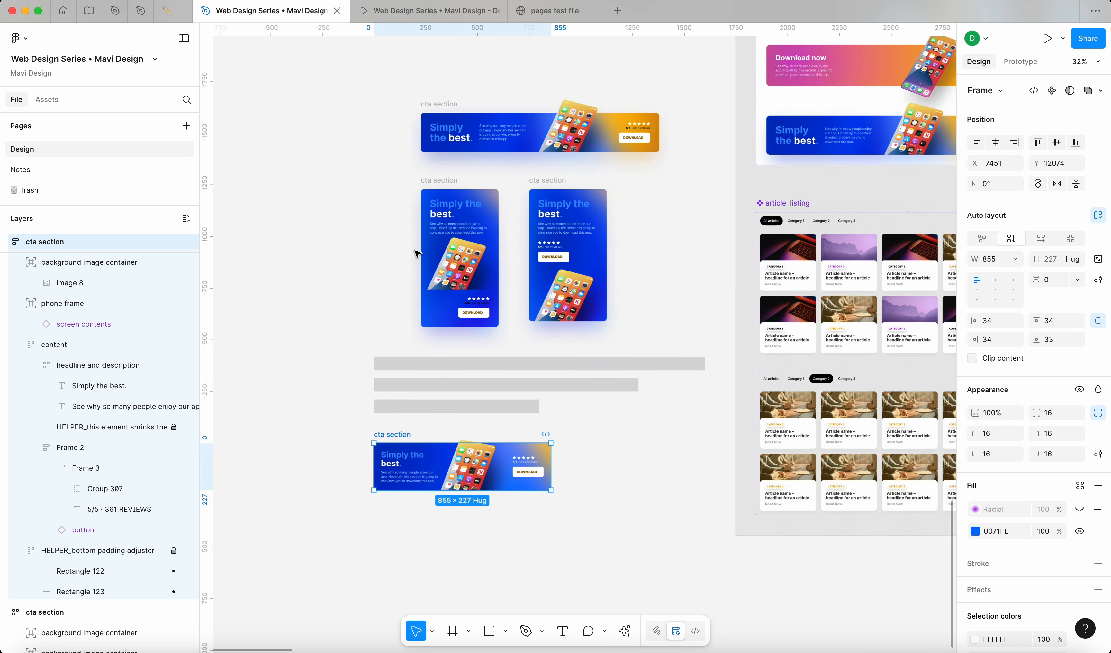
{"action": "left_click_drag", "start_coordinate": [329, 176], "coordinate": [536, 373]}
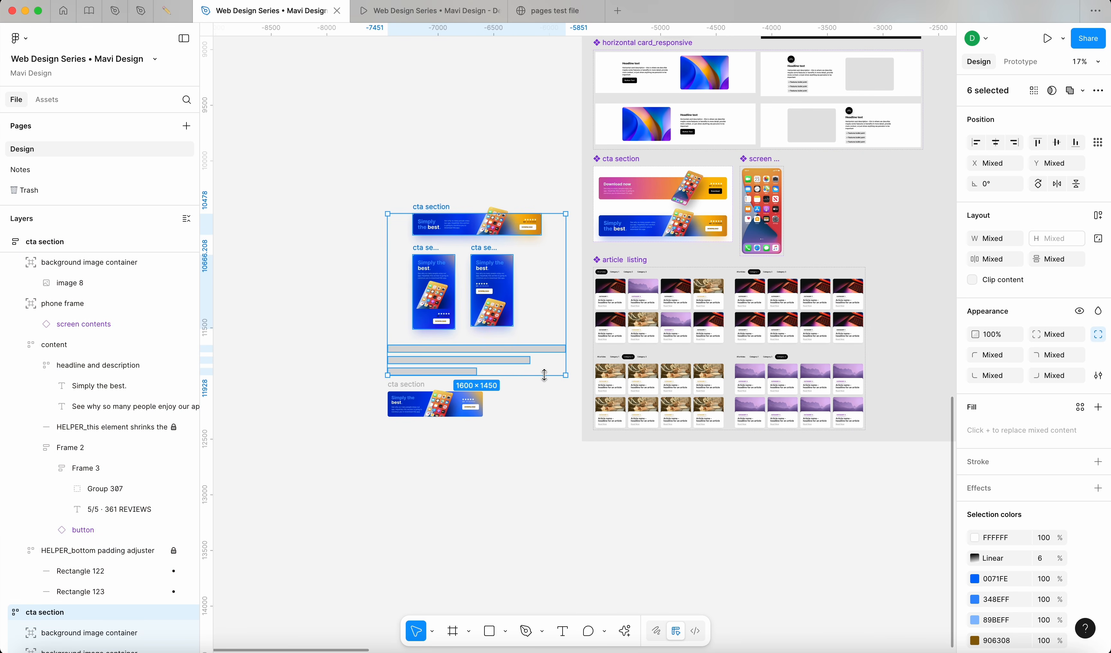
{"action": "key", "text": "BackSpace"}
Step: Move the remaining cta section into Page Sections beside the screen contents component and convert it into a component
{"action": "scroll", "coordinate": [545, 310], "scroll_direction": "right", "scroll_amount": 3}
{"action": "left_click_drag", "start_coordinate": [364, 382], "coordinate": [802, 175]}
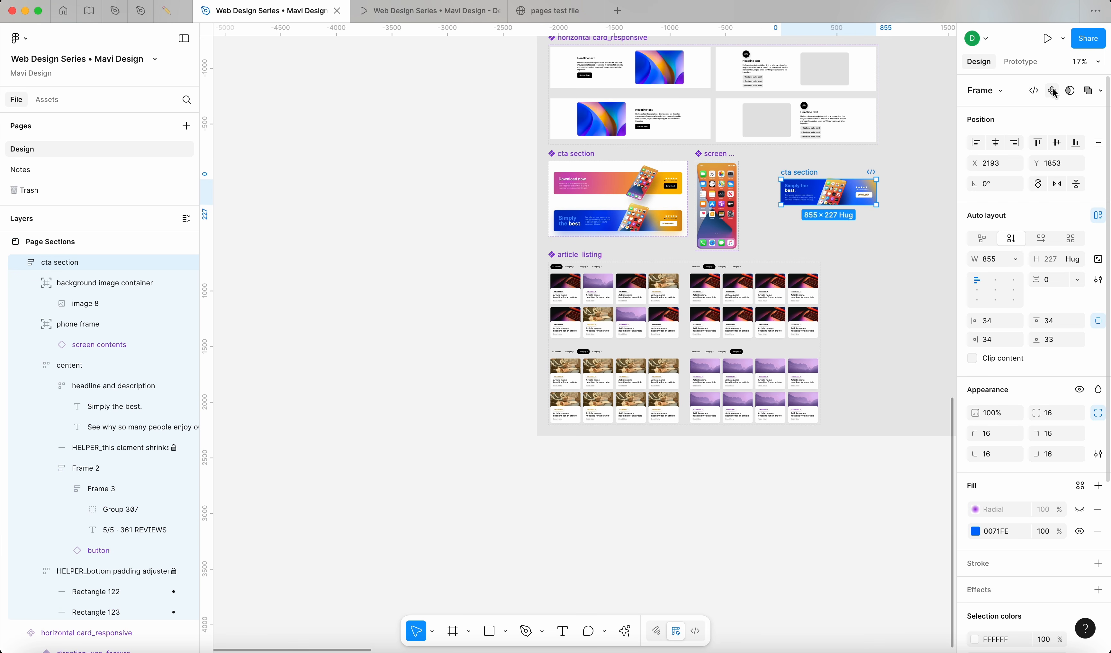
{"action": "left_click", "coordinate": [1053, 92]}
{"action": "scroll", "coordinate": [878, 149], "scroll_direction": "up", "scroll_amount": 5}
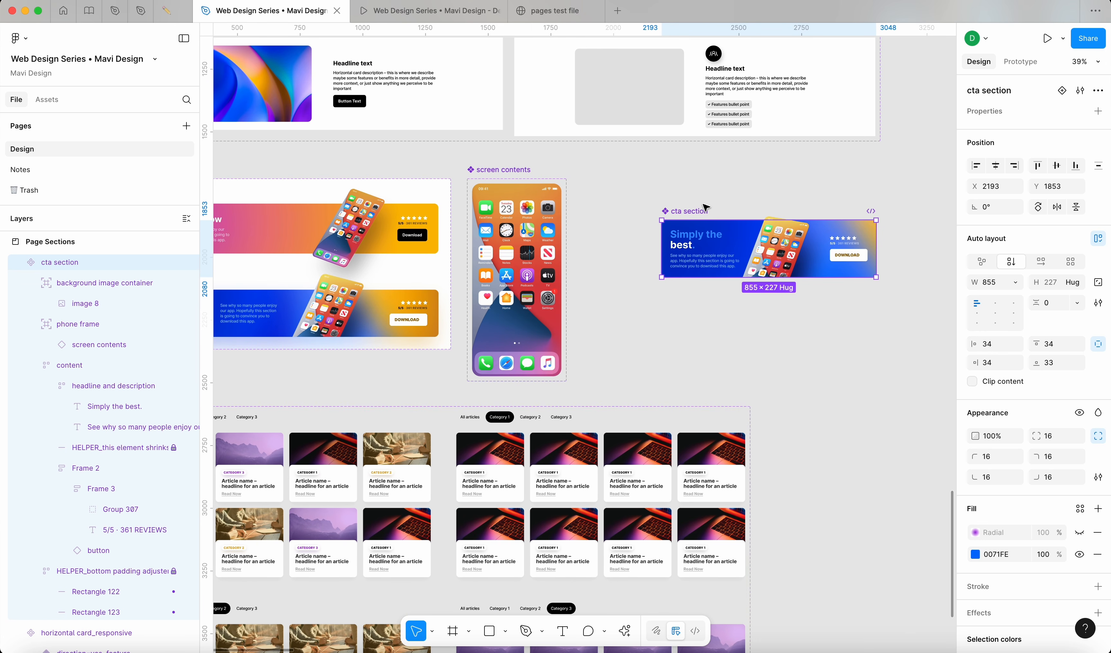
Step: Rename the new cta section component as cta section_responsive
{"action": "scroll", "coordinate": [706, 207], "scroll_direction": "left", "scroll_amount": 3}
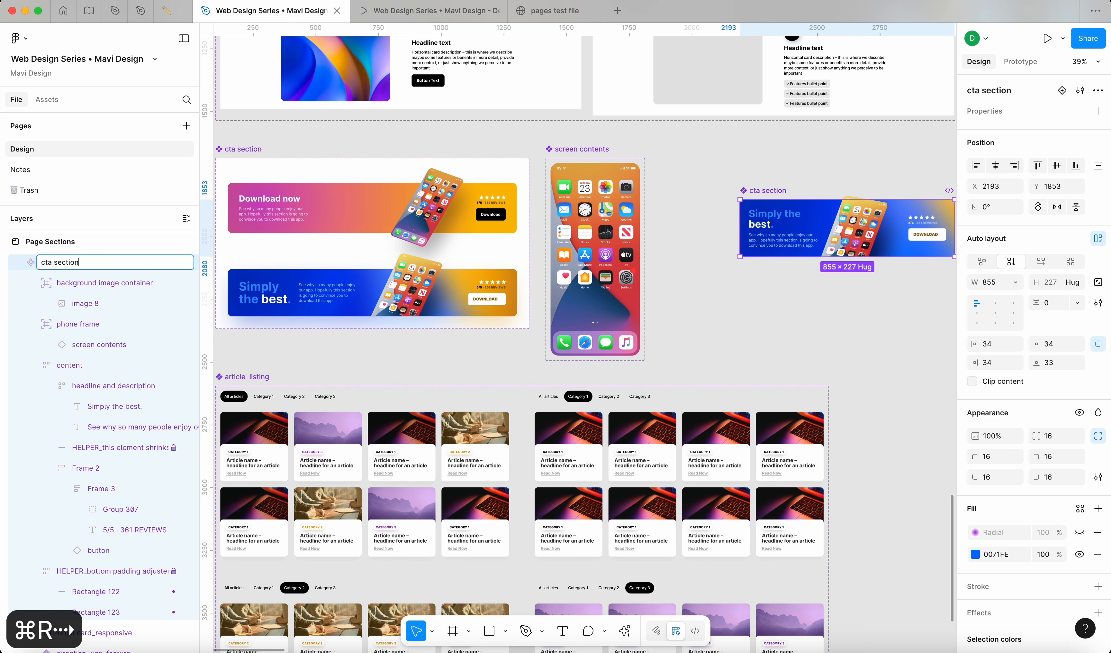
{"action": "type", "text": "_responsive"}
{"action": "key", "text": "Return"}
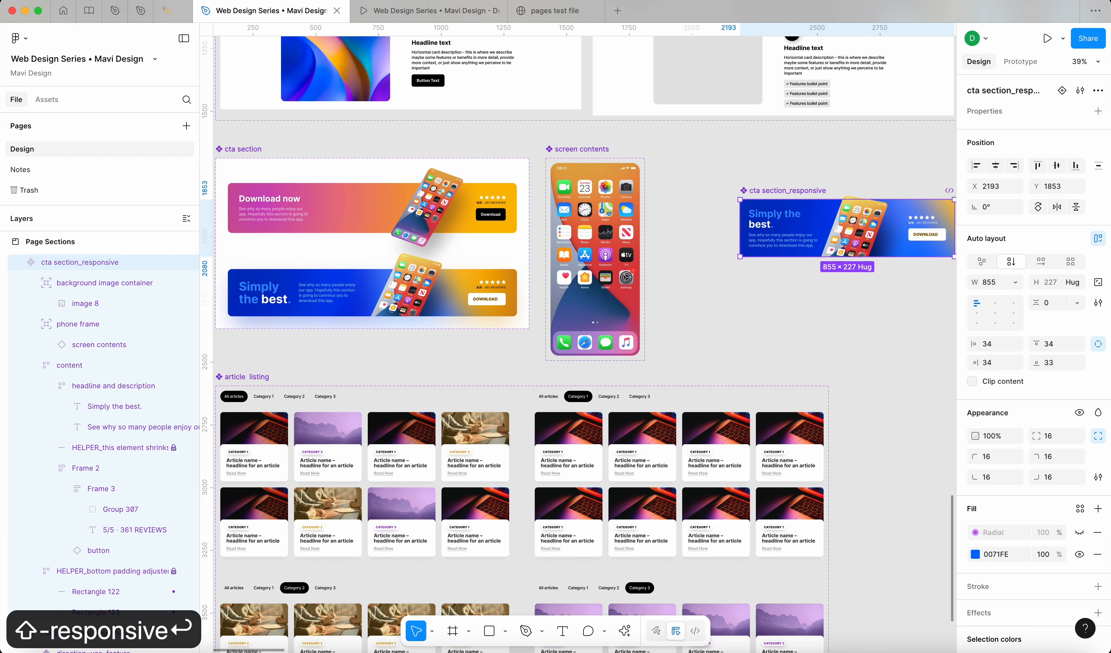
Step: Align cta section_responsive with the top of screen contents, 65 to its right, and widen it to about 963
{"action": "left_click_drag", "start_coordinate": [772, 196], "coordinate": [694, 155]}
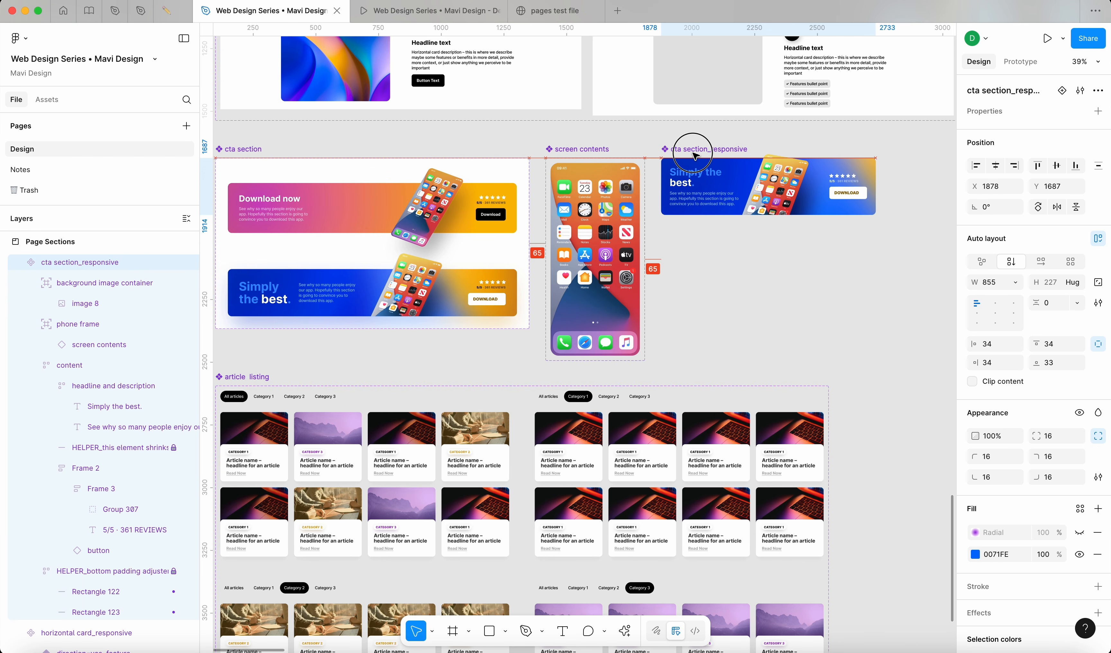
{"action": "scroll", "coordinate": [749, 161], "scroll_direction": "down", "scroll_amount": 3}
{"action": "left_click_drag", "start_coordinate": [826, 173], "coordinate": [846, 184]}
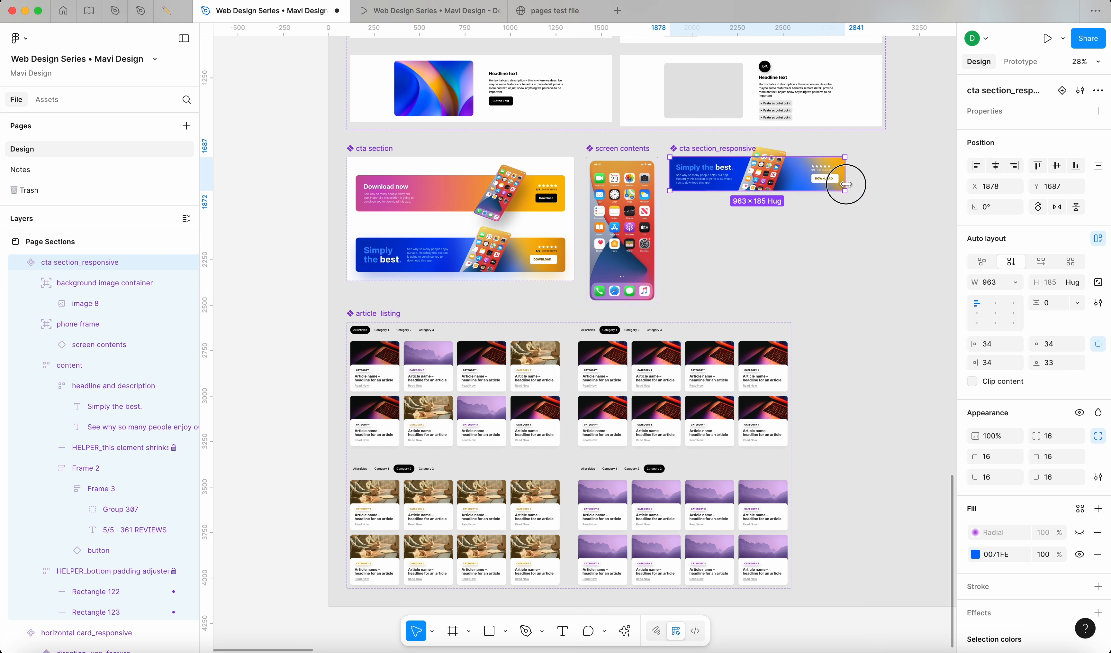
{"action": "left_click", "coordinate": [850, 232]}
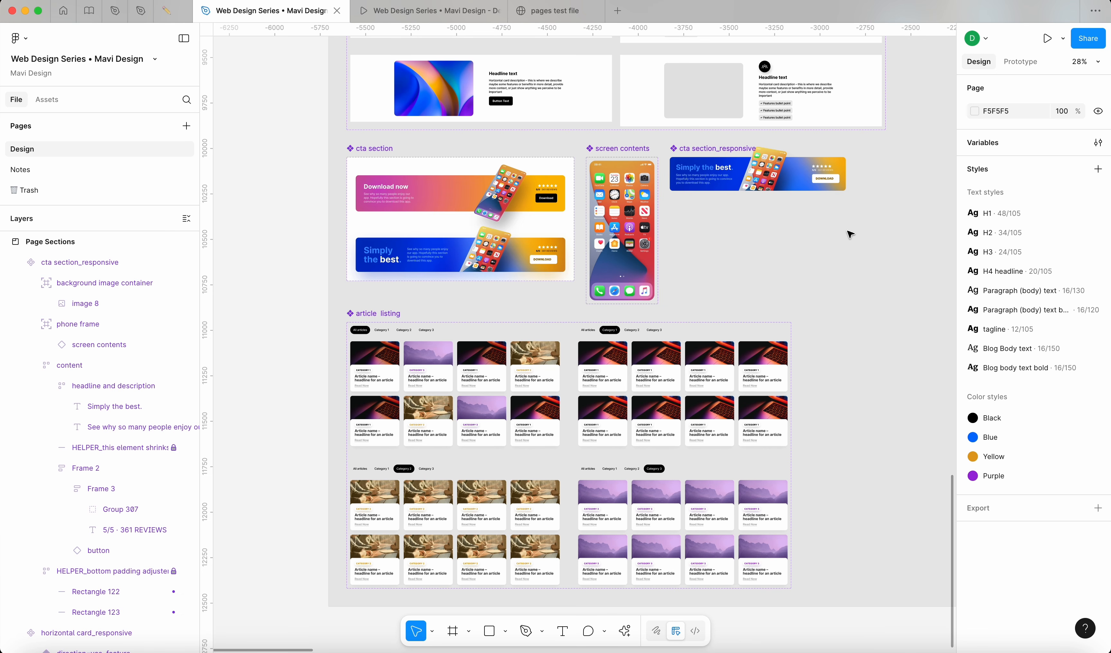
Step: Check the website prototype, narrow the page preview in pages test file, and return to the Web Design Series file's Page Sections
{"action": "left_click", "coordinate": [451, 13]}
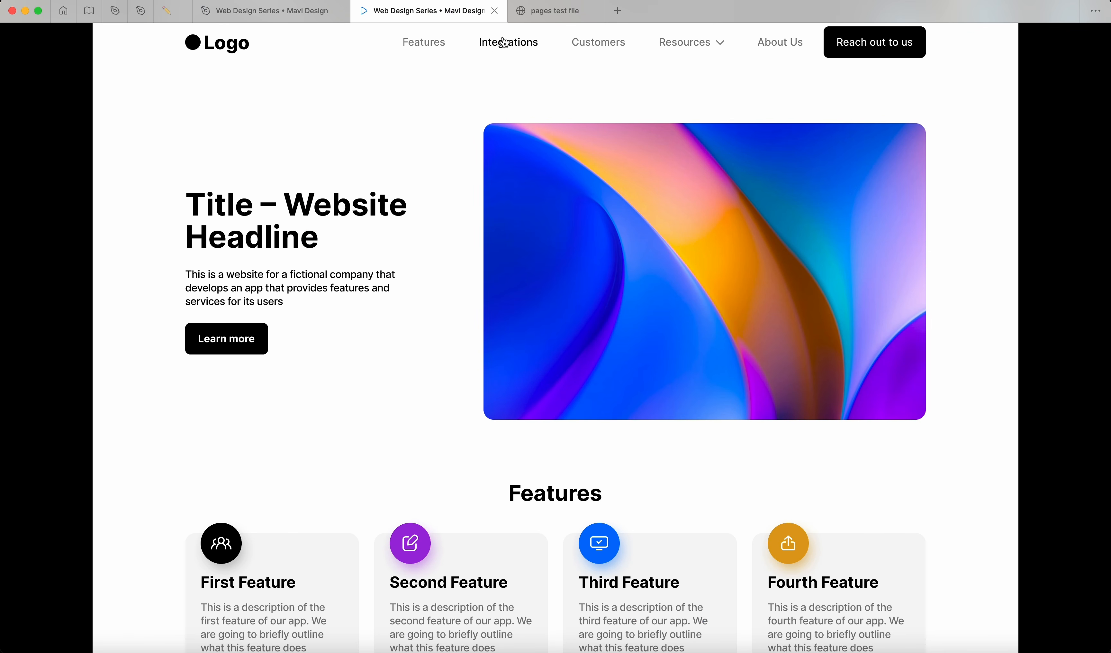
{"action": "left_click", "coordinate": [567, 12]}
{"action": "left_click_drag", "start_coordinate": [974, 340], "coordinate": [885, 391]}
{"action": "left_click", "coordinate": [339, 14]}
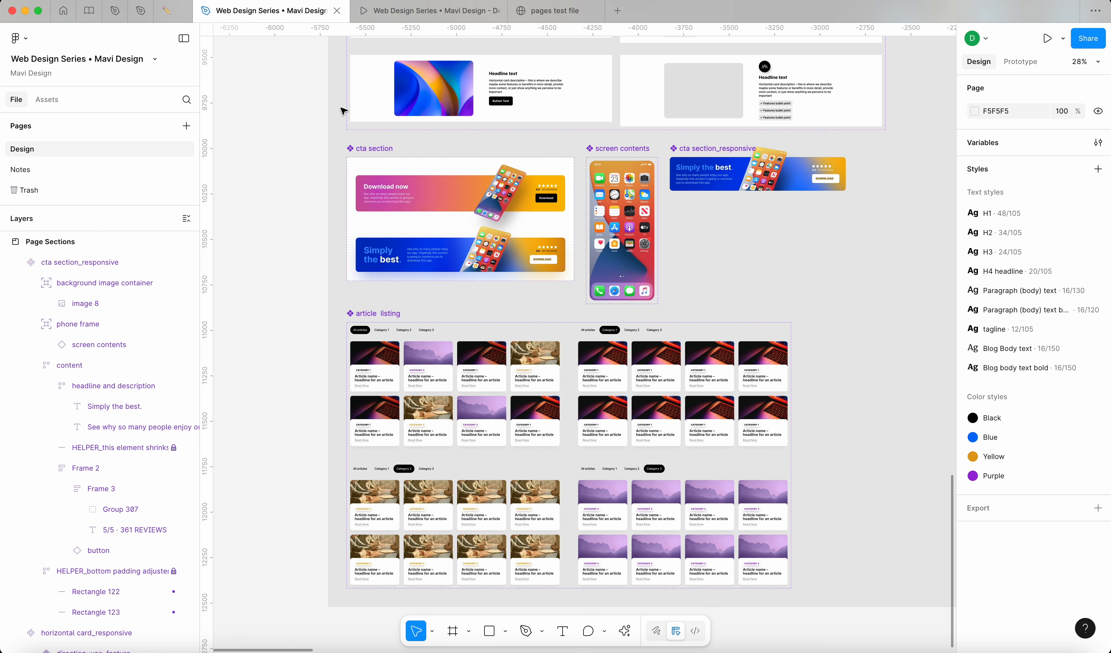
{"action": "scroll", "coordinate": [296, 286], "scroll_direction": "down", "scroll_amount": 10}
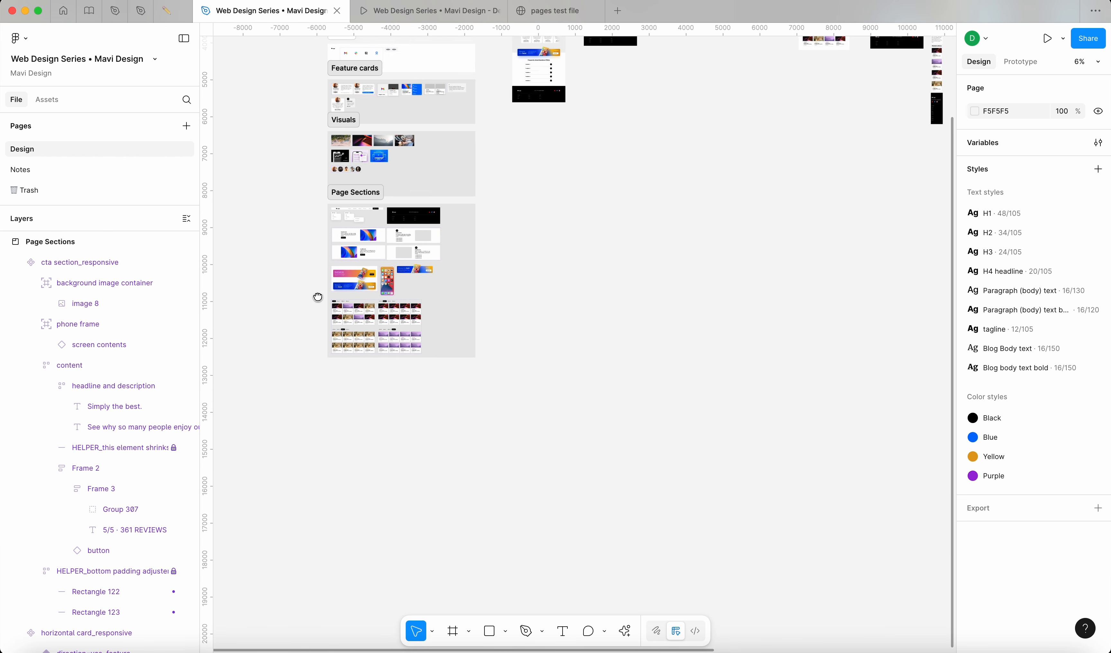